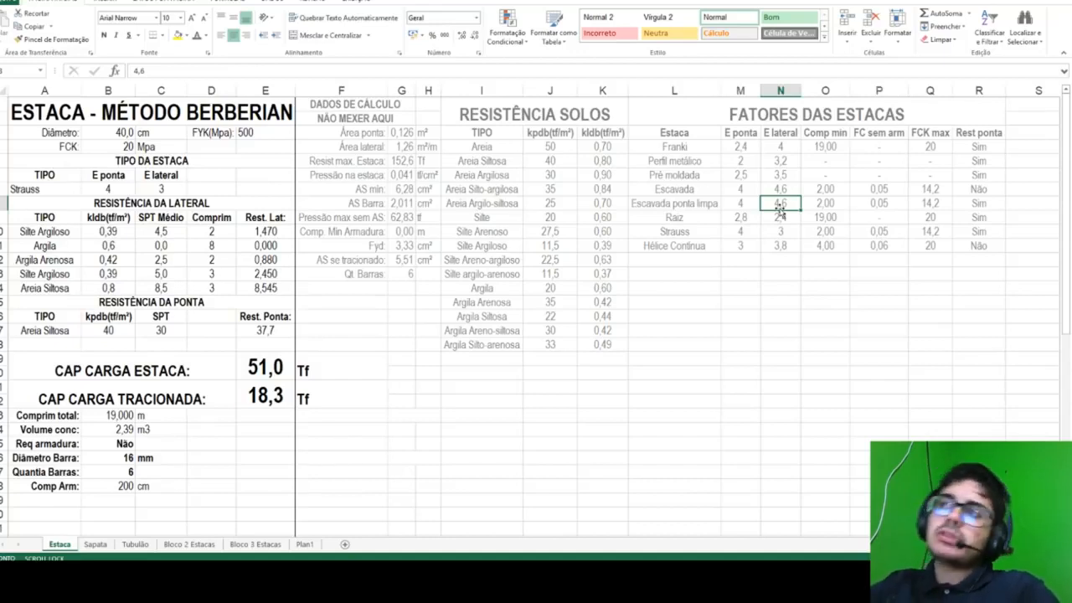
Step: Examine the pile factors table by column, including Comp min, FC sem arm and FCK max, and the Req armadura formula
drag(710, 132, 976, 244)
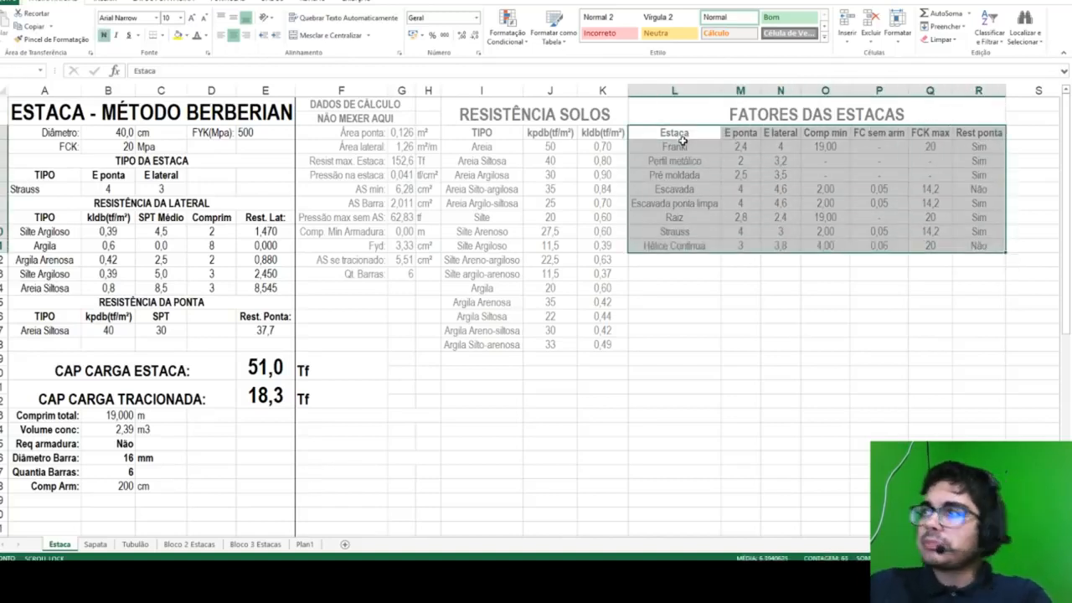
drag(817, 134, 816, 249)
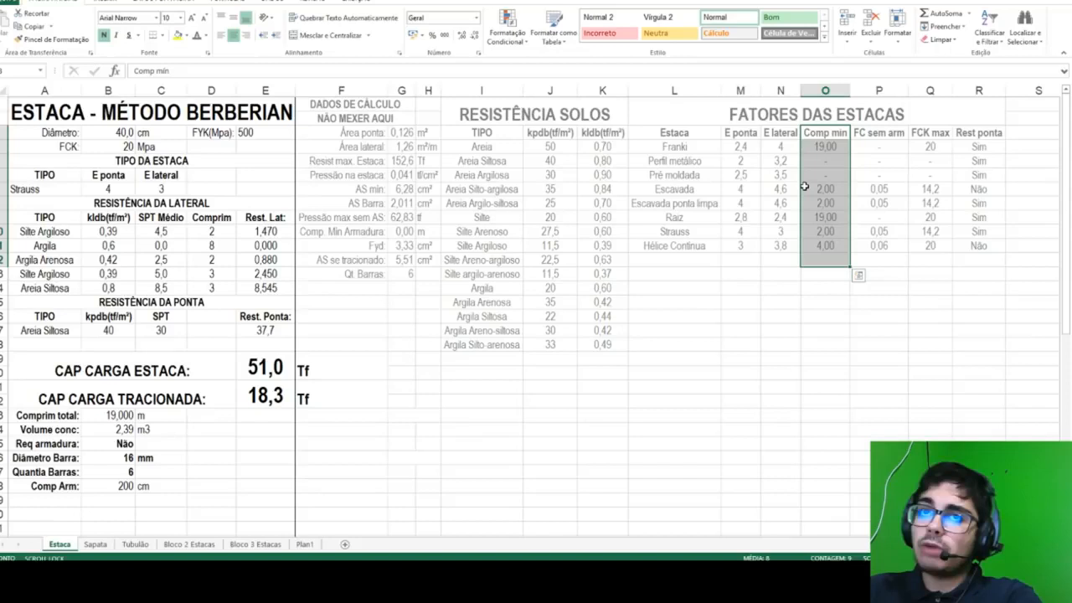
drag(880, 131, 884, 219)
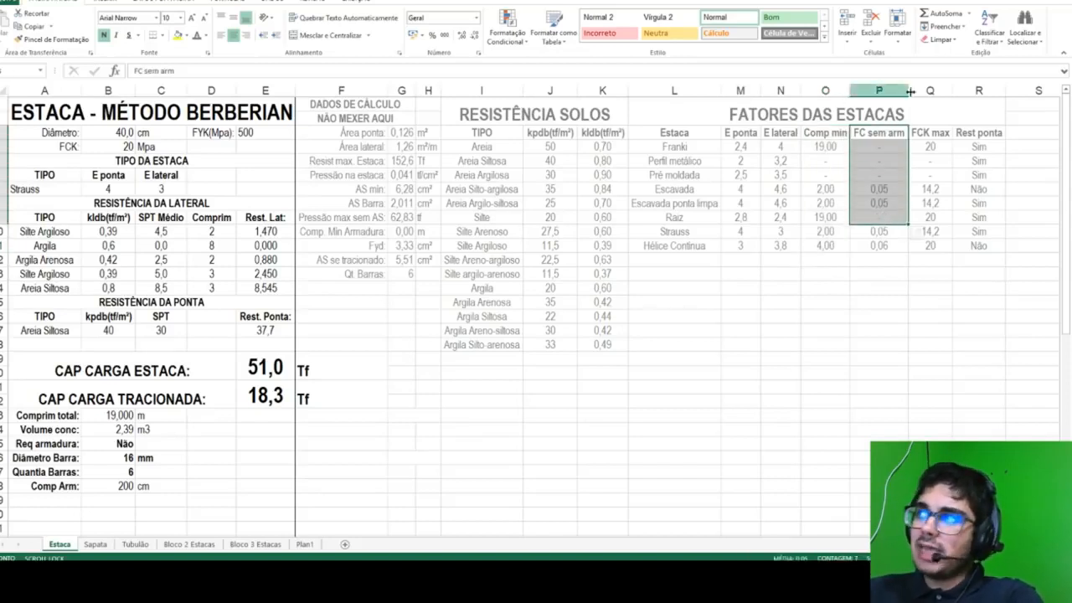
click(84, 443)
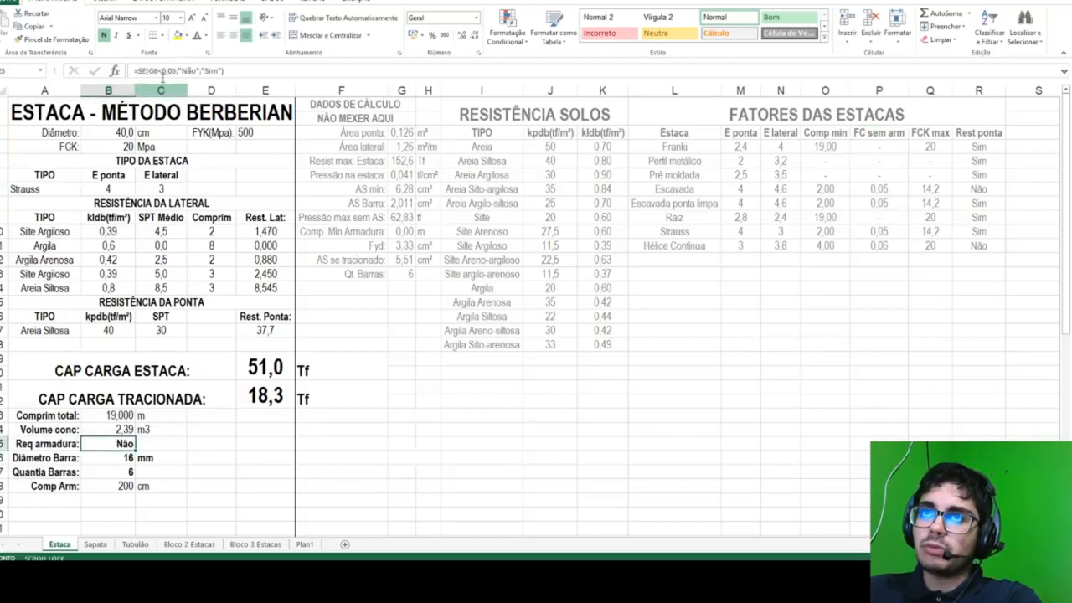
drag(677, 243, 880, 244)
click(881, 244)
click(842, 215)
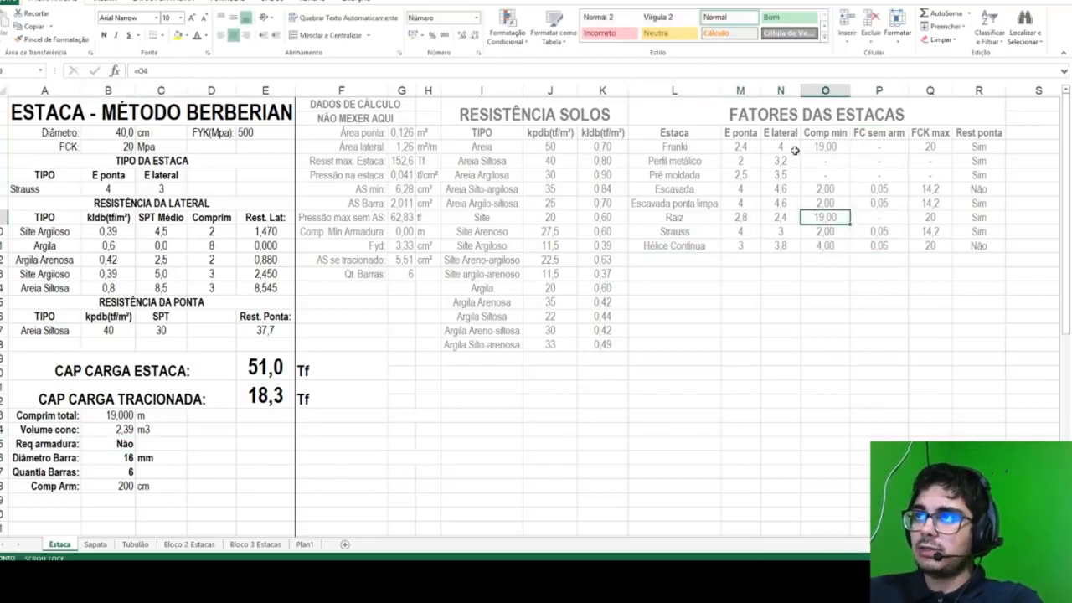
click(884, 145)
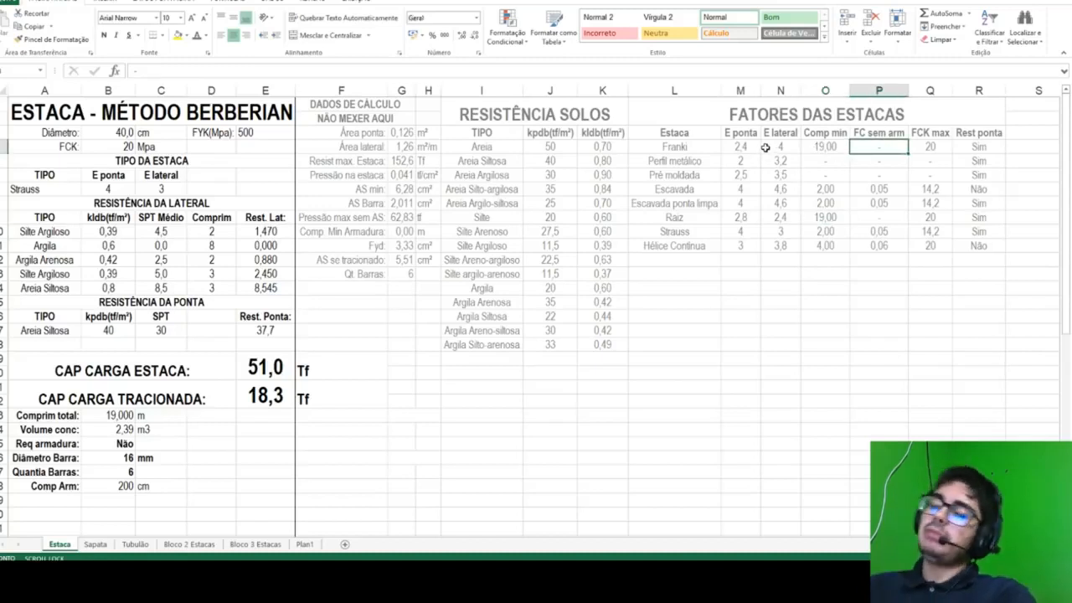
drag(929, 132, 928, 248)
Step: Clear the FCK label, value and unit, and the FYK(Mpa) label and value, from the pile input data
drag(67, 146, 164, 148)
key(Delete)
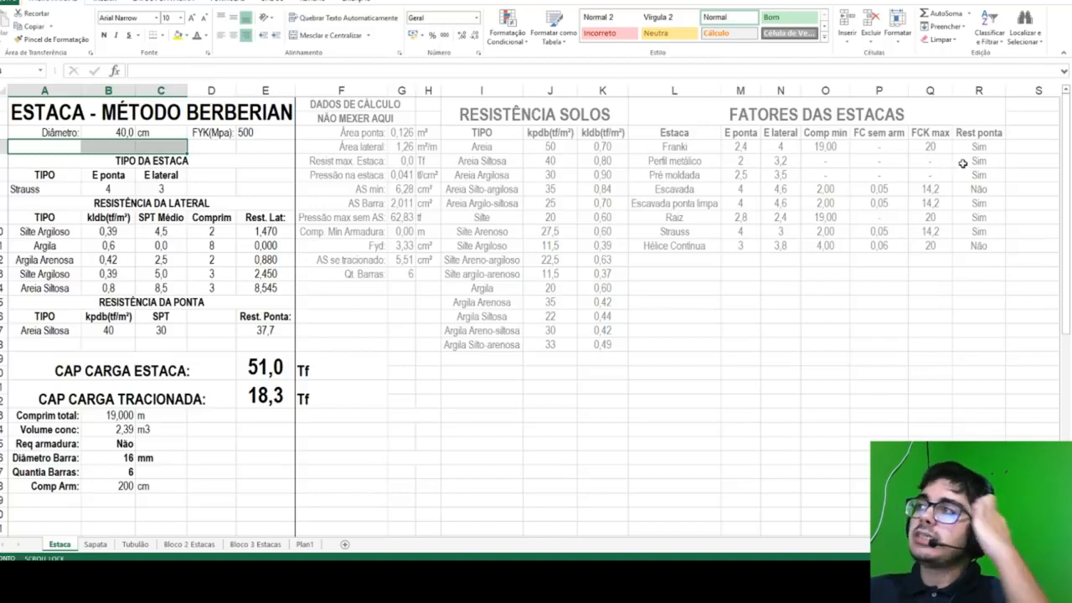
drag(978, 134, 973, 243)
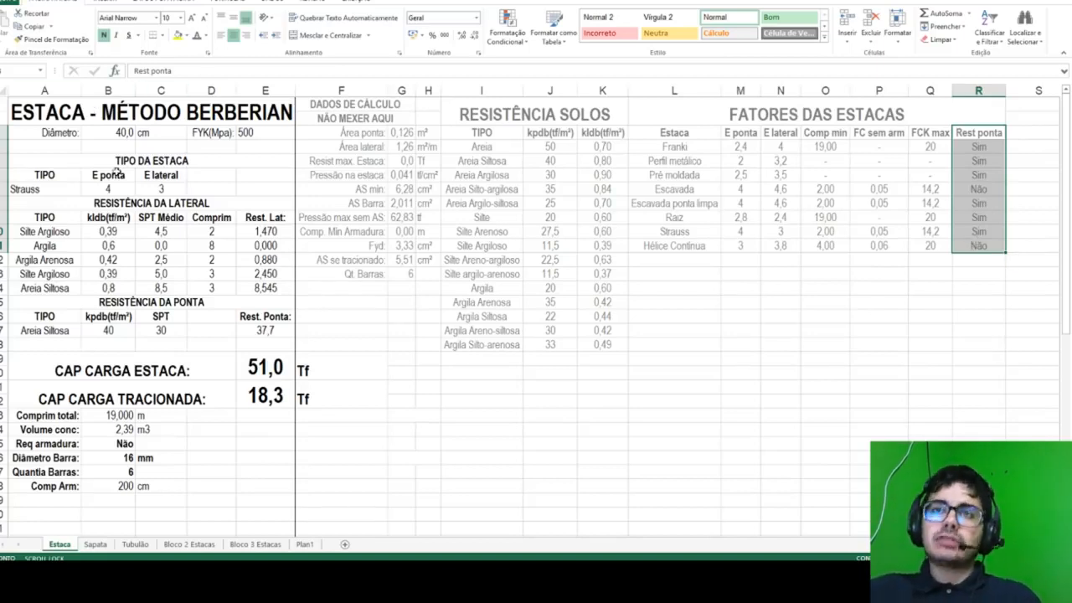
click(117, 162)
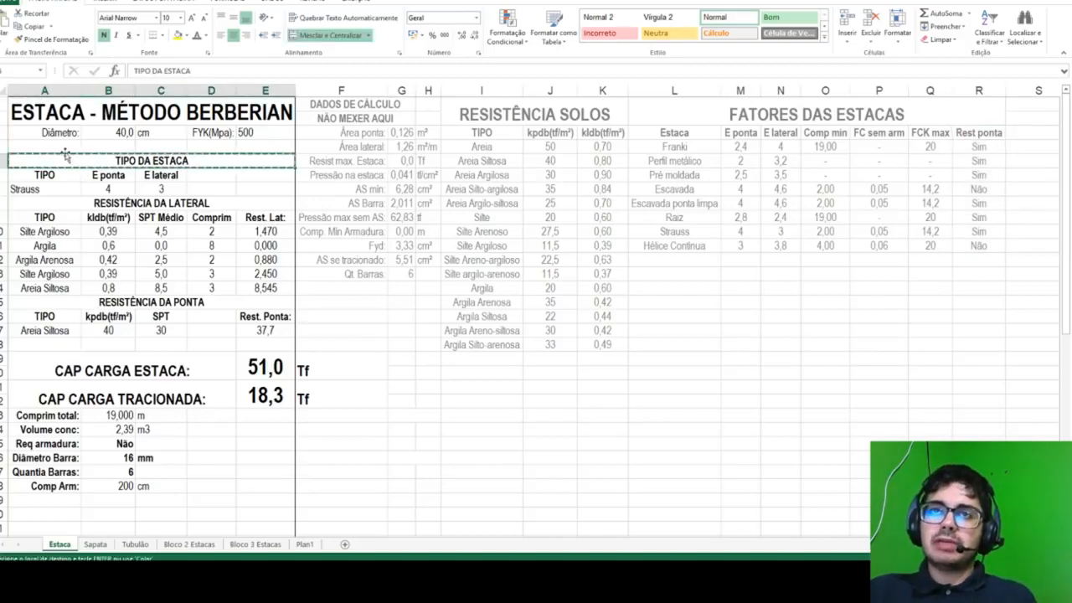
drag(211, 132, 260, 133)
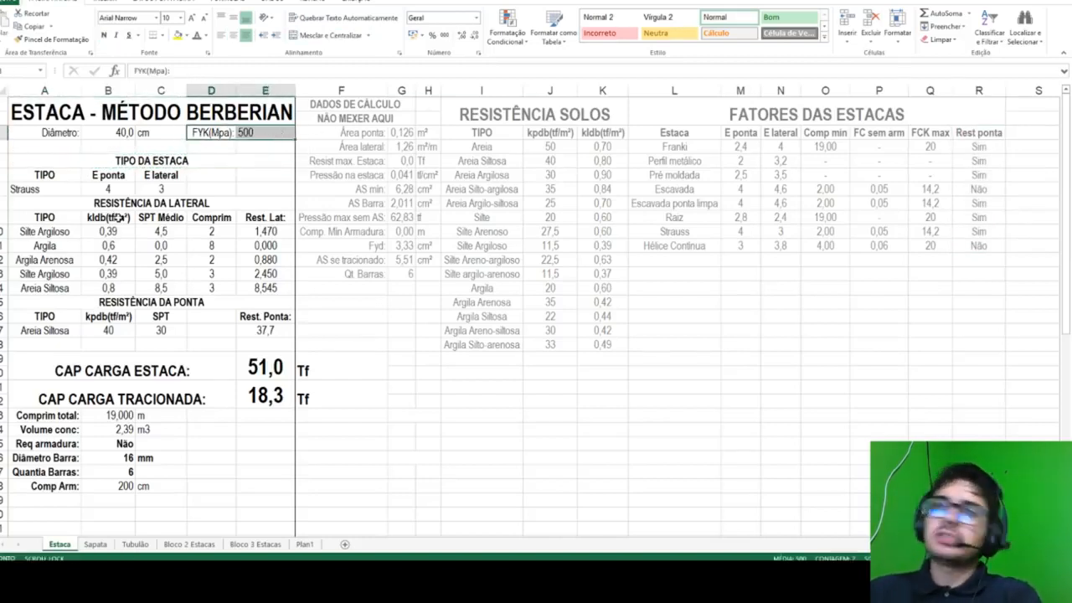
key(Delete)
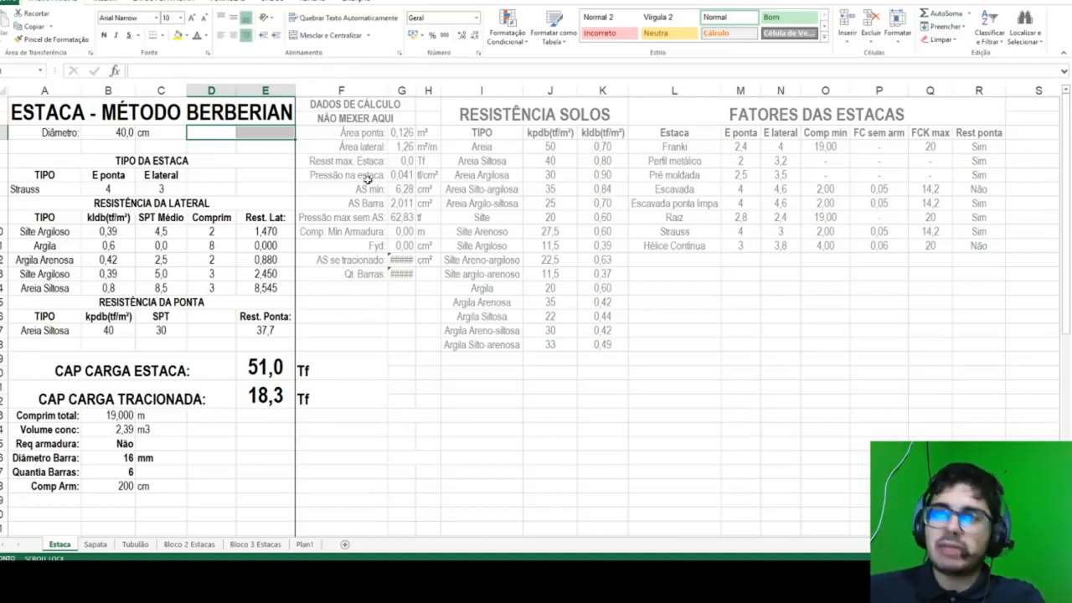
Step: Move the merged TIPO DA ESTACA heading up into the emptied row 4, directly below the diameter
click(138, 157)
drag(72, 155, 66, 149)
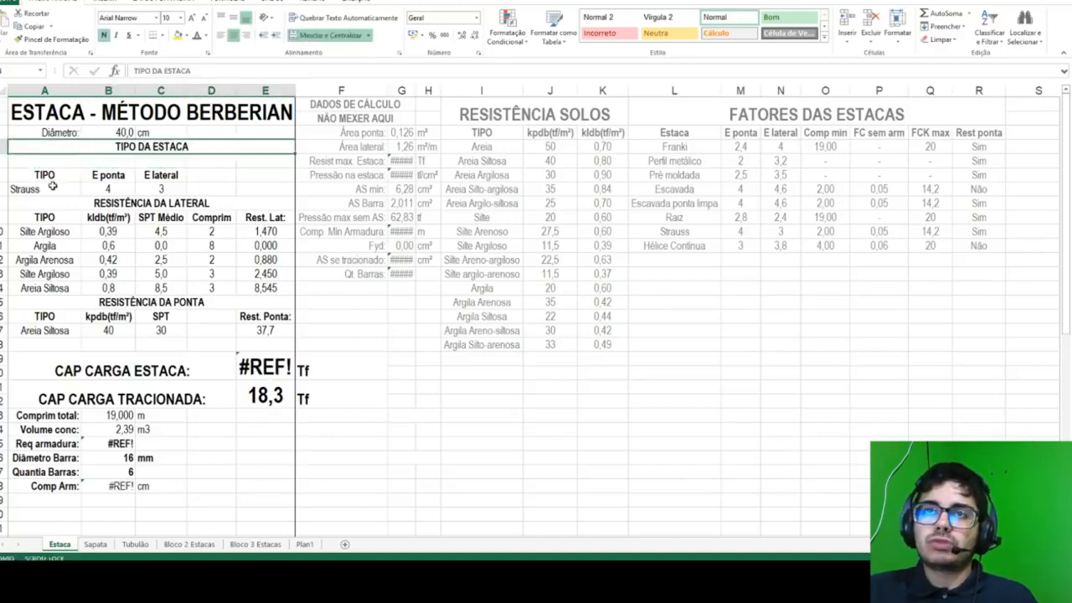
key(ctrl+z)
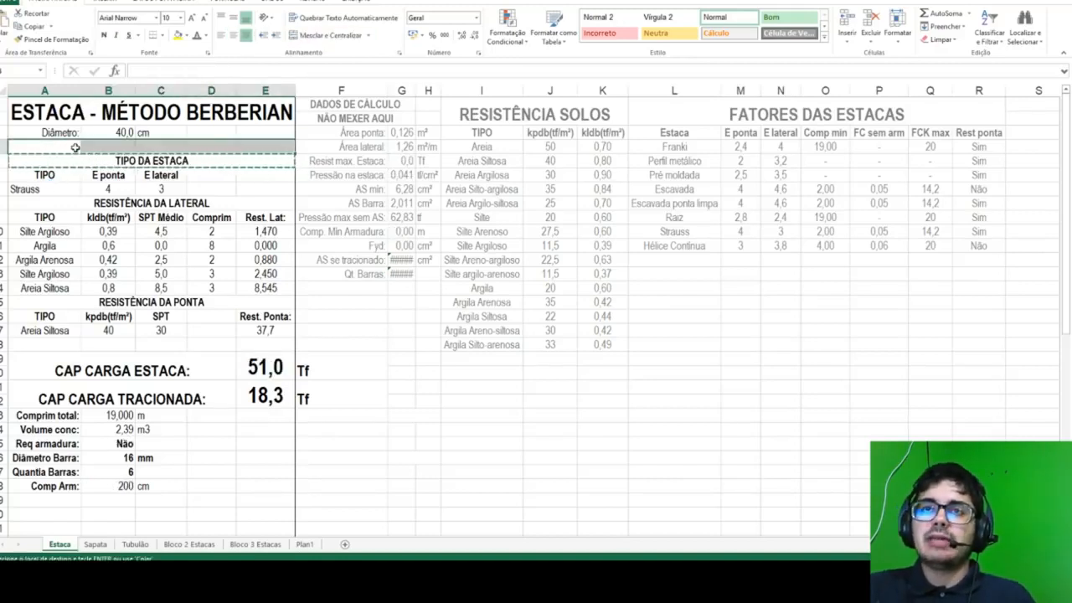
key(ctrl+y)
Step: Move the TIPO, E ponta and E lateral headers to row 5 and the Strauss row with its factors to row 6
drag(25, 173, 142, 175)
key(ctrl+x)
click(70, 164)
key(ctrl+v)
click(38, 188)
drag(37, 188, 172, 190)
key(ctrl+x)
click(38, 175)
key(ctrl+v)
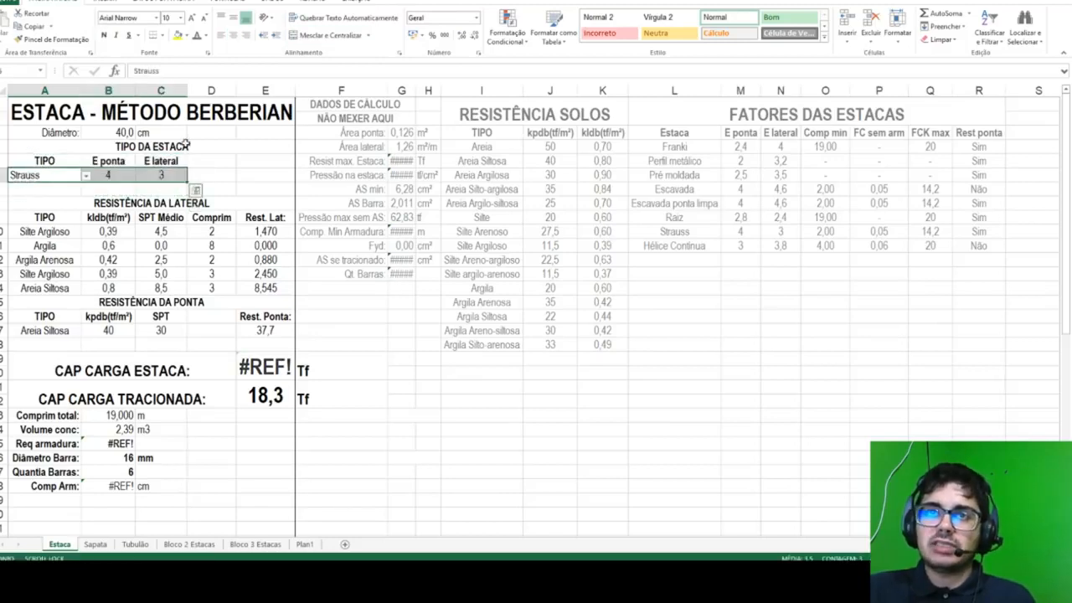
click(59, 189)
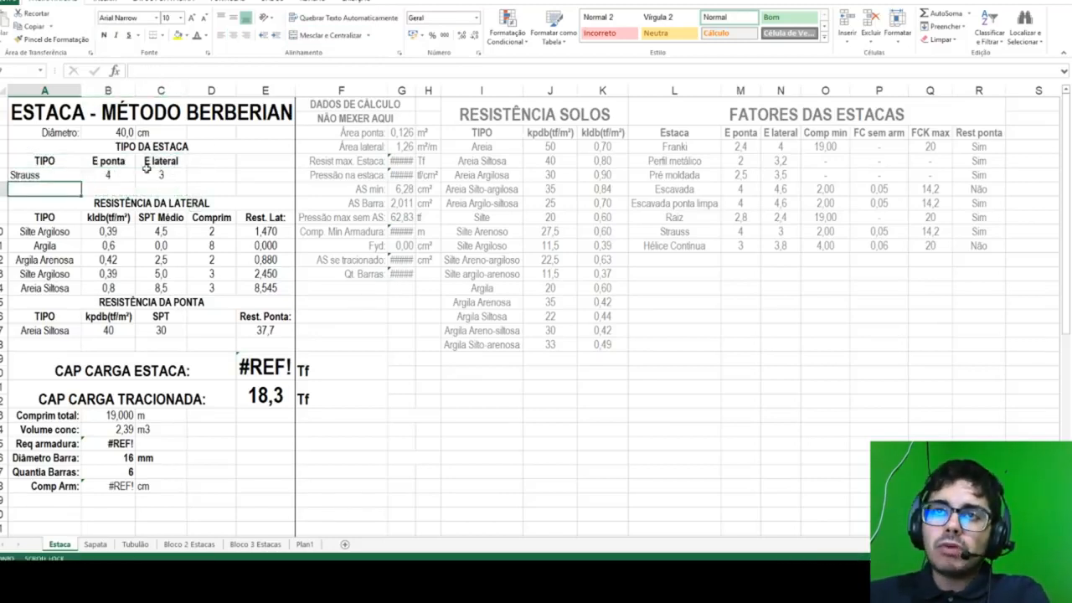
Step: Check the formulas for the first soil layer's kldb and Rest. Lat, the E lateral factor and the Área ponta
drag(57, 201, 193, 303)
click(108, 232)
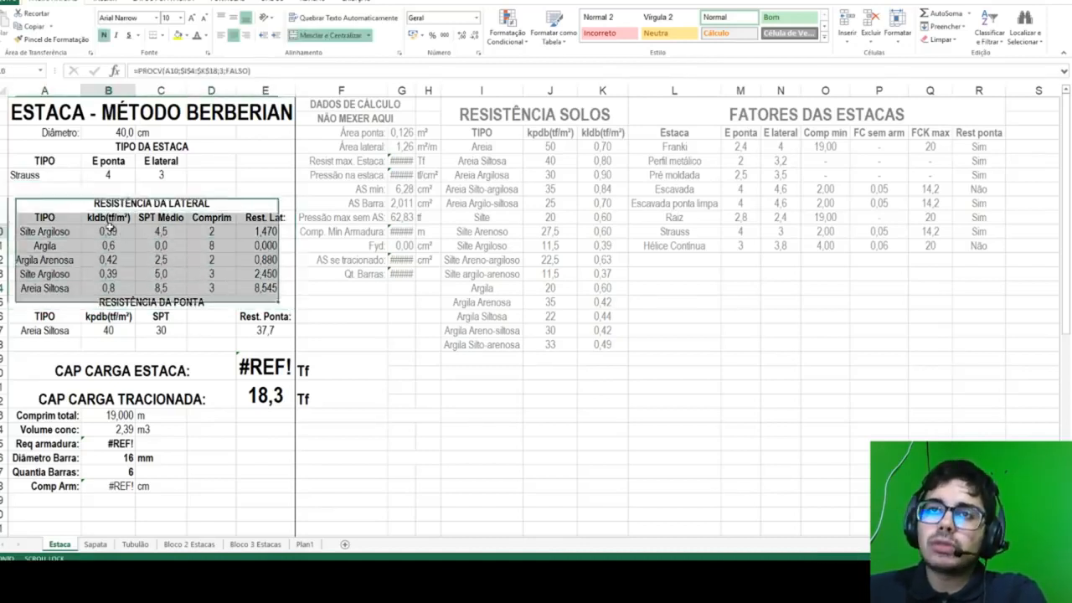
click(206, 71)
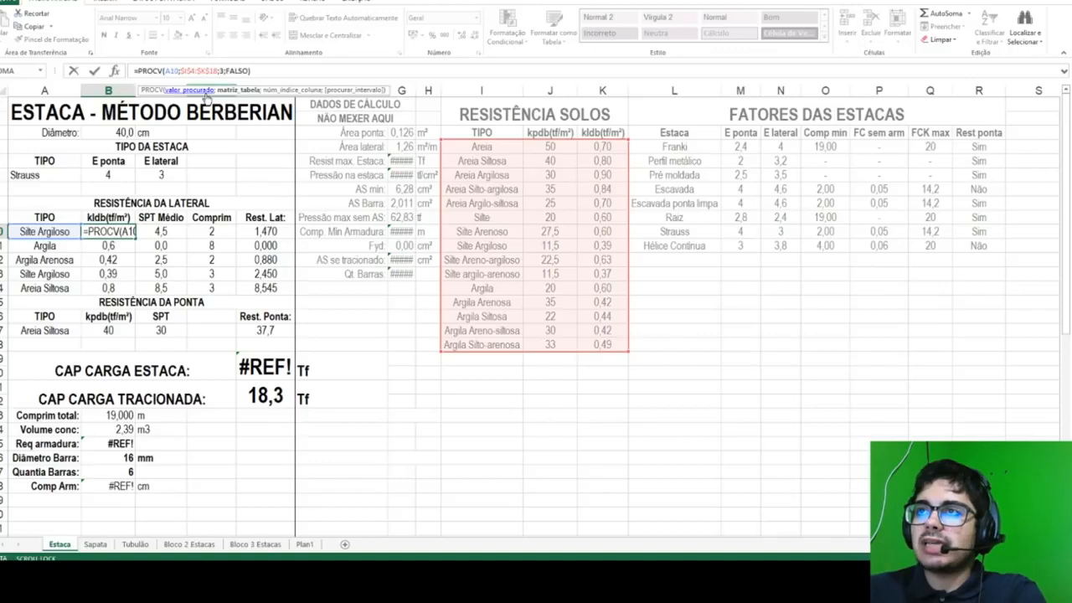
key(Return)
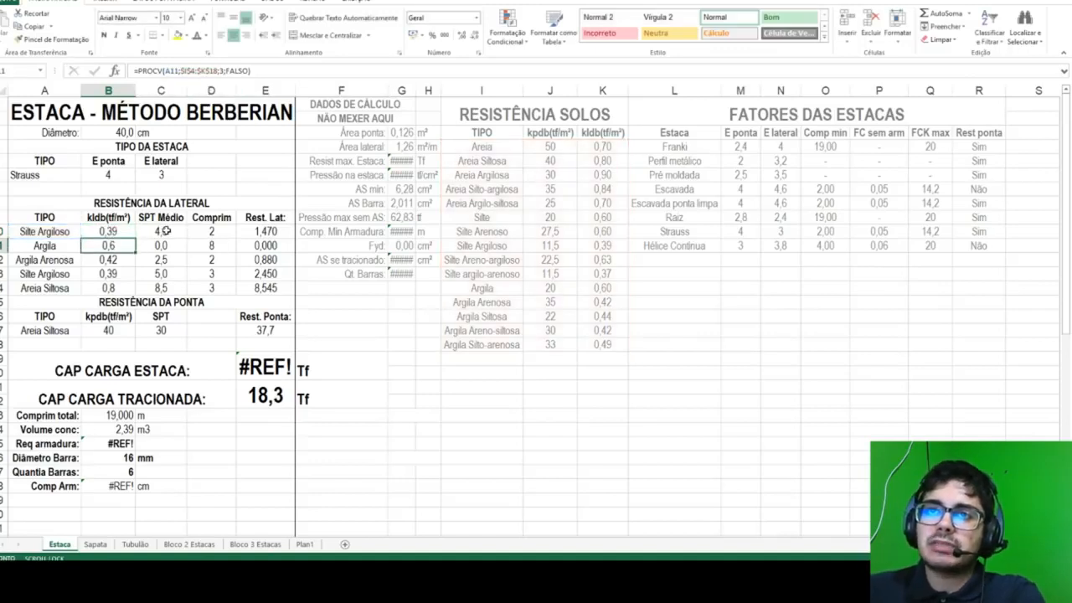
click(255, 231)
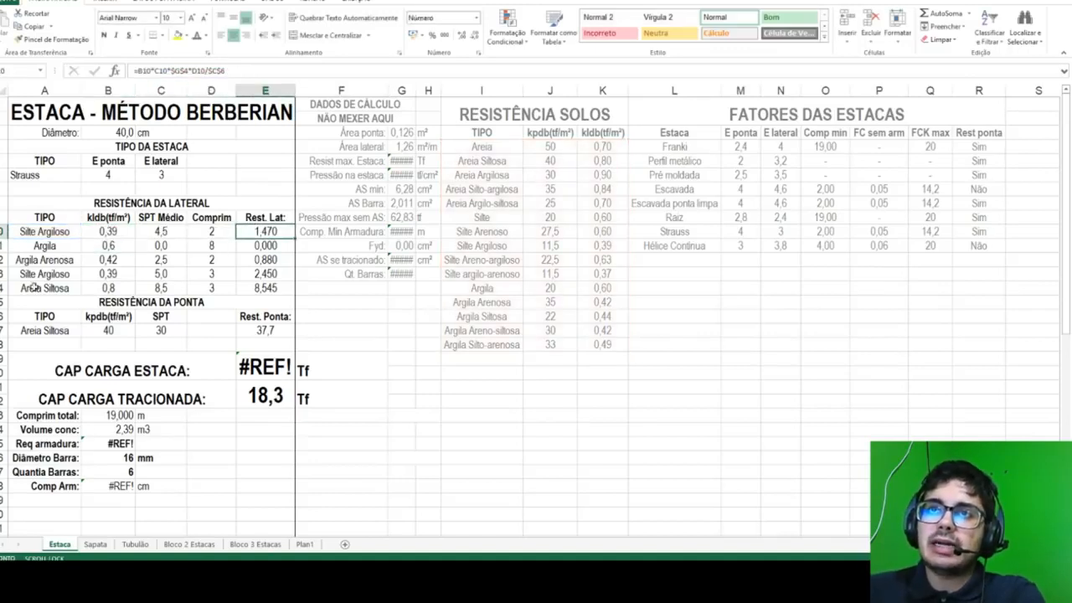
click(186, 69)
key(Escape)
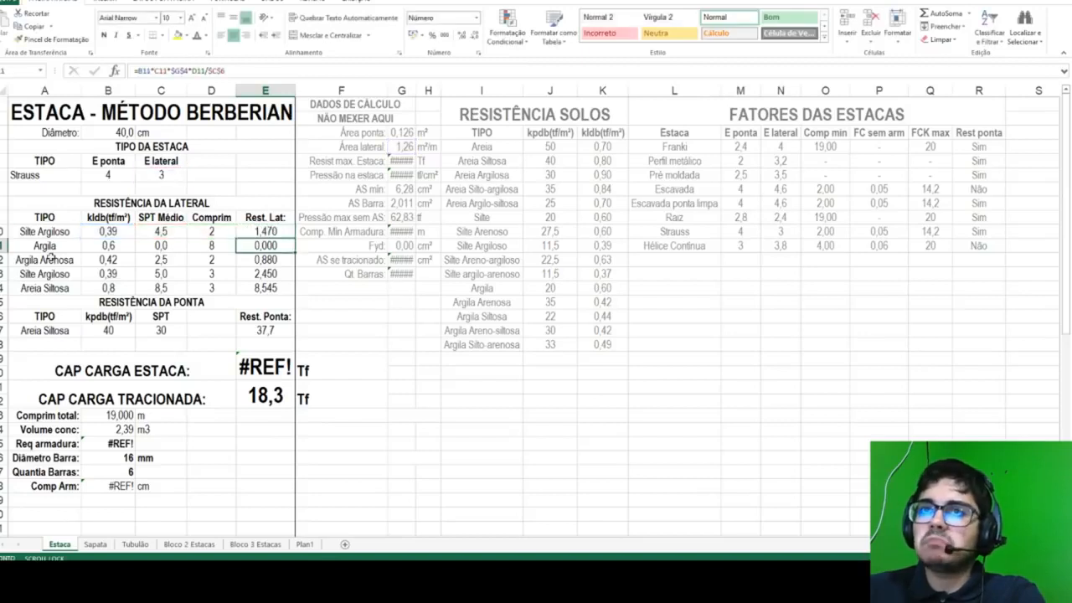
click(161, 175)
click(198, 71)
key(Return)
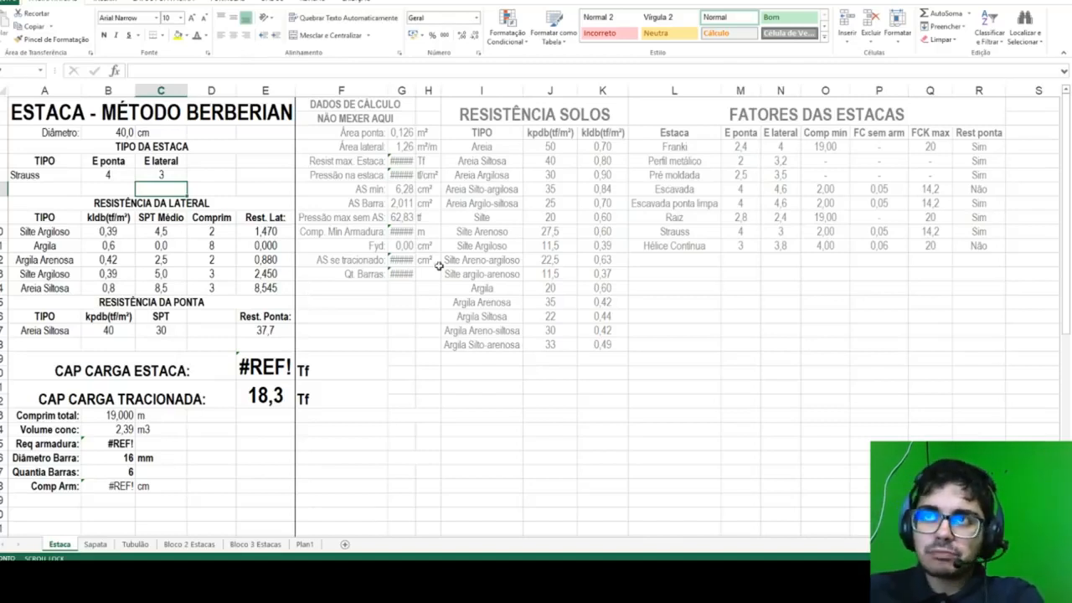
click(405, 134)
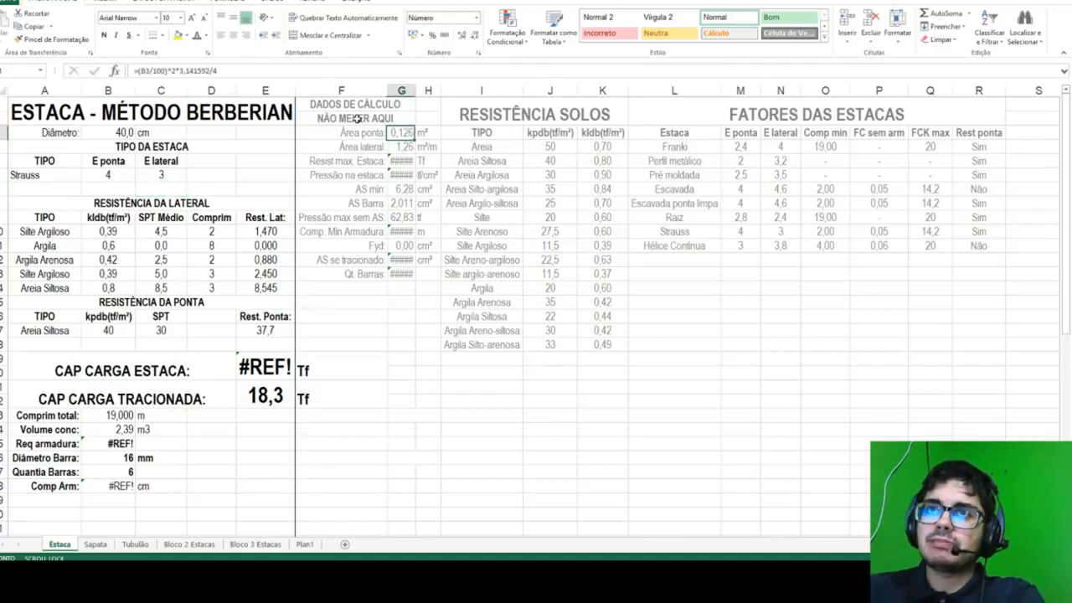
click(223, 67)
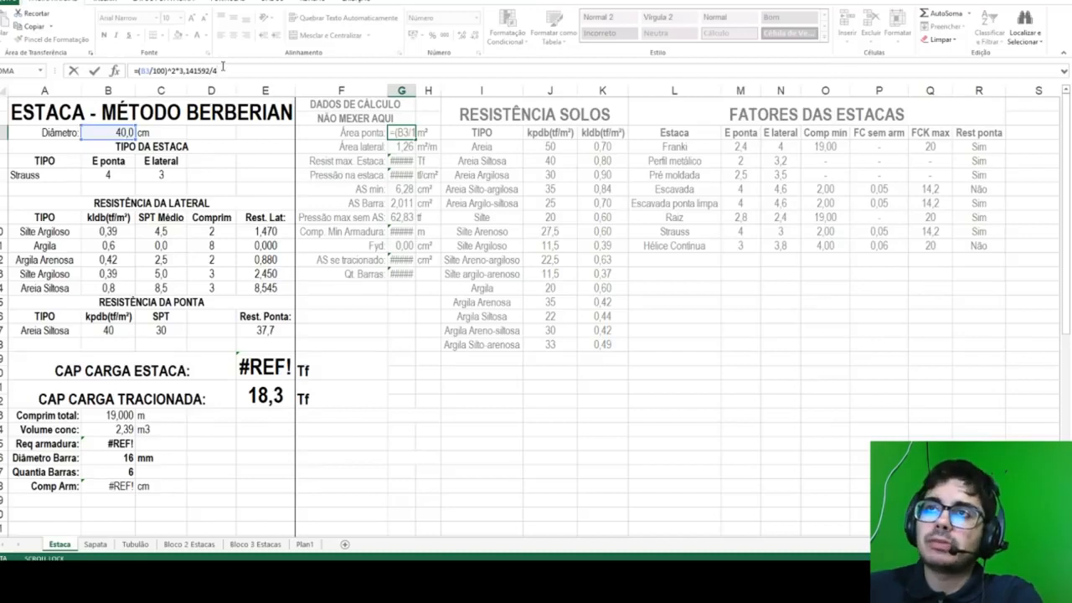
key(Return)
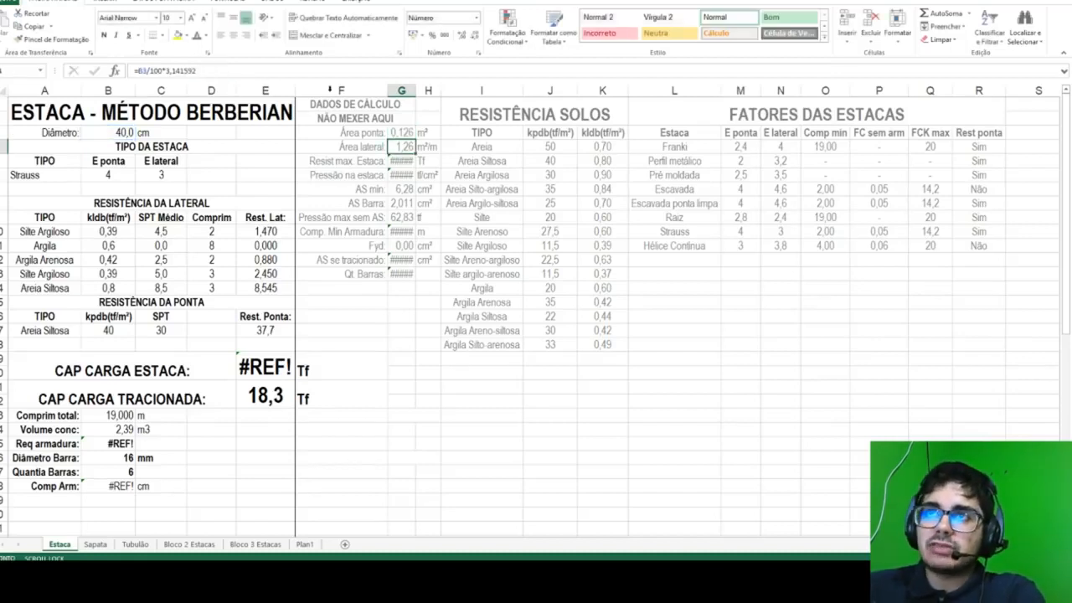
Step: Rename the Resist max. Estaca label in the calculation data as "Resist s/ arm:"
click(325, 162)
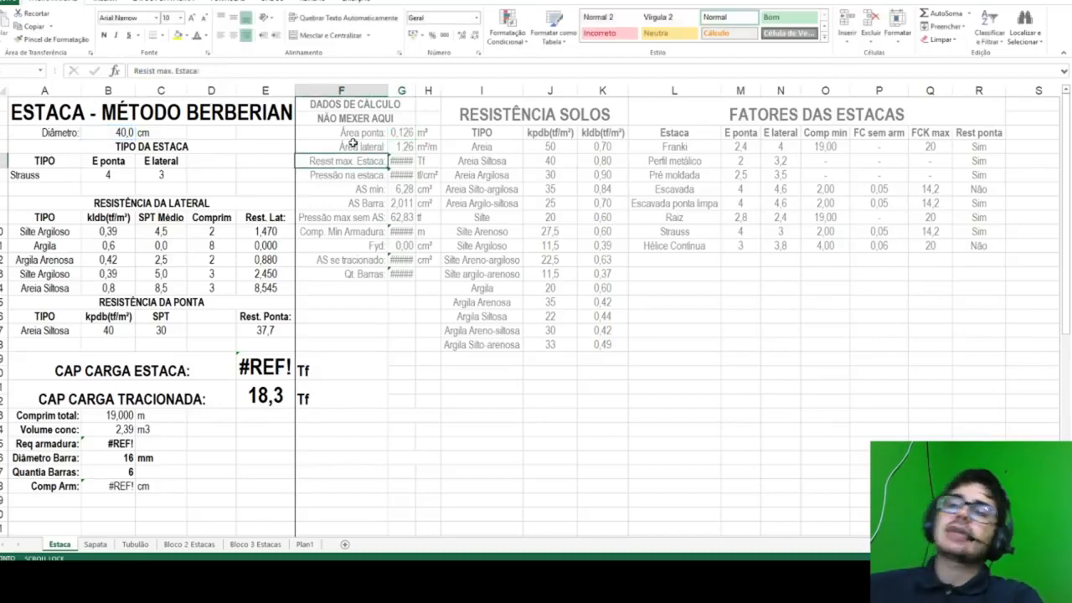
text(R)
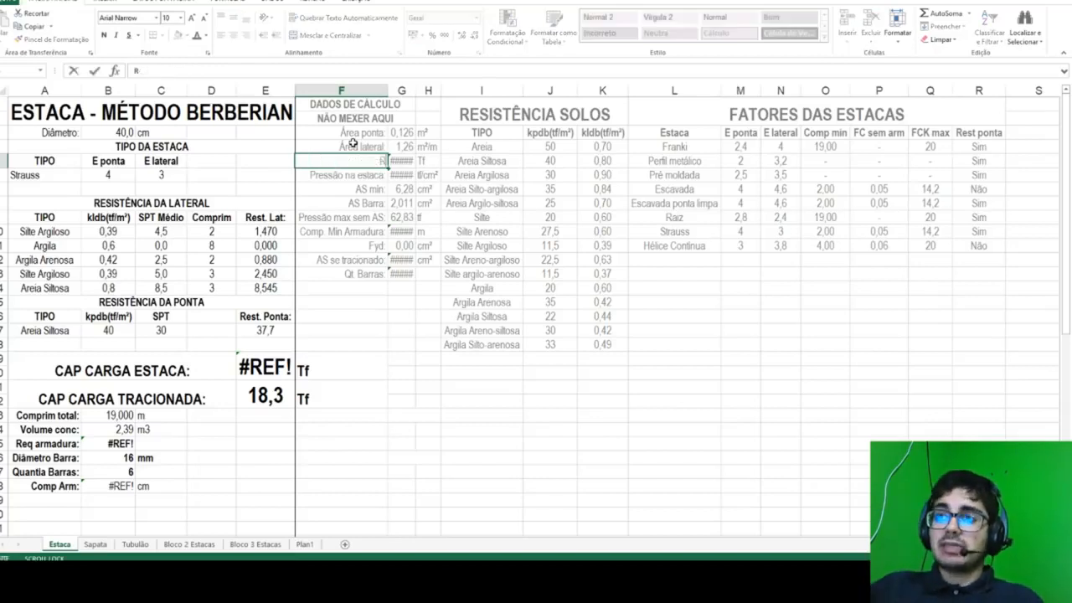
text(esist s/ AS:)
key(Tab)
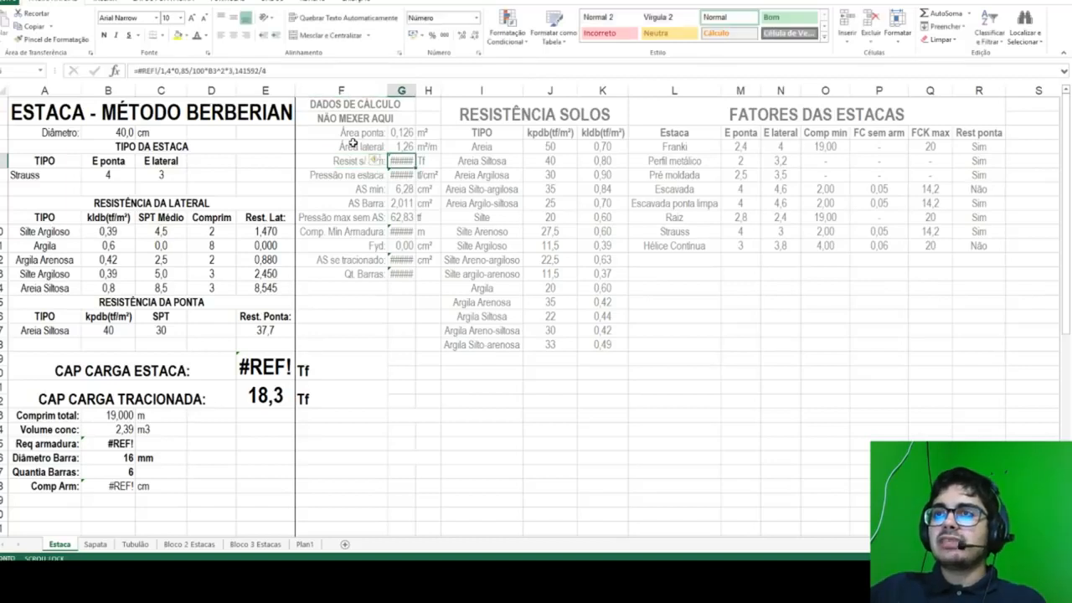
Step: Enter =PROCV(A6;L4:R11;5;FALSO)*G3^100^2 as the formula for Resist s/ arm in G5
text(=procv()
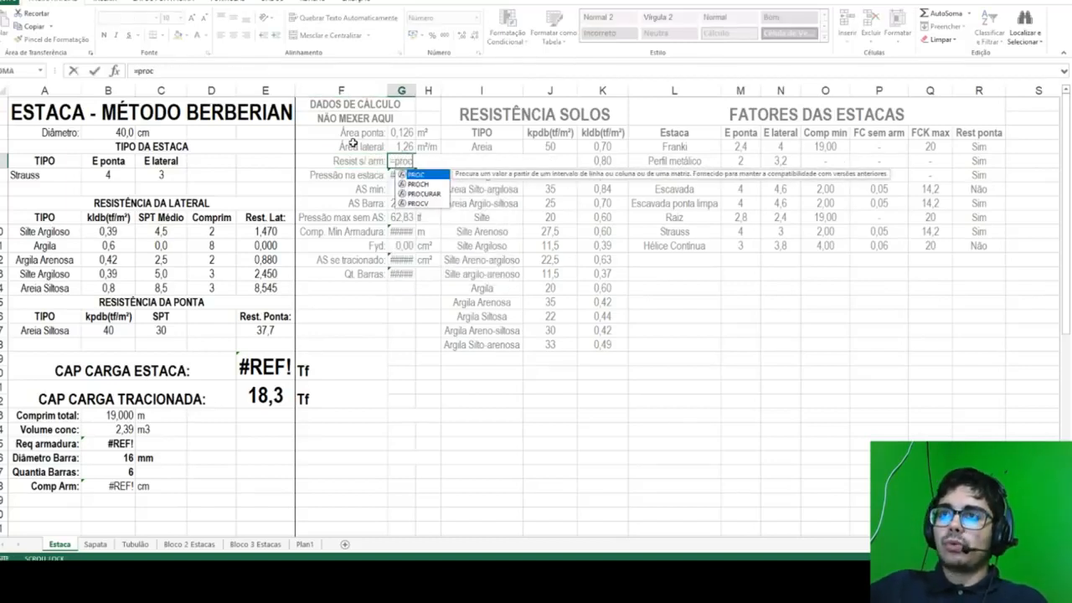
click(66, 172)
text(;)
click(678, 144)
drag(678, 144, 984, 245)
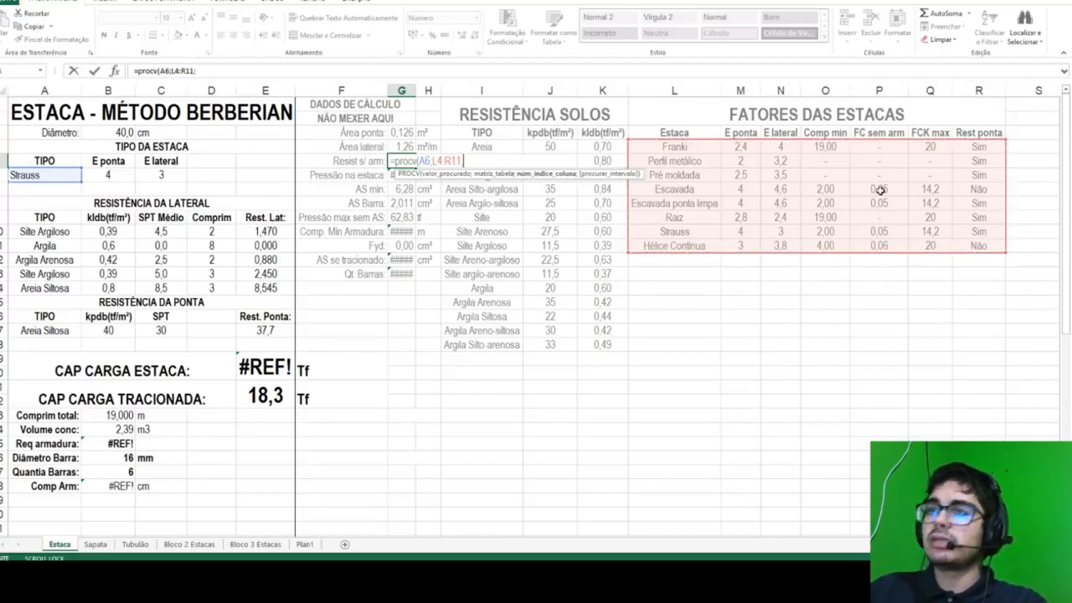
text(5;falso))
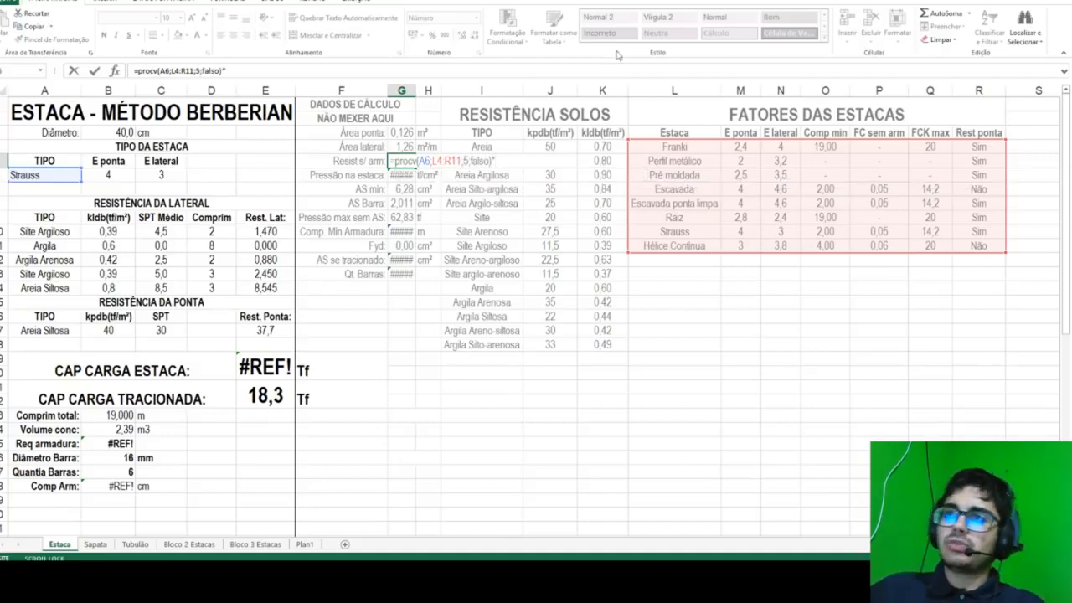
text(*)
click(401, 132)
text(*100^2)
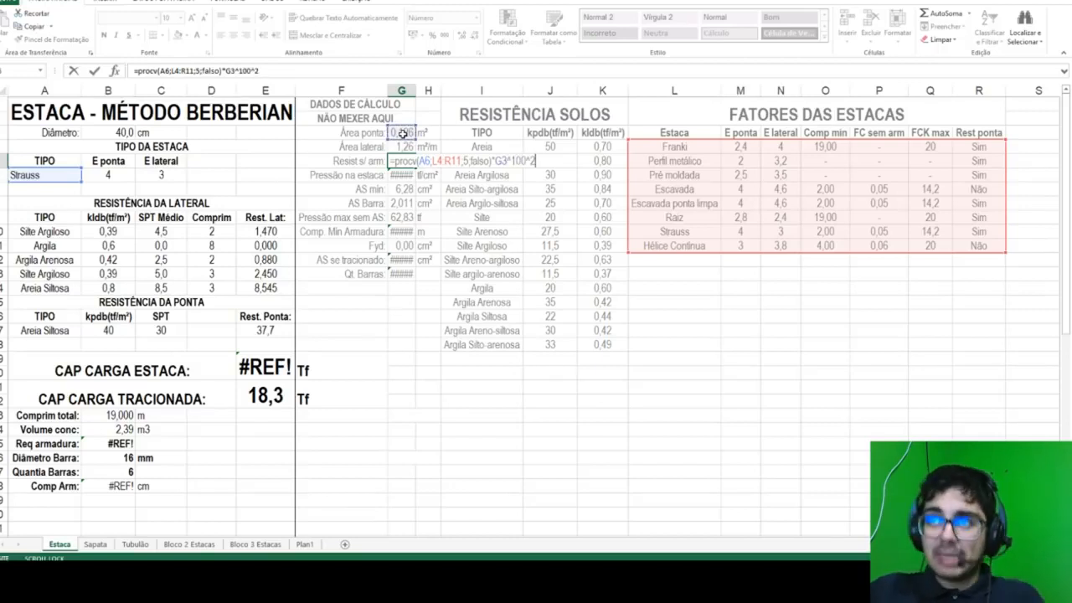
key(Return)
Step: Correct the Resist s/ arm formula to multiply G3 by 100^2, giving =PROCV(A6;L4:R11;5;FALSO)*G3*100^2
click(401, 160)
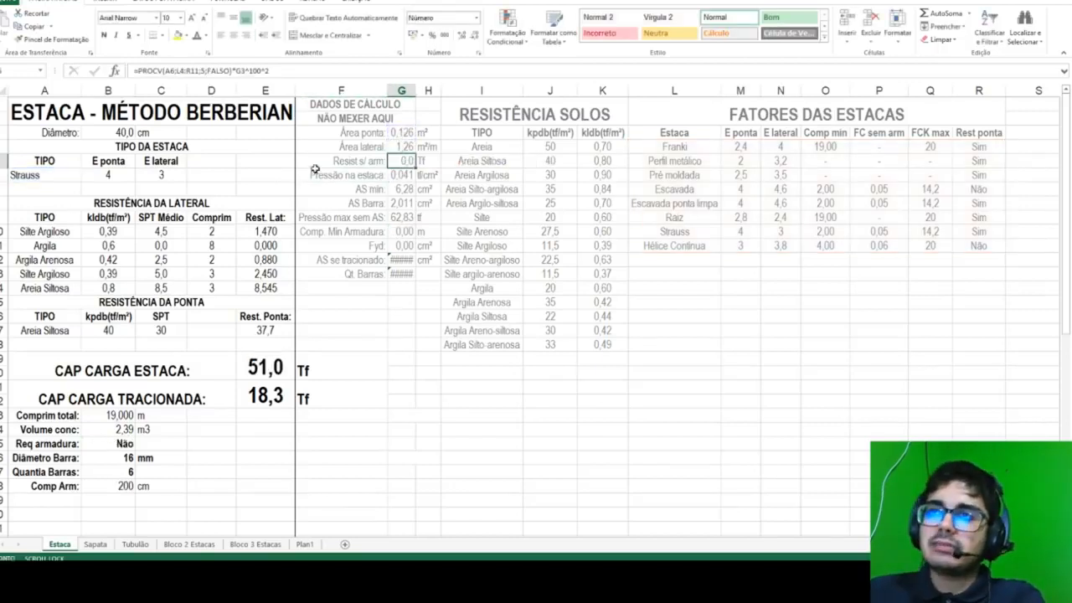
click(207, 70)
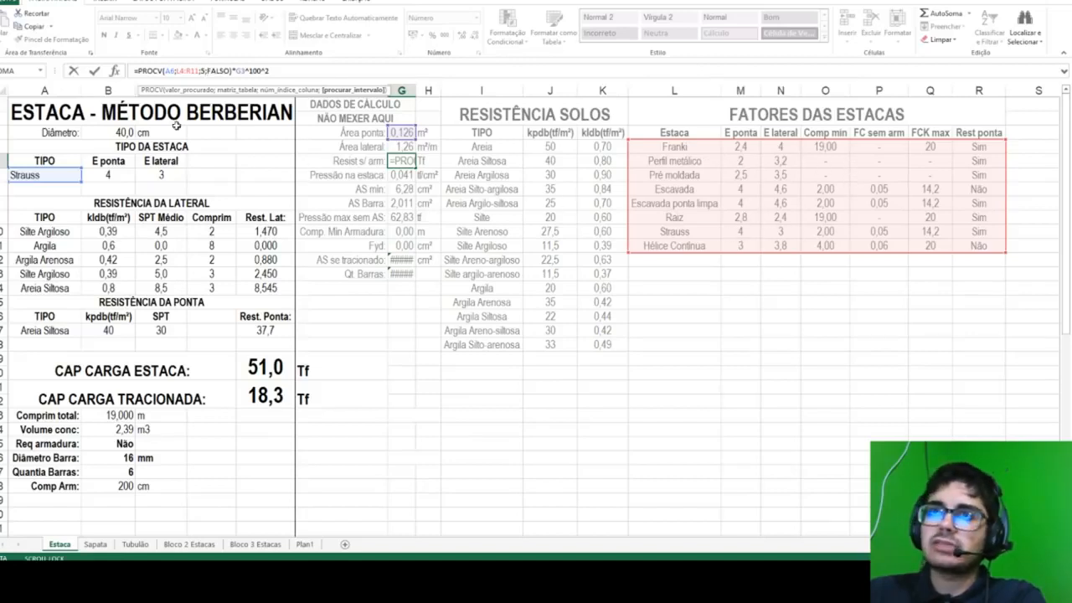
click(235, 70)
click(250, 71)
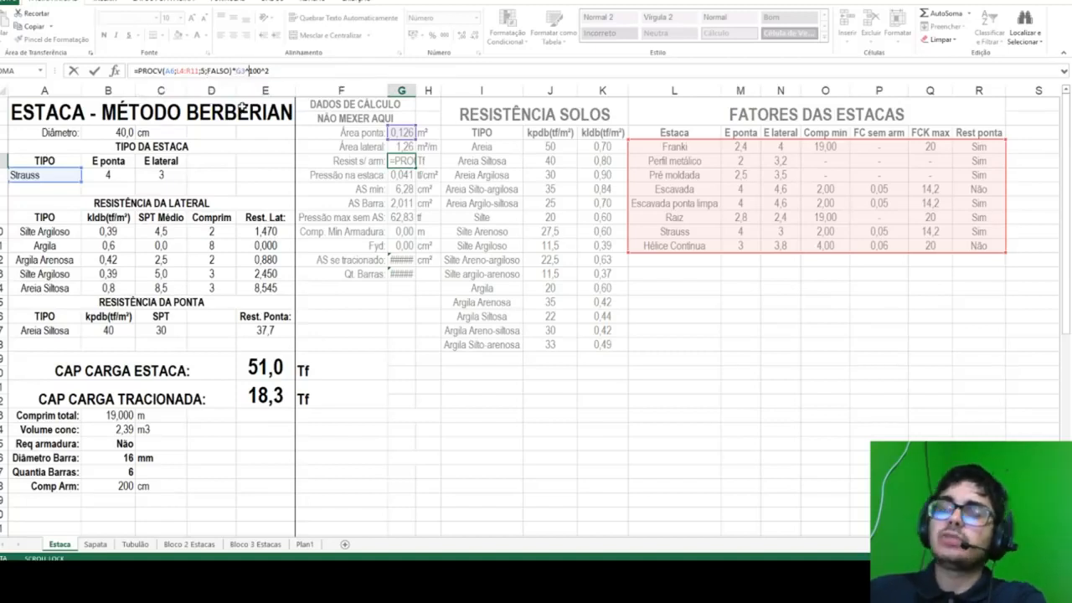
key(BackSpace)
text(*)
key(Return)
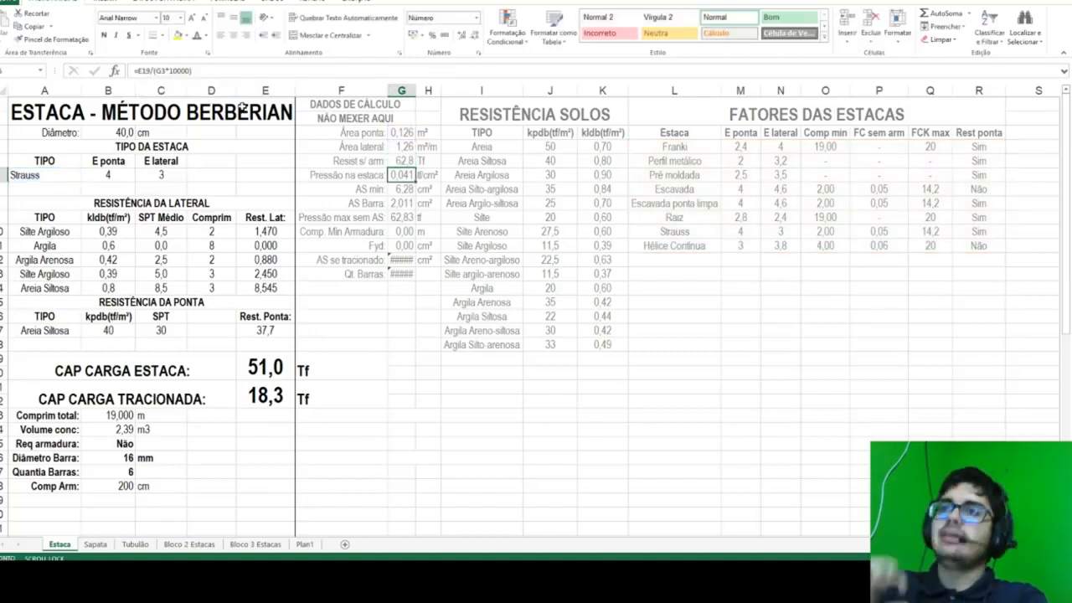
Step: Fit column G to its contents and rename the Pressão na estaca label as "Carga max c/1tf:"
double_click(417, 90)
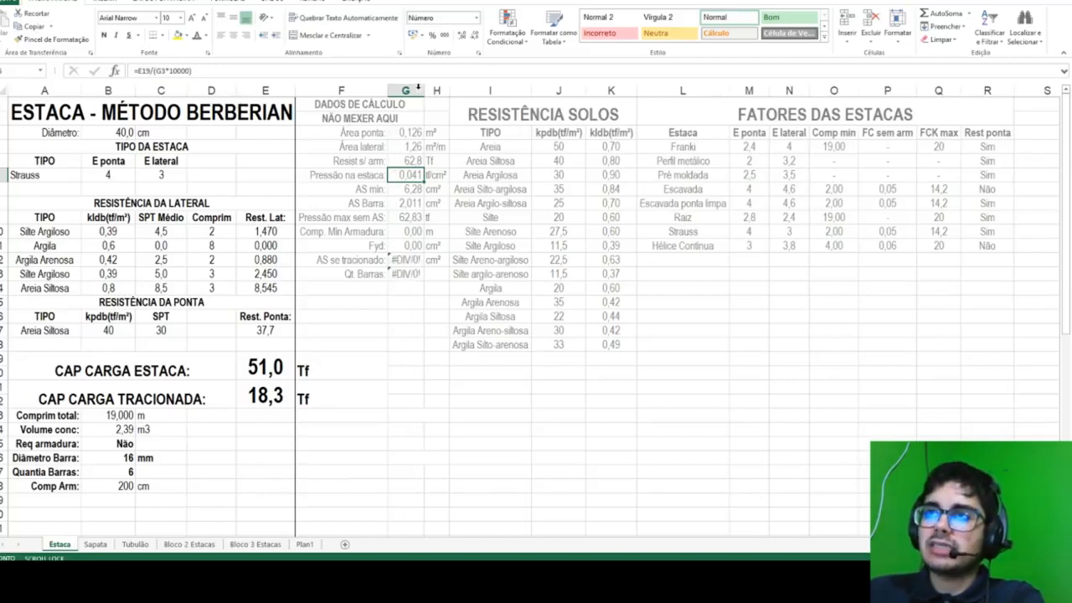
click(355, 175)
click(410, 178)
click(335, 179)
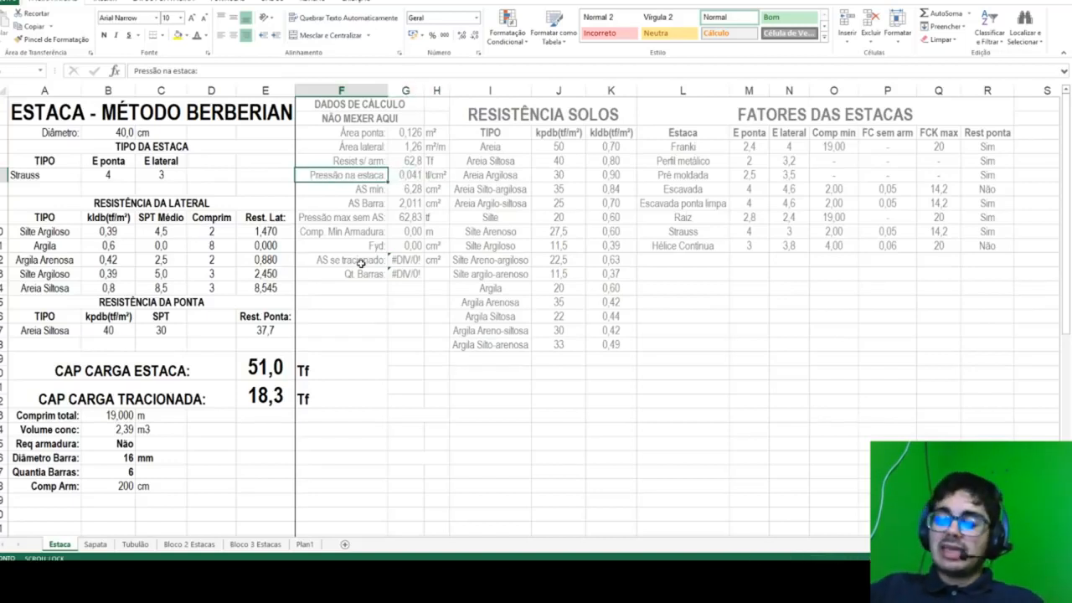
text(Resist s/ arm:)
key(Escape)
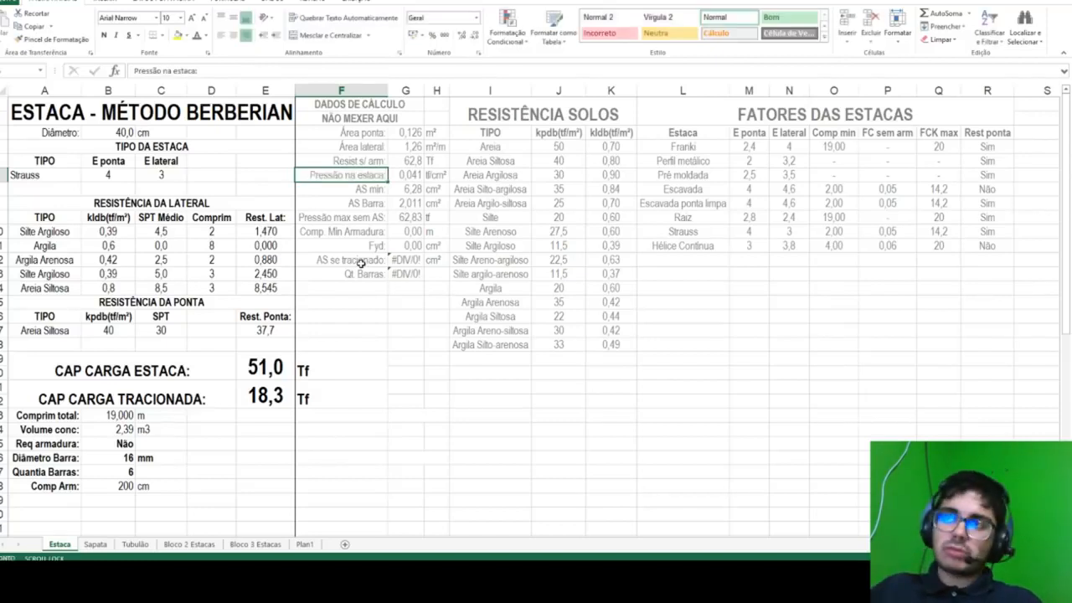
text(Carga max c/1tf:)
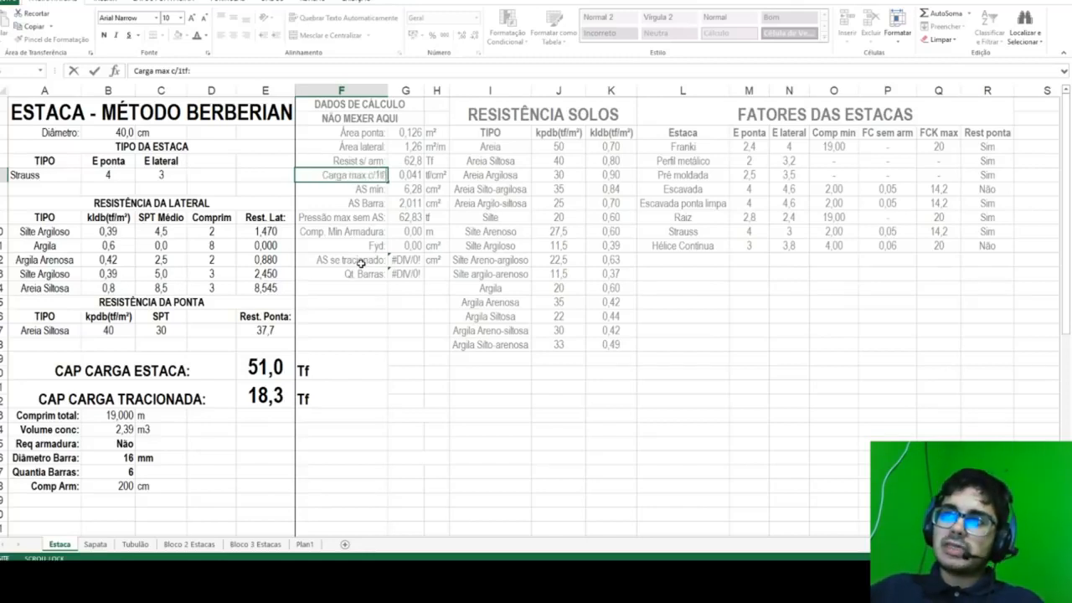
key(Return)
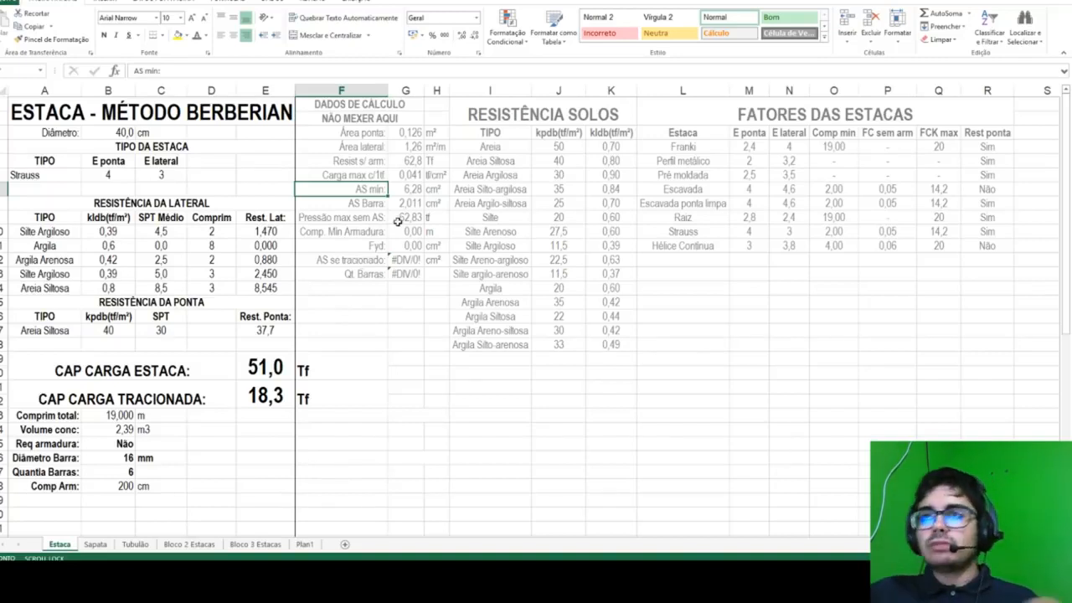
Step: Move the Carga max c/1tf label, value and unit down over the AS min row, and label the freed row W
drag(389, 173, 354, 189)
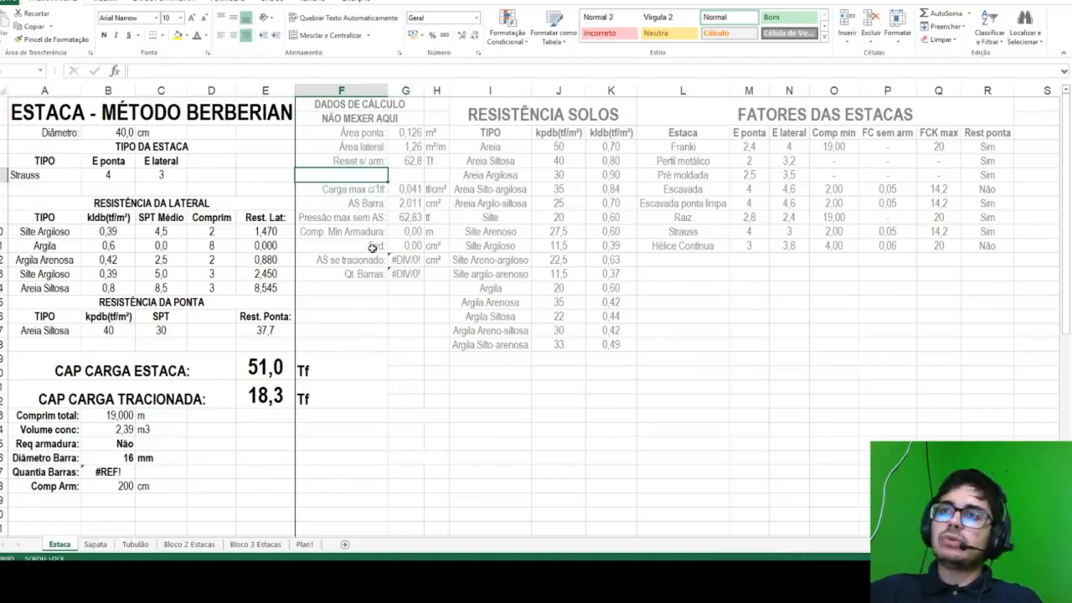
text(W)
key(Tab)
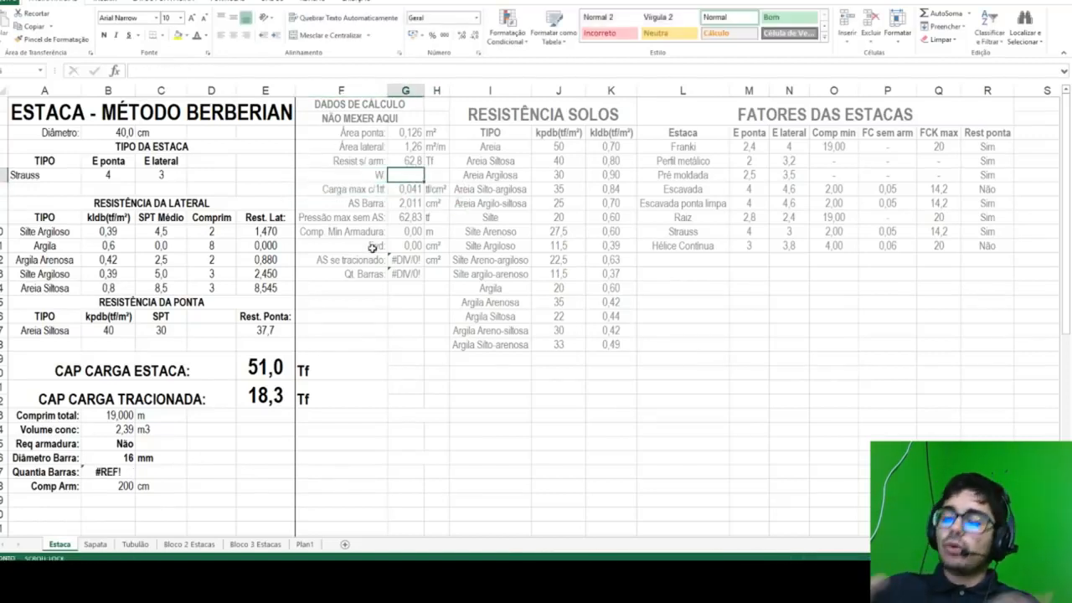
Step: Enter =B3^3*3,141592/32 in G6 as the formula for W
text(=)
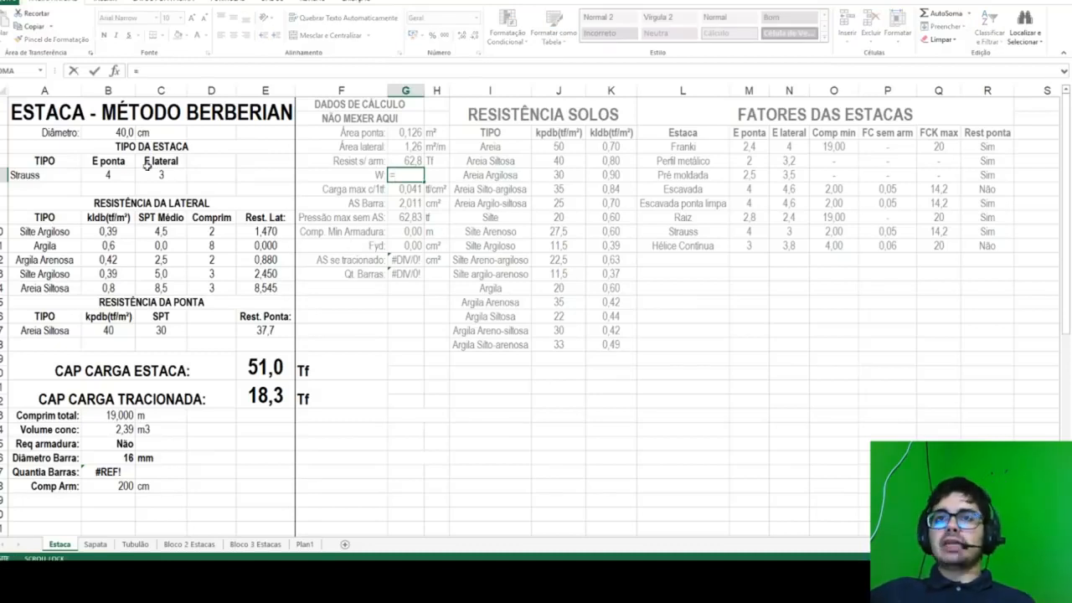
click(116, 132)
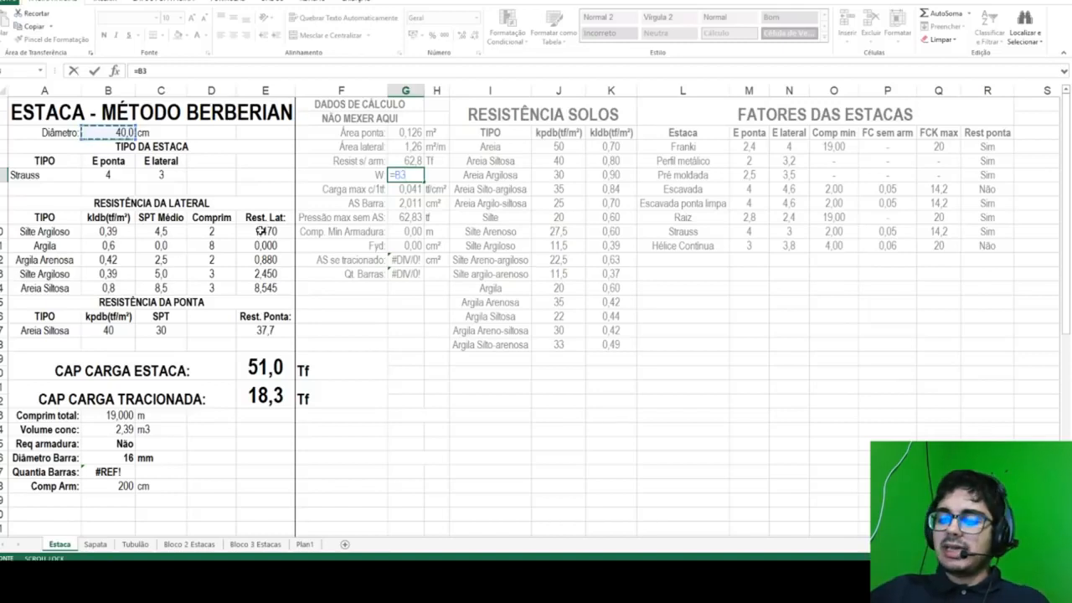
text(^3)
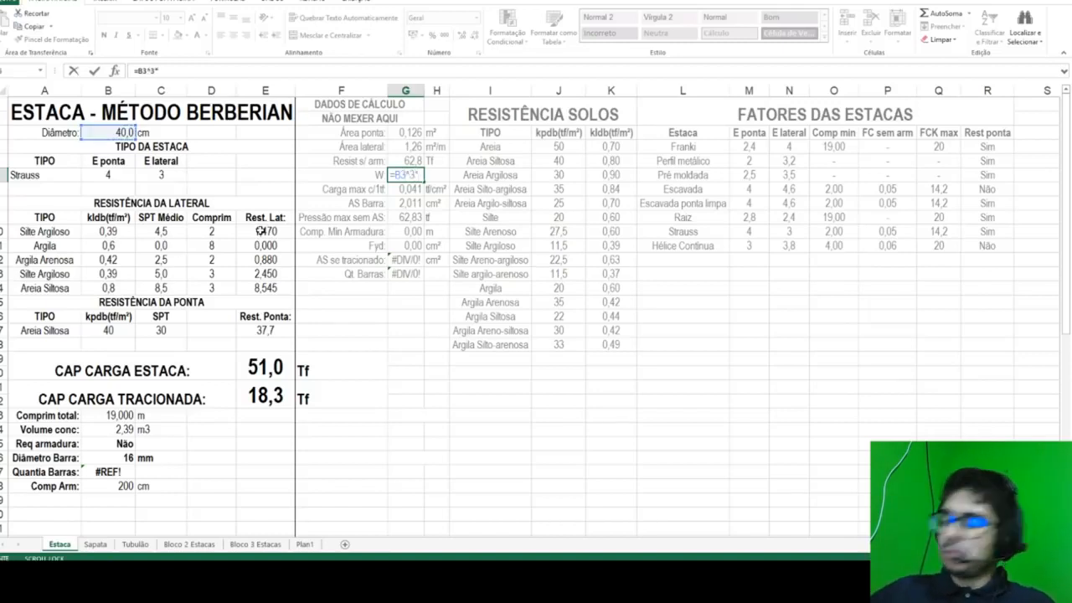
text(*3,141592)
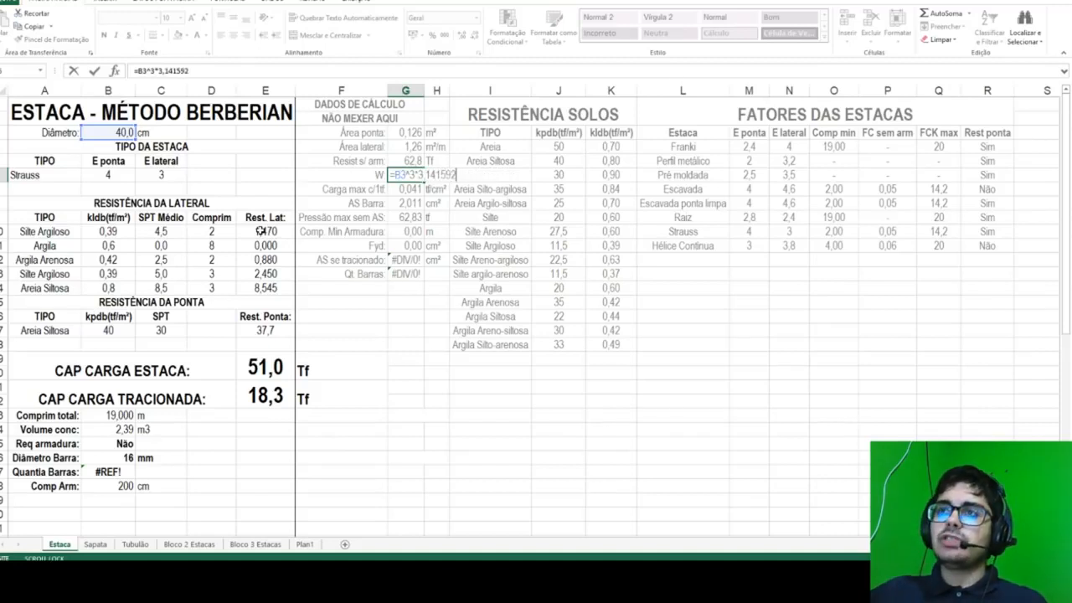
text(/32)
key(Return)
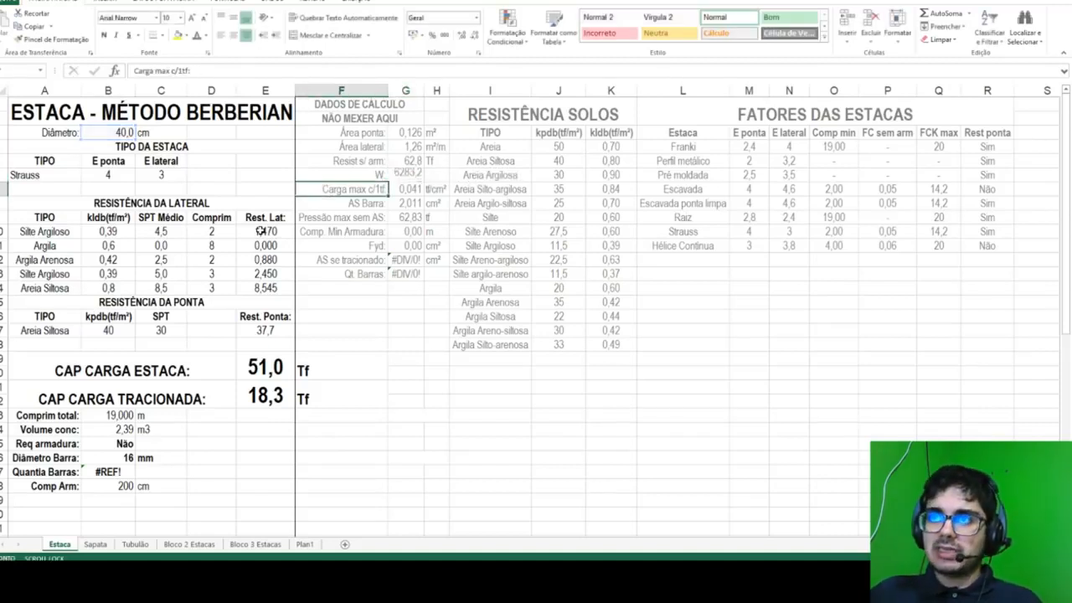
Step: Try the comparison calculation =40*40^2/6 in H6, and clear the cell
click(431, 175)
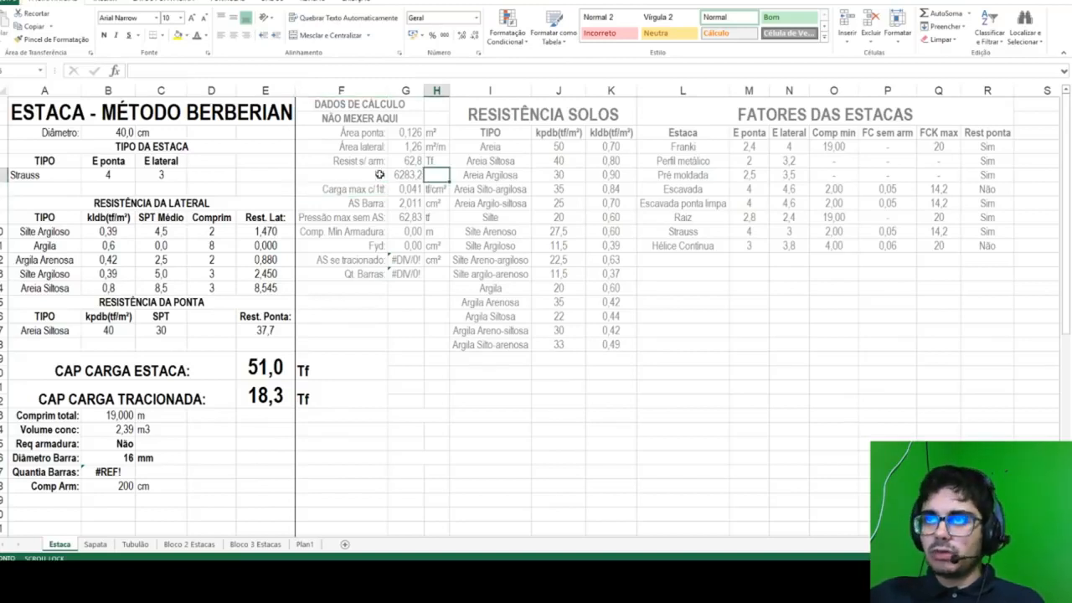
text(=)
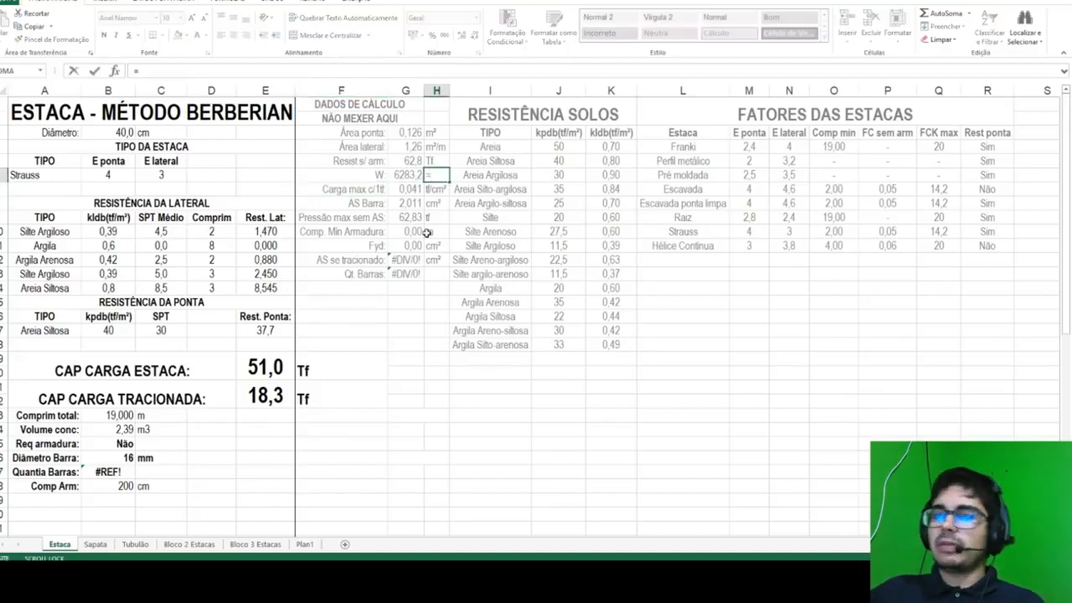
text(40*40)
text(*40/6)
key(Return)
click(443, 175)
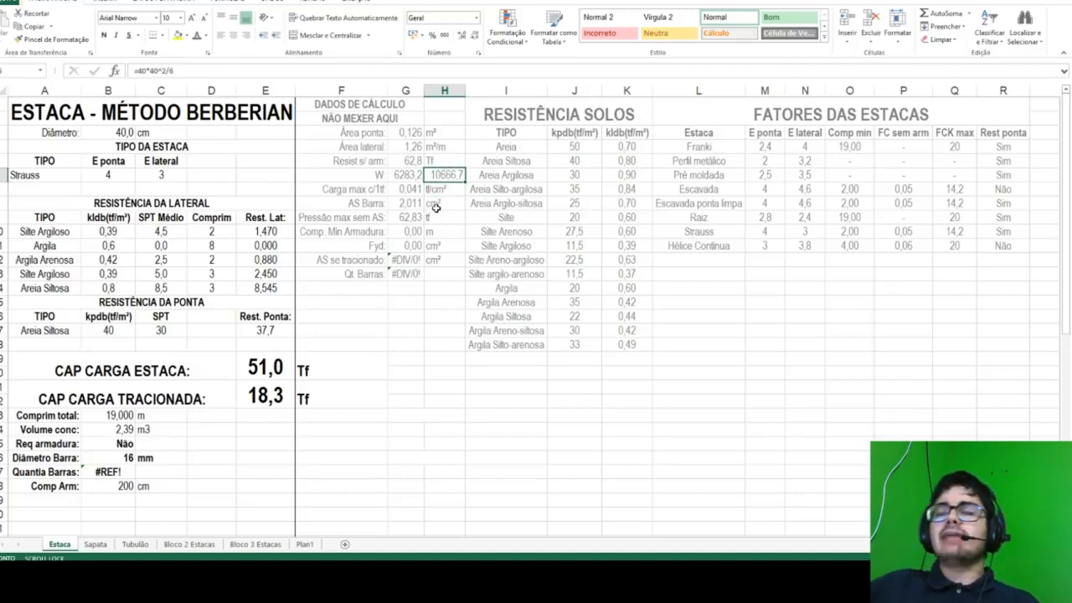
key(Delete)
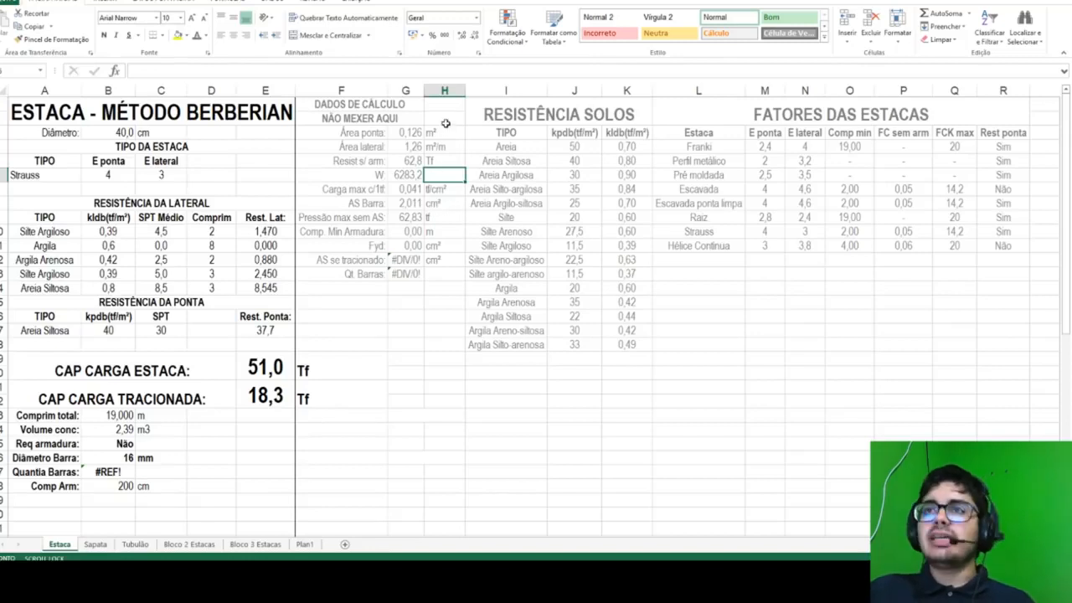
Step: Check the W formula and enter cm^3 as its unit in H6
click(411, 175)
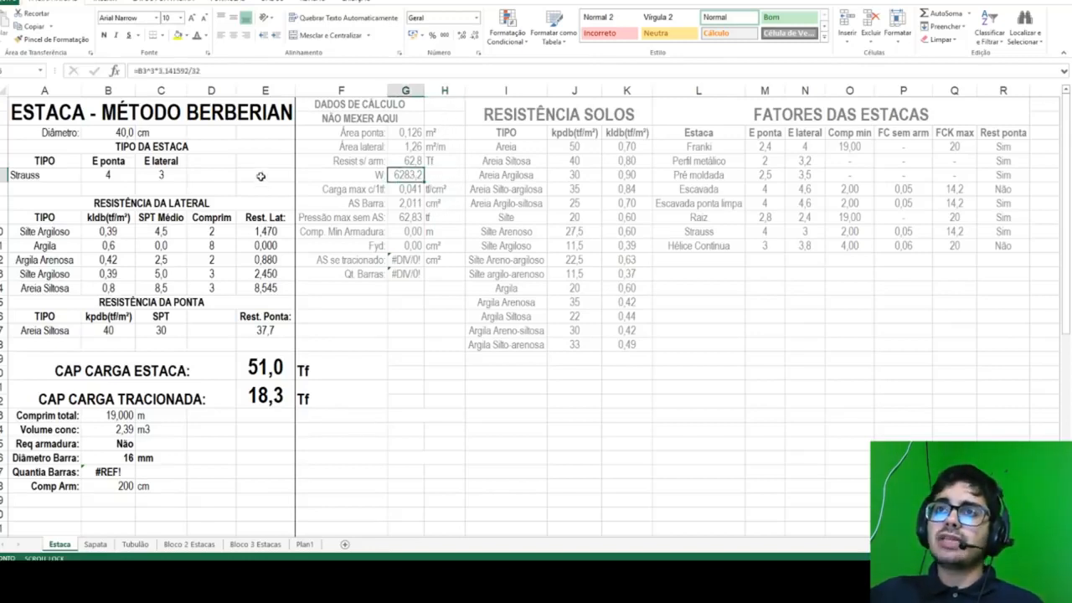
click(436, 175)
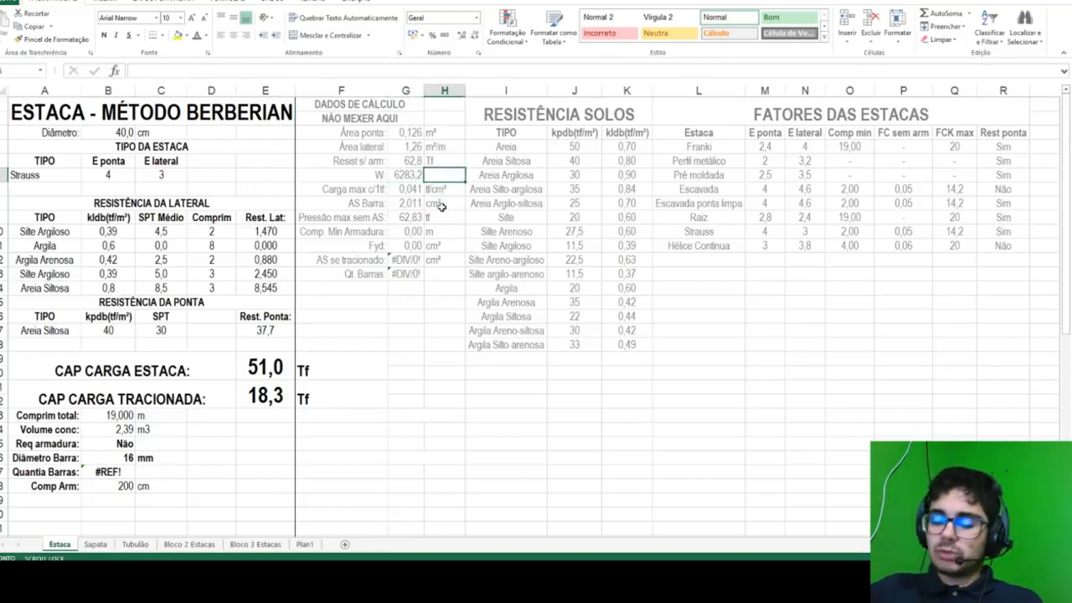
text(cm^3)
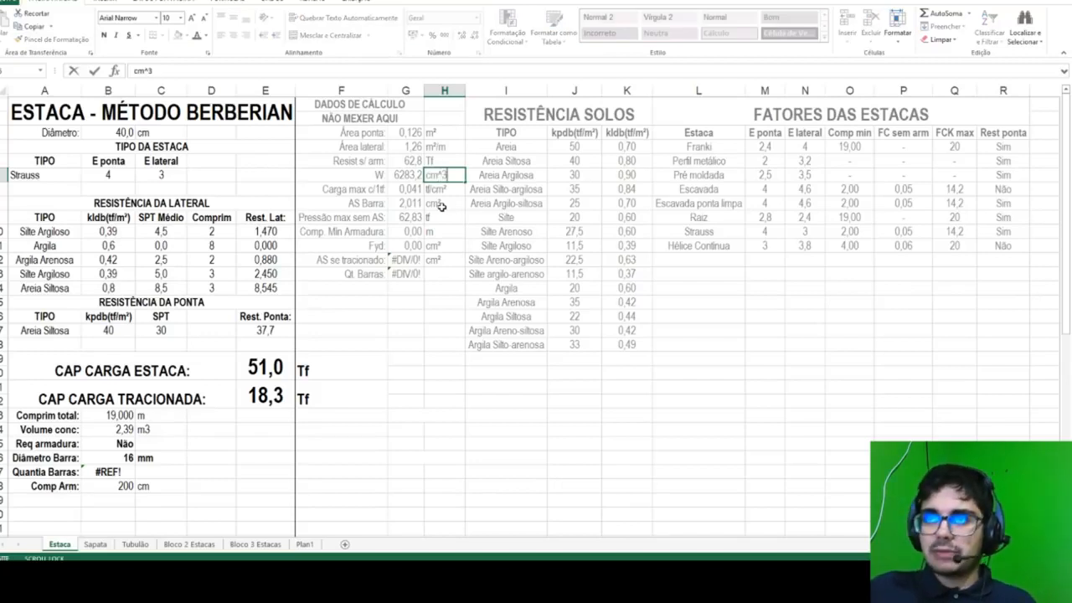
key(Return)
Step: Rename the Carga max c/1tf label as "Pressão max c/1tf:"
click(407, 189)
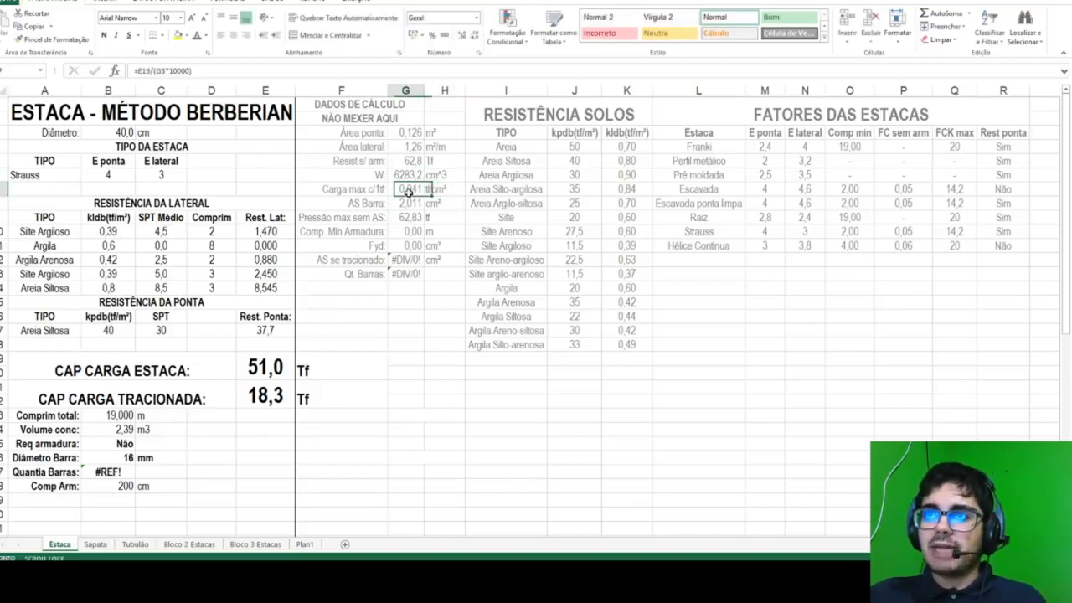
click(361, 188)
drag(192, 72, 172, 74)
double_click(140, 71)
text(Pressão)
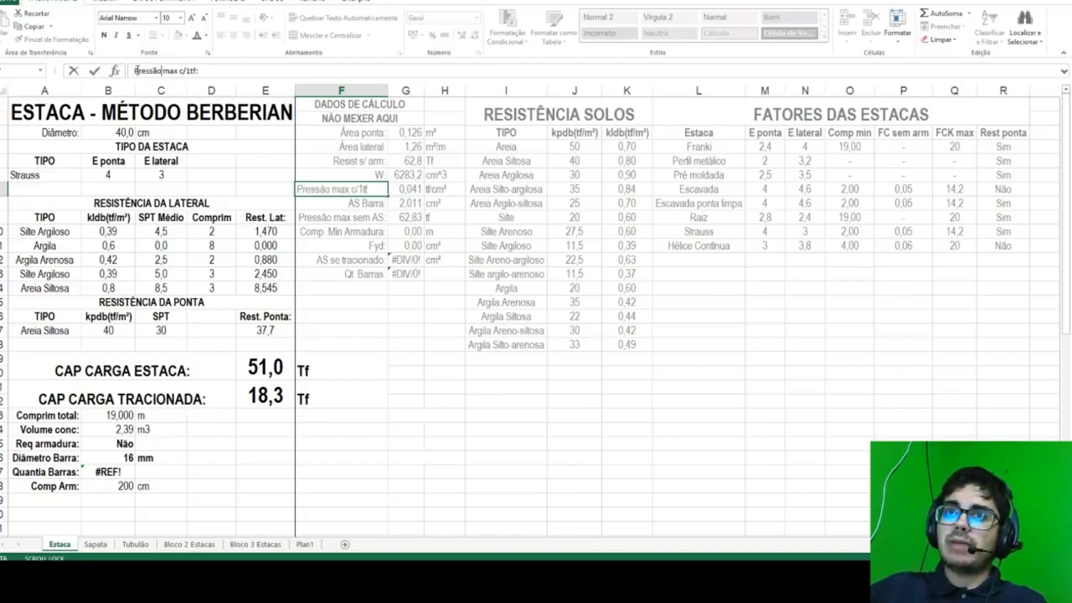
key(Tab)
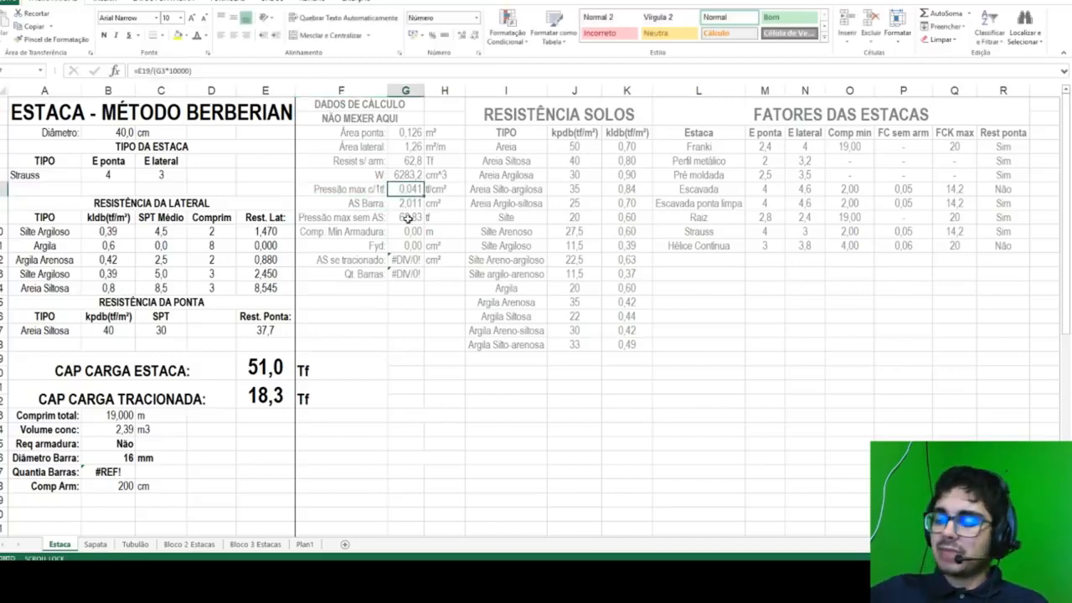
Step: Enter =1/(G3*100^2)+(1*B3/10/G6) in G7 for Pressão max c/1tf and show the result with four decimal places
text(=)
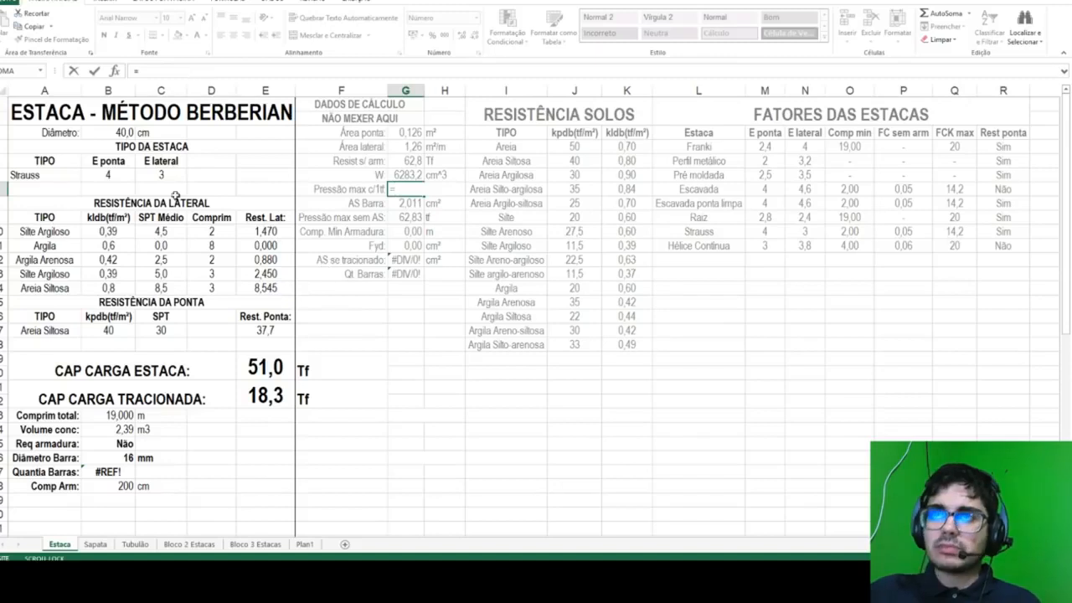
text(1/()
click(395, 133)
text(*10)
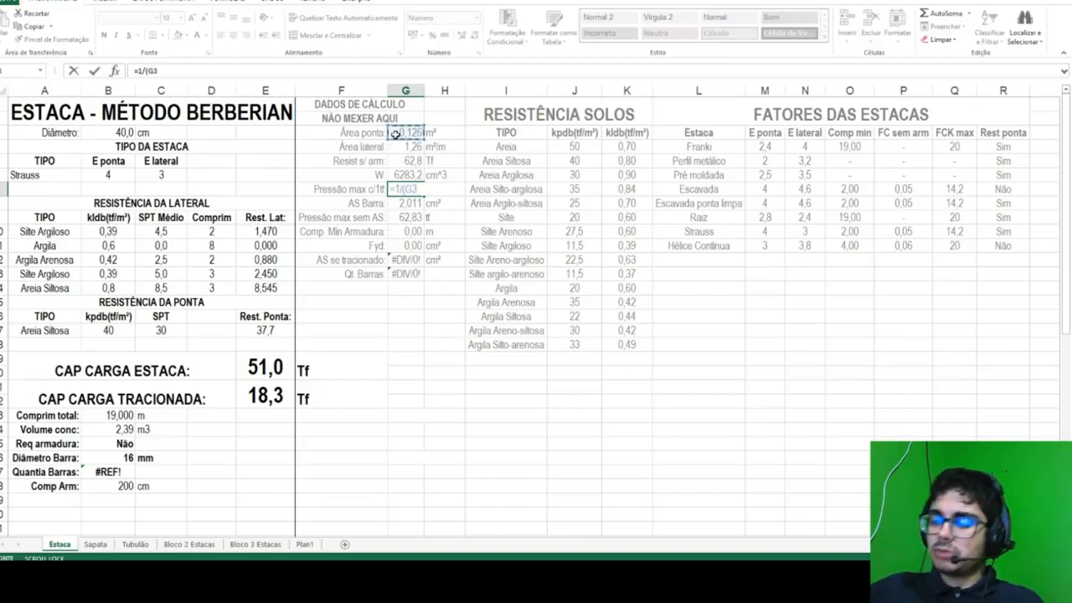
text(0^2)+(1*)
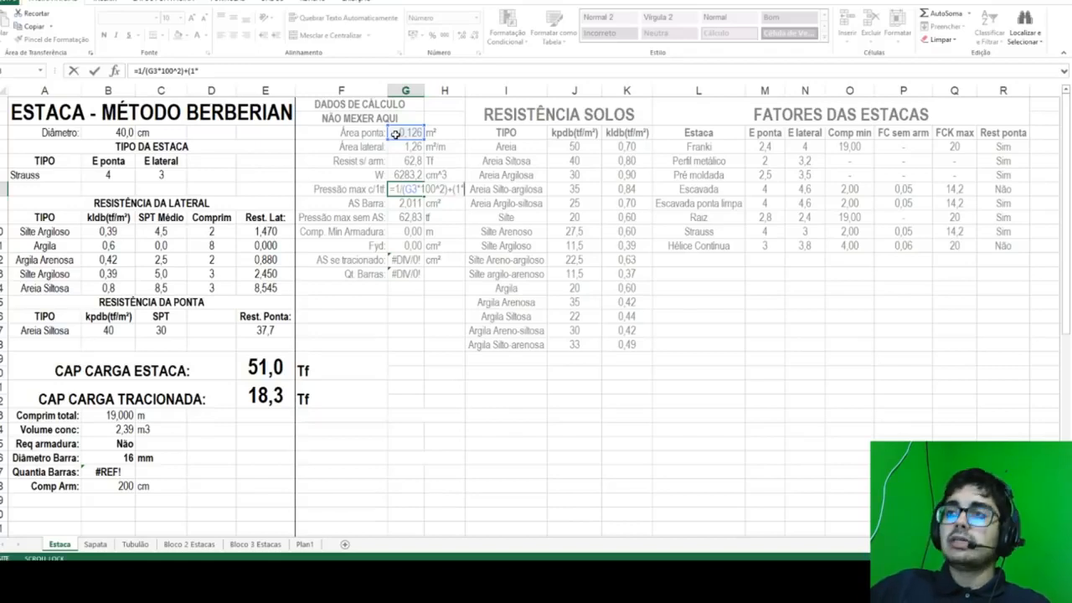
click(113, 132)
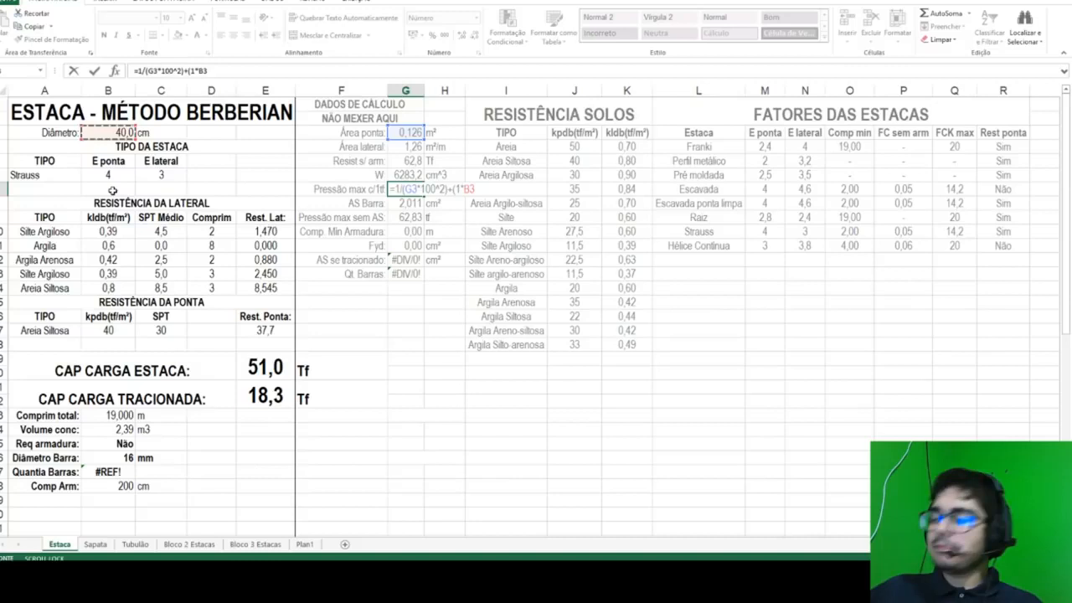
text(/10)
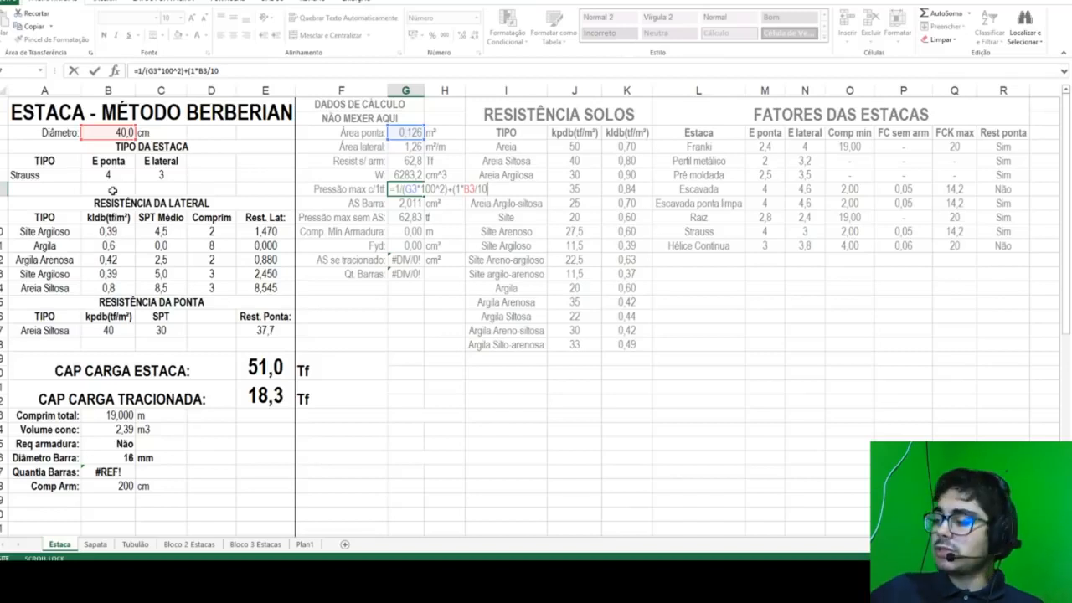
click(409, 173)
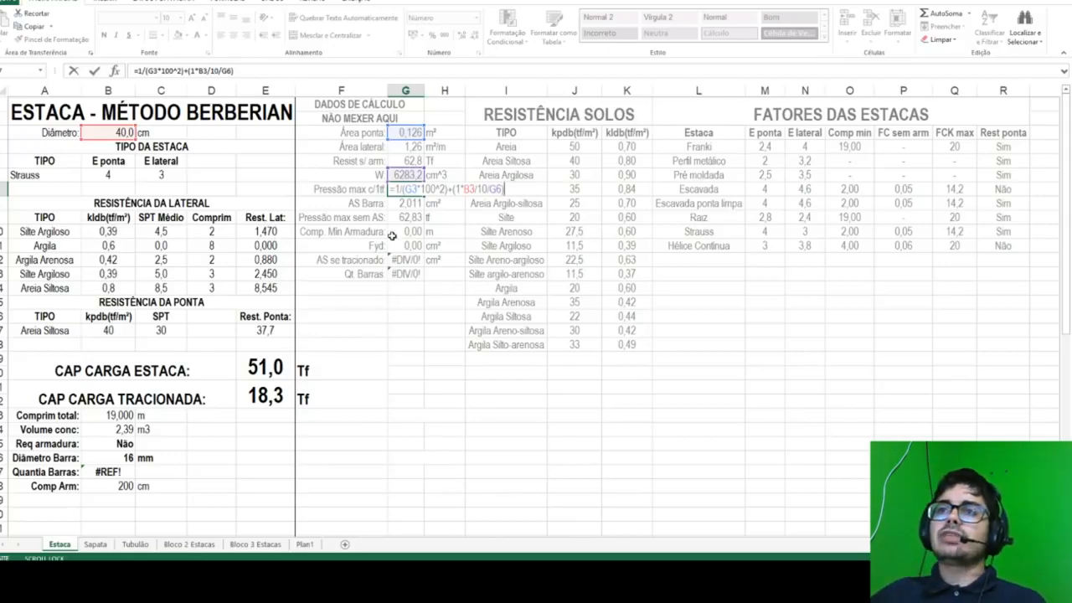
key(Return)
click(406, 190)
click(461, 36)
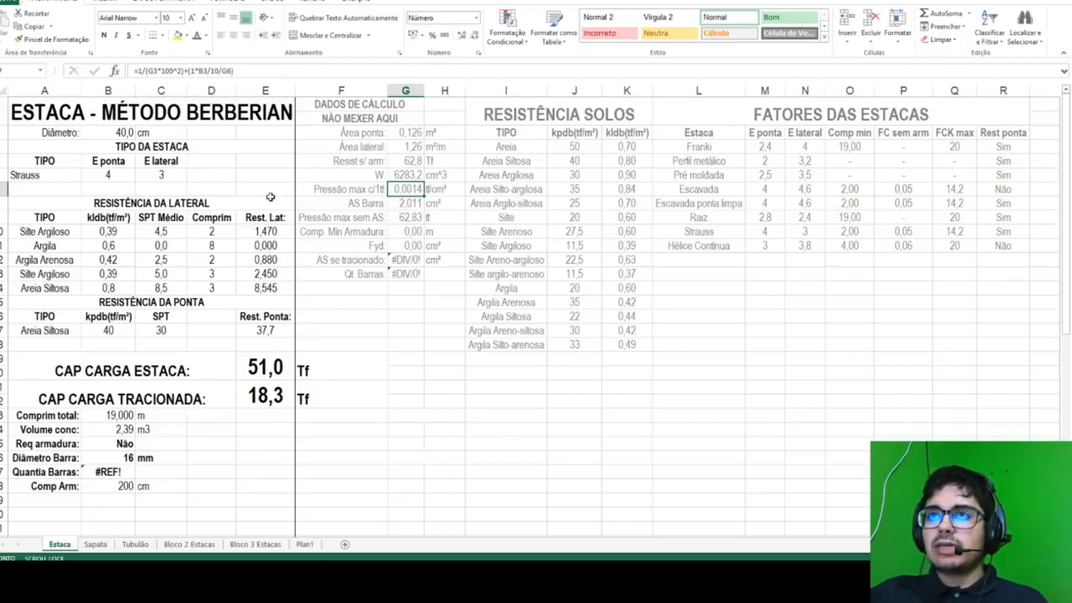
Step: Rename the AS Barra label in F8 as "Pressão max:"
click(349, 203)
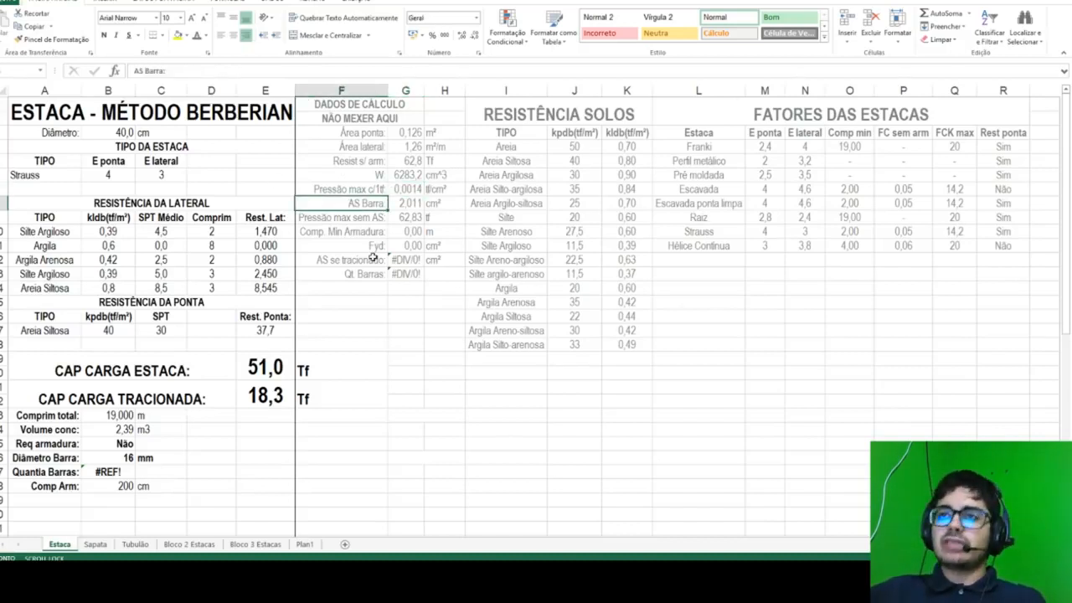
text(Pressão max:)
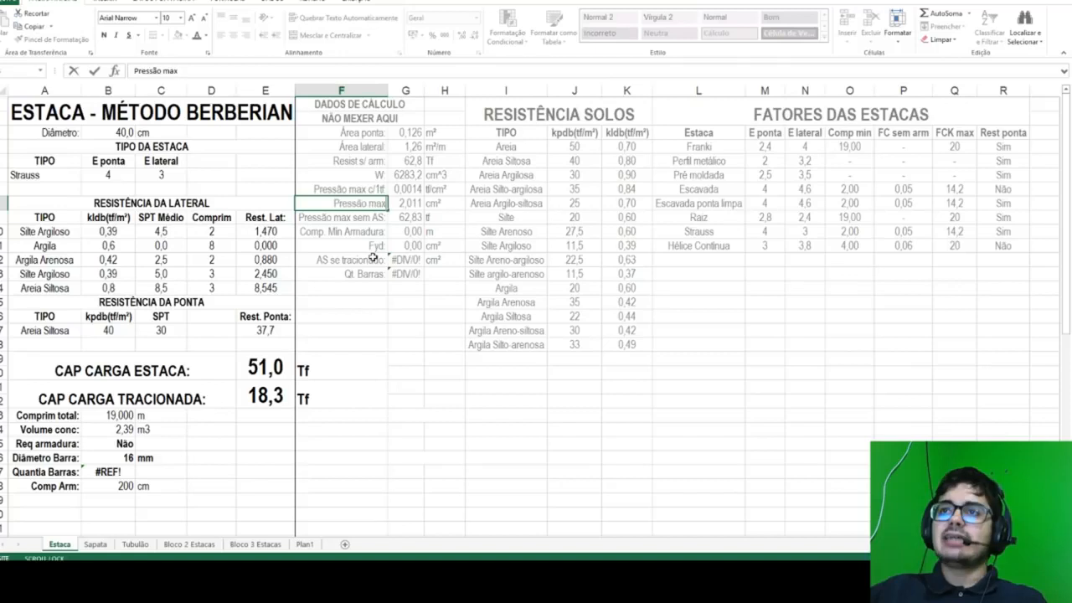
key(Tab)
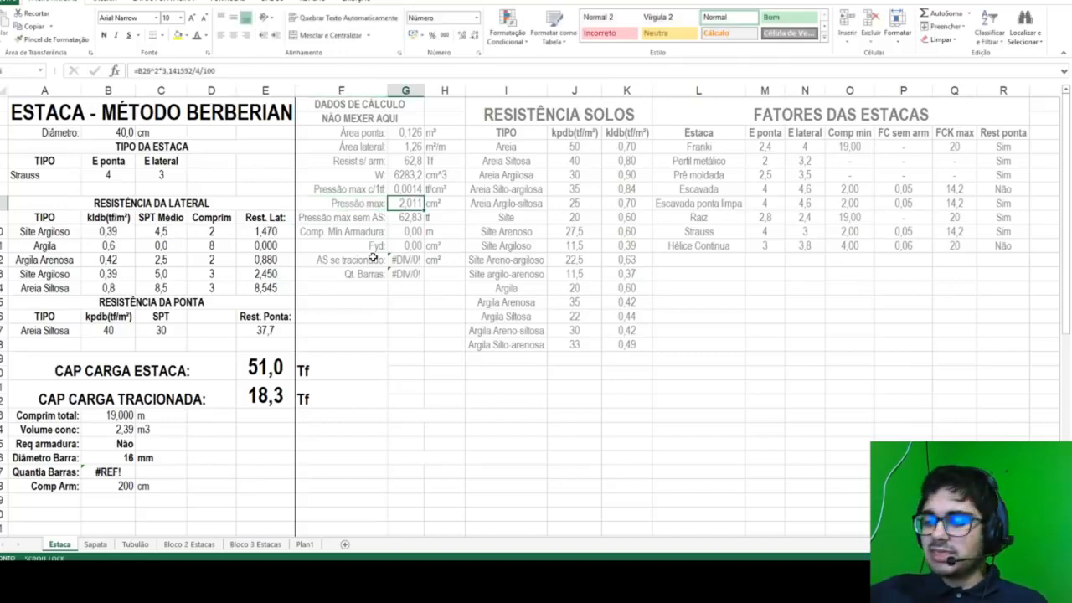
Step: Enter =PROCV(A6;L4:R11;6;FALSO)/100/1,4 in G8 to compute Pressão max from the pile factors table
text(=)
key(Escape)
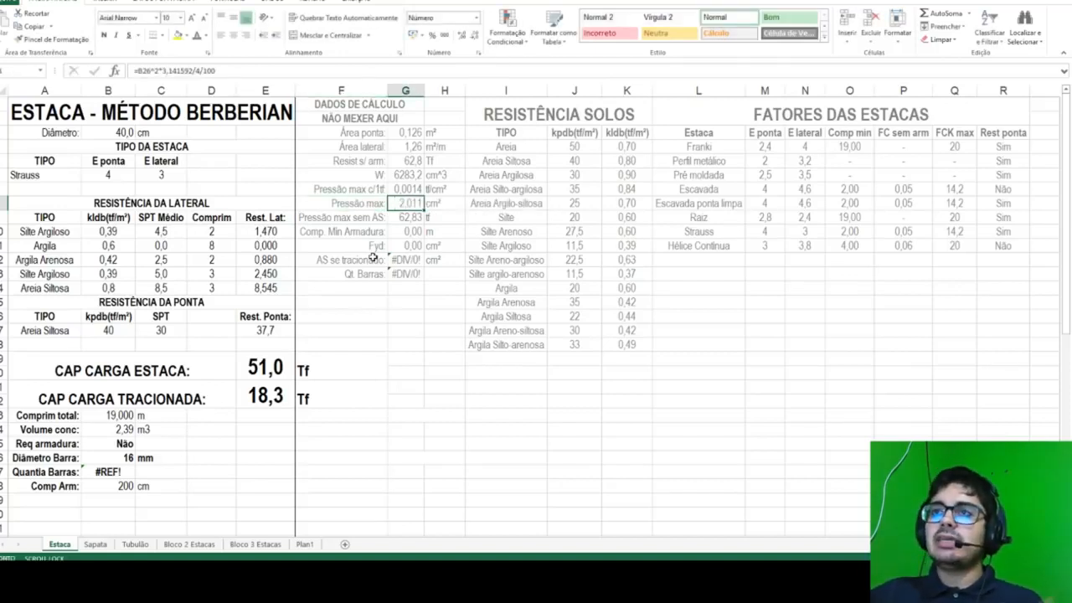
text(=)
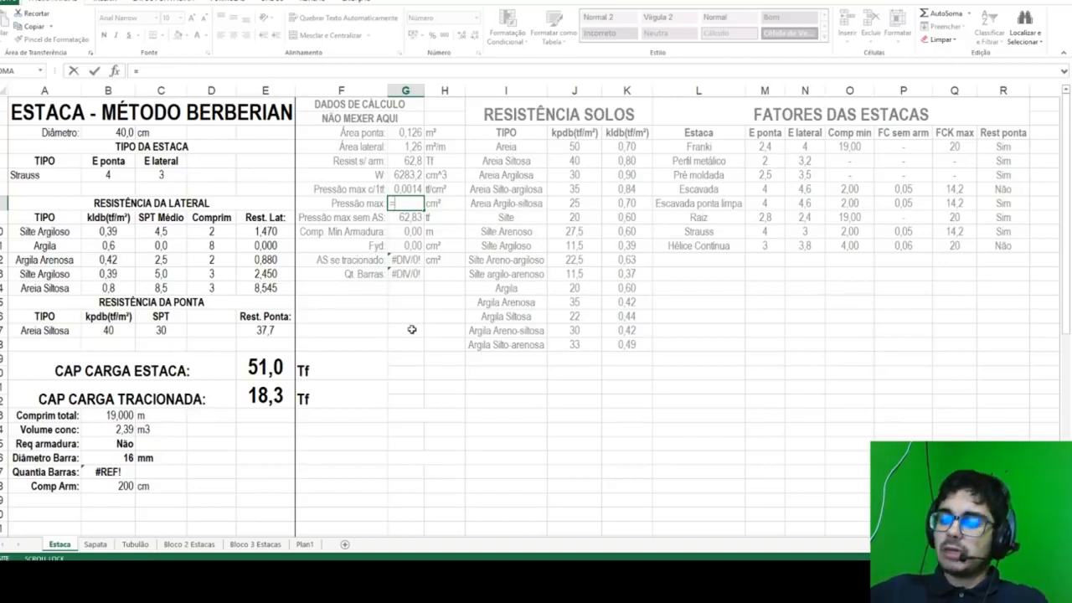
text(procv()
click(29, 175)
text(;)
drag(701, 155, 985, 247)
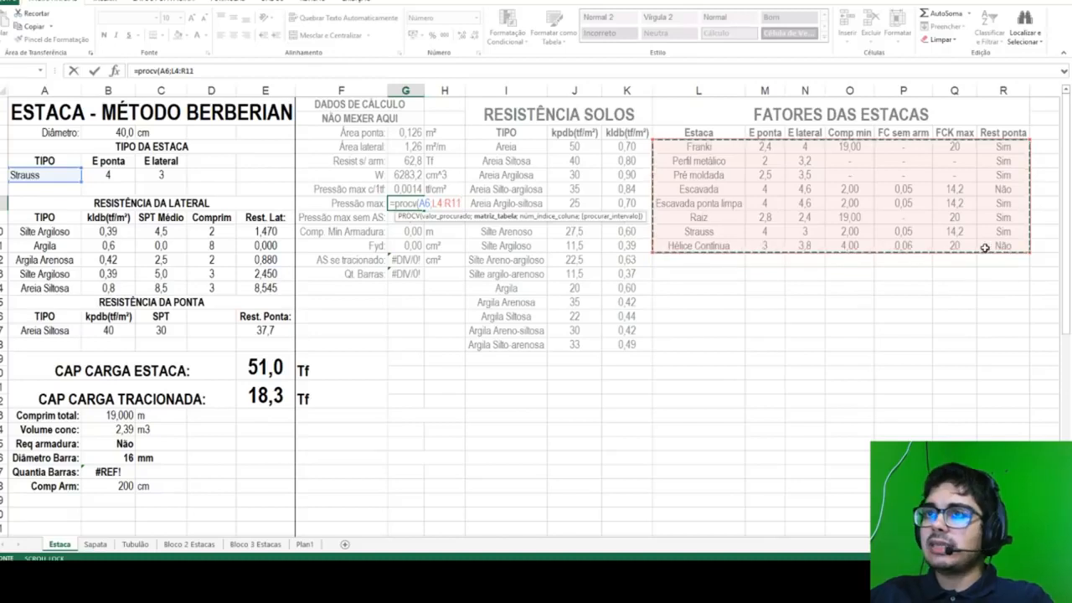
text(;)
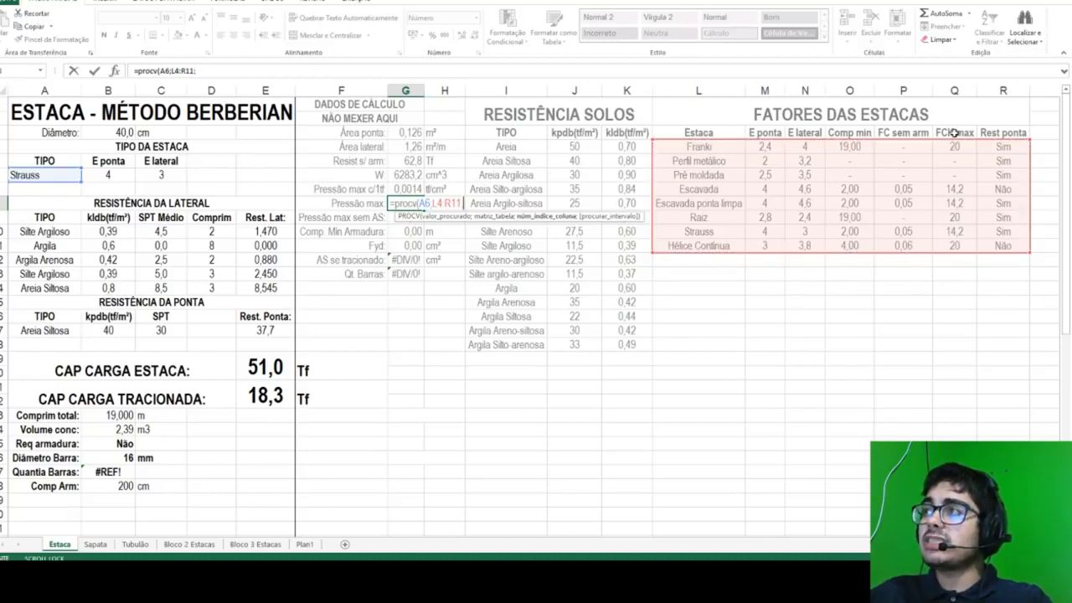
text(6)
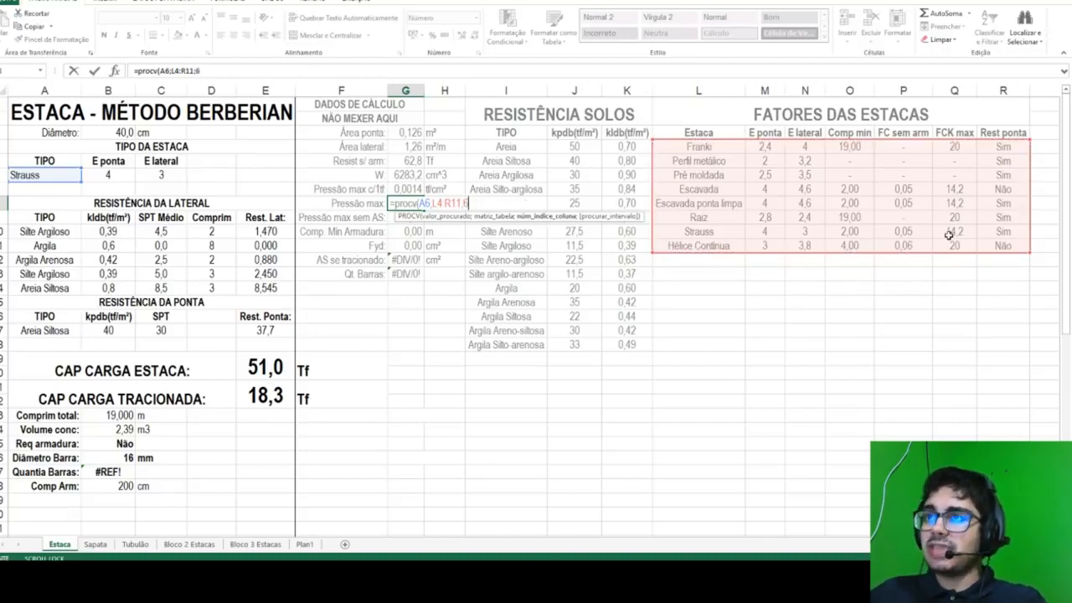
text(;falso))
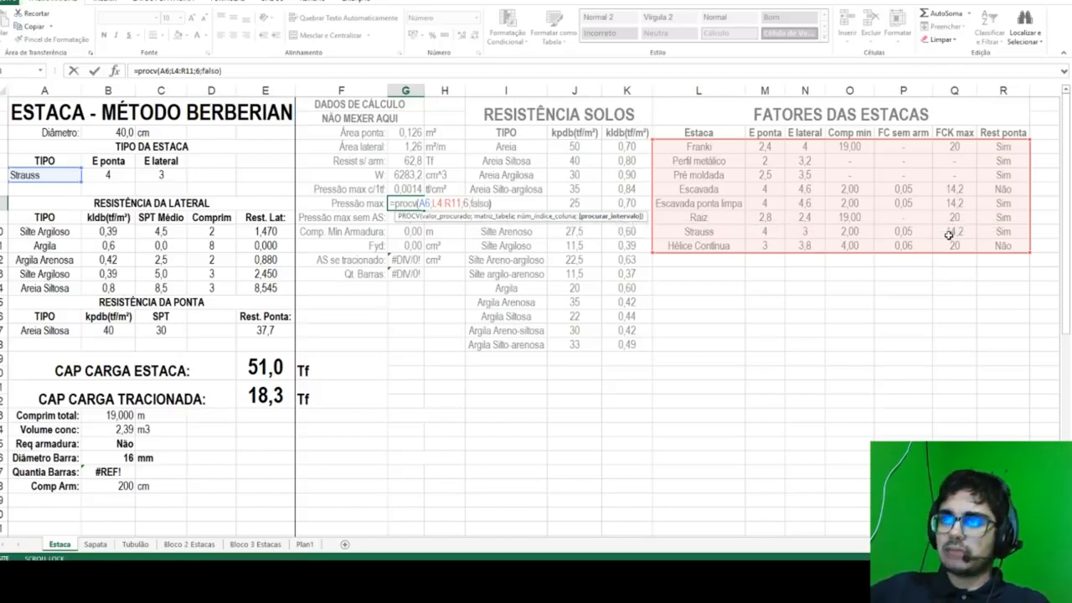
text(/100/1,4)
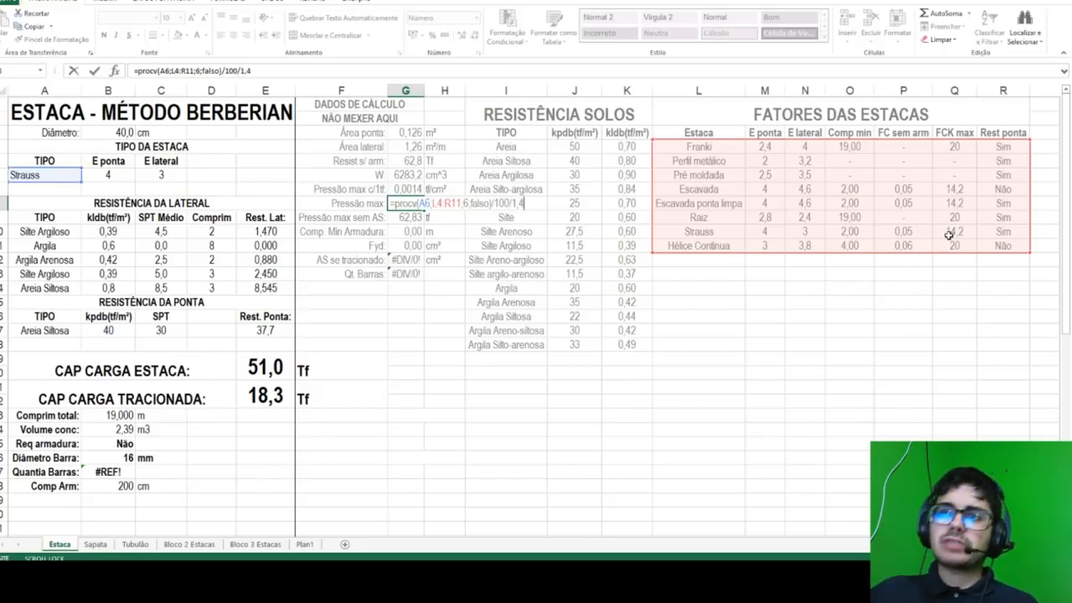
key(Return)
Step: Rename the Pressão max sem AS label as "Carga max estaca:" and enter =G8/G7 in G9 as its value
key(Left)
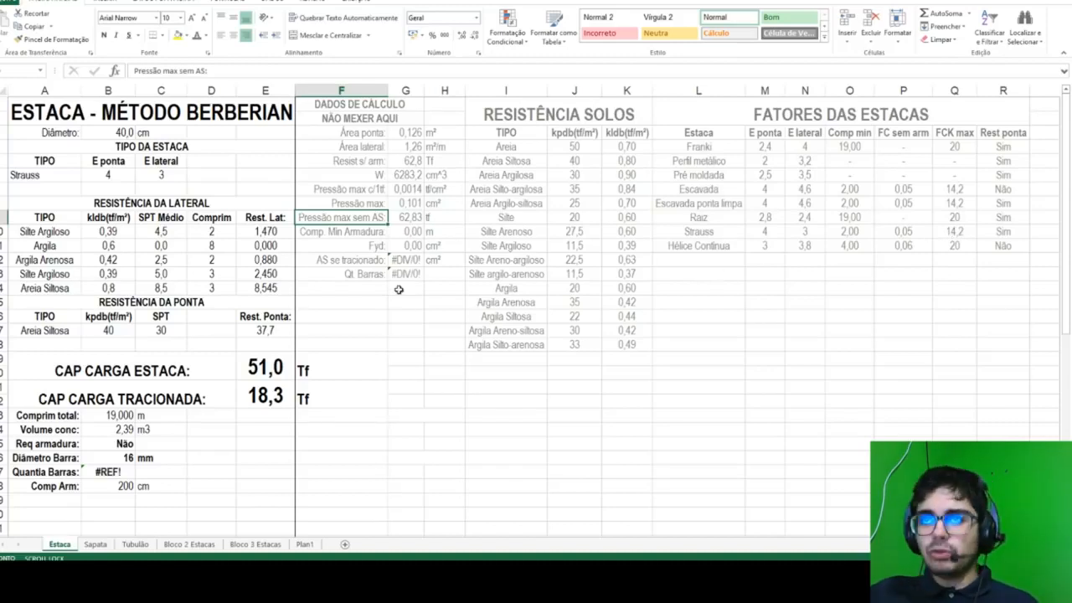
text(Carga max estaca)
key(Tab)
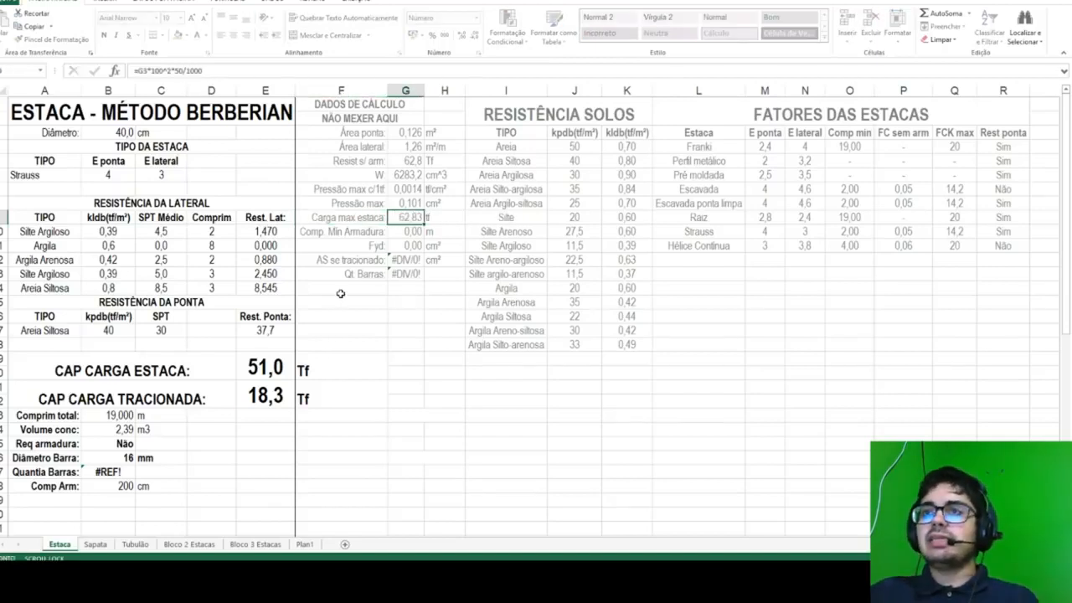
text(=)
click(402, 203)
text(/)
click(400, 189)
key(Return)
key(Left)
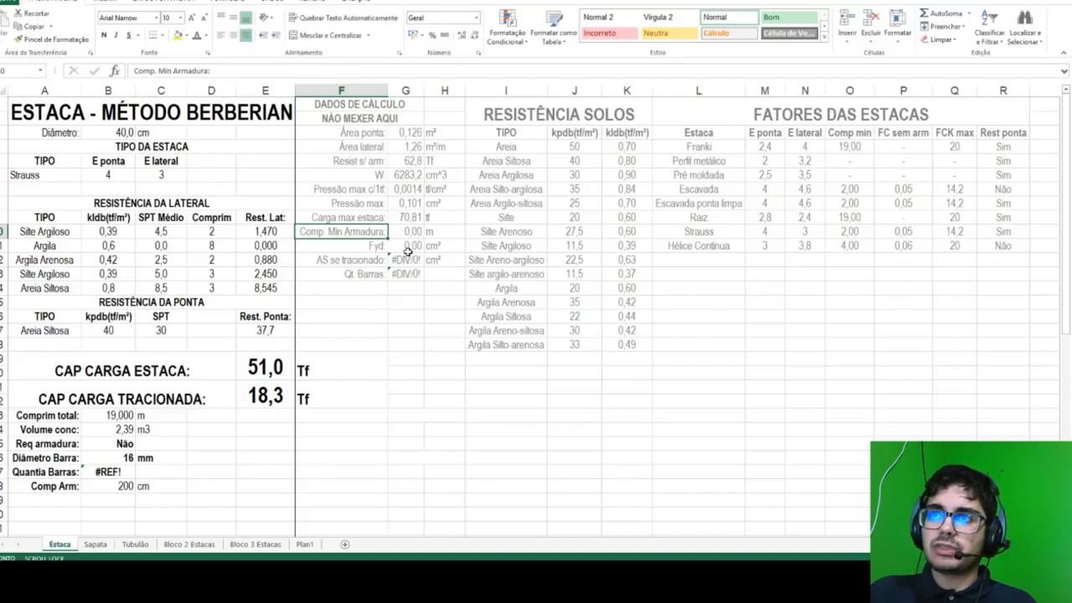
click(417, 220)
click(443, 219)
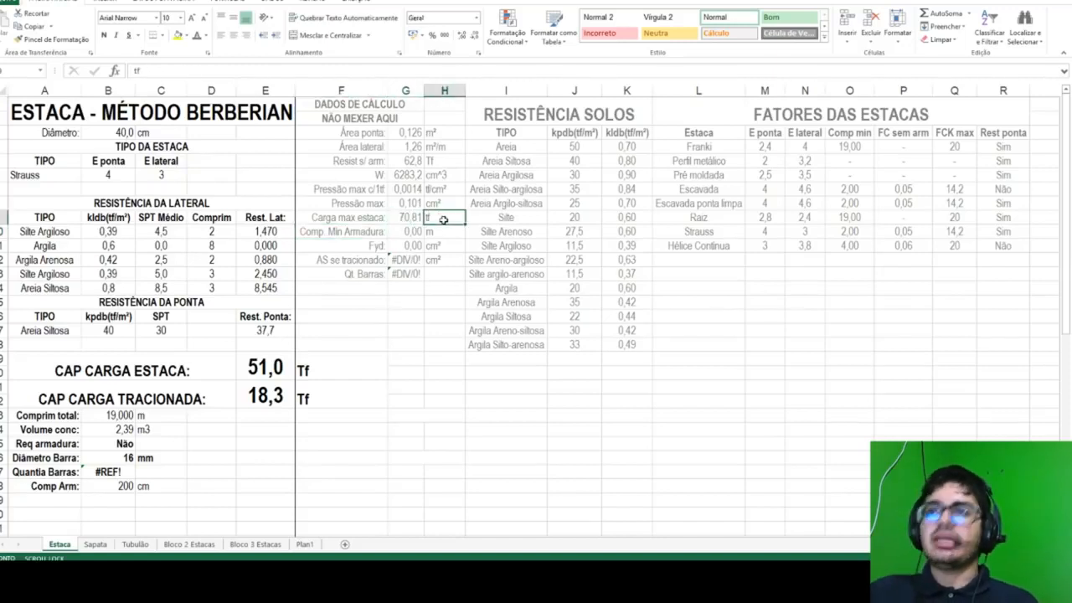
click(377, 159)
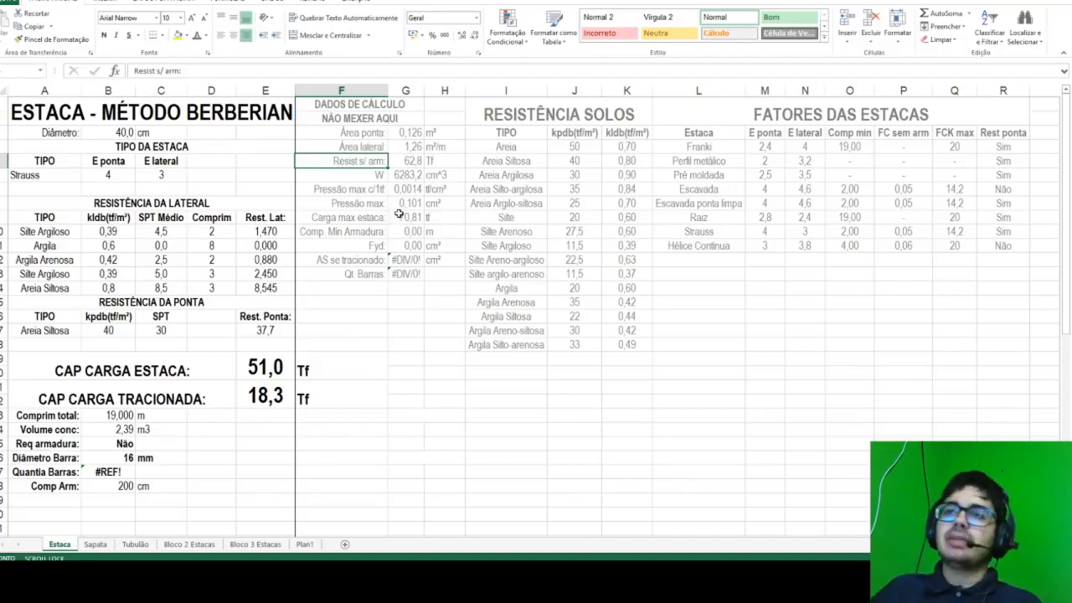
Step: Enter the label "% Aço estaca:" in D3, on the Diâmetro row
click(207, 136)
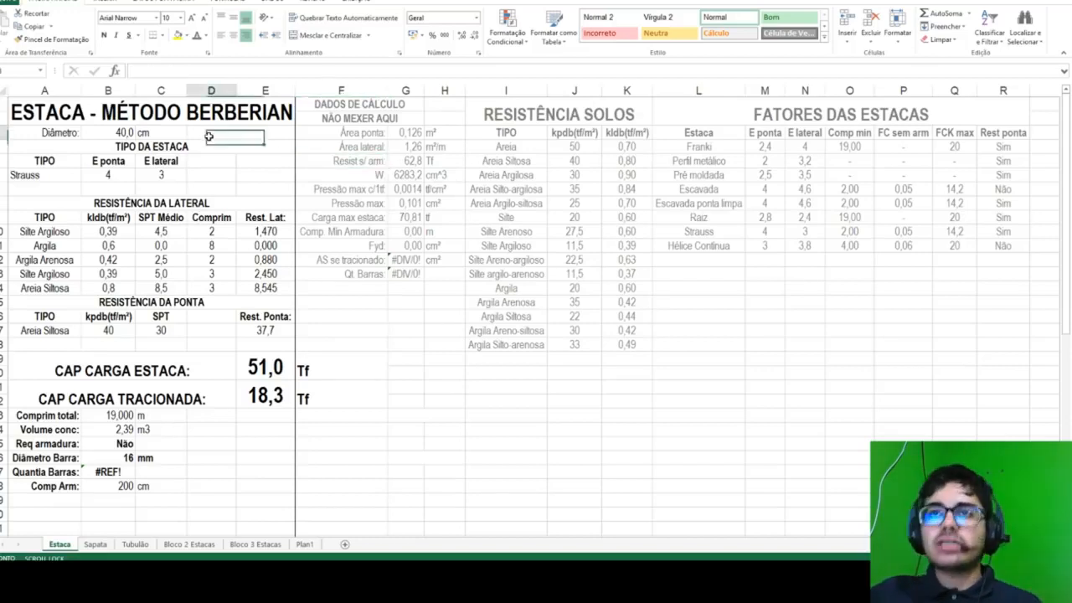
text(%)
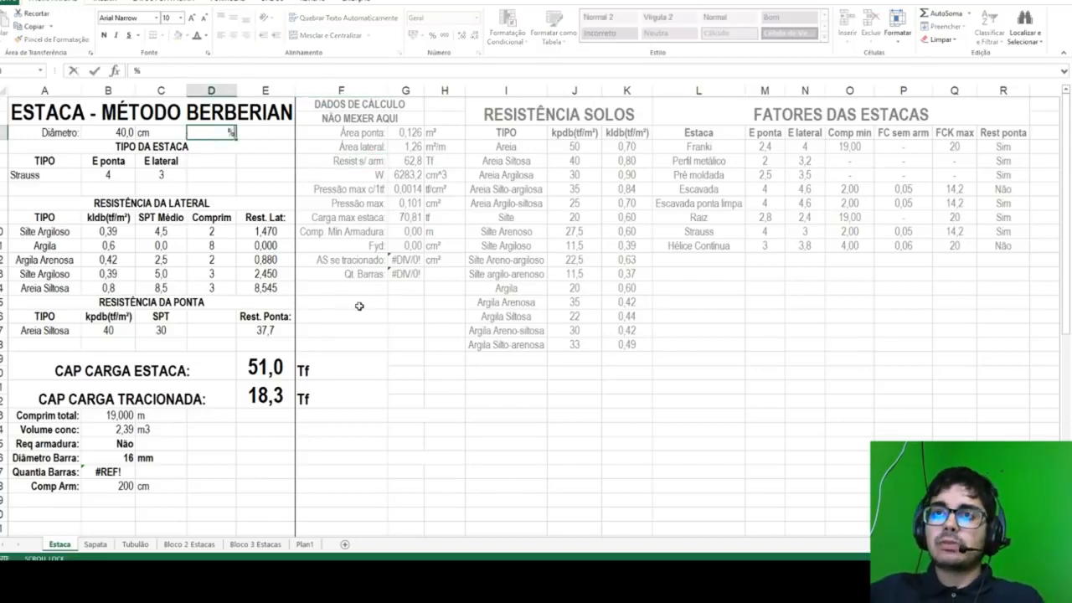
text( Aço estaca)
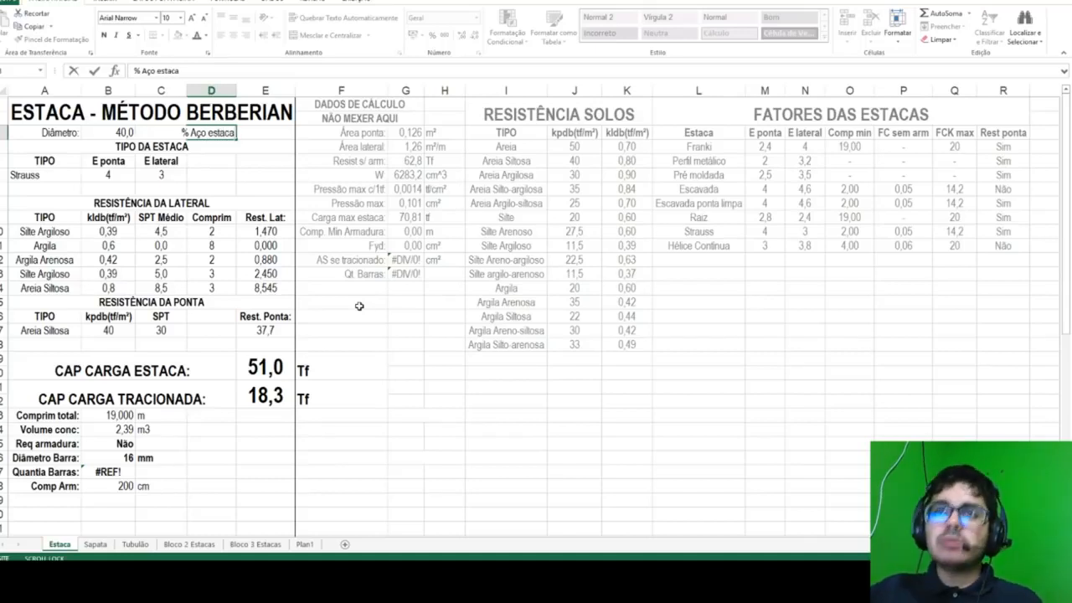
text(:)
key(Return)
Step: Shorten the steel percentage label in D3 to "%AS:"
click(192, 132)
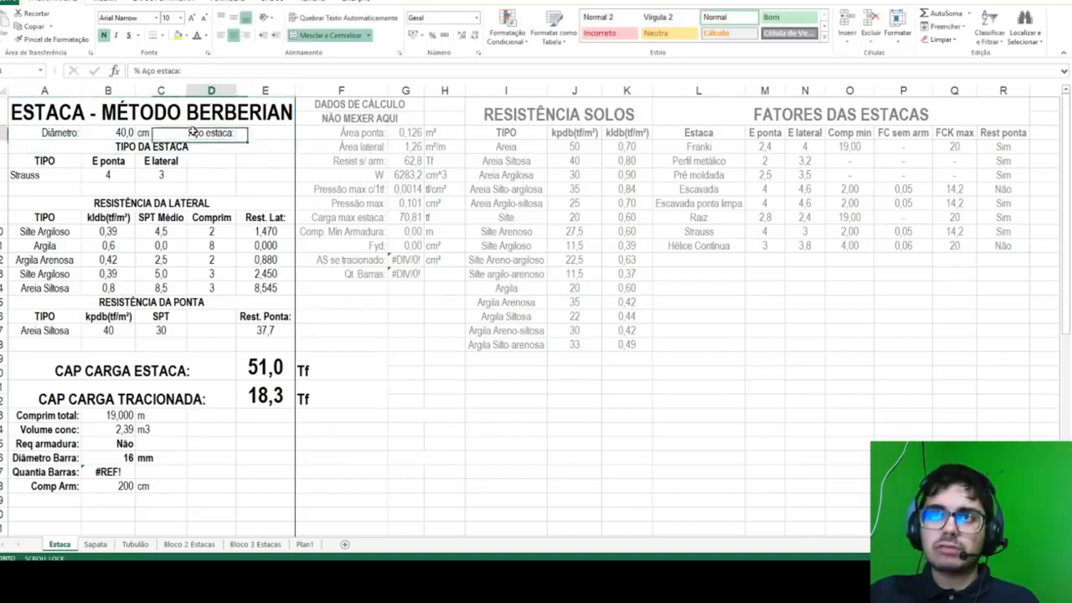
click(147, 71)
double_click(146, 71)
key(BackSpace)
key(BackSpace)
text(As)
key(Delete)
key(Delete)
key(Delete)
key(Delete)
key(Delete)
key(Delete)
key(Delete)
key(Return)
Step: Enter 0,5% as the %AS value in E3, formatted as a percentage with two decimal places
click(253, 134)
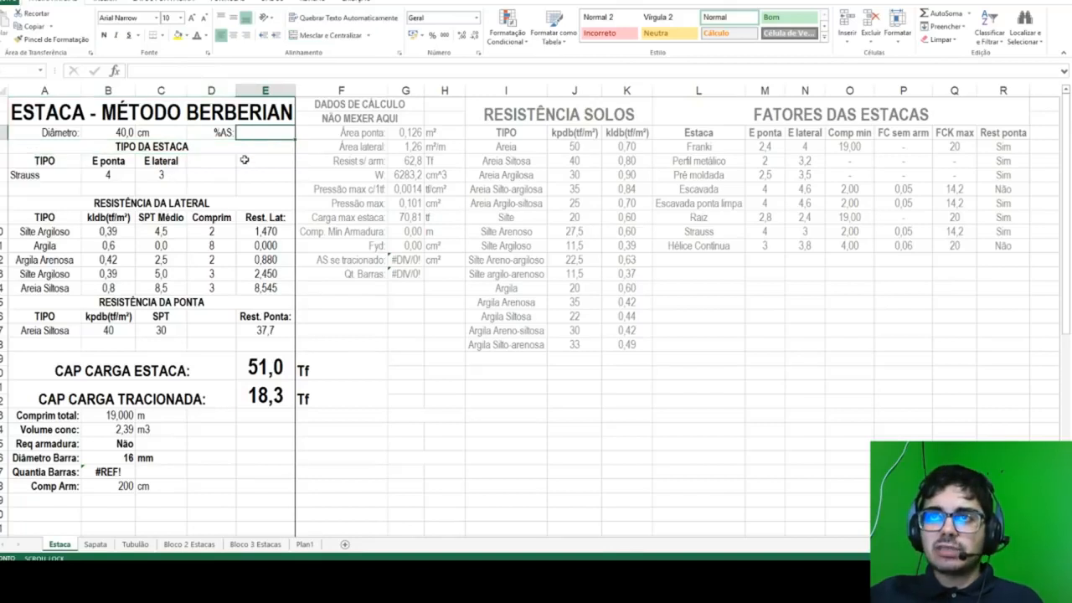
text(0,5)
key(ctrl+Return)
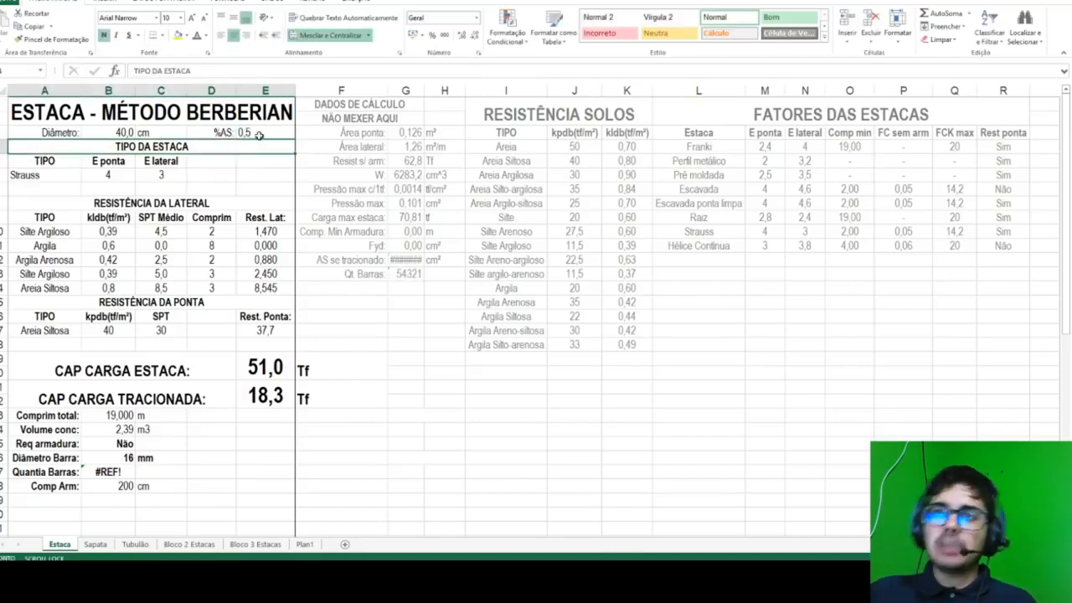
click(432, 35)
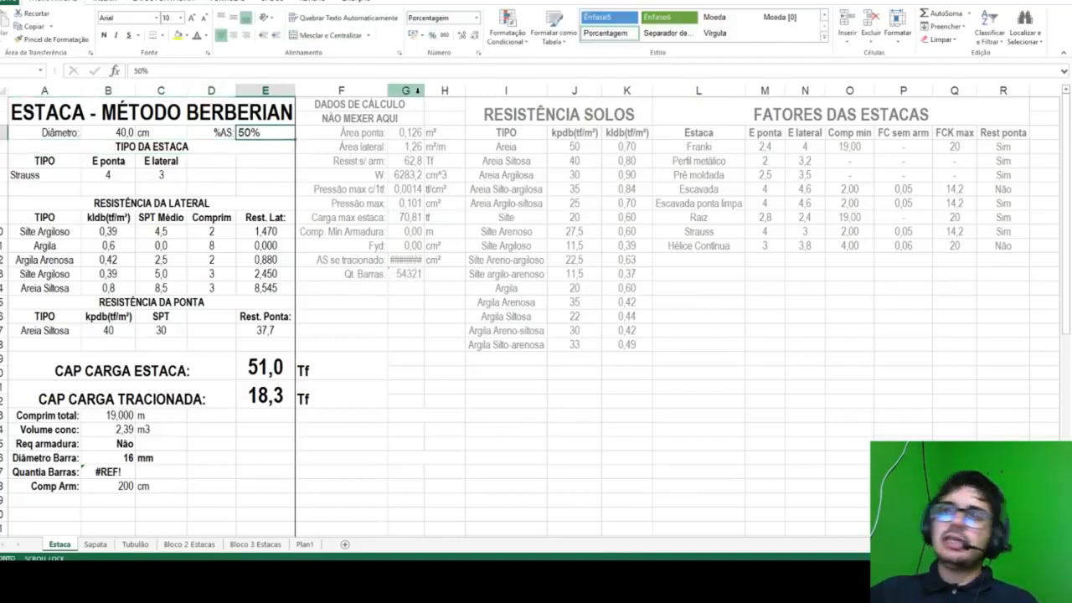
text(1)
key(Return)
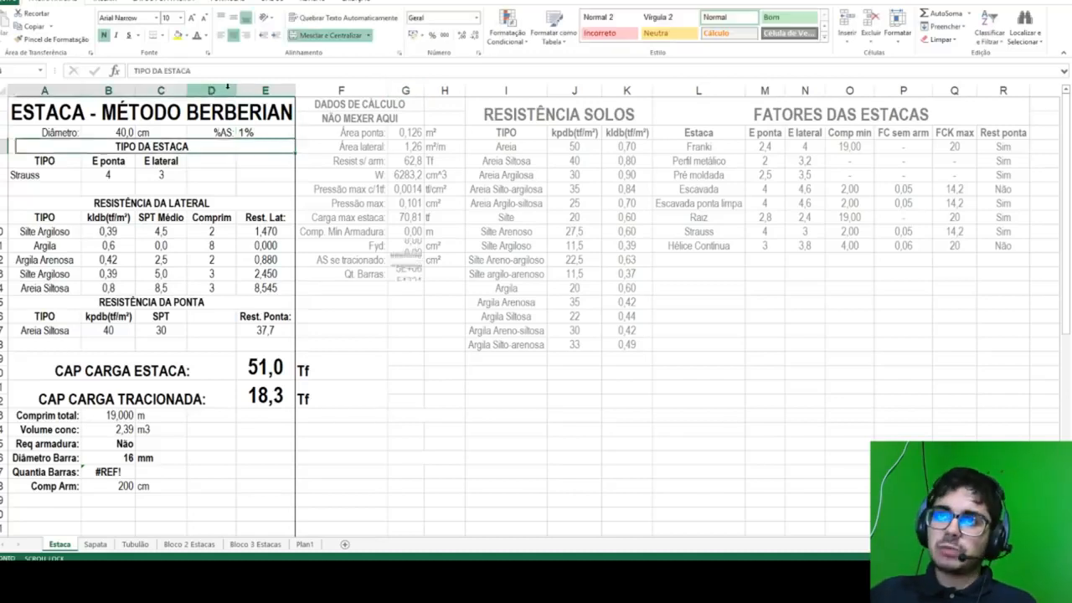
click(245, 134)
click(461, 35)
click(461, 35)
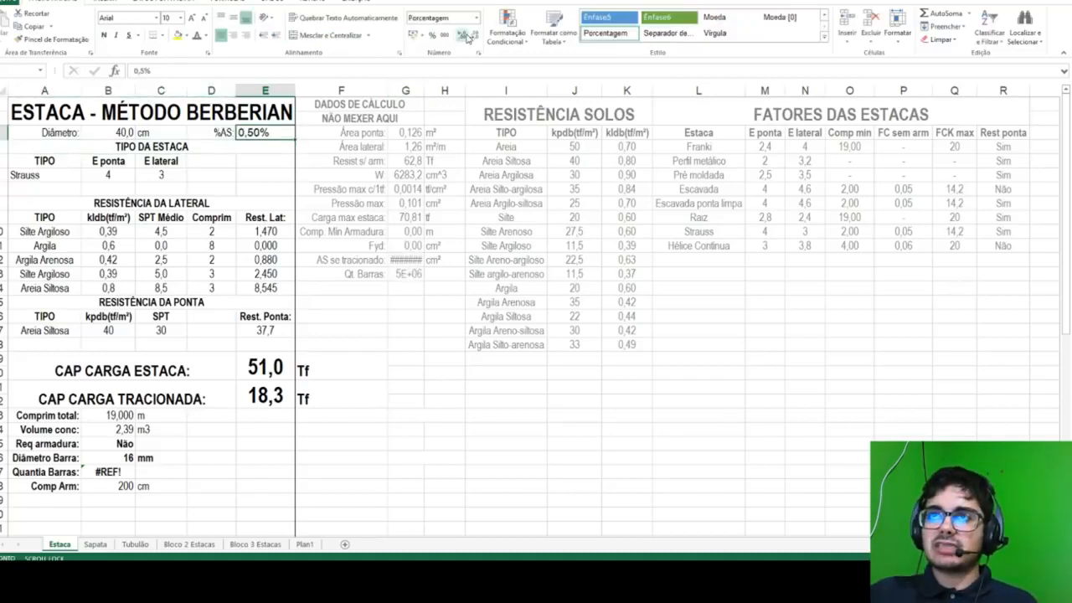
Step: Set the %AS value's font to Arial Narrow and fit column G's width to its contents
click(155, 18)
click(131, 195)
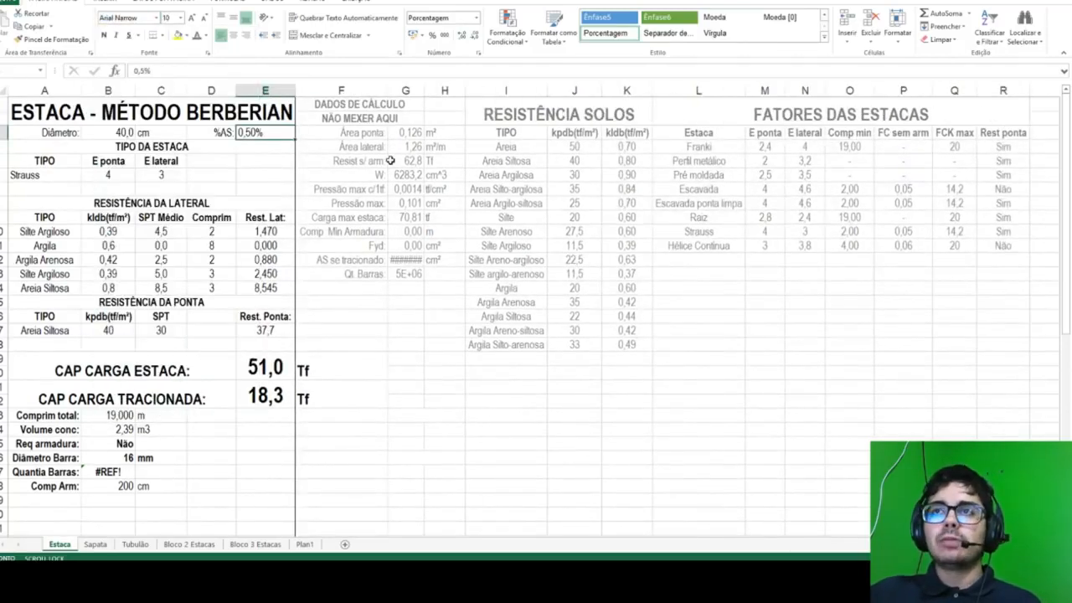
double_click(424, 91)
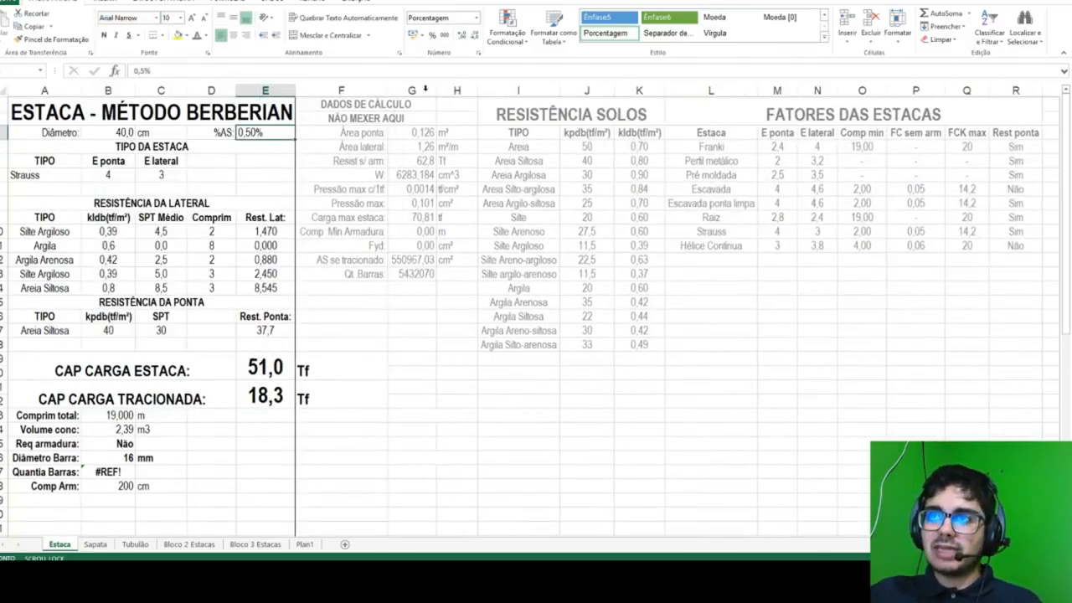
Step: Append the steel term +5/1,15*(G3*100^2)*E3 to the Pressão max c/1tf formula in G7
click(390, 190)
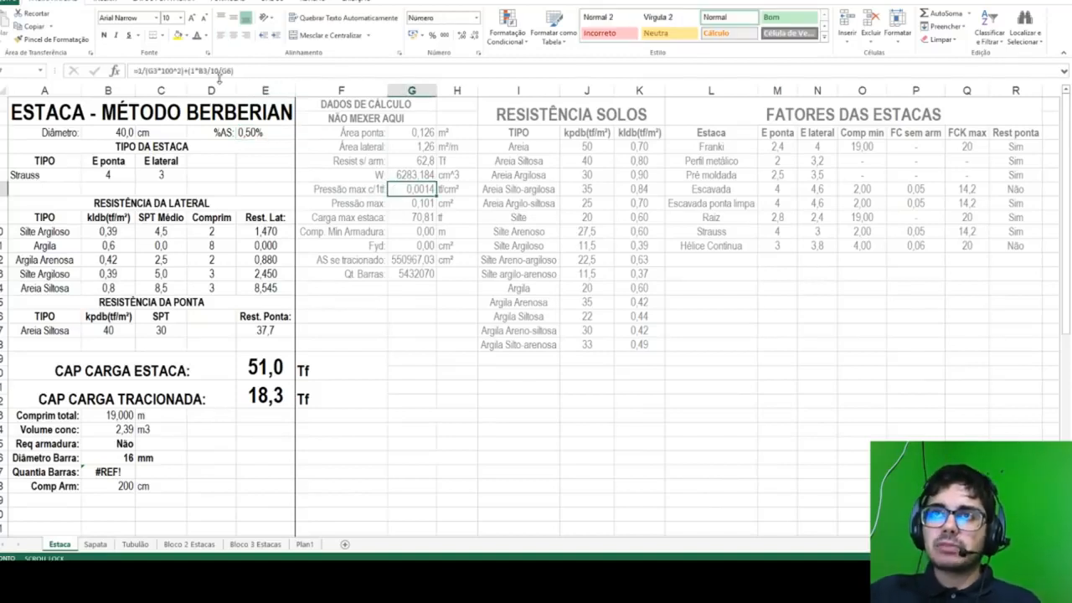
click(258, 70)
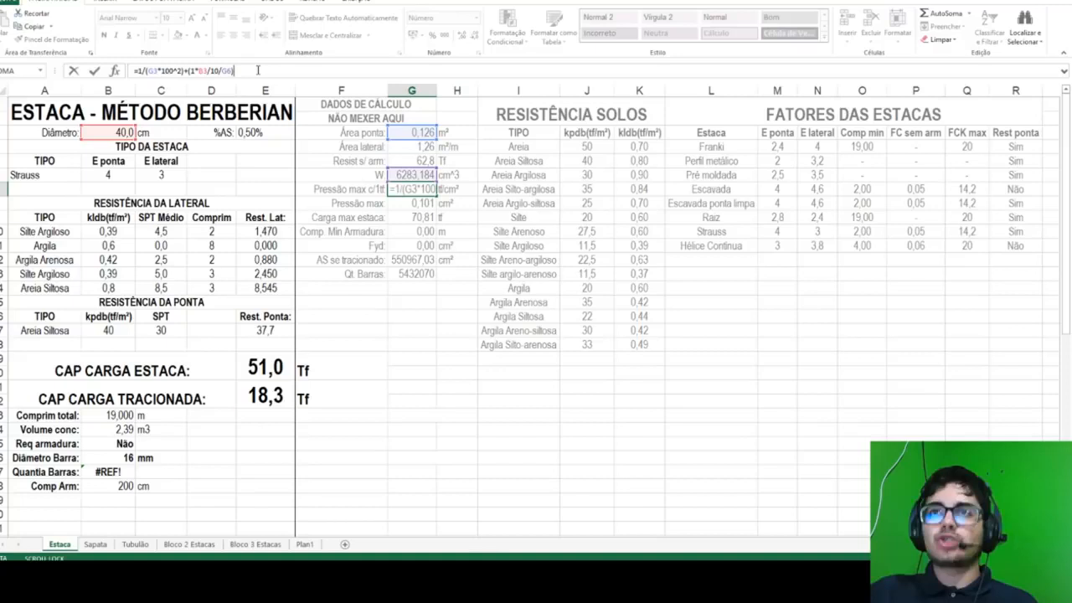
text(+5/1,15)
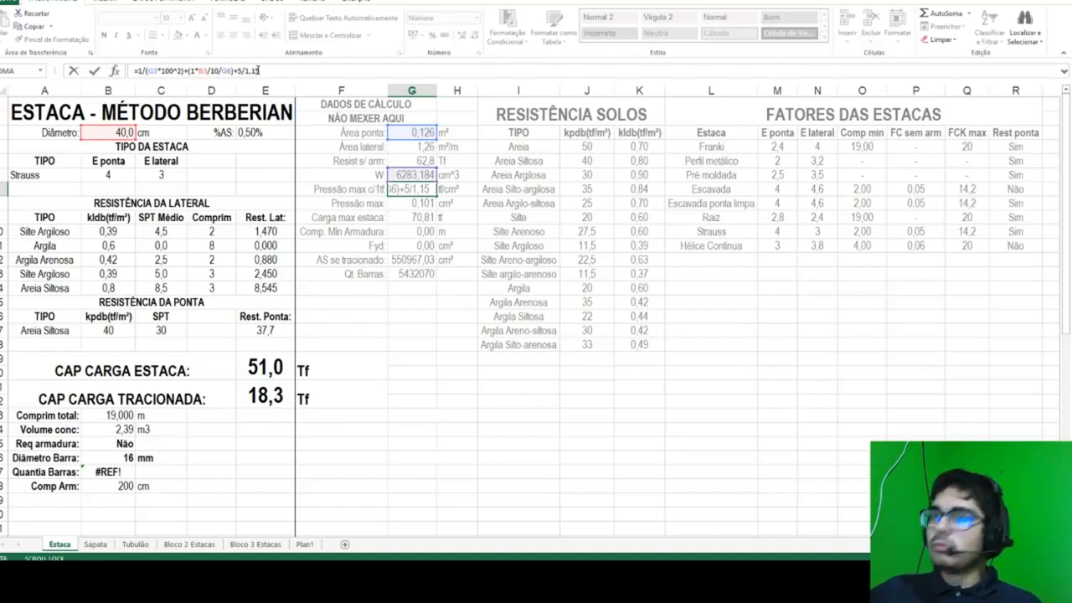
text(*()
click(401, 132)
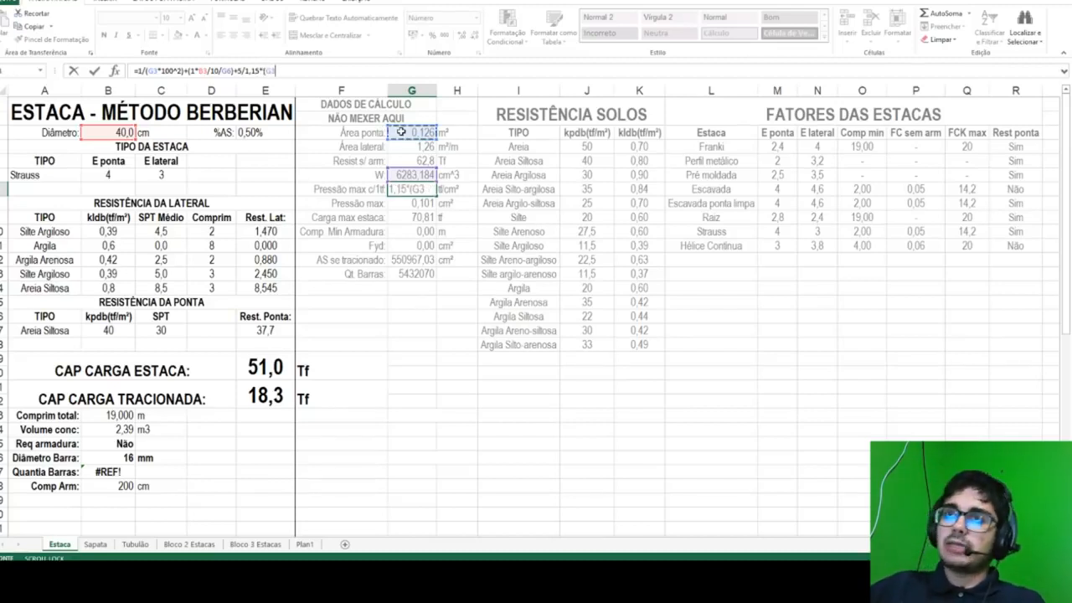
text(*)
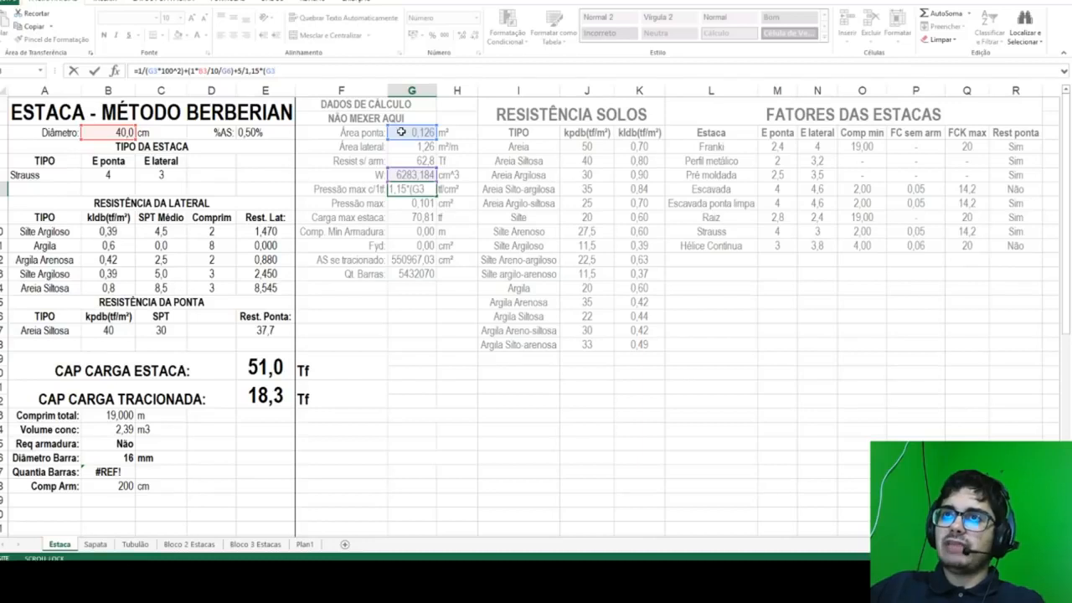
text(100^2)
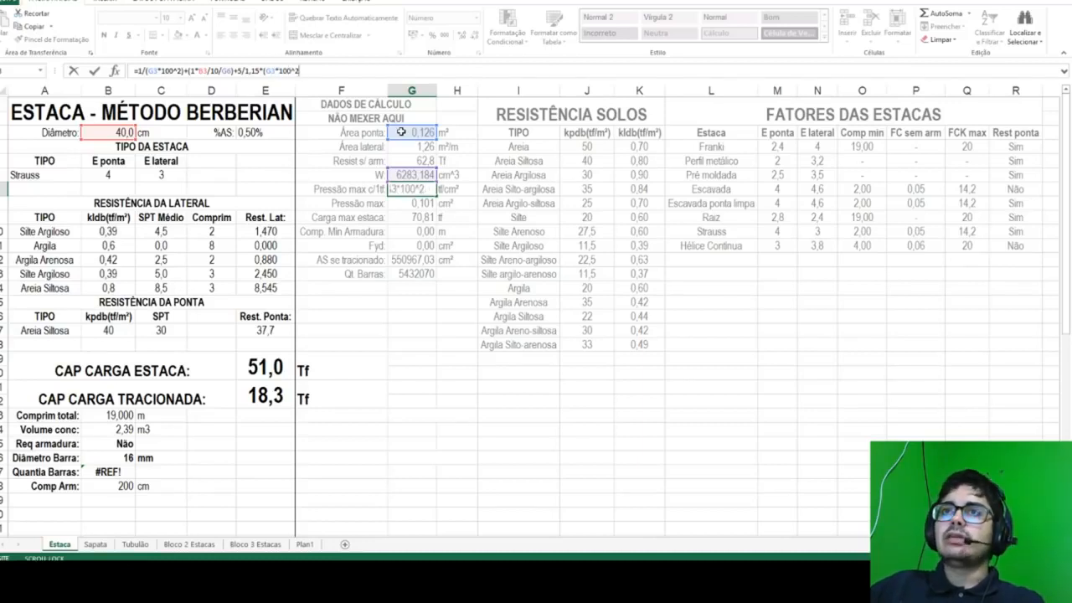
text()*)
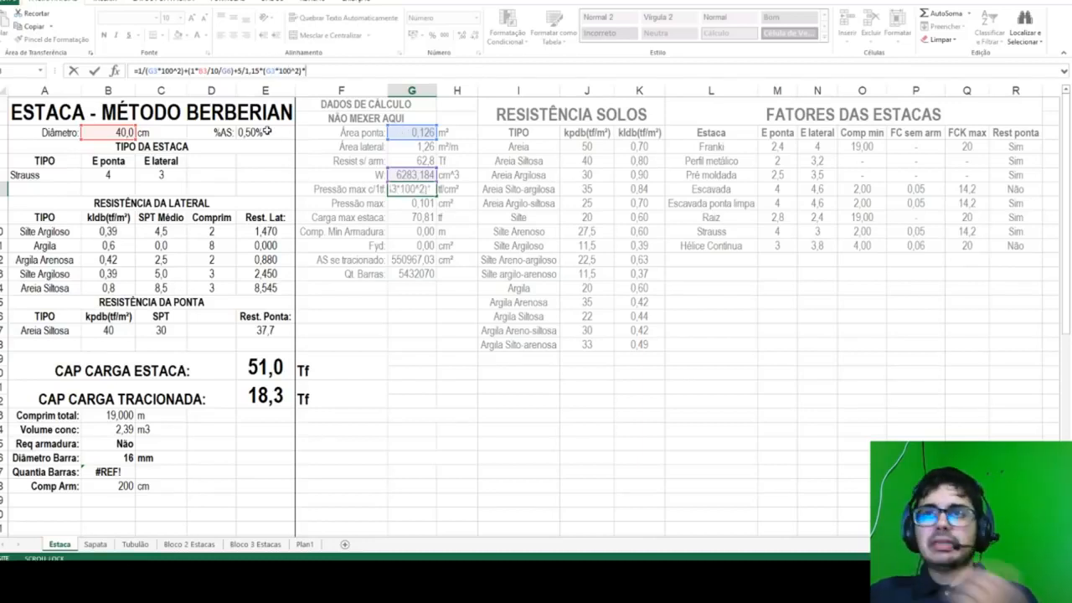
click(266, 132)
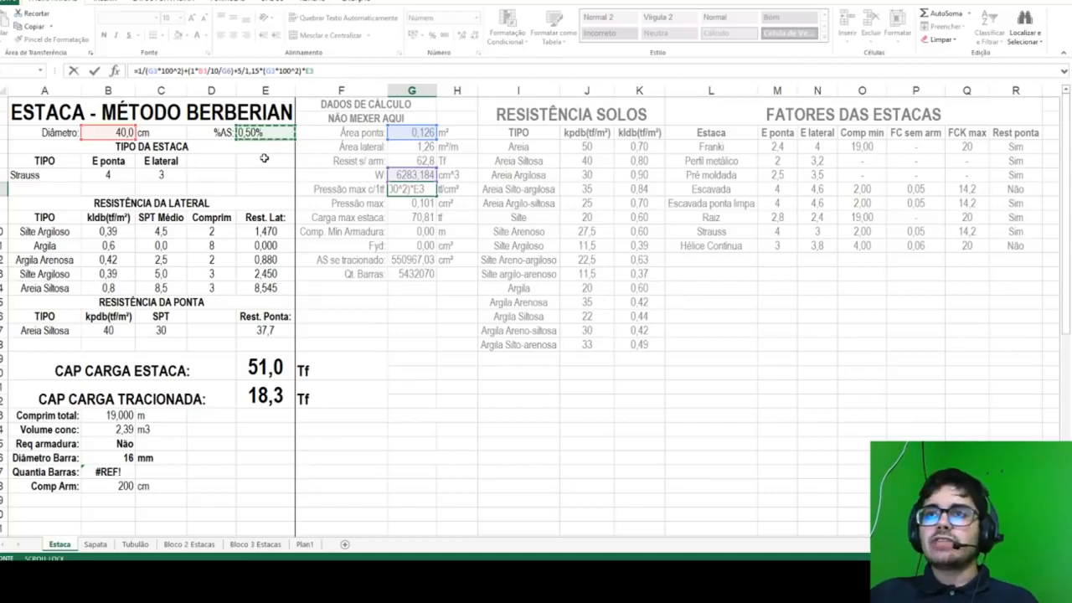
key(Return)
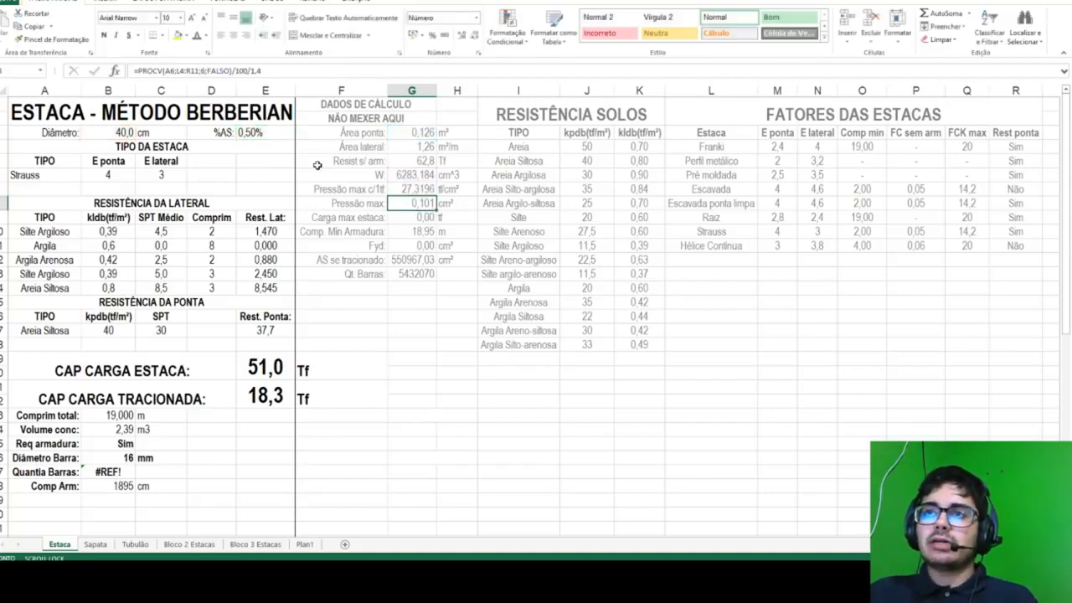
Step: Copy the term +5/1,15*(G3*100^2)*E3 from the G7 formula and remove it there, leaving =1/(G3*100^2)+(1*B3/10/G6)
key(Up)
key(ctrl+y)
click(235, 70)
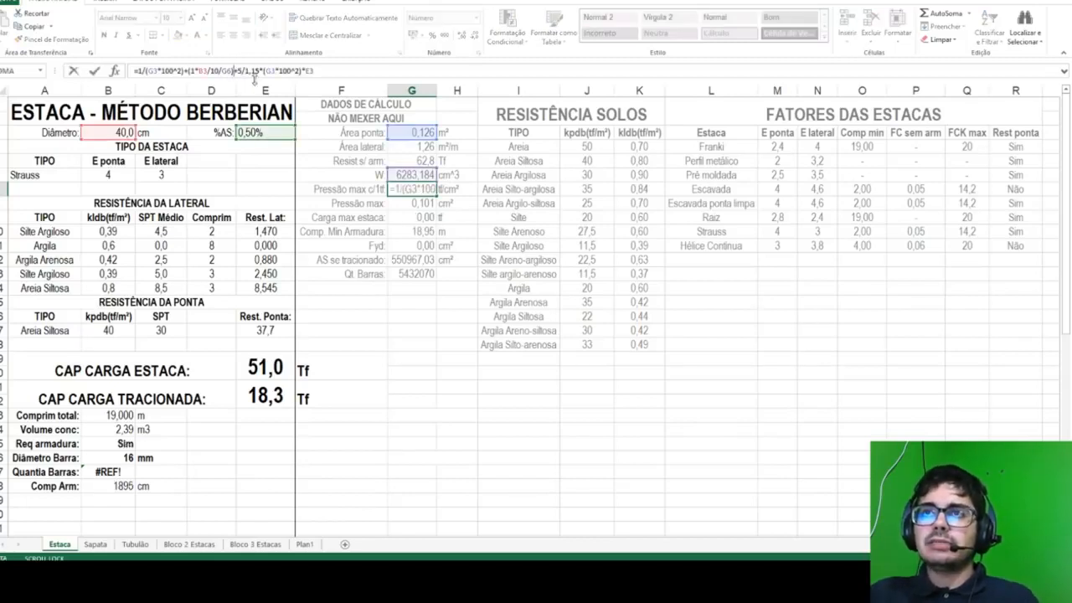
key(Escape)
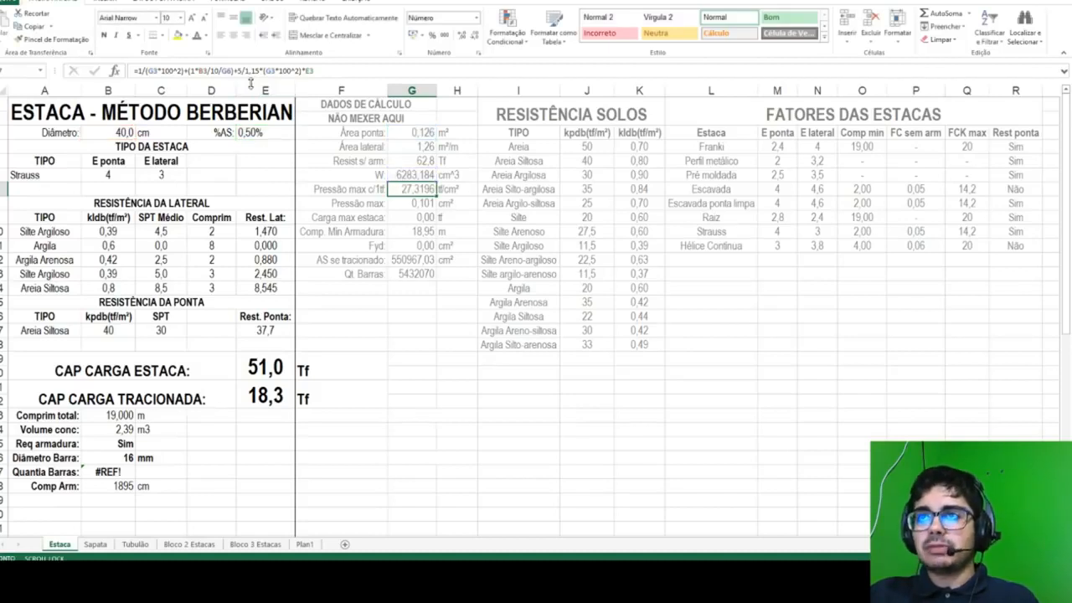
drag(236, 70, 321, 75)
click(236, 72)
drag(235, 72, 399, 74)
key(ctrl+c)
key(Delete)
key(Return)
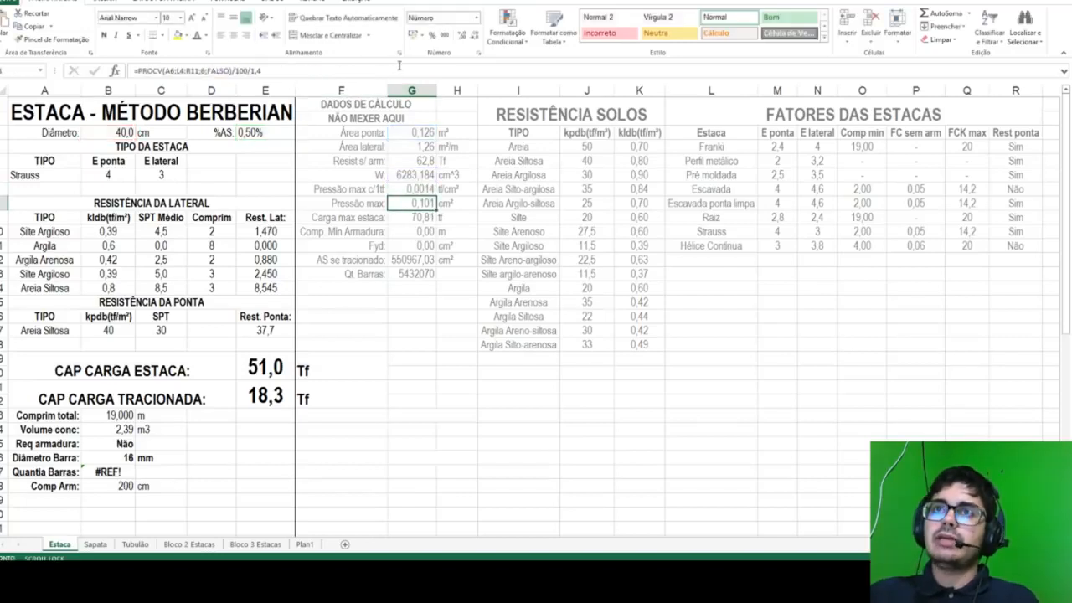
Step: Append the copied steel term +5/1,15*(G3*100^2)*E3 to the Pressão max formula in G8
click(360, 67)
key(ctrl+v)
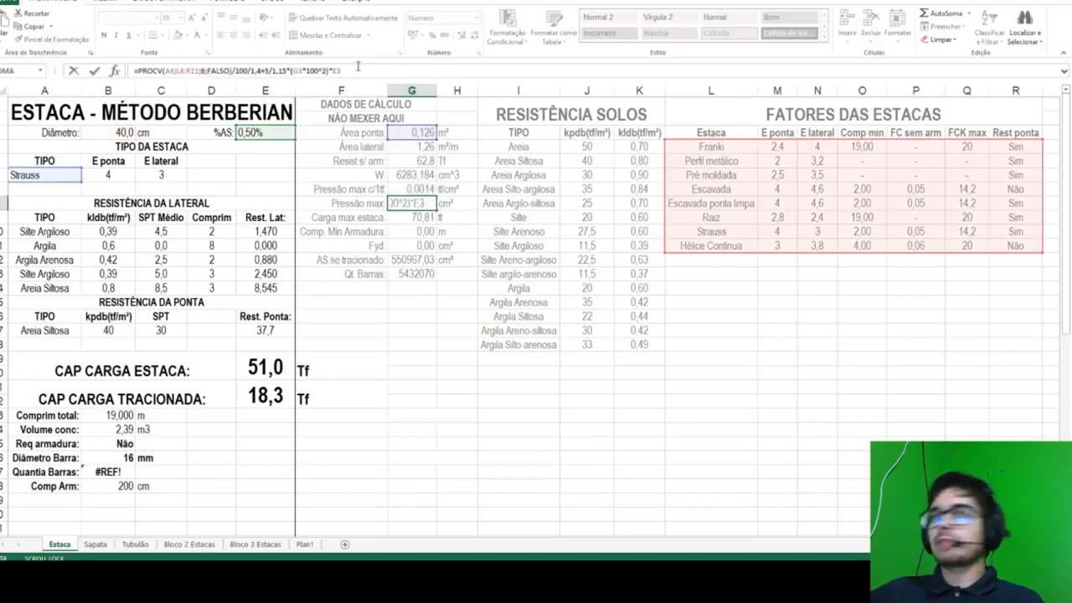
key(Return)
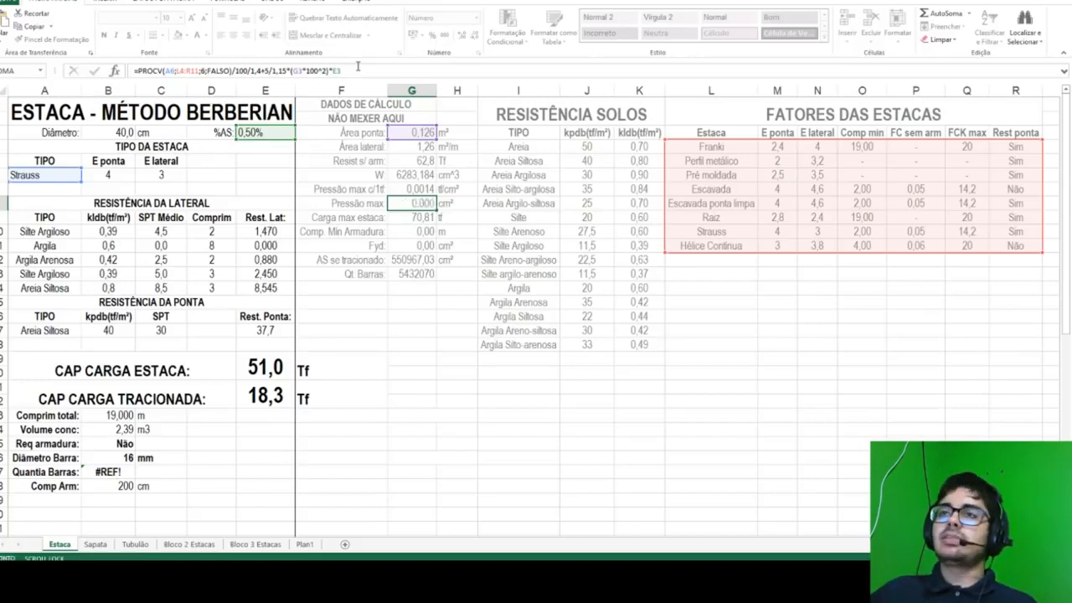
click(397, 204)
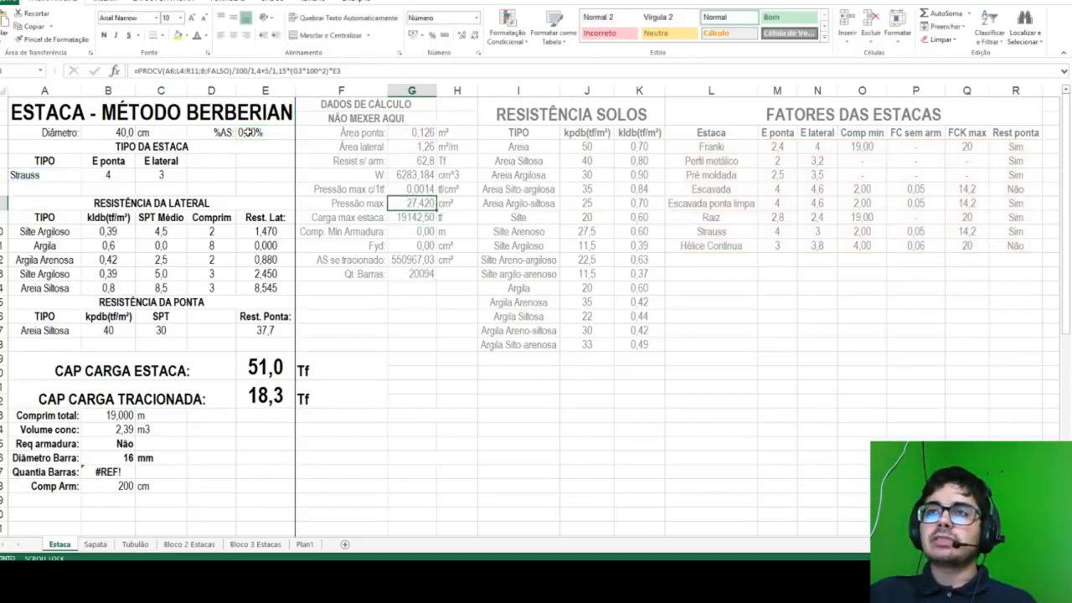
Step: Divide the steel term of the Pressão max formula in G8 by 1,4
click(267, 71)
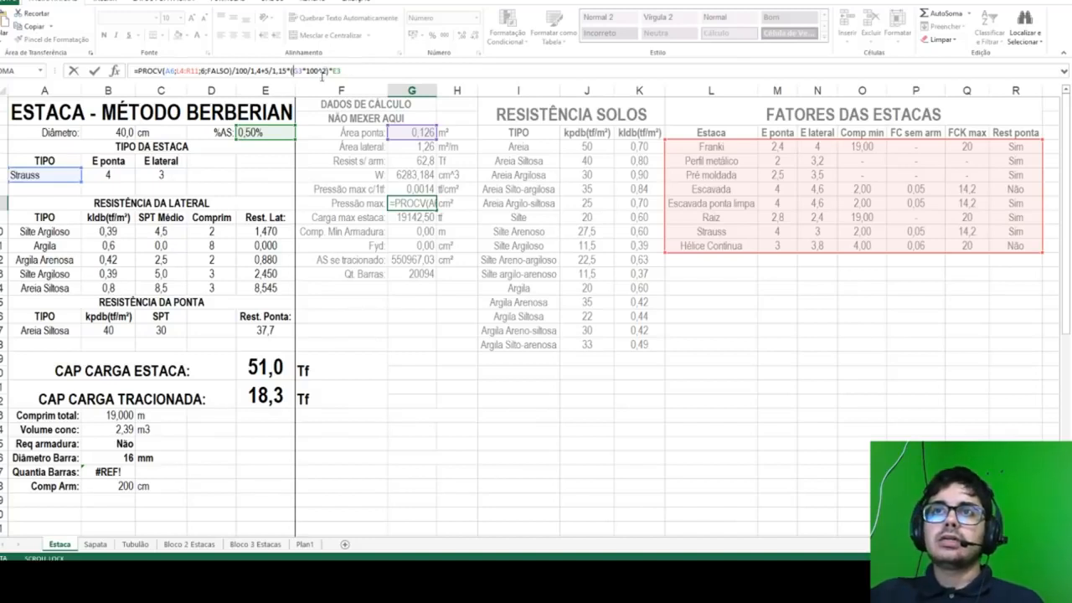
text(/1,4)
key(Return)
click(403, 205)
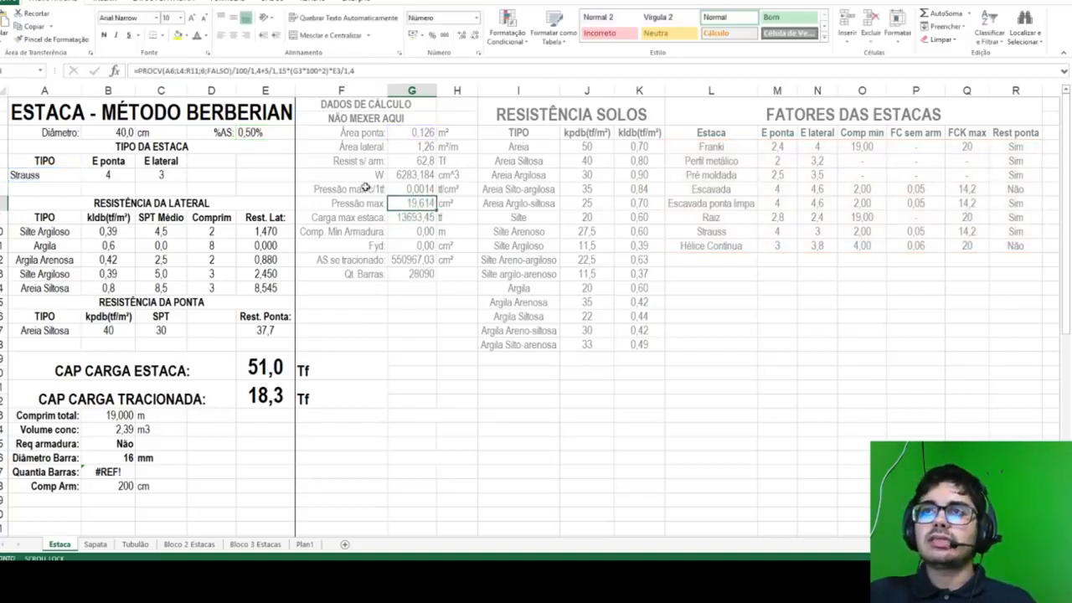
Step: Remove the (G3*100^2) area factor from the Pressão max formula, leaving the steel term as 5/1,15*E3/1,4
click(274, 70)
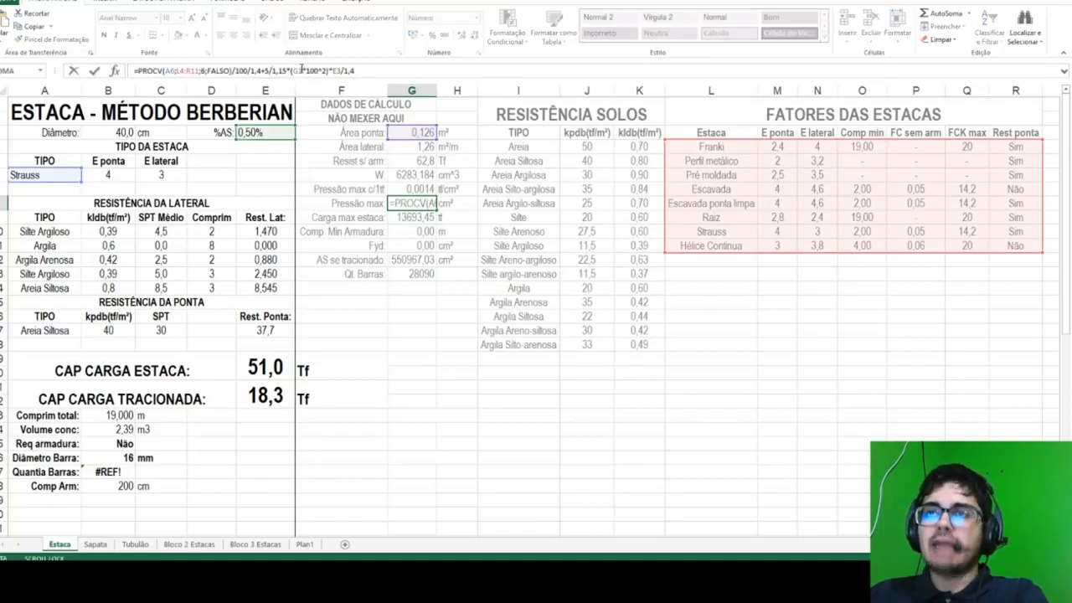
drag(292, 71, 326, 70)
key(BackSpace)
key(BackSpace)
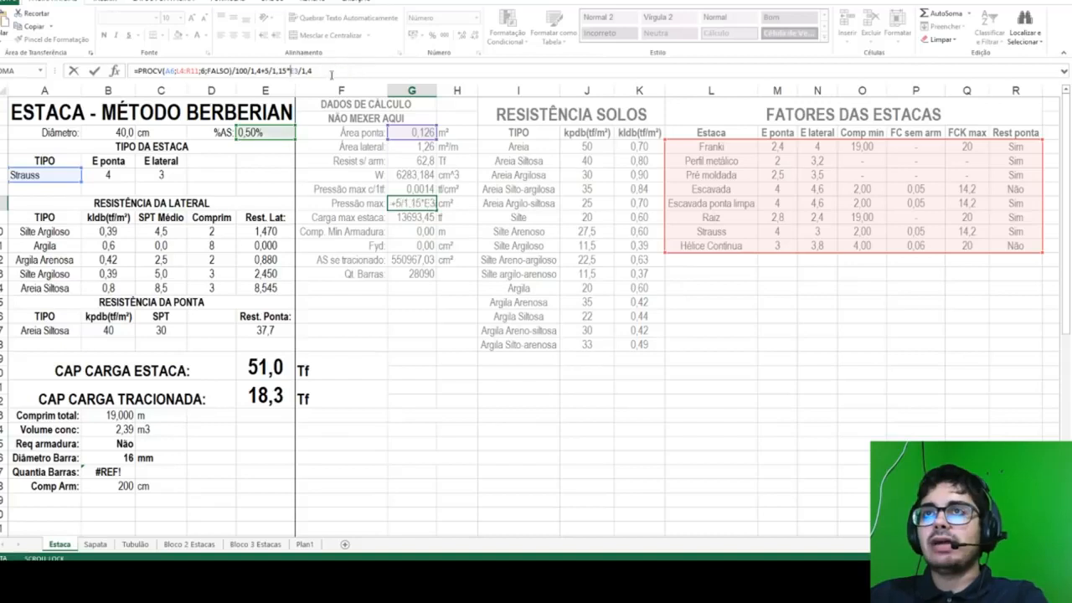
text(*)
key(Return)
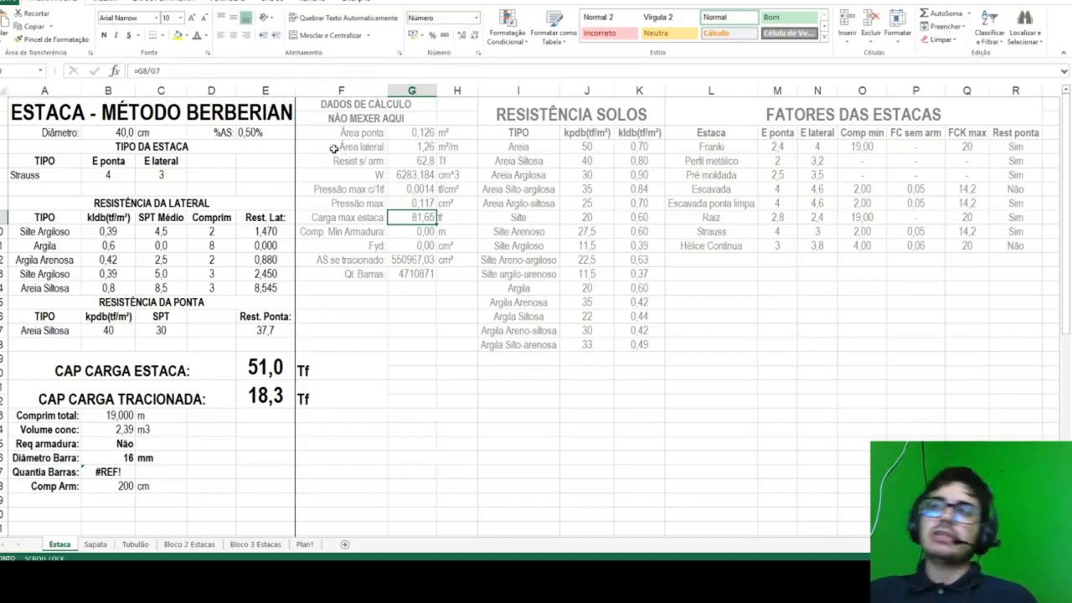
Step: Try %AS values of 1% and 2% in E3, undoing the changes back to 0,5%
click(252, 134)
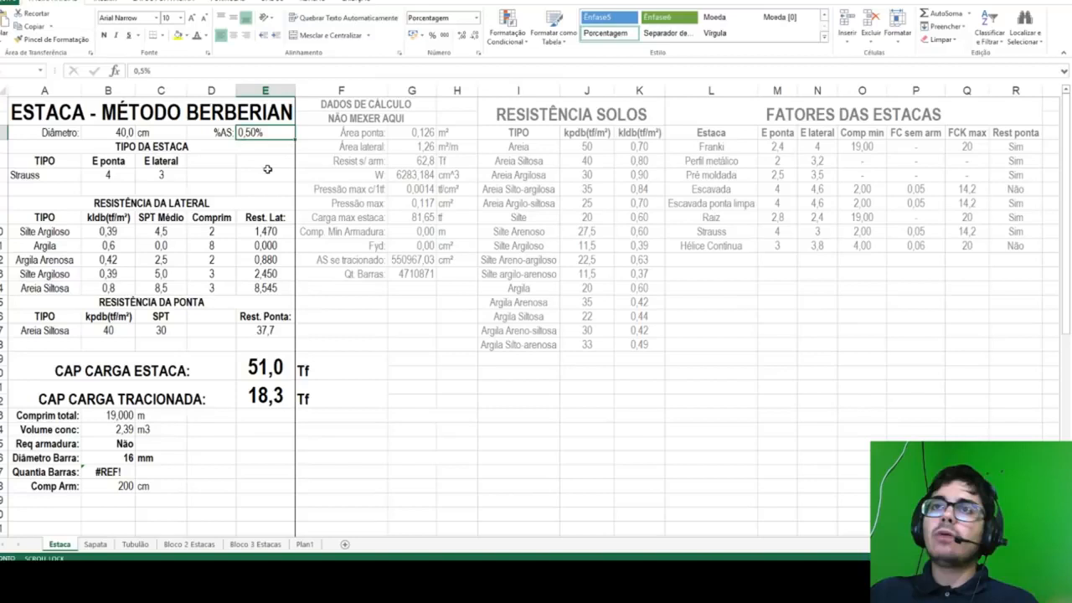
text(1)
key(Return)
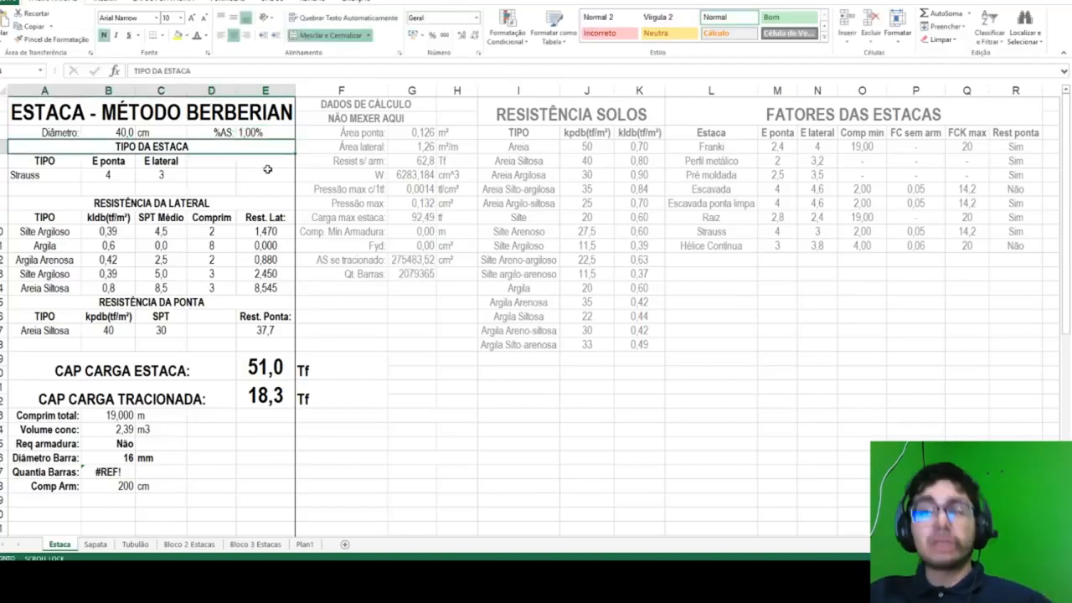
key(ctrl+z)
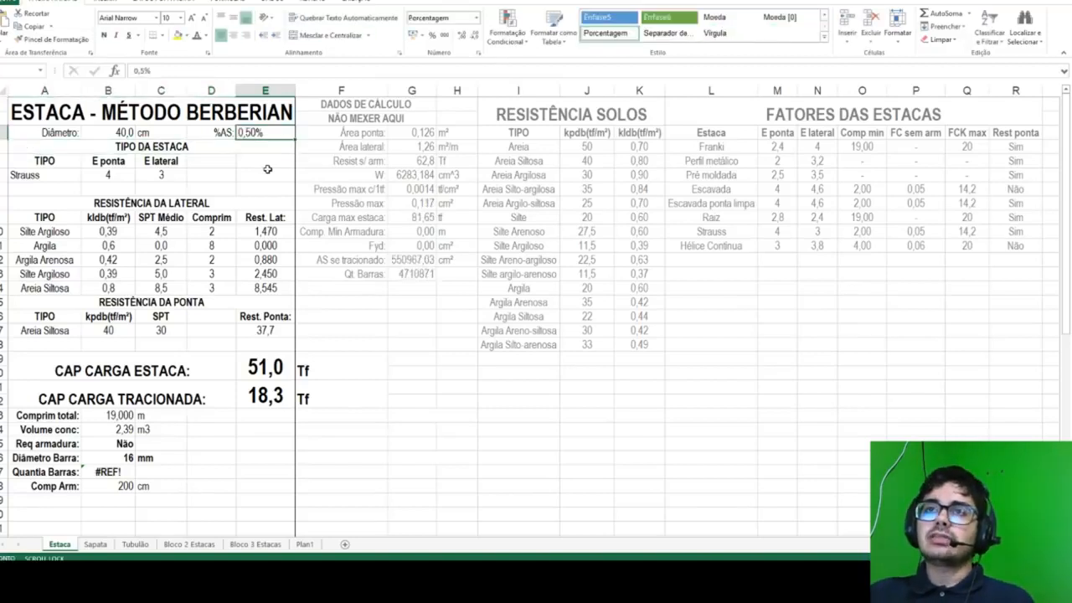
text(2)
key(Return)
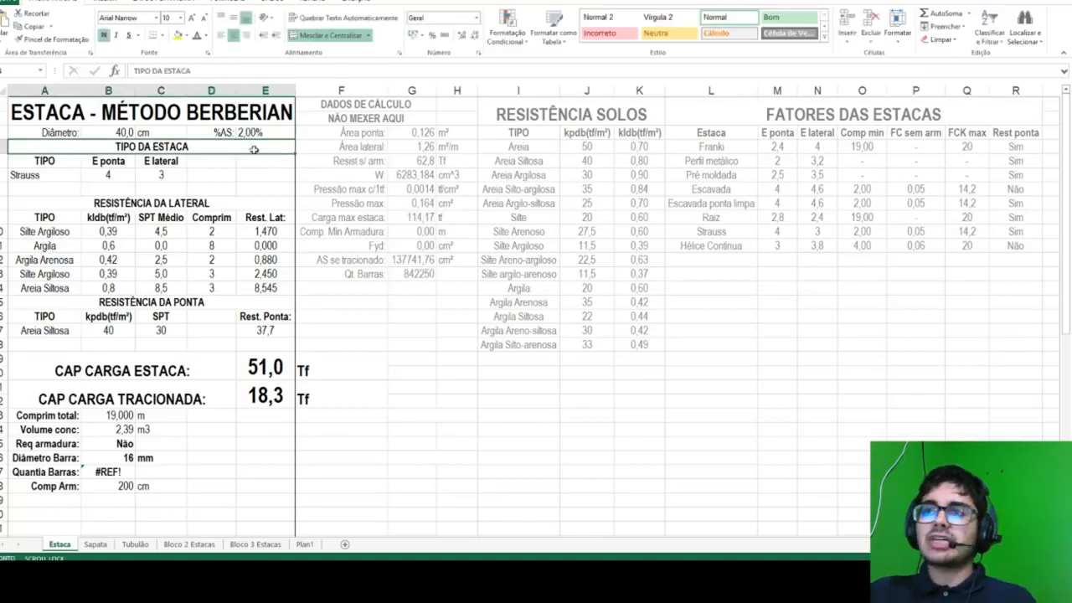
key(Up)
text(3)
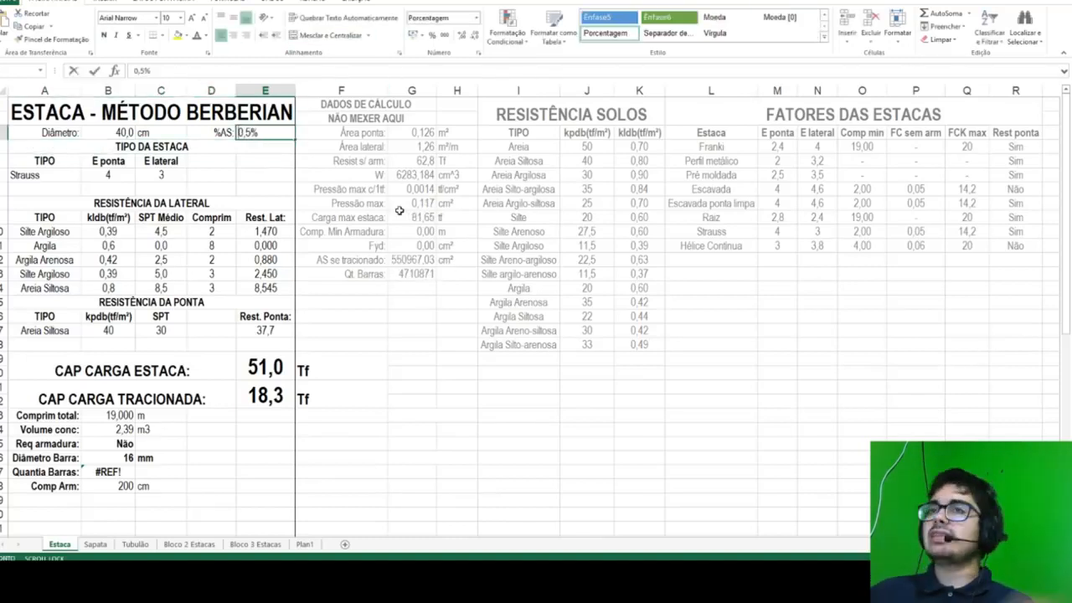
key(Return)
key(ctrl+z)
key(ctrl+z)
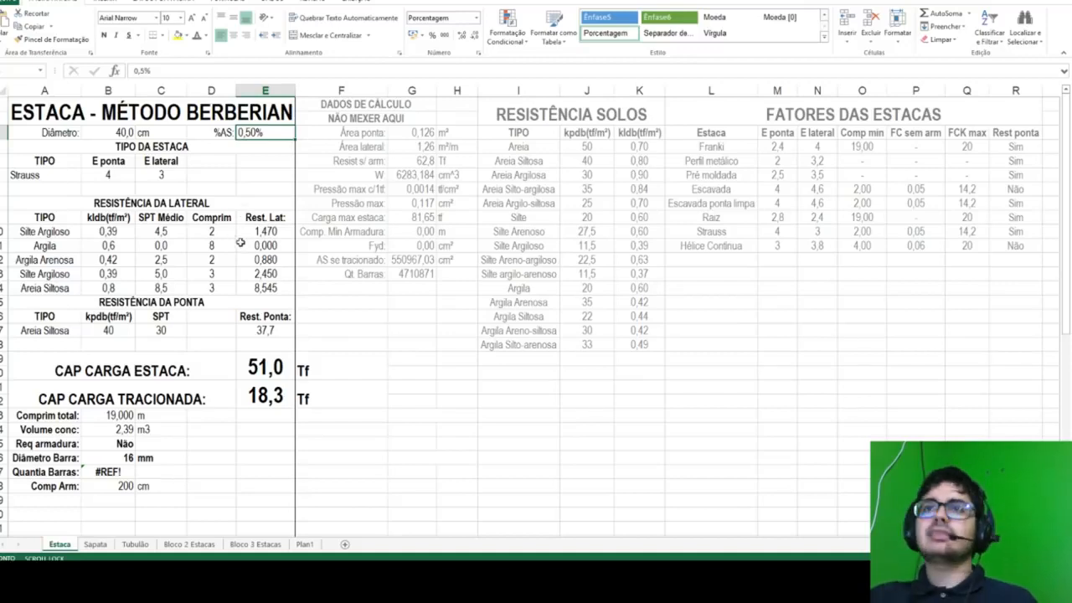
Step: Merge and centre D5:E5 and enter the formula =SE(E3<0,005;"Aço abaixo mínimo";"")
drag(217, 161, 240, 163)
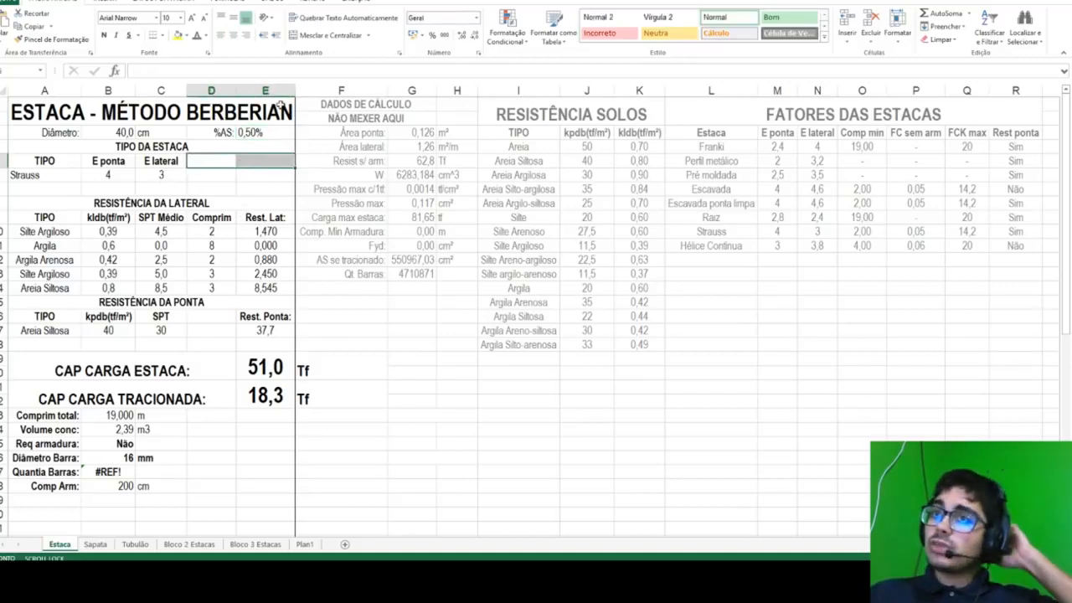
click(325, 36)
text(=se()
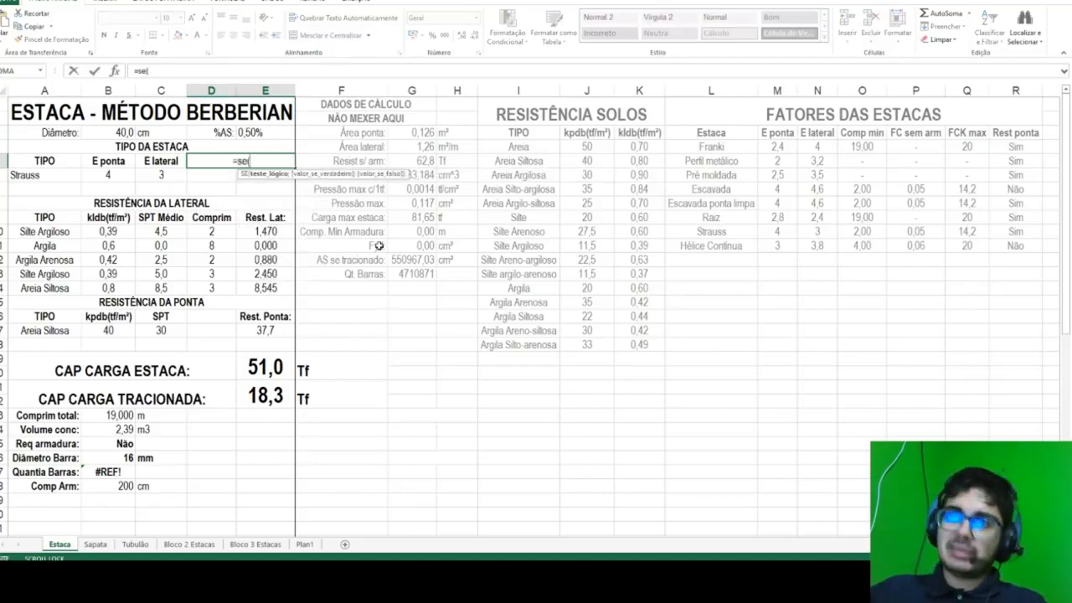
click(254, 131)
text(<)
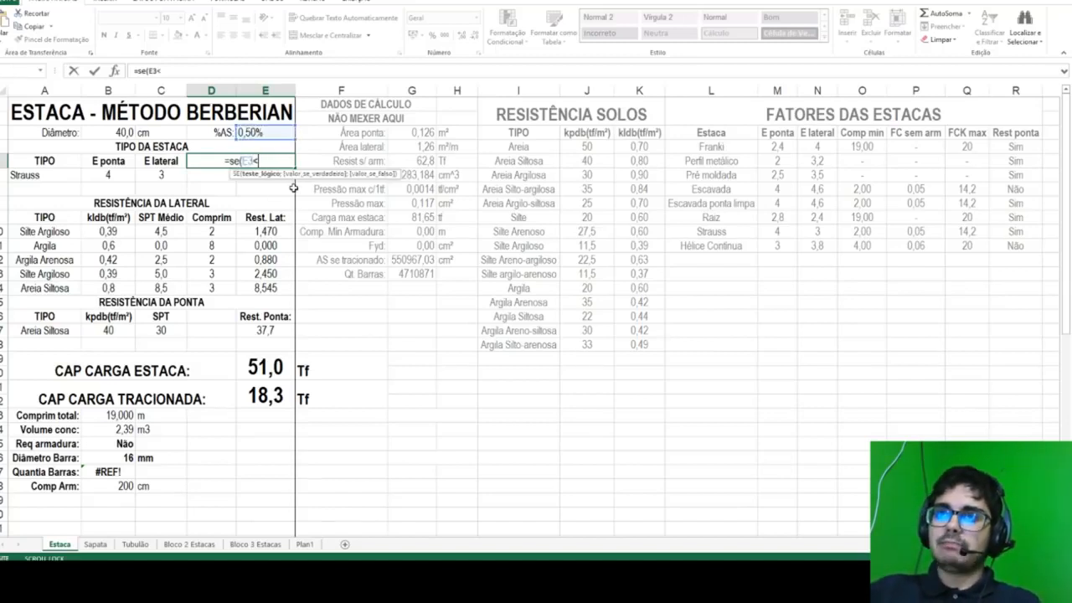
text(0,0)
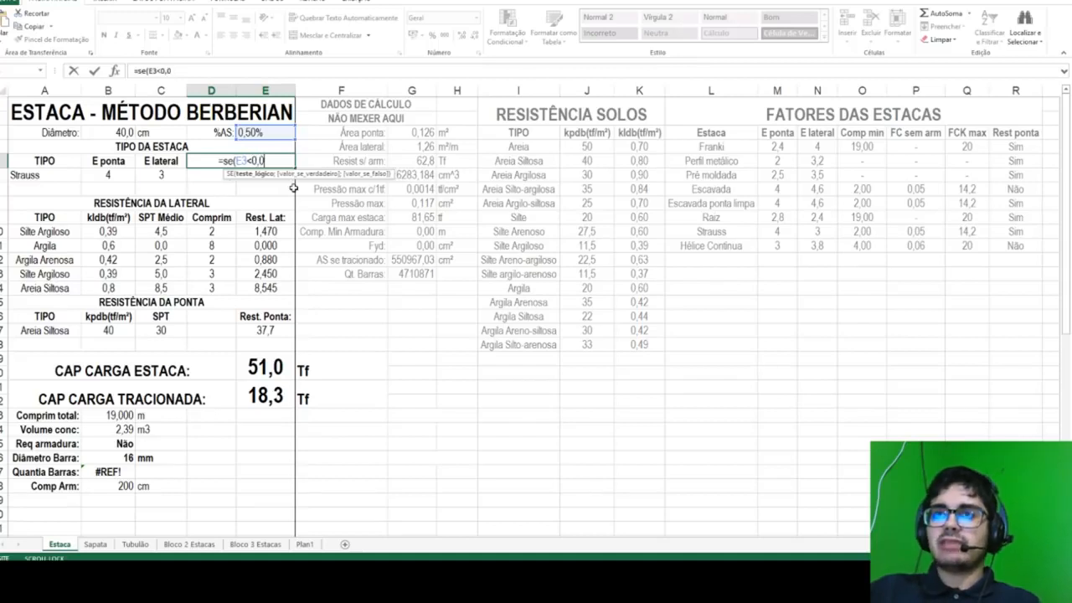
text(05;")
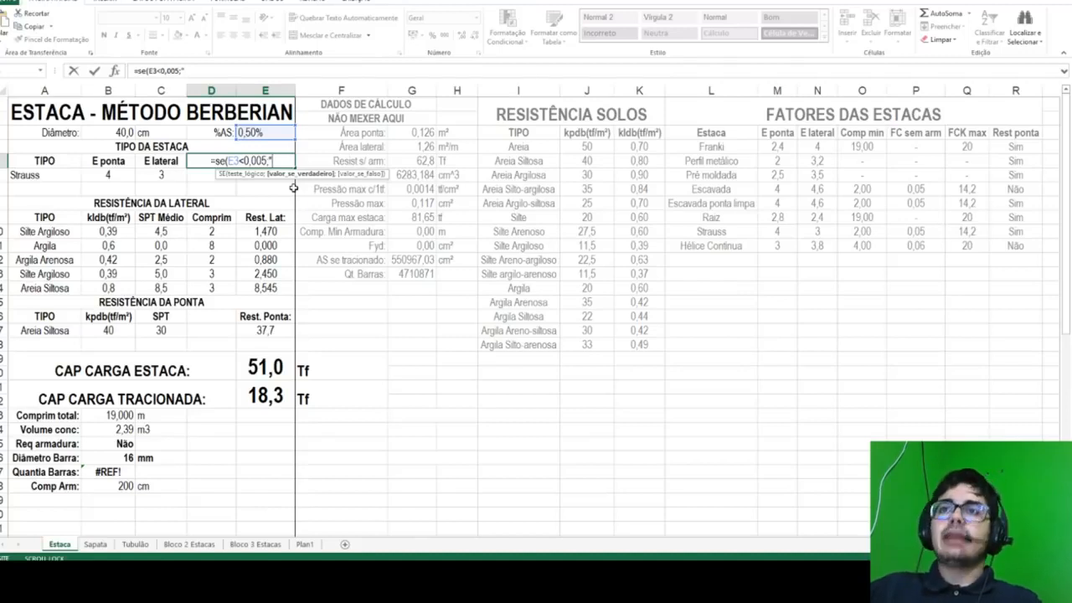
text(Aço abaixo)
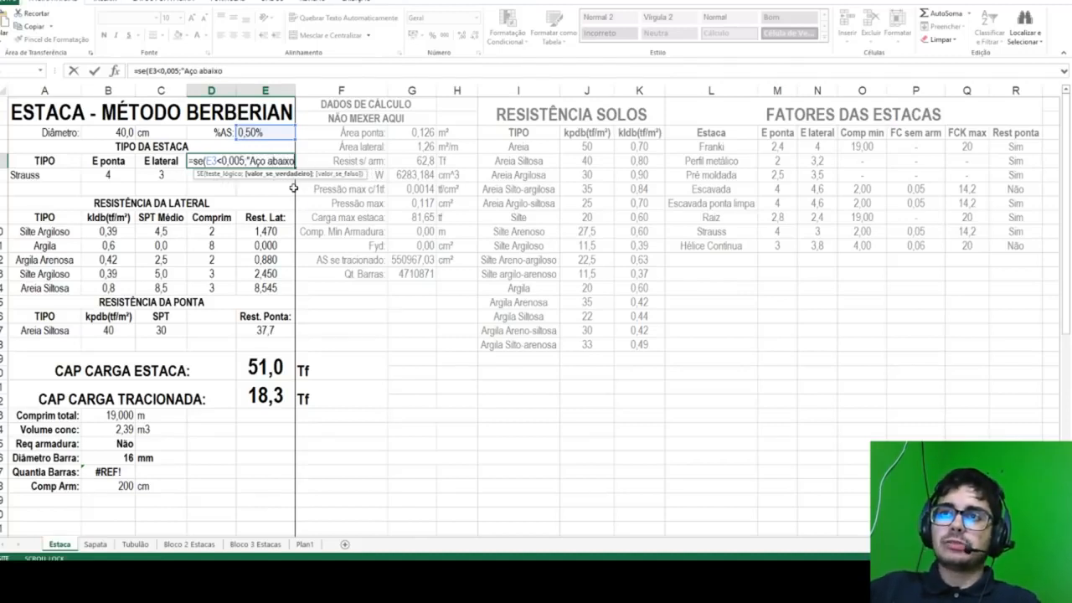
text( mínimo";)
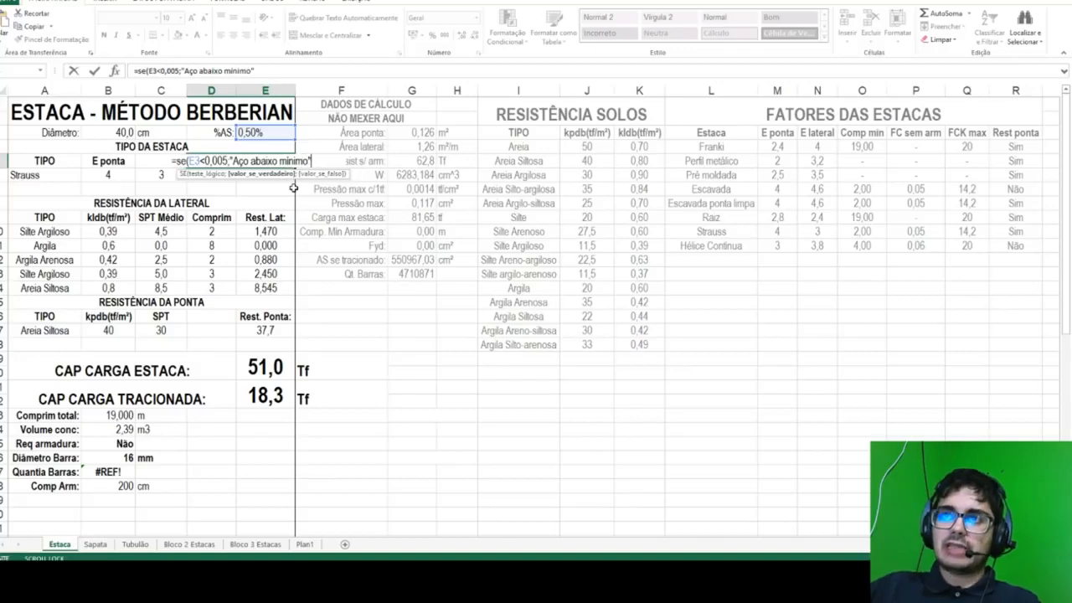
key(Escape)
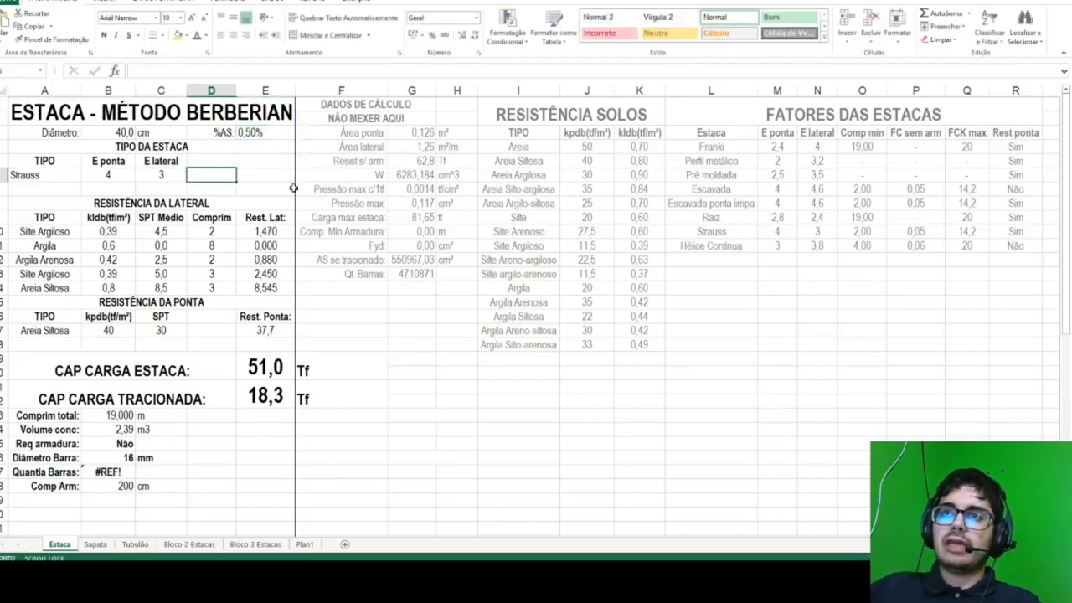
Step: Set the %AS value in E3 to 0,49% and format the minimum steel warning in D5 as bold red text
click(260, 134)
text(0,49)
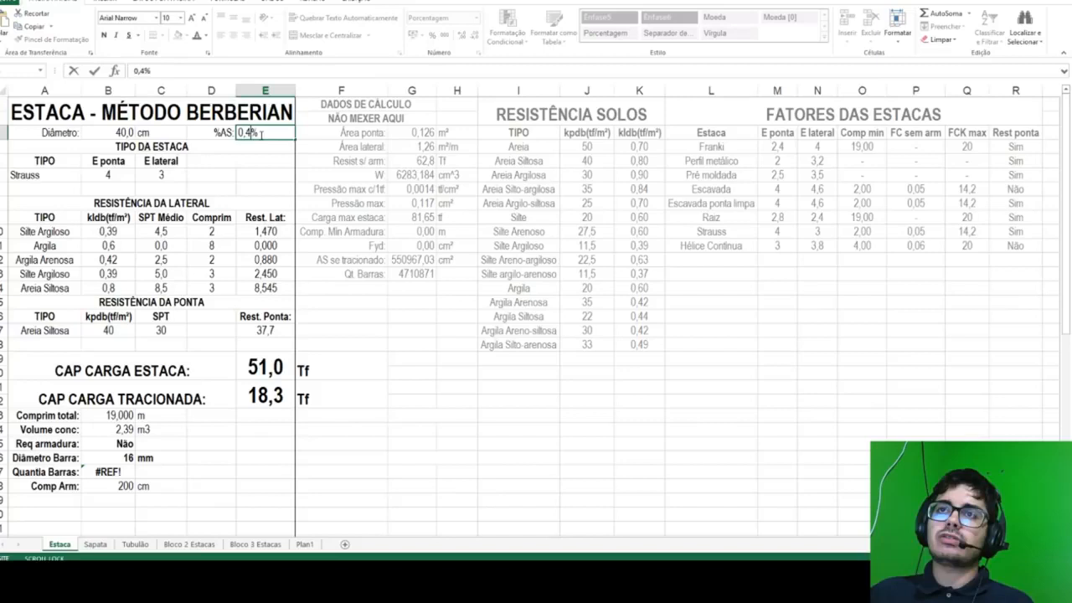
key(Return)
click(256, 168)
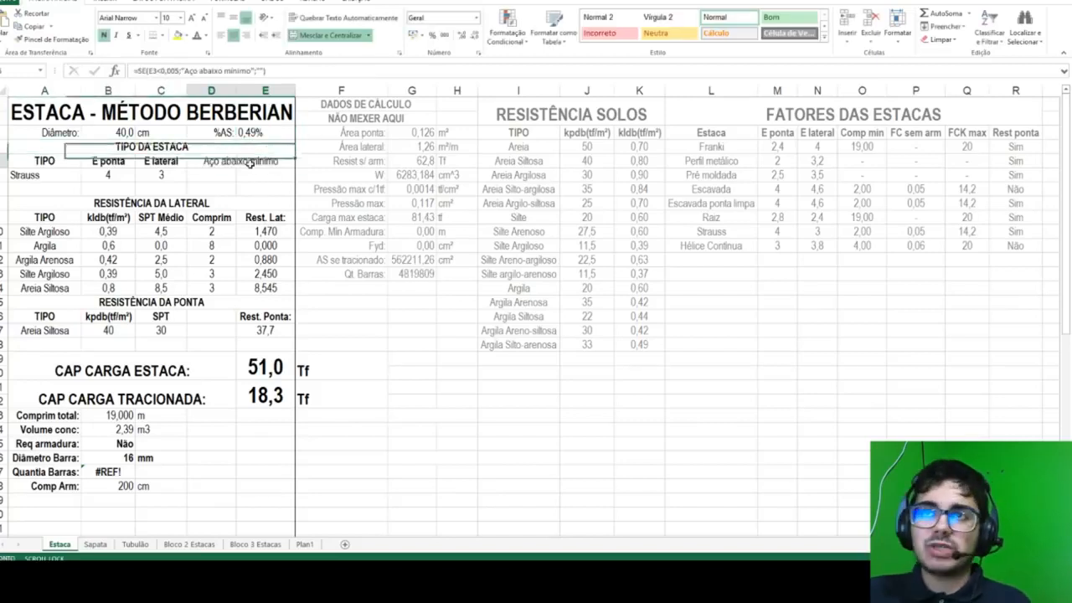
click(103, 36)
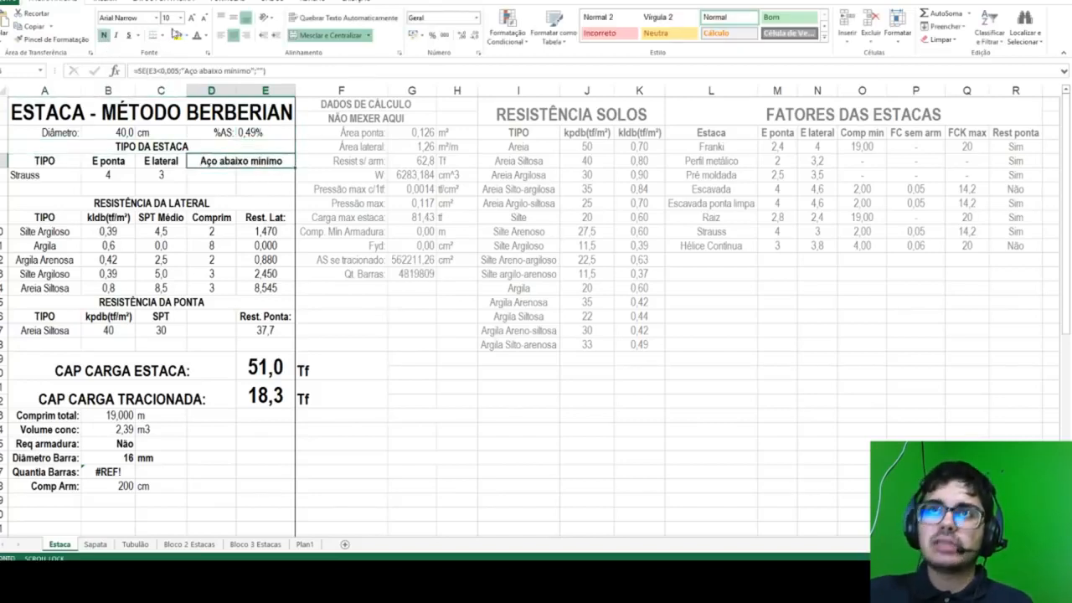
click(206, 37)
click(207, 142)
key(Down)
key(Down)
Step: Set the %AS value in E3 back to 0,5%
click(272, 134)
text(0,5)
key(Return)
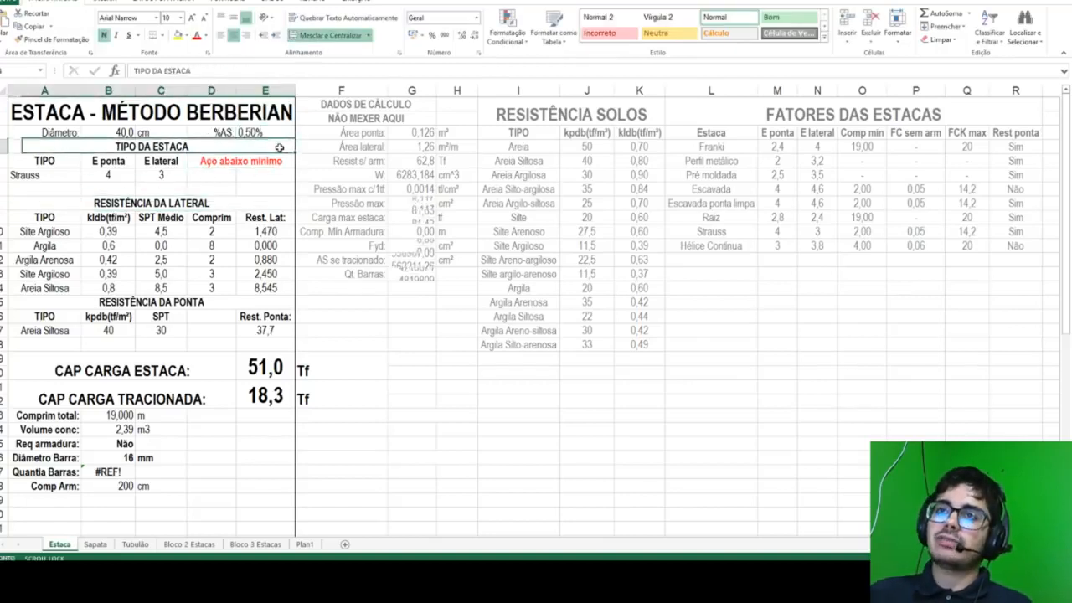
Step: Copy the warning formula from D5, merge and centre D6:E6, and paste the formula there
click(226, 160)
double_click(144, 71)
key(Delete)
key(Return)
click(139, 71)
click(223, 173)
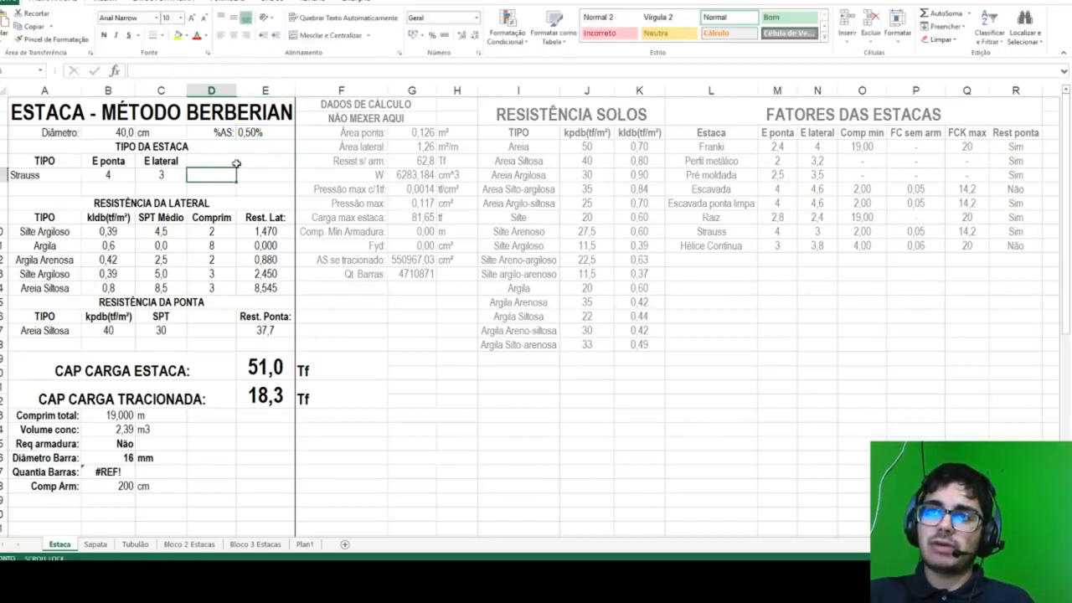
drag(229, 174, 262, 174)
click(323, 36)
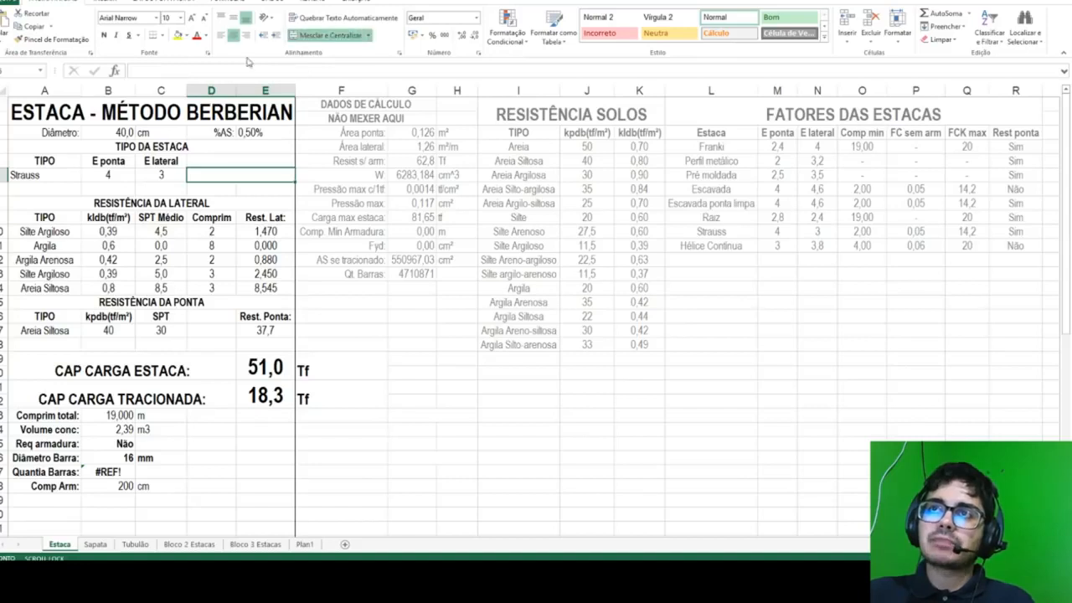
click(190, 67)
text(=SE(E3<0,005;"Aço abaixo mínimo";""))
Step: Change the condition of the D6 formula to E3>0,06
click(174, 71)
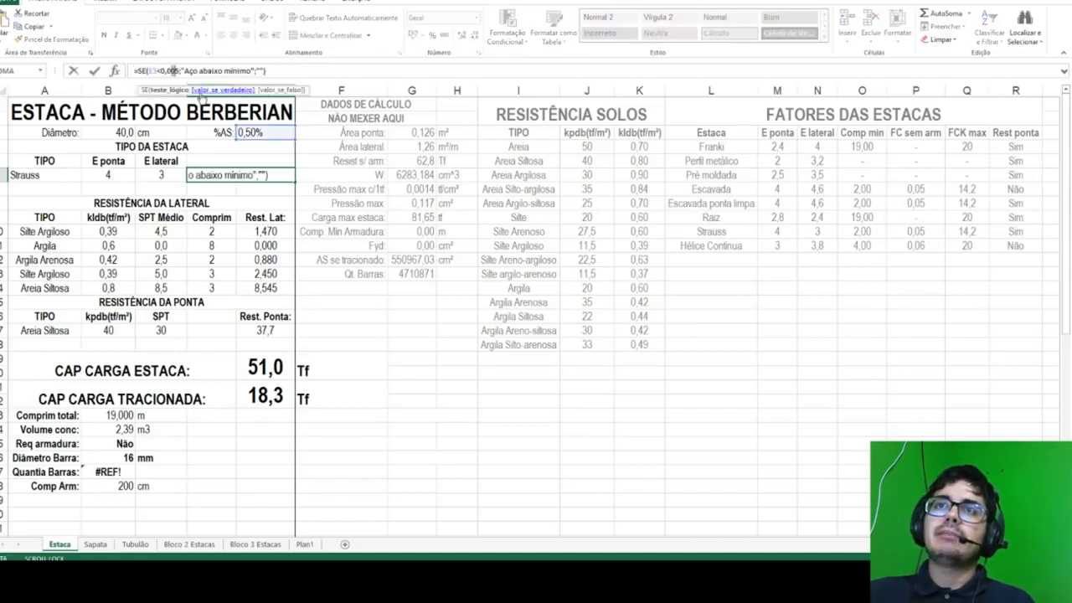
key(Left)
key(BackSpace)
text(>)
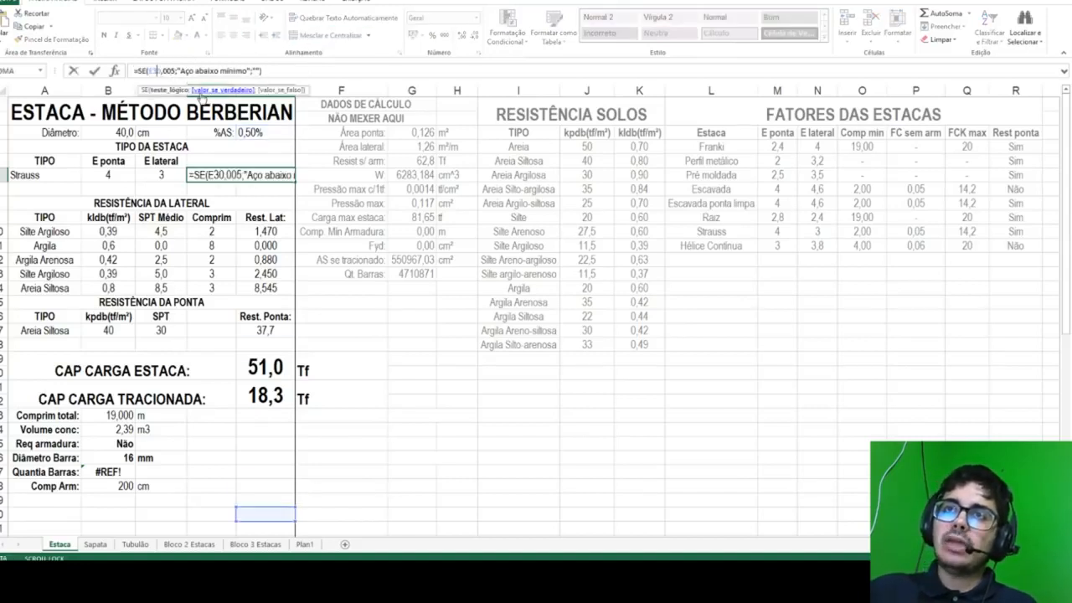
key(Right)
key(BackSpace)
key(BackSpace)
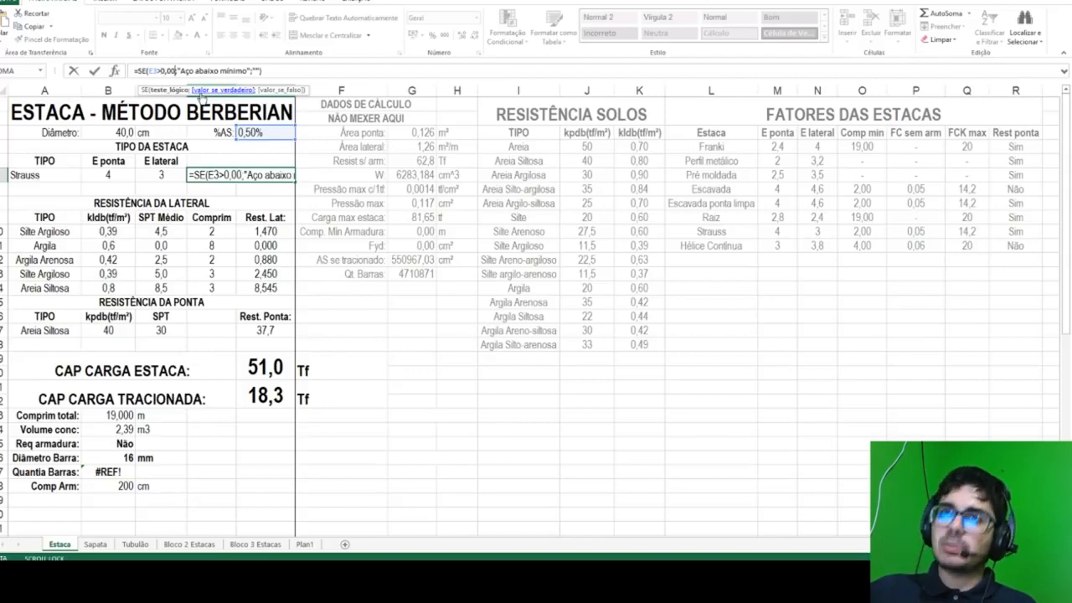
text(6)
Step: Change the warning text in the D6 formula to "Aço acima máximo"
double_click(205, 72)
text(acima)
key(Delete)
key(Delete)
key(Delete)
key(Delete)
key(Delete)
key(Delete)
text(máximo)
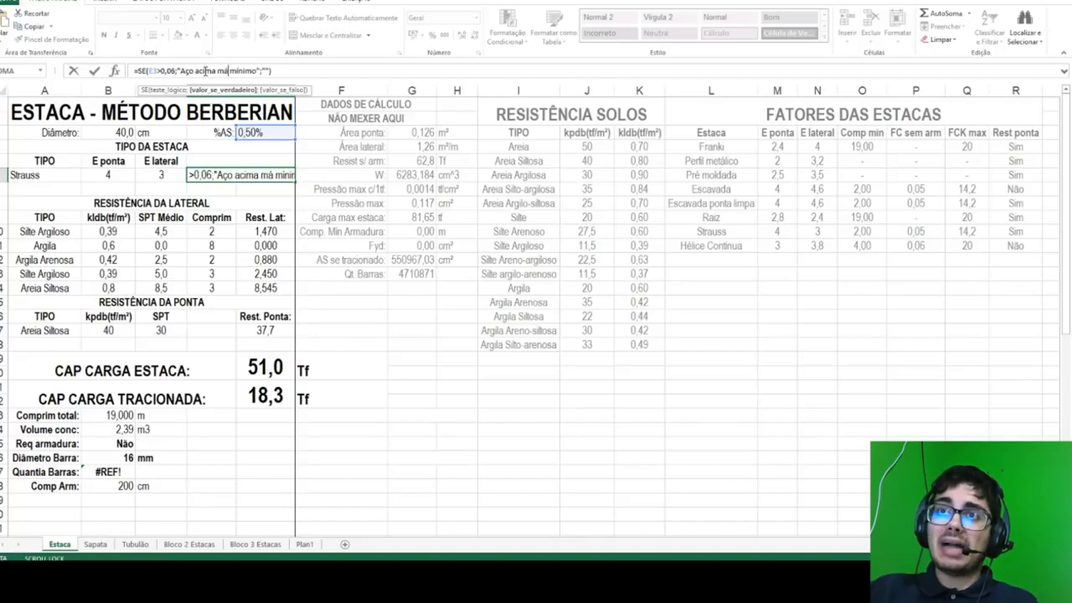
key(Delete)
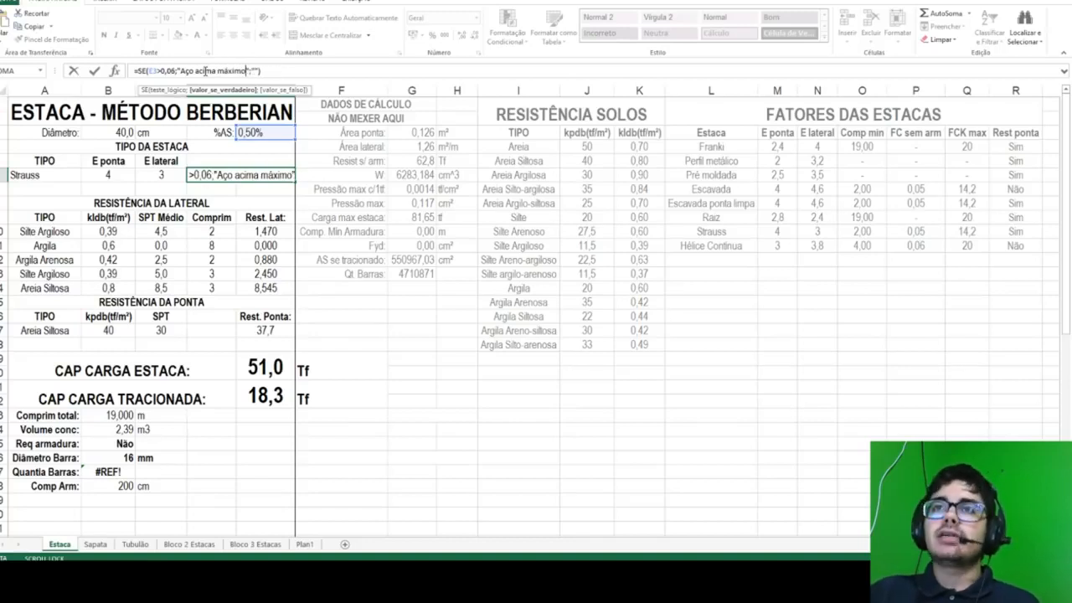
key(Return)
Step: Set the %AS value in E3 to 0,49% to test the minimum steel warning
click(254, 137)
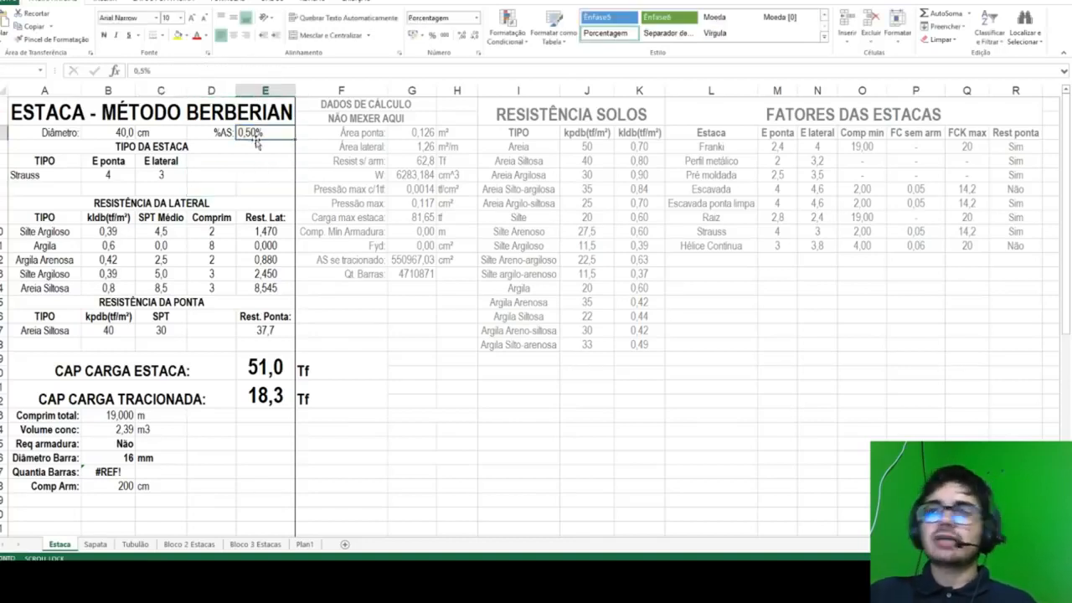
text(0,49)
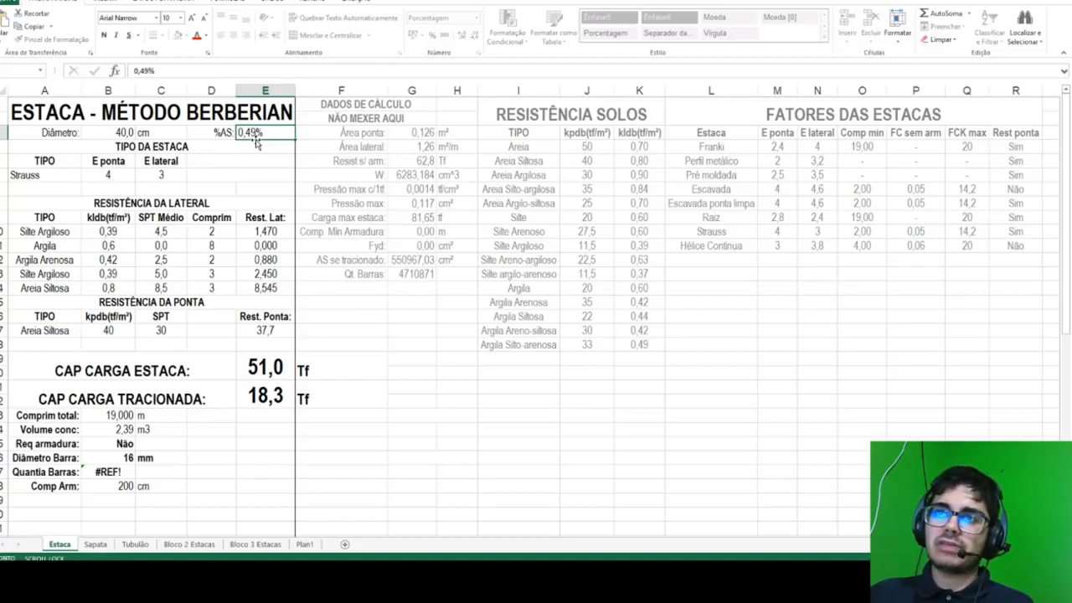
key(Return)
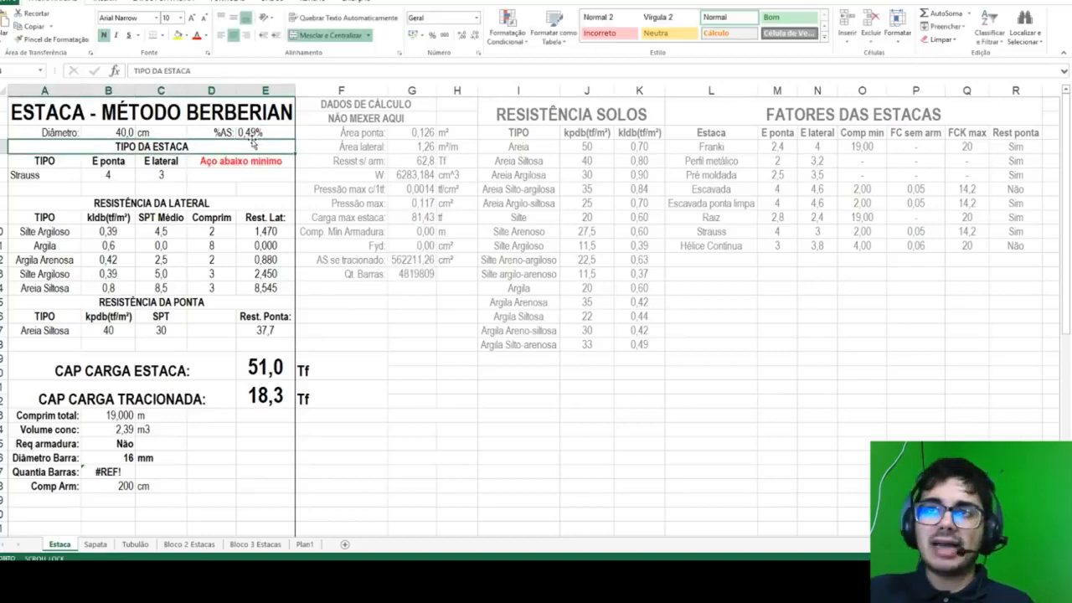
Step: Change the warning text in the D5 formula to "Aço abaixo min(0,5%)"
click(265, 164)
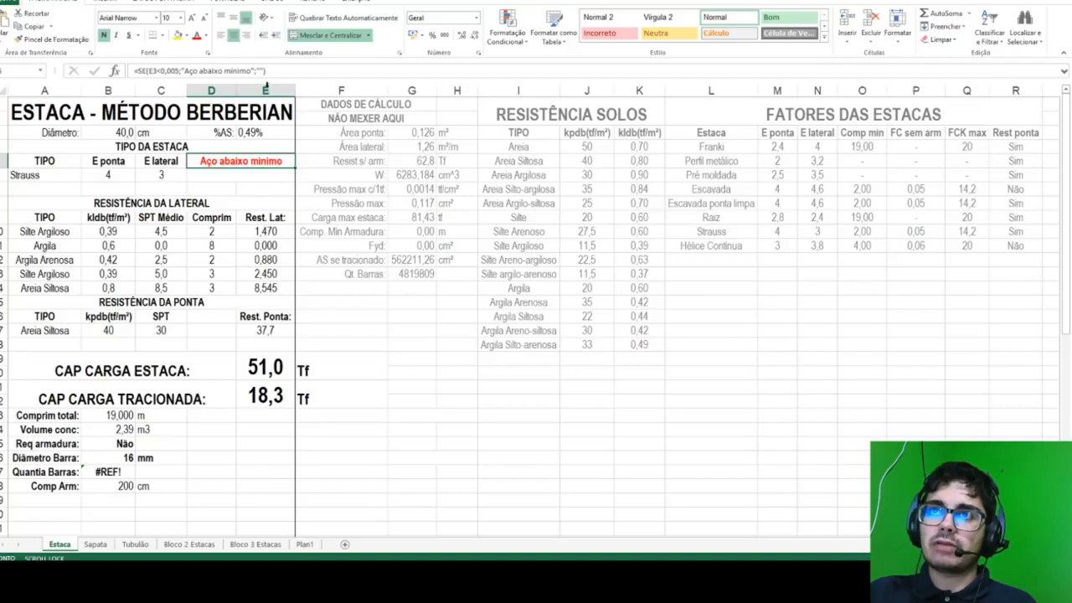
click(252, 73)
key(Left)
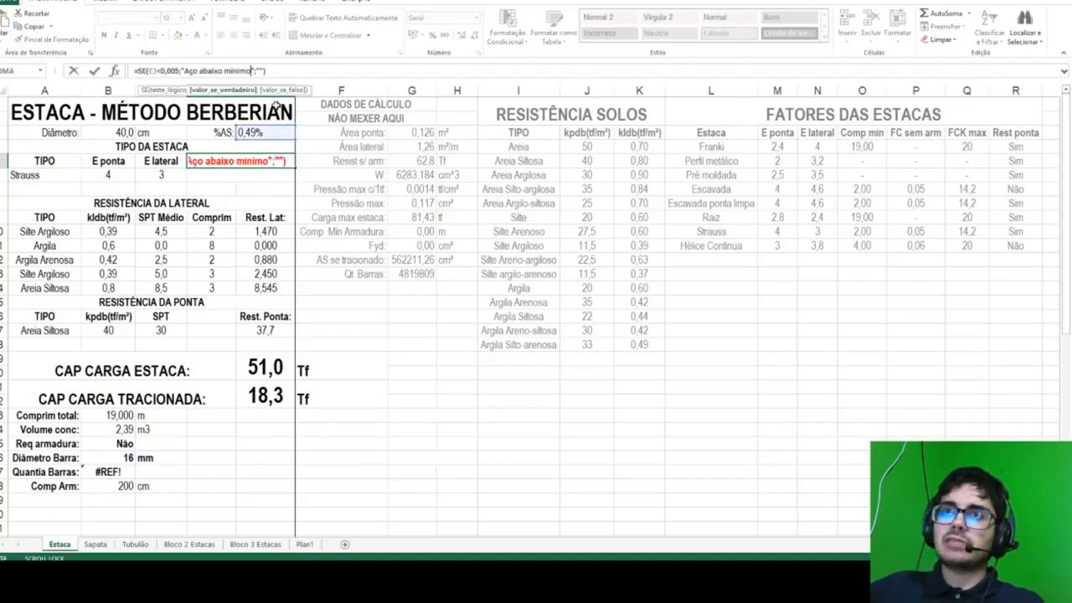
key(BackSpace)
key(BackSpace)
key(BackSpace)
text((0,5%)
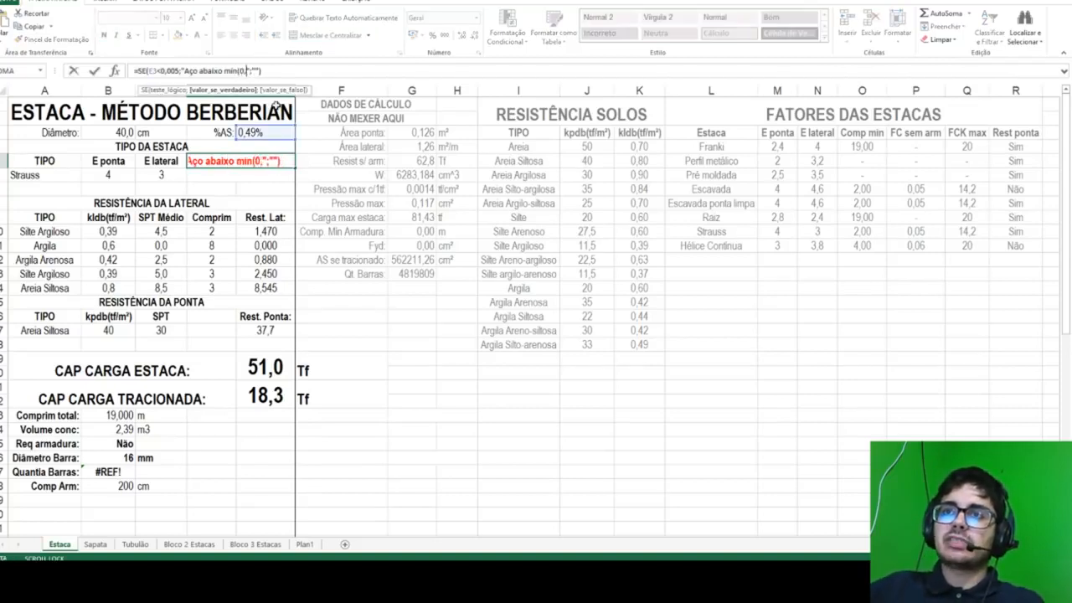
text())
key(Return)
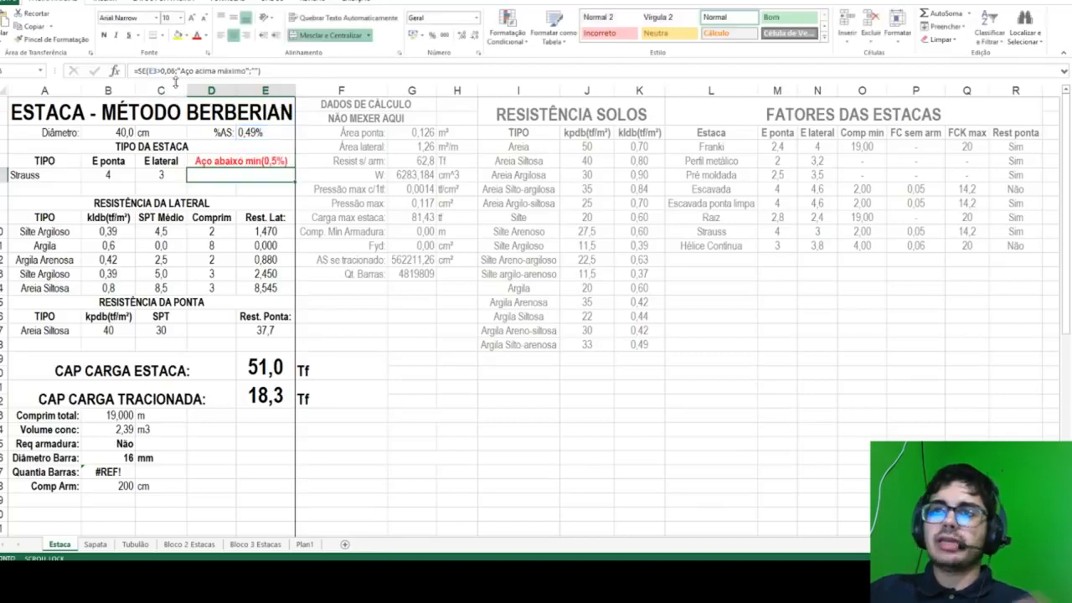
Step: Test both steel warnings by setting the %AS value in E3 to 0,5%, 5,99%, 6% and 6,01% in turn
click(254, 134)
text(0,5)
key(Return)
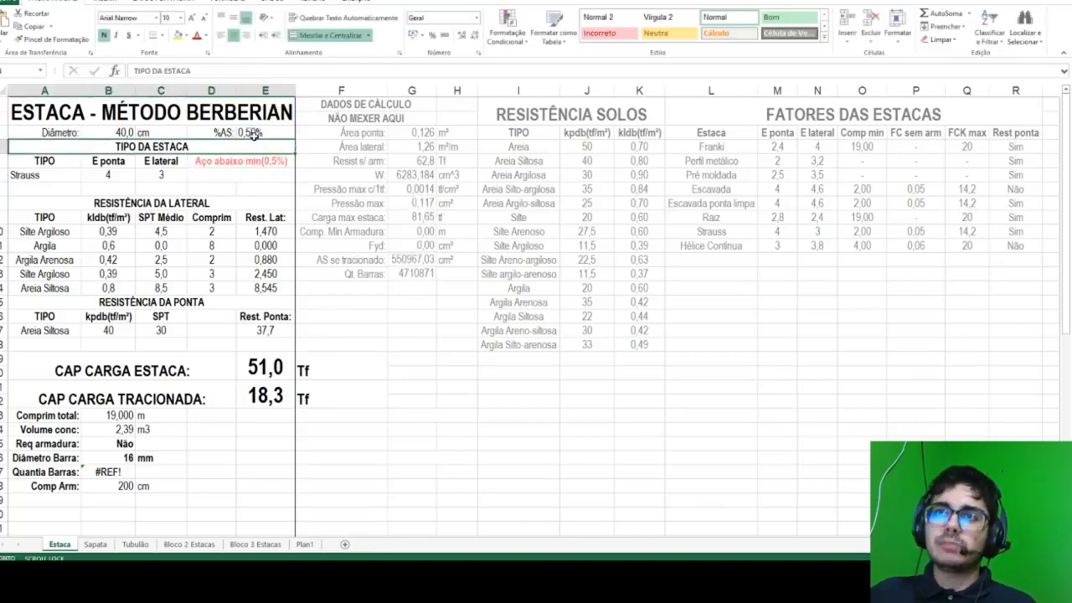
click(259, 134)
text(5,99)
key(Return)
click(261, 134)
text(6,)
key(Return)
click(260, 134)
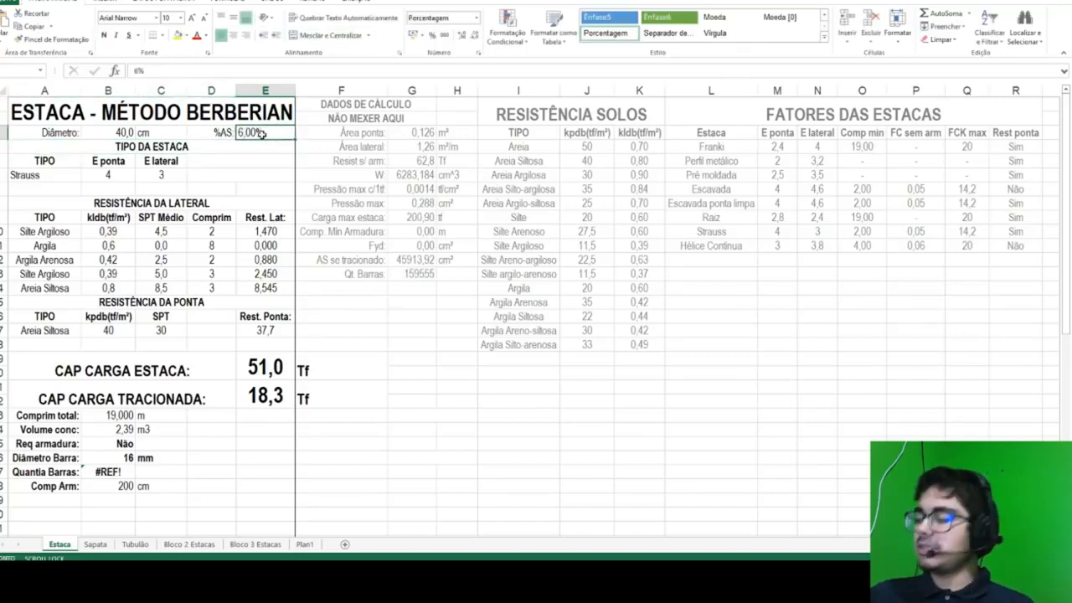
text(6,01)
key(Return)
Step: Format the D6 warning in bold red and change its text to "Aço acima máx(6%)"
click(244, 173)
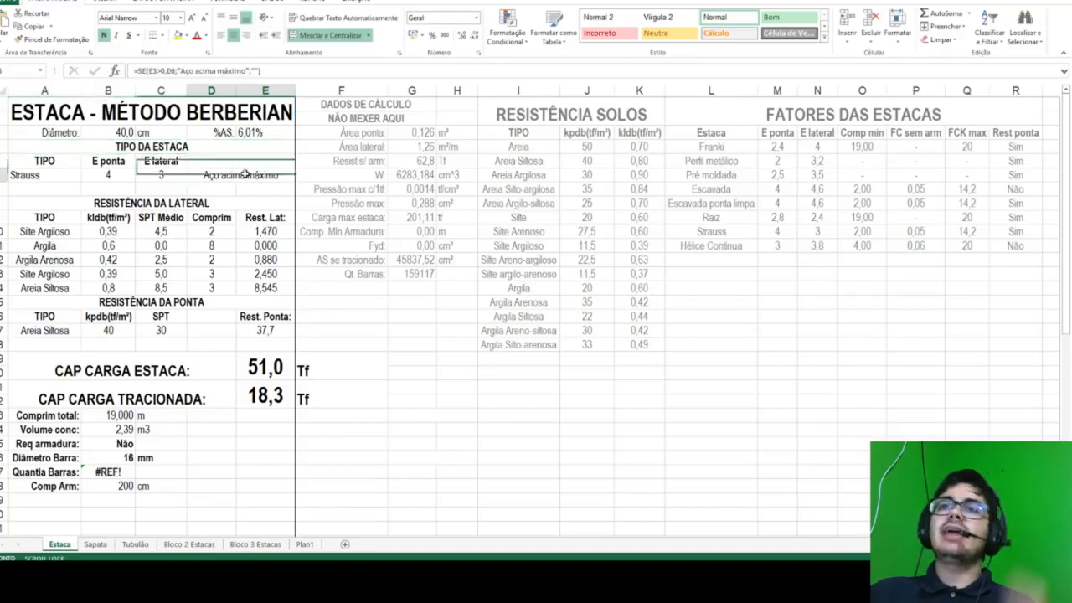
click(196, 35)
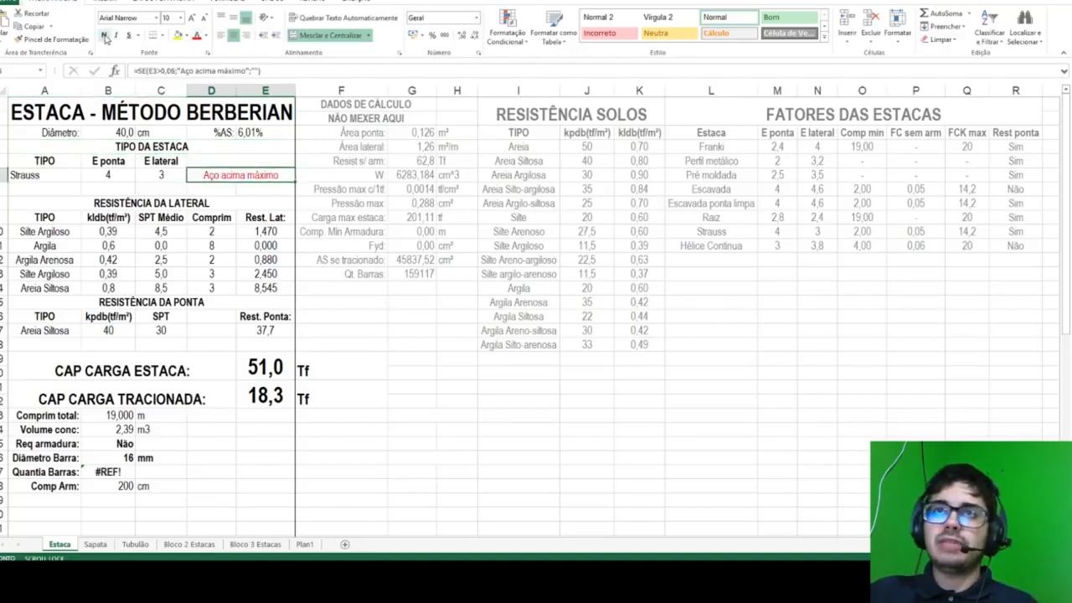
click(243, 70)
key(BackSpace)
key(BackSpace)
key(BackSpace)
text((6%))
key(Return)
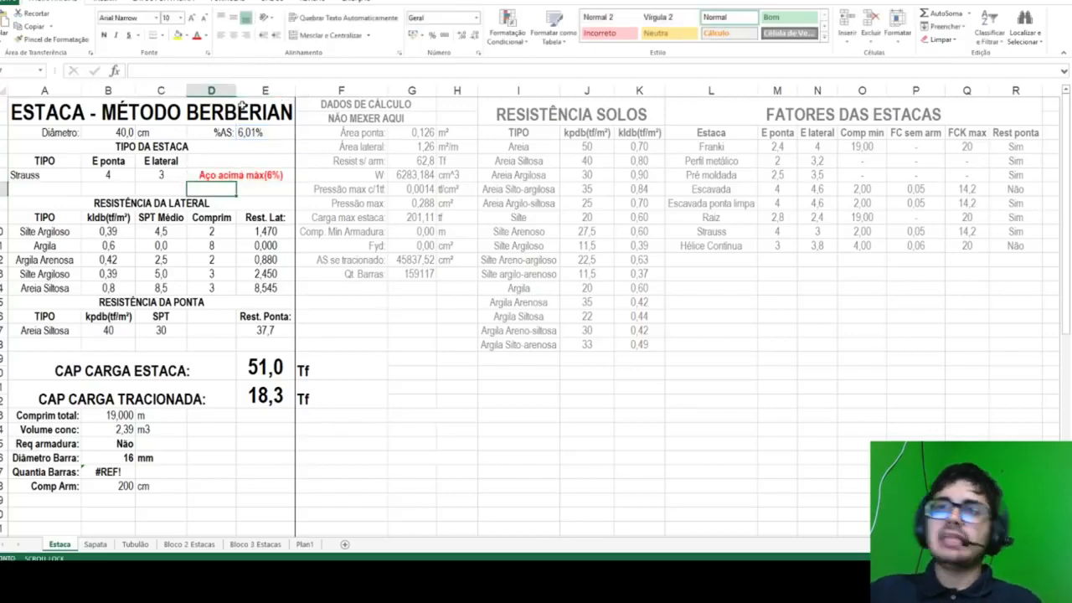
Step: Restore the %AS value in E3 to 0,5%
click(272, 136)
text(0,5)
key(Return)
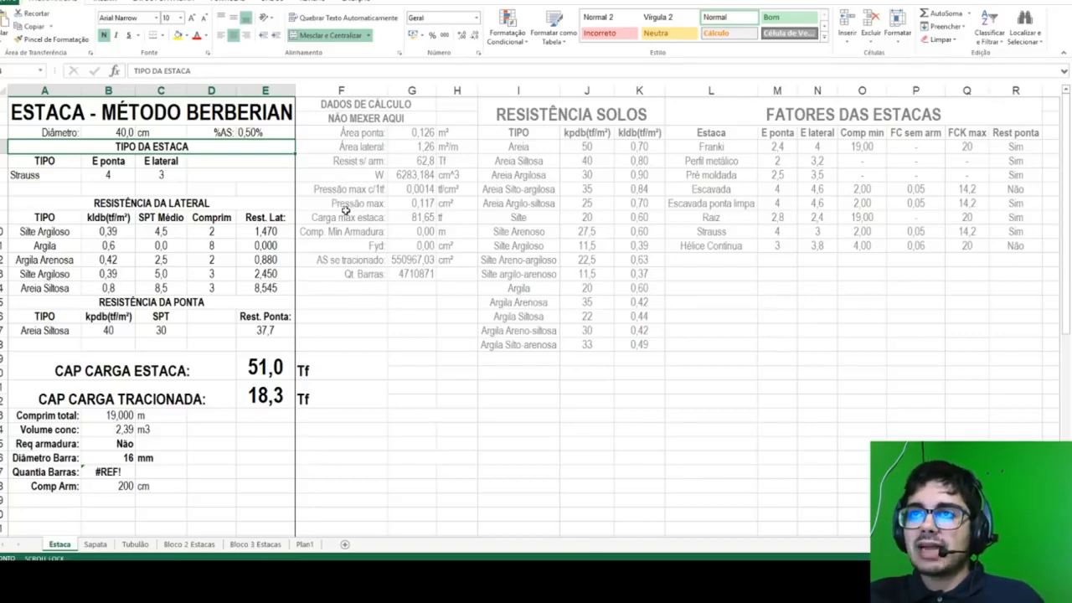
Step: Replace the Comp. Min Armadura formula in G10 with =PROCV(A6;L4:R11;4;FALSO), looking up the pile type's minimum length
drag(344, 211, 433, 215)
drag(345, 232, 425, 231)
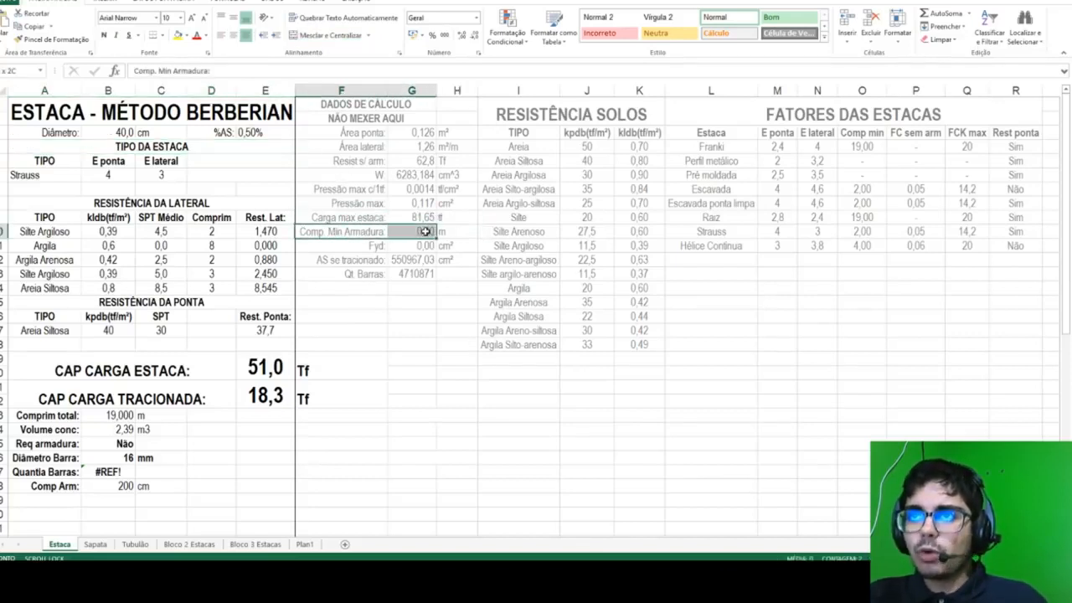
click(423, 232)
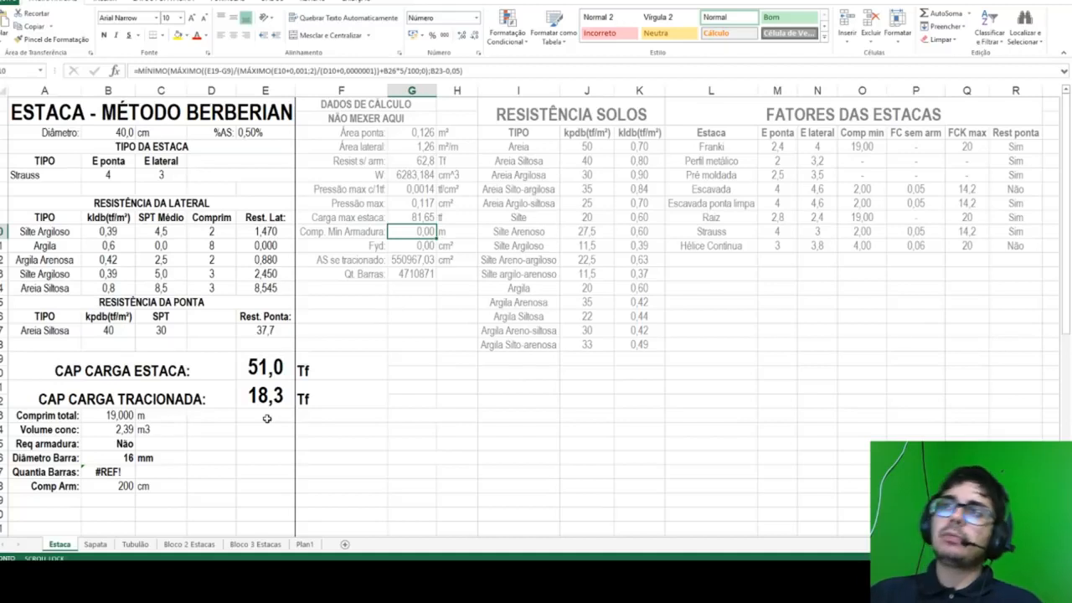
key(Delete)
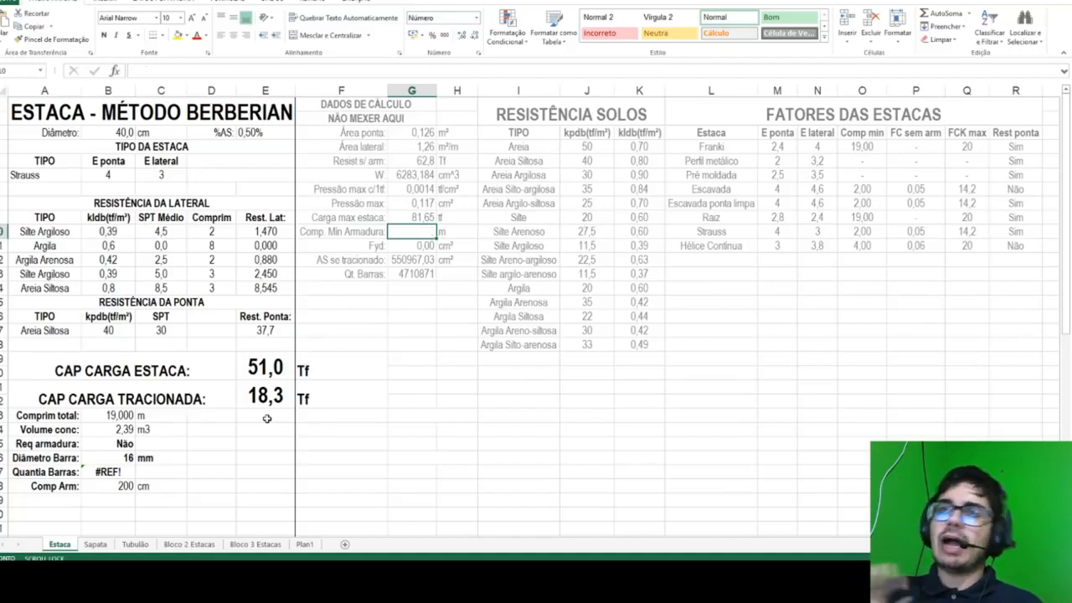
text(=procv()
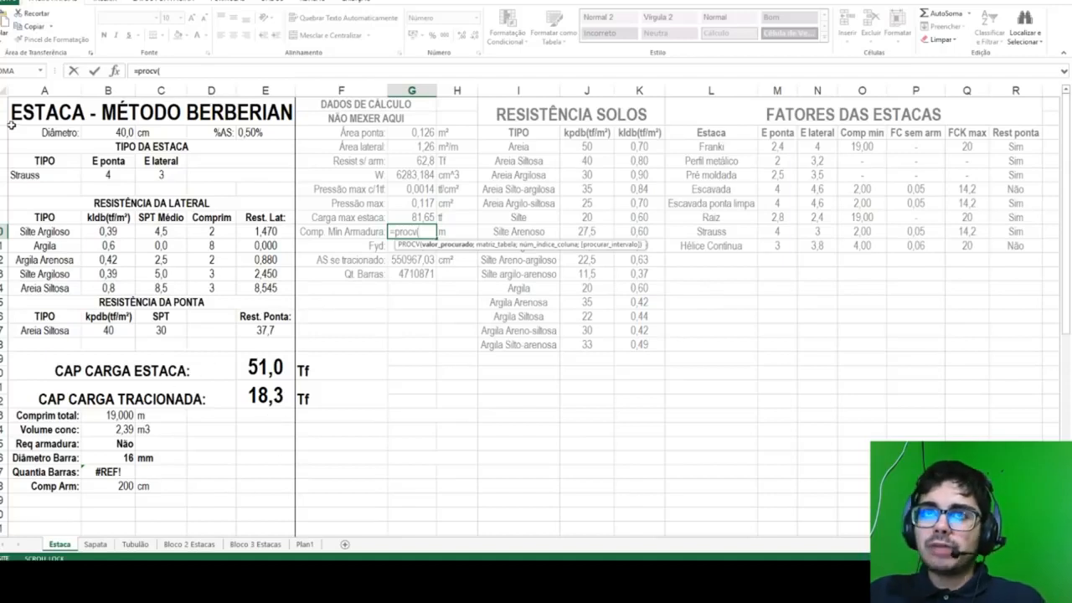
click(28, 174)
text(;)
drag(711, 146, 1016, 246)
text(;4;falso))
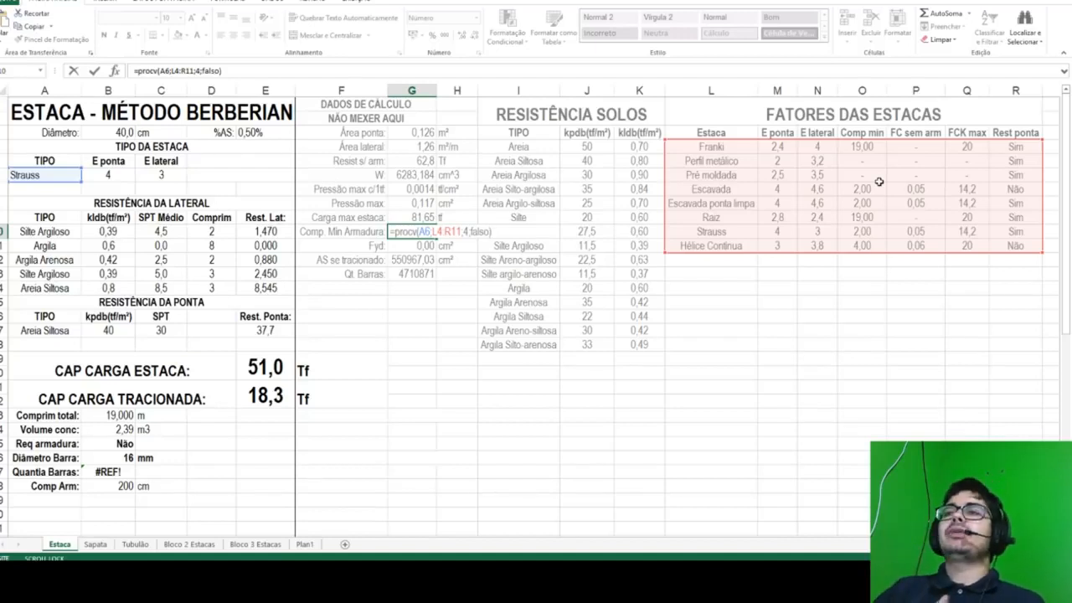
key(Return)
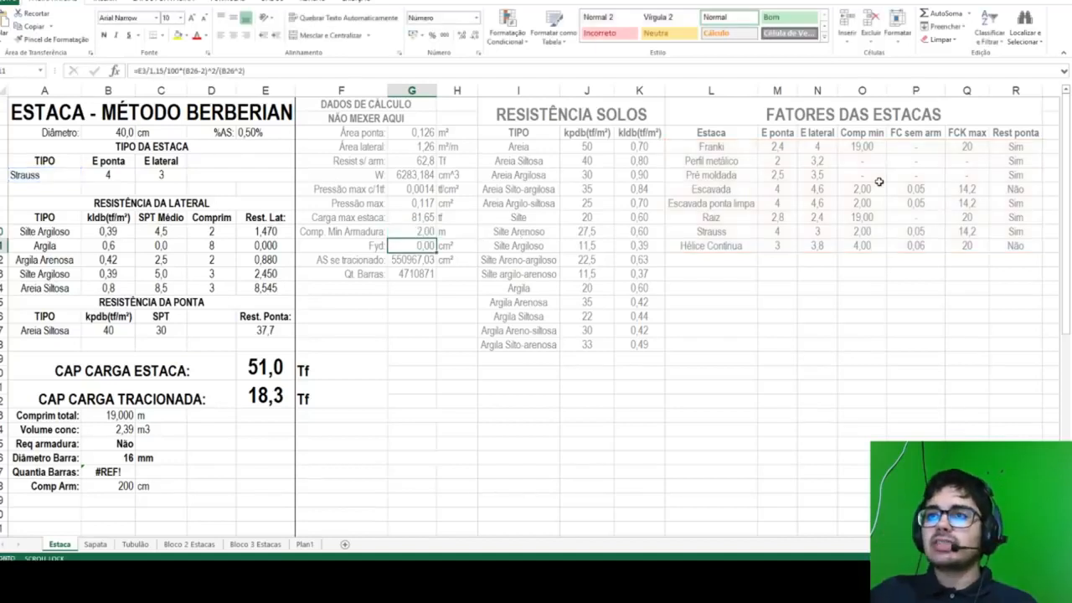
Step: Relabel the Fyd row in F11 as "Comp ancoragem:" and clear its cm² unit from H11
click(368, 255)
click(372, 246)
text(Comp ancoragem:)
key(Tab)
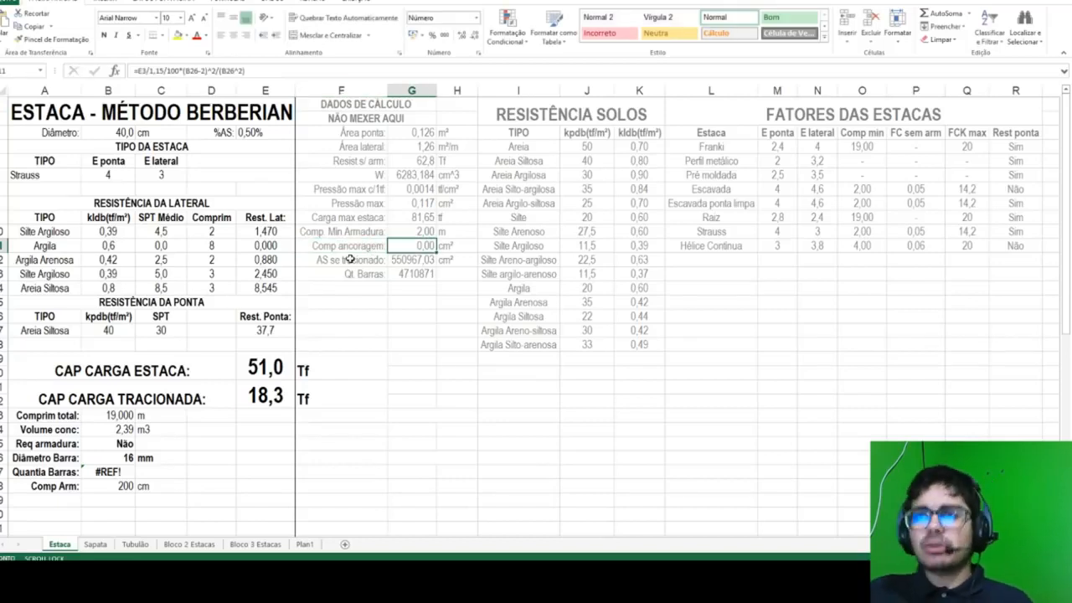
click(459, 246)
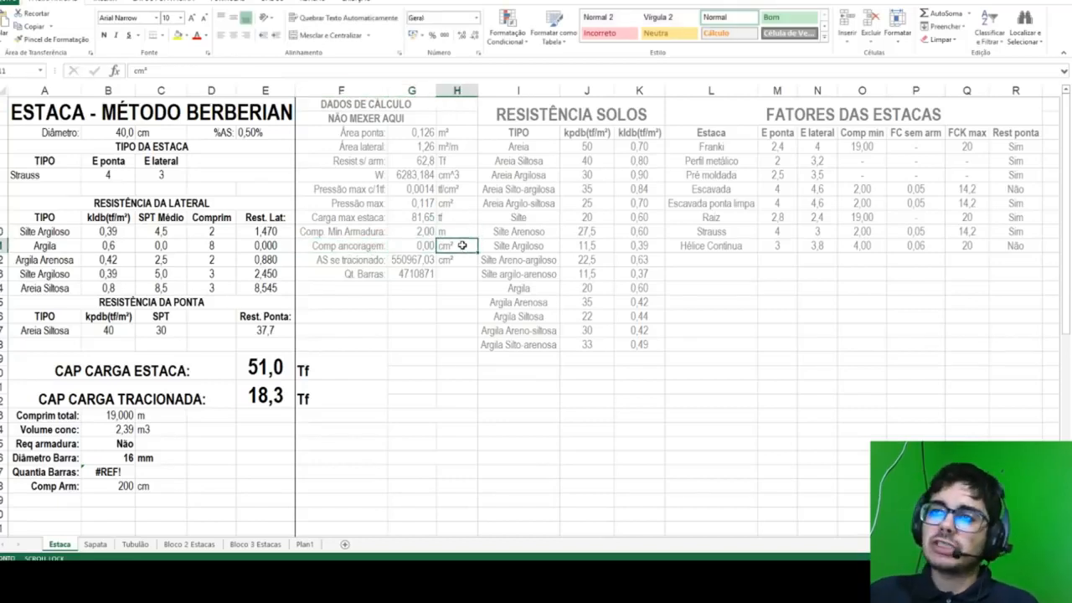
Step: Enter the anchorage length formula =B26/1000*40 in G11, based on the bar diameter
click(403, 244)
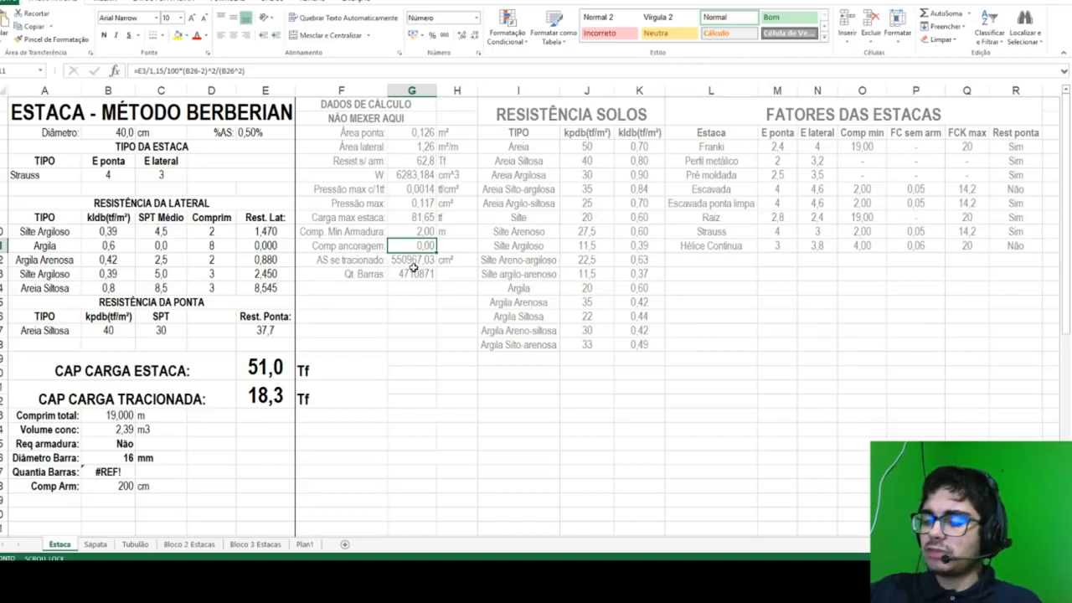
text(=)
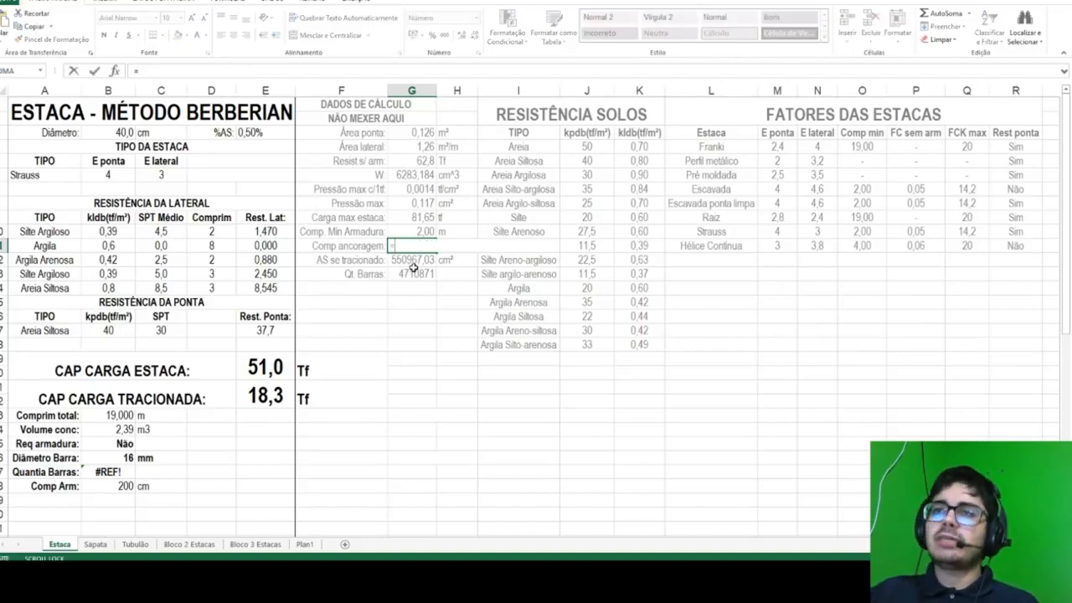
click(115, 459)
text(/1000*40)
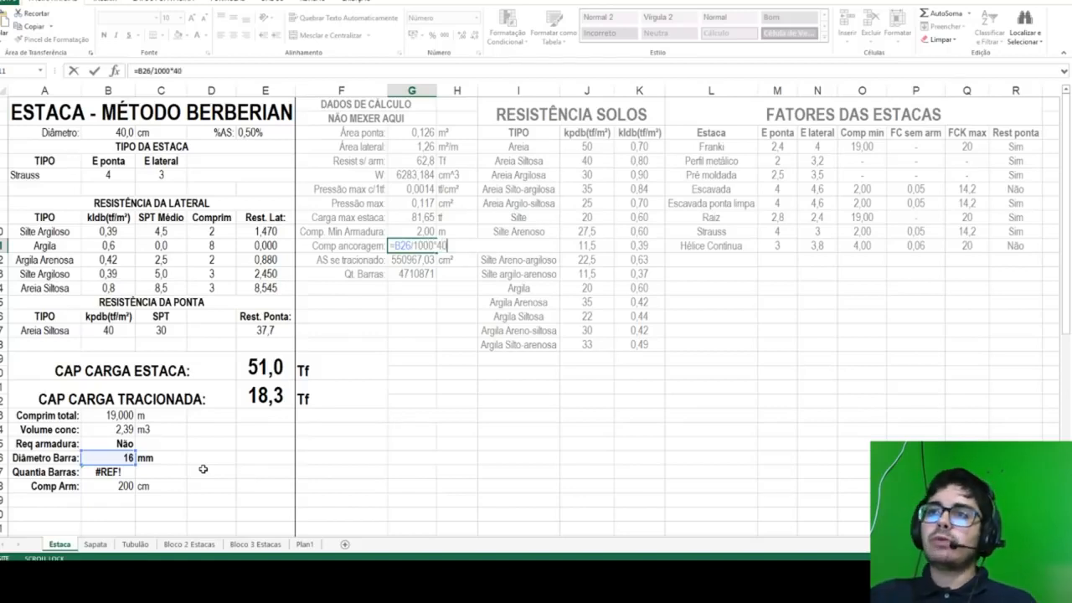
key(Return)
Step: Double the anchorage length by extending the G11 formula to =B26/1000*40*2
click(403, 249)
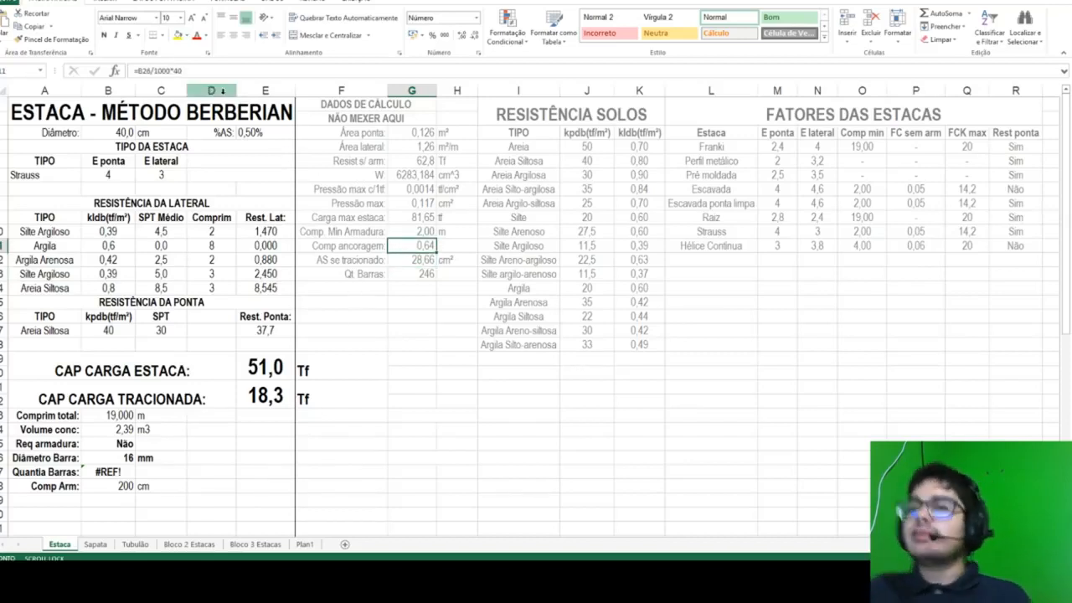
click(205, 73)
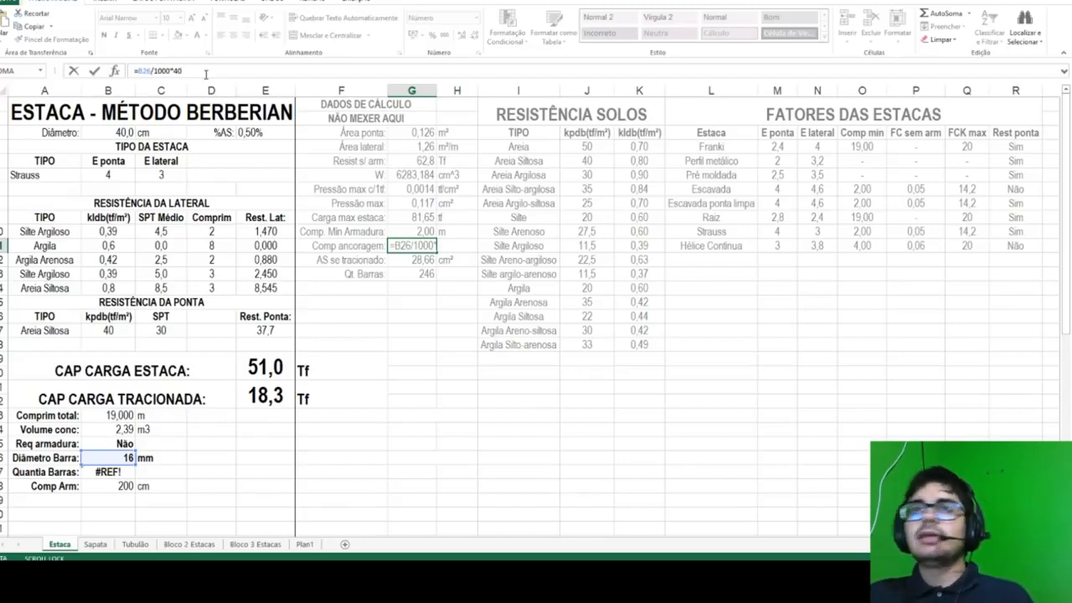
text(*)
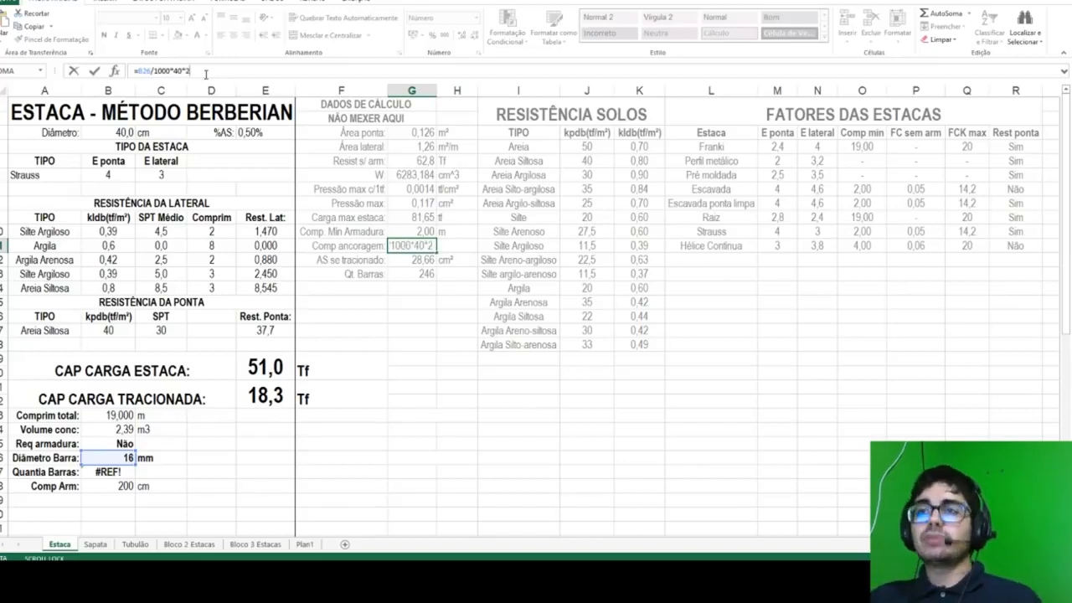
key(Return)
Step: Add the anchorage length G11 to the Comp. Min Armadura lookup formula in G10
click(401, 231)
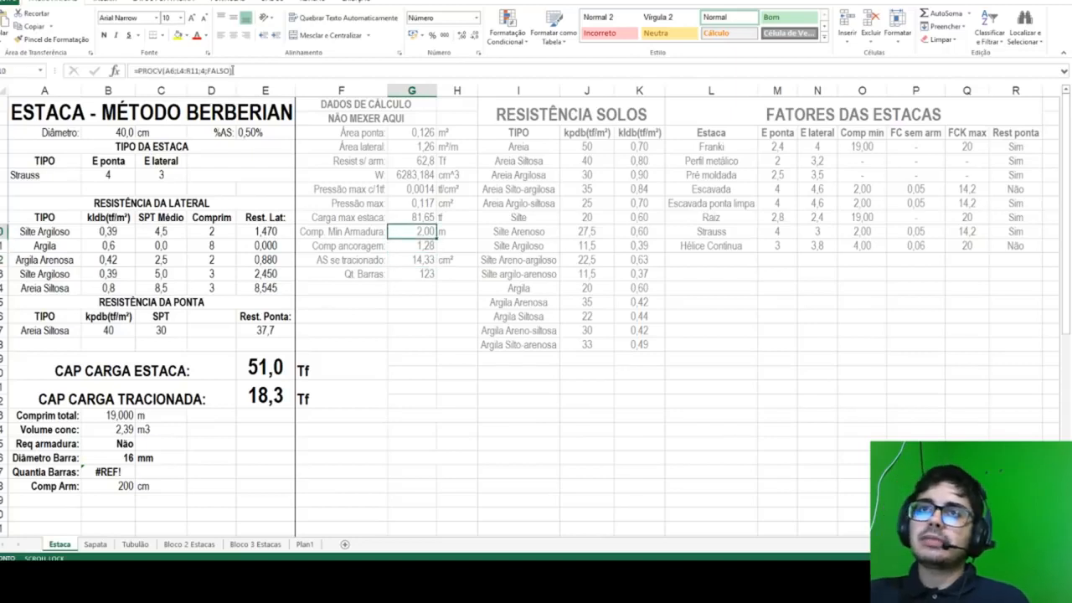
click(254, 71)
text(+)
click(404, 246)
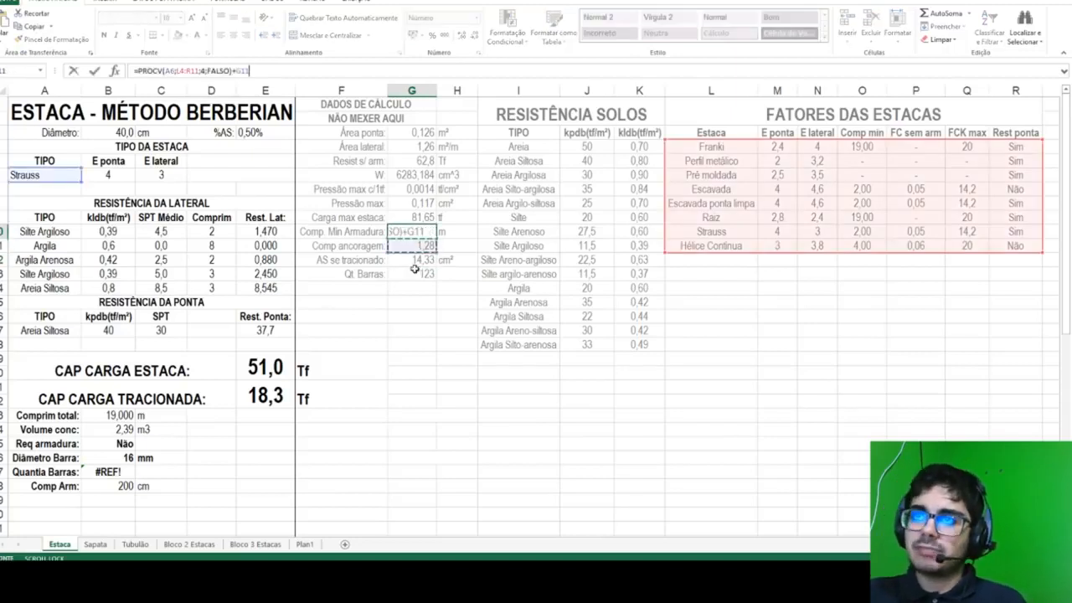
key(Return)
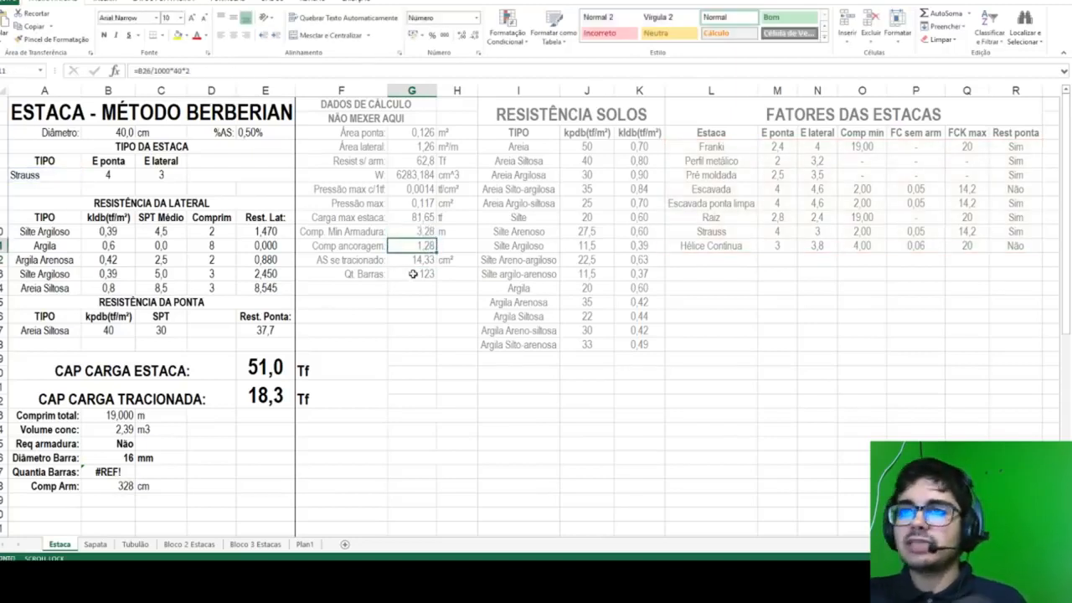
Step: Examine the anchorage and AS se tracionado rows and the formula behind CAP CARGA TRACIONADA
drag(333, 245, 421, 246)
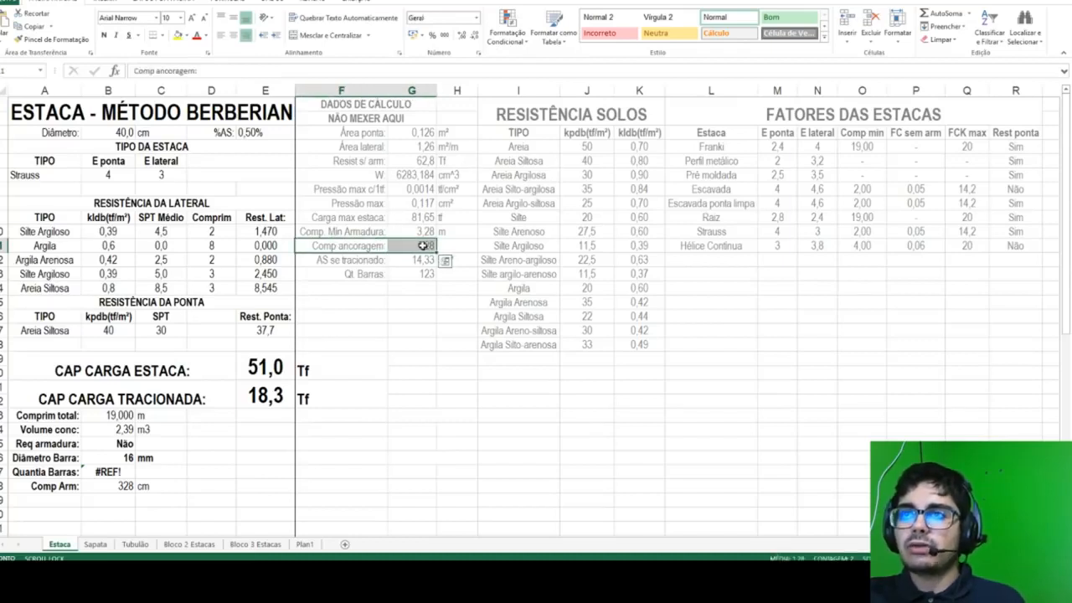
drag(334, 259, 450, 262)
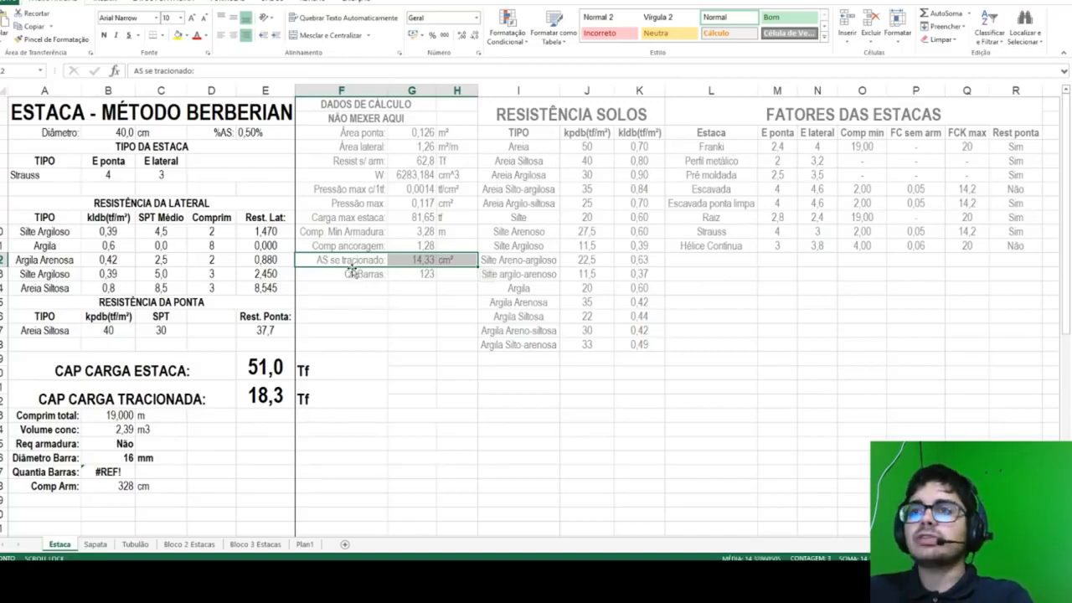
click(352, 272)
click(337, 262)
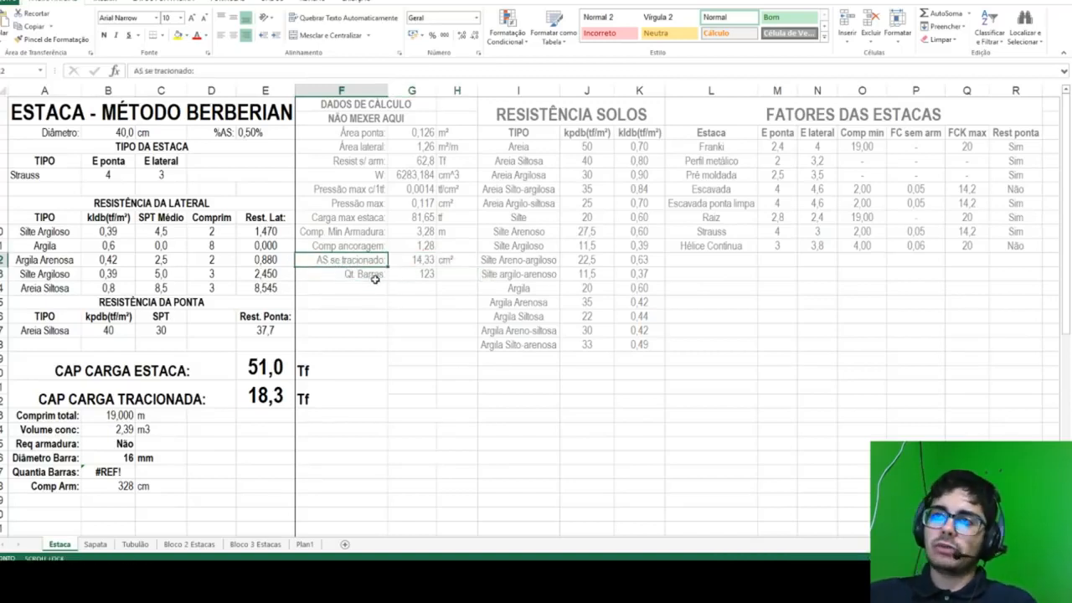
double_click(265, 396)
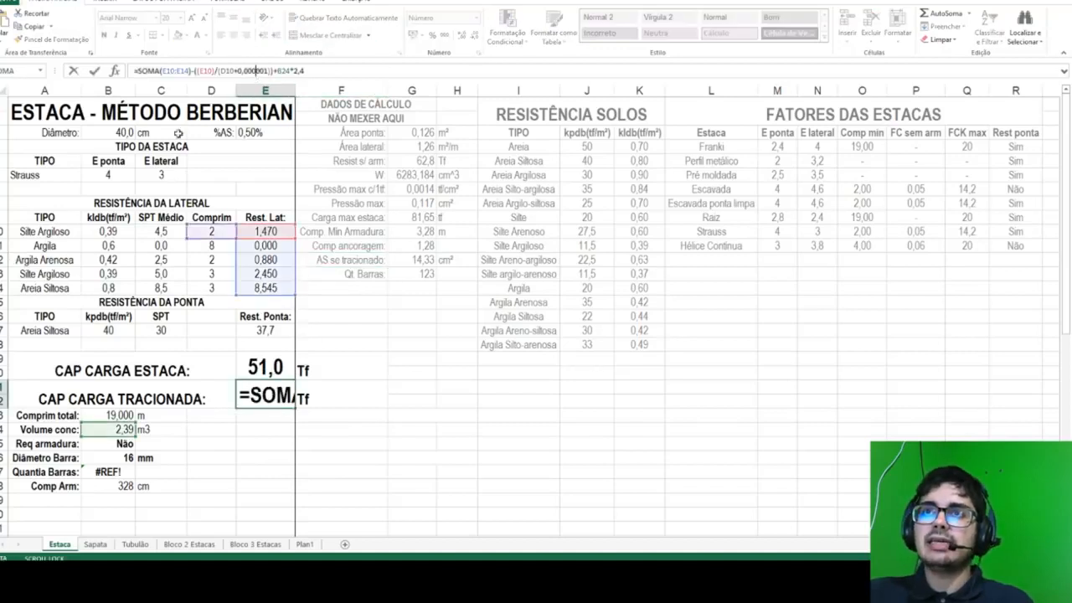
key(Return)
click(350, 260)
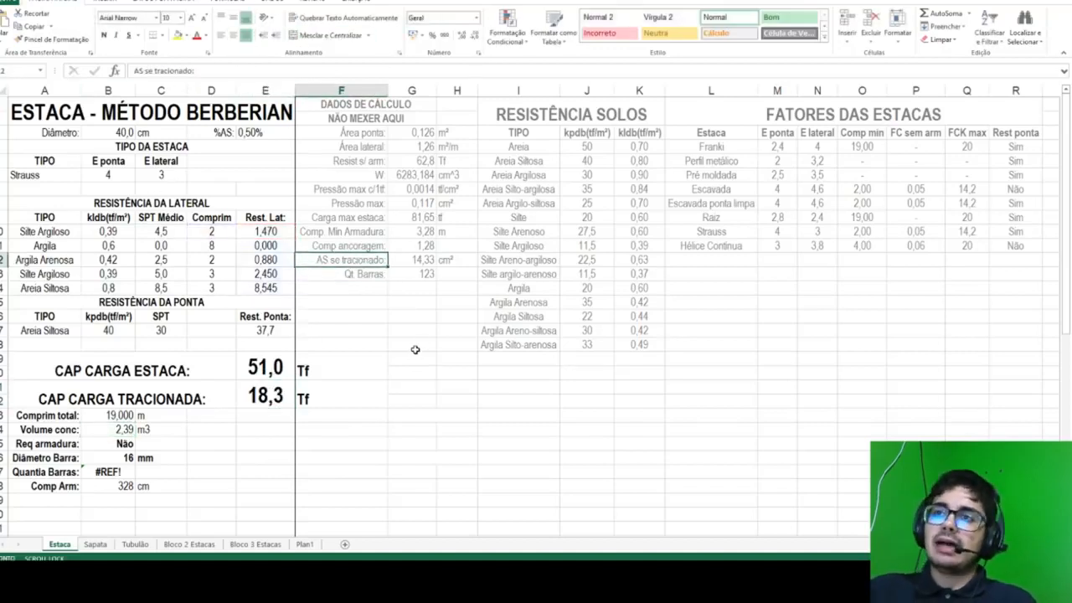
Step: Rename the AS se tracionado label in F12 as "Resist. Aço:"
text(Resist)
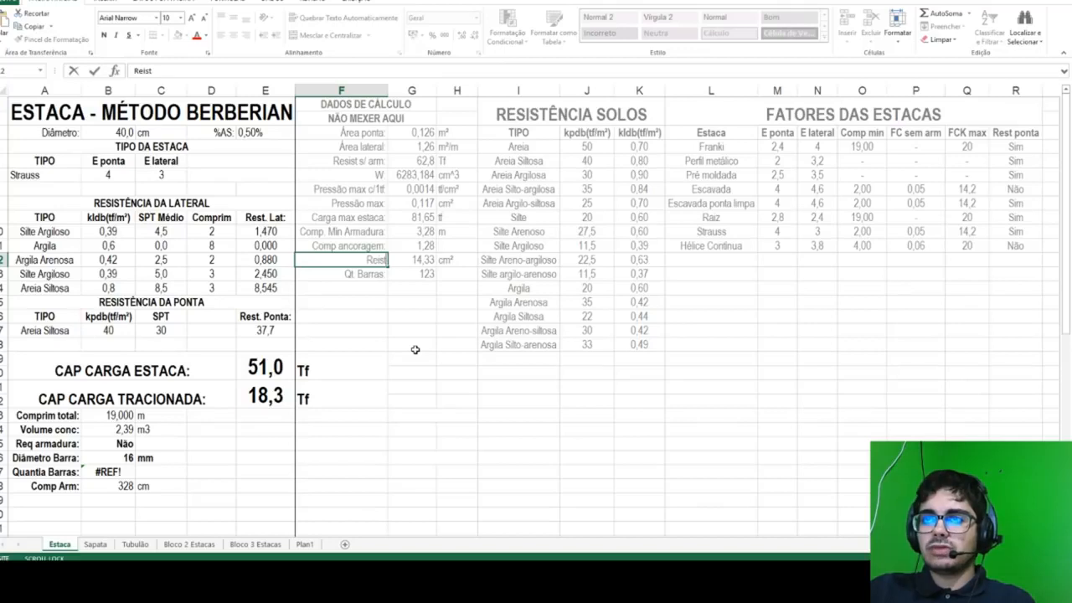
text(sist. Aço:)
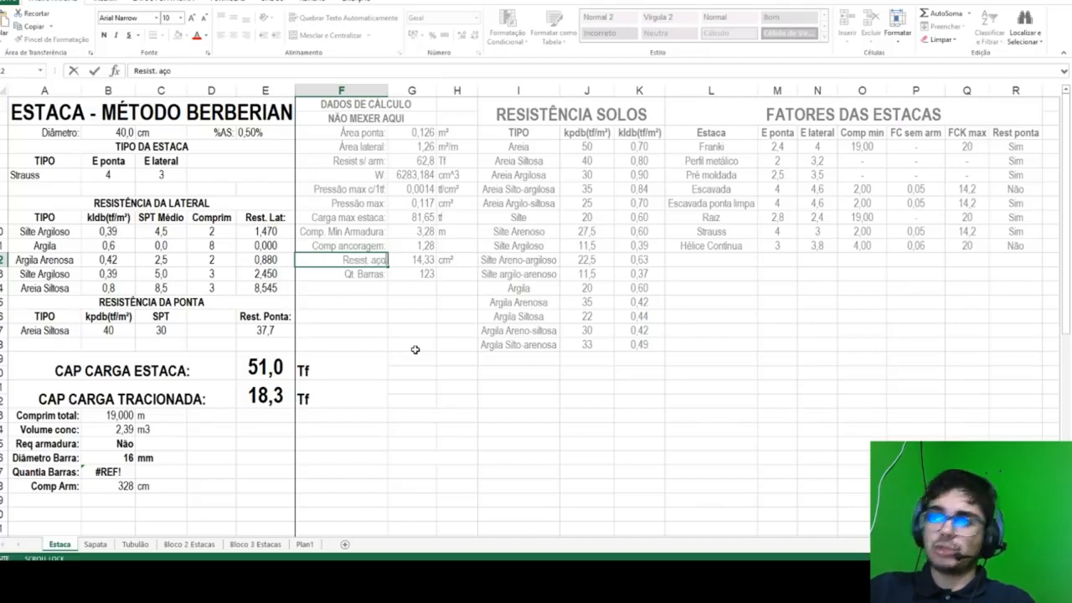
key(Tab)
Step: Enter the steel resistance formula =E3*5/1,15*G3*100^2 in G12, using the steel percentage and the tip area
text(=)
key(Escape)
key(F2)
key(Escape)
text(=)
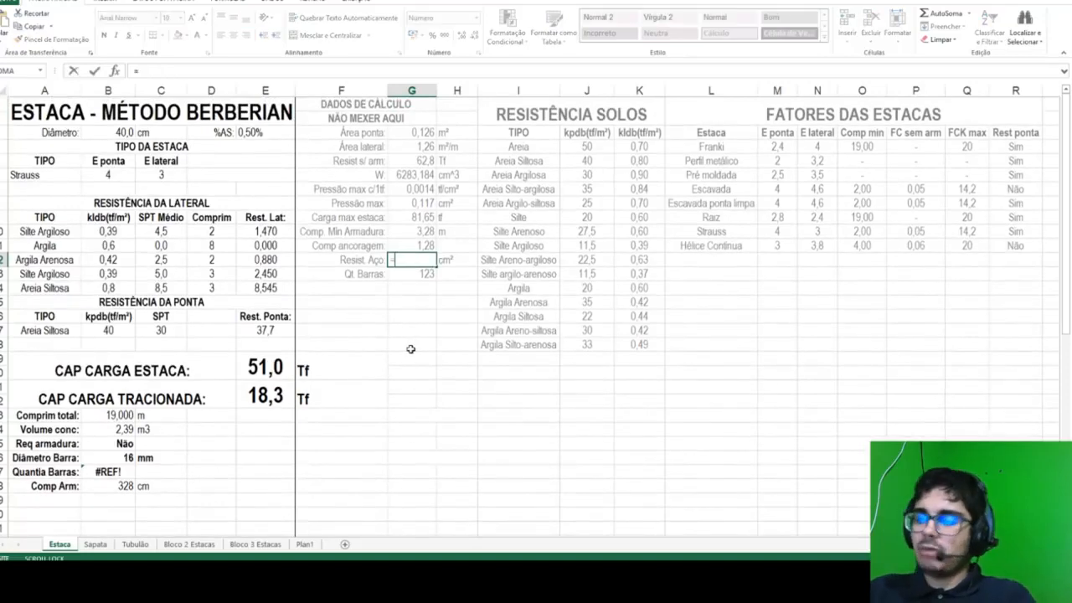
click(252, 132)
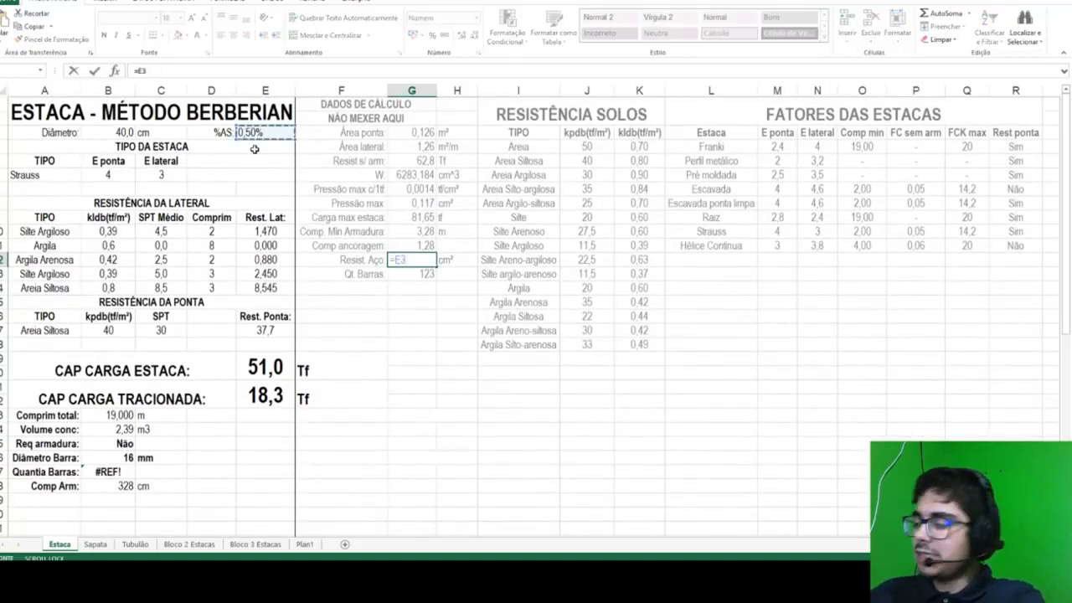
text(*)
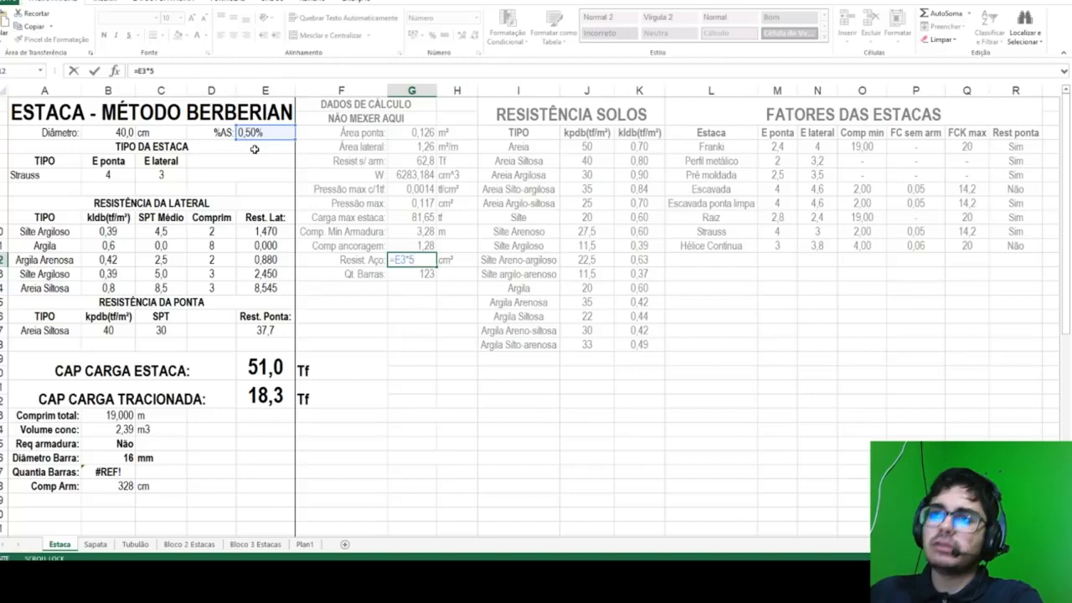
text(5/1,15)
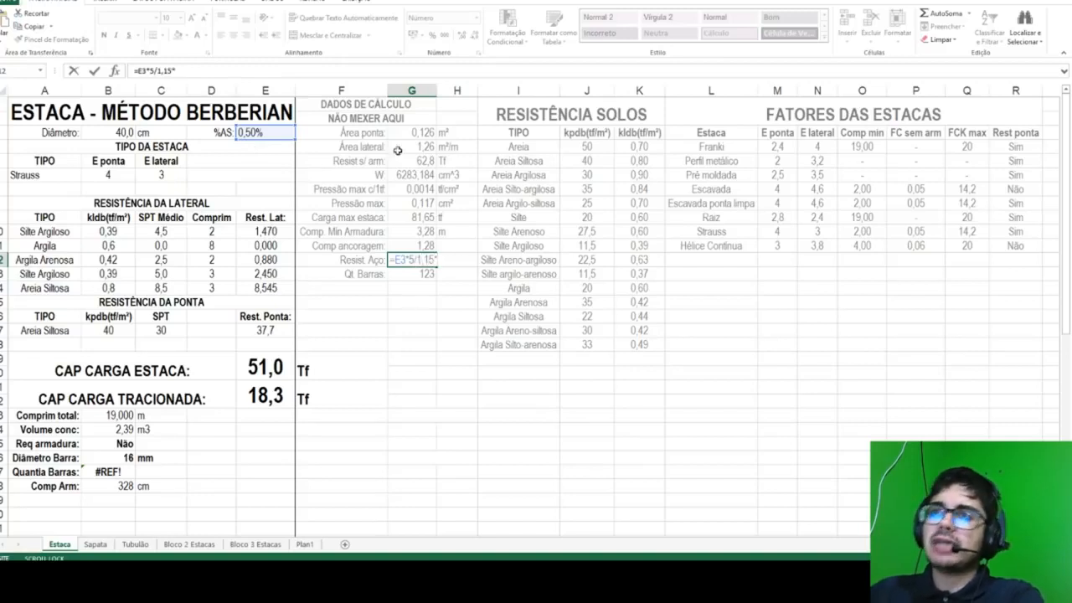
text(*)
click(410, 132)
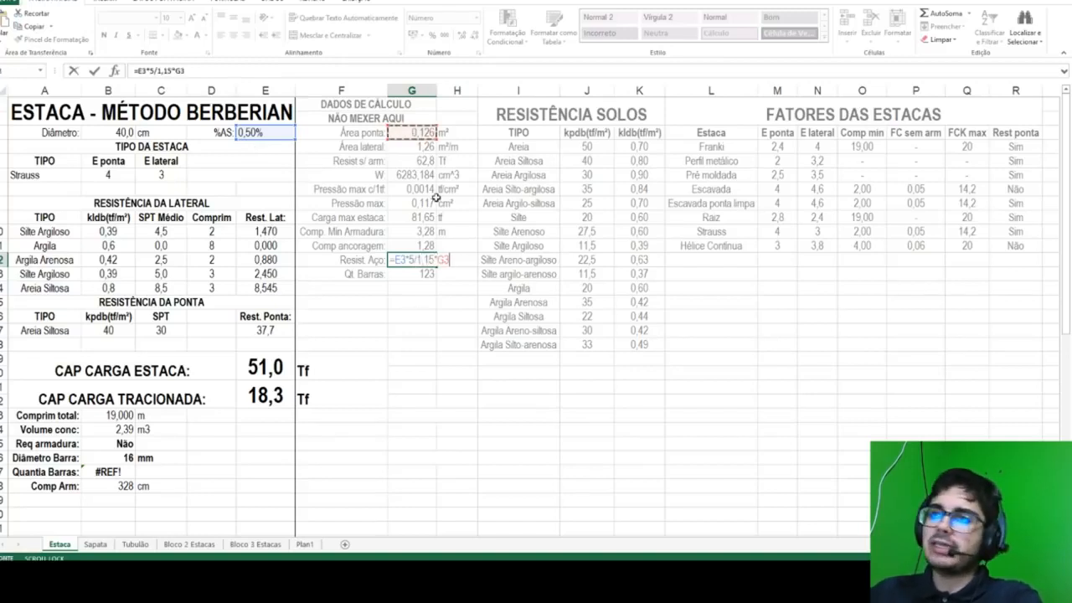
text(*100)
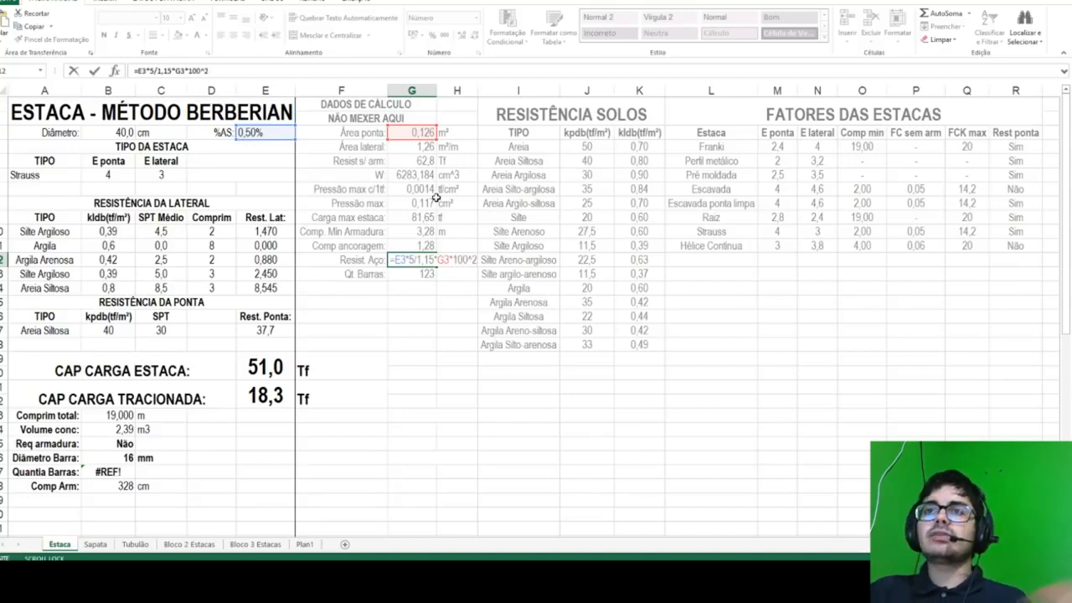
text(^2)
key(Return)
Step: Change the unit beside the Resist. Aço value to tf
key(Left)
click(444, 261)
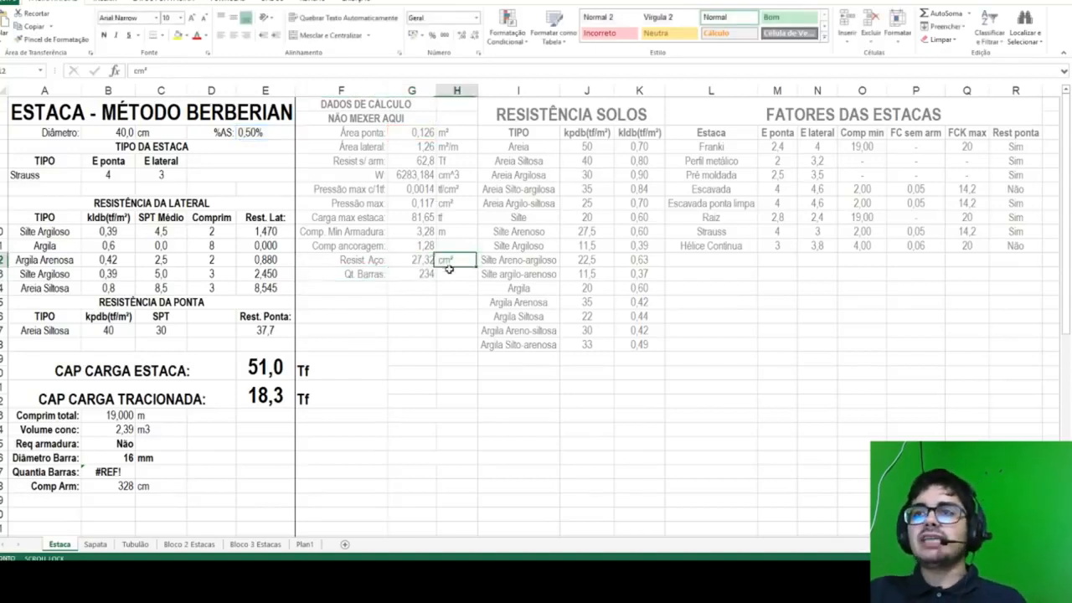
text(tf)
key(Return)
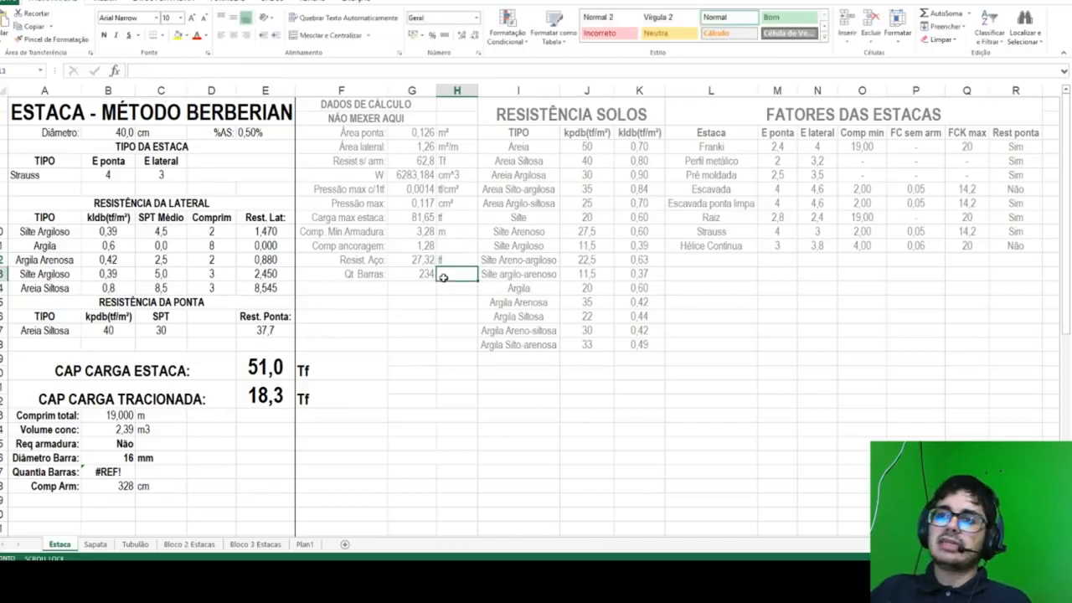
Step: Divide the Resist. Aço formula in G12 by 1,4, making it =E3*5/1,15*G3*100^2/1,4
double_click(419, 260)
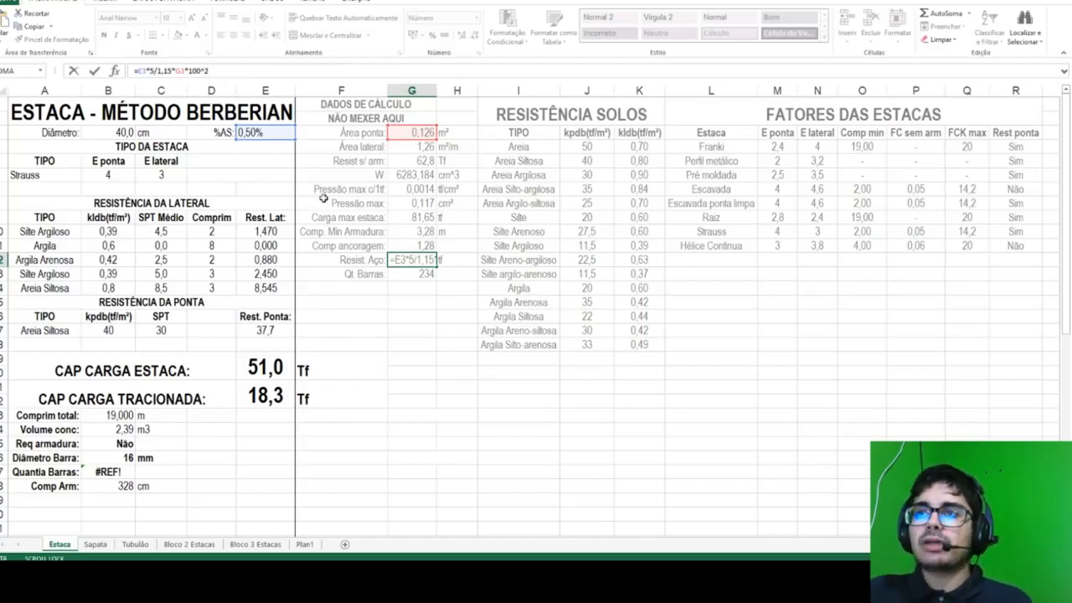
text(/1,4)
key(Return)
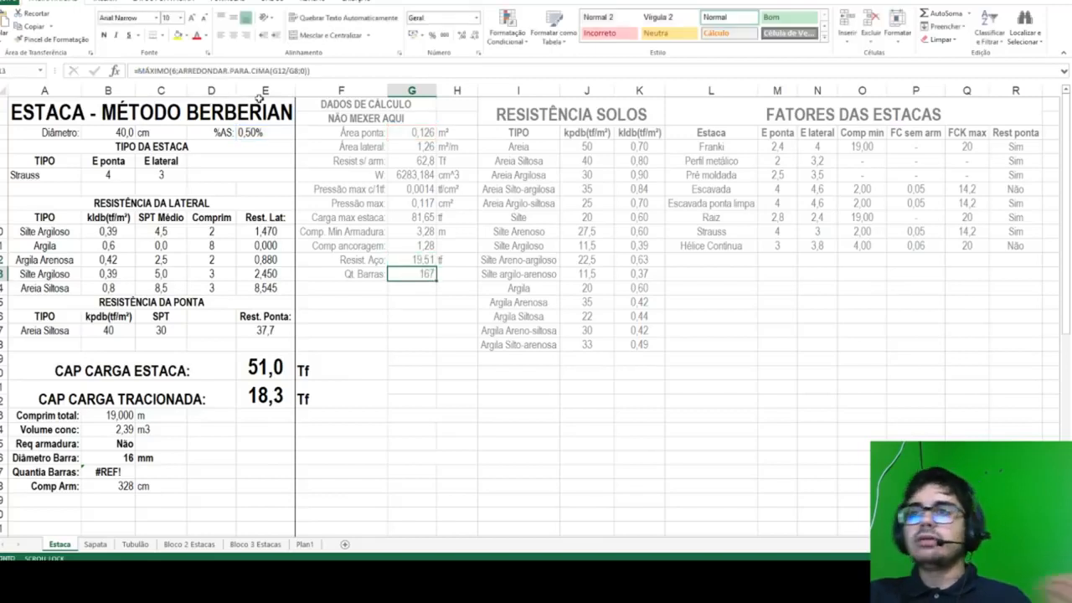
click(420, 261)
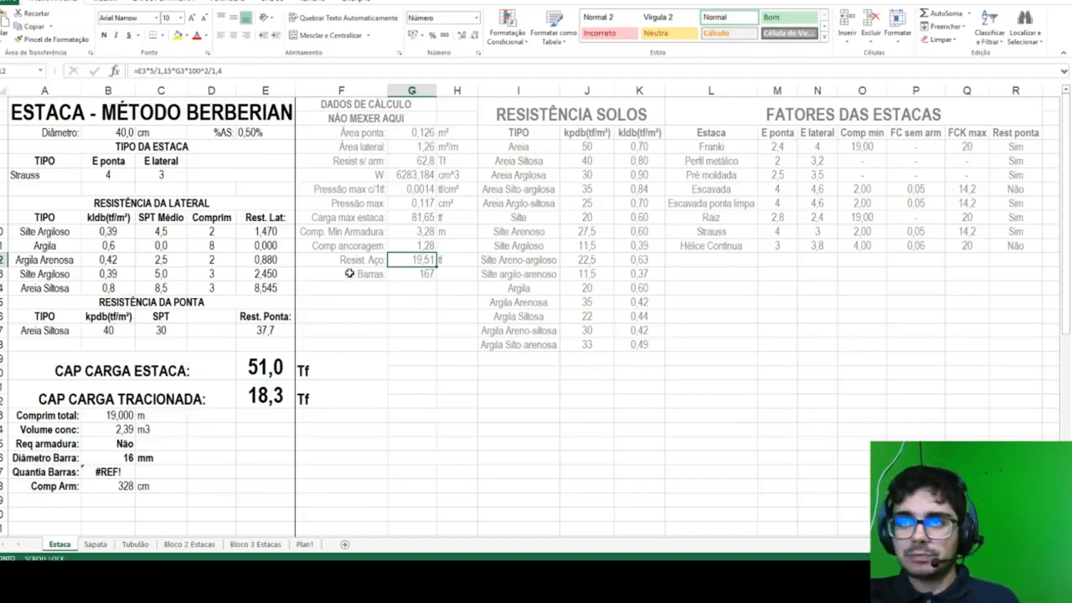
Step: Delete the Qt. Barras label and its formula from F13:G13
drag(349, 273, 413, 273)
click(413, 273)
drag(345, 274, 409, 274)
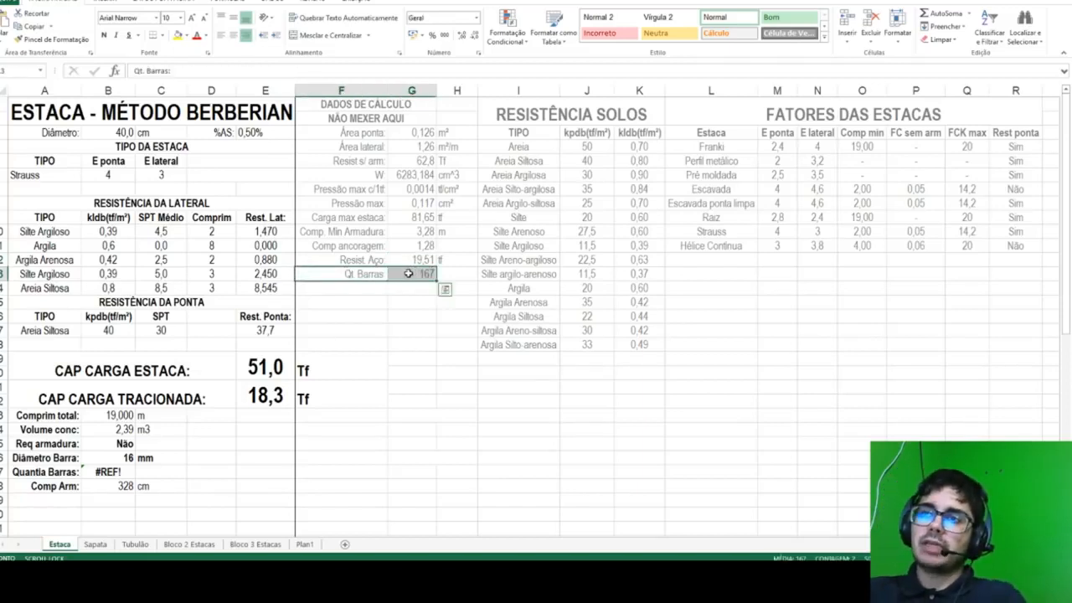
key(Delete)
Step: Reduce the font size of the CAP CARGA ESTACA and CAP CARGA TRACIONADA rows to 10
drag(90, 383, 328, 397)
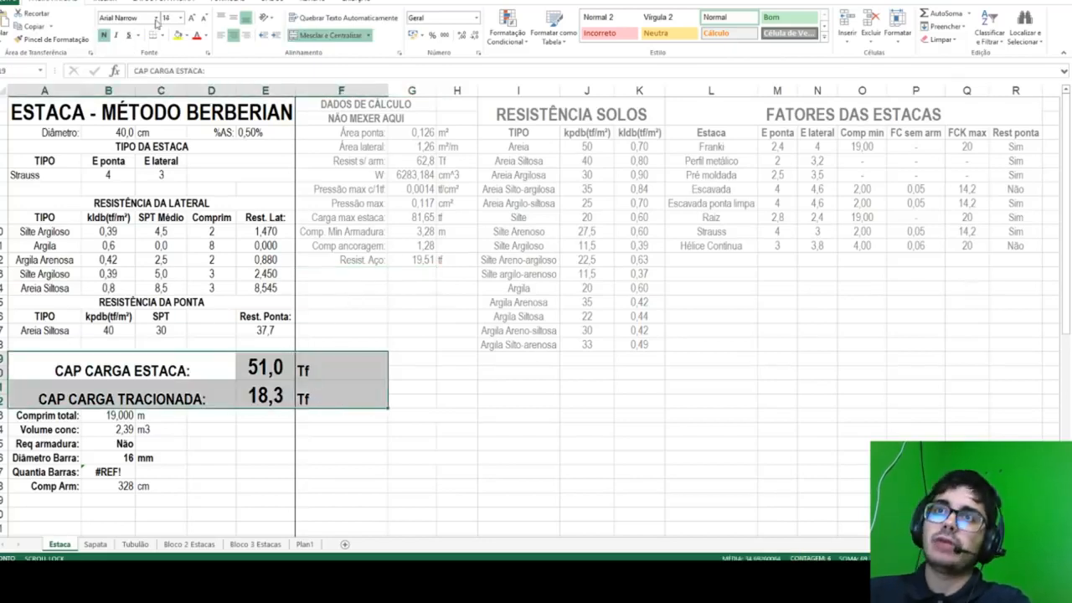
click(180, 18)
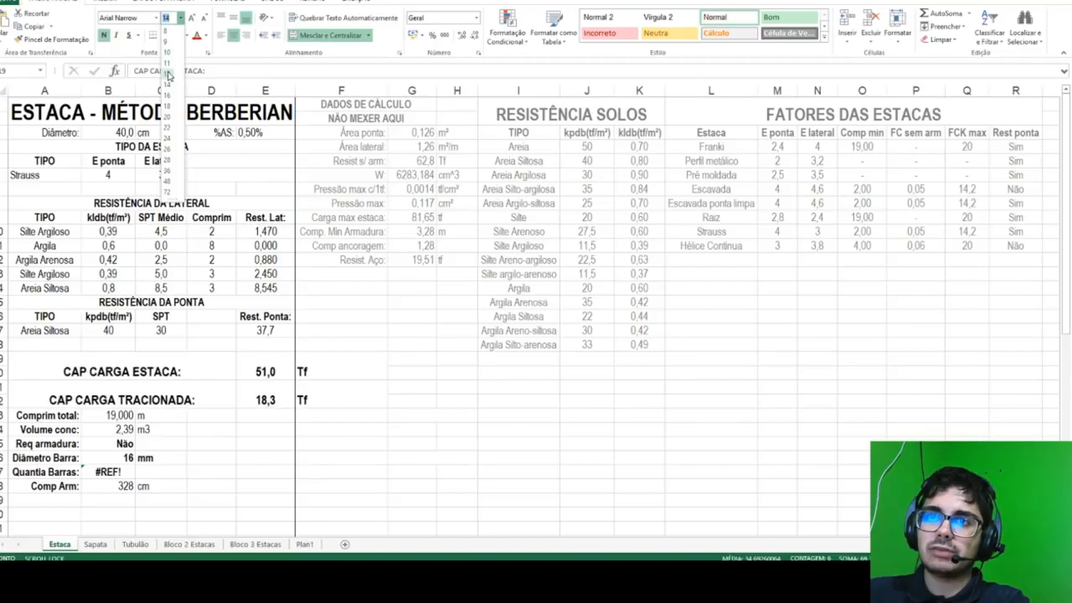
click(166, 52)
Step: Unmerge the label, value and unit cells of CAP CARGA ESTACA, and merge and center the label across A19:C19
click(77, 361)
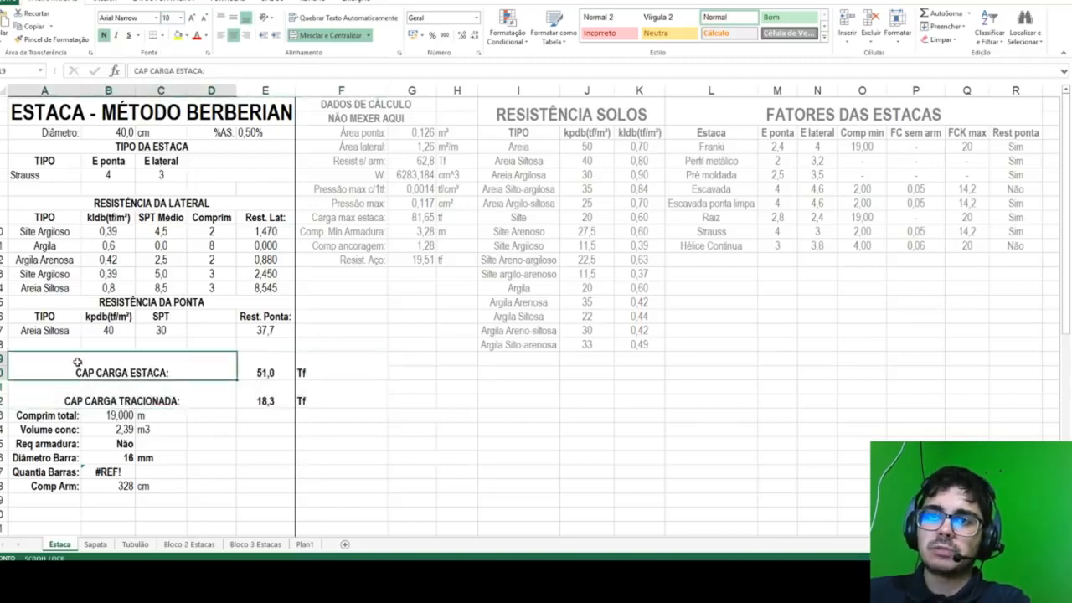
click(322, 36)
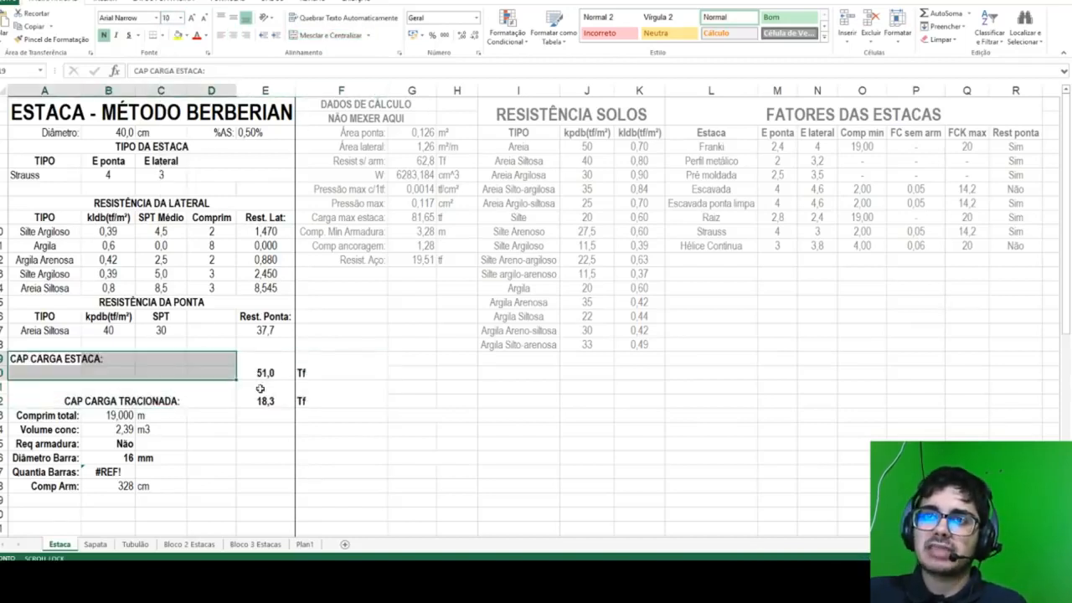
drag(265, 360, 264, 373)
click(323, 35)
drag(335, 372, 335, 358)
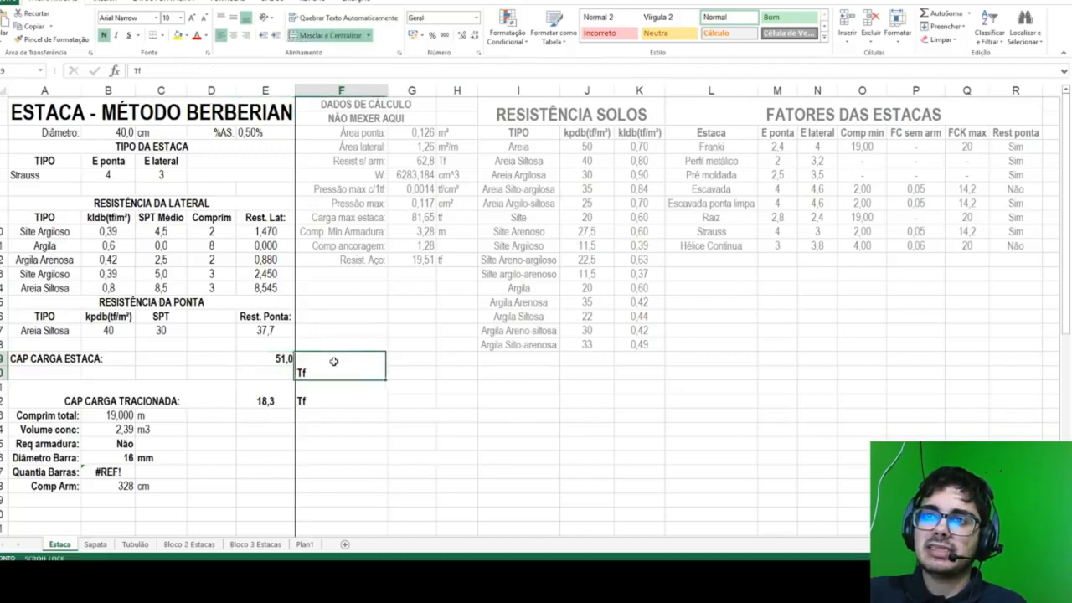
click(333, 41)
drag(70, 357, 173, 358)
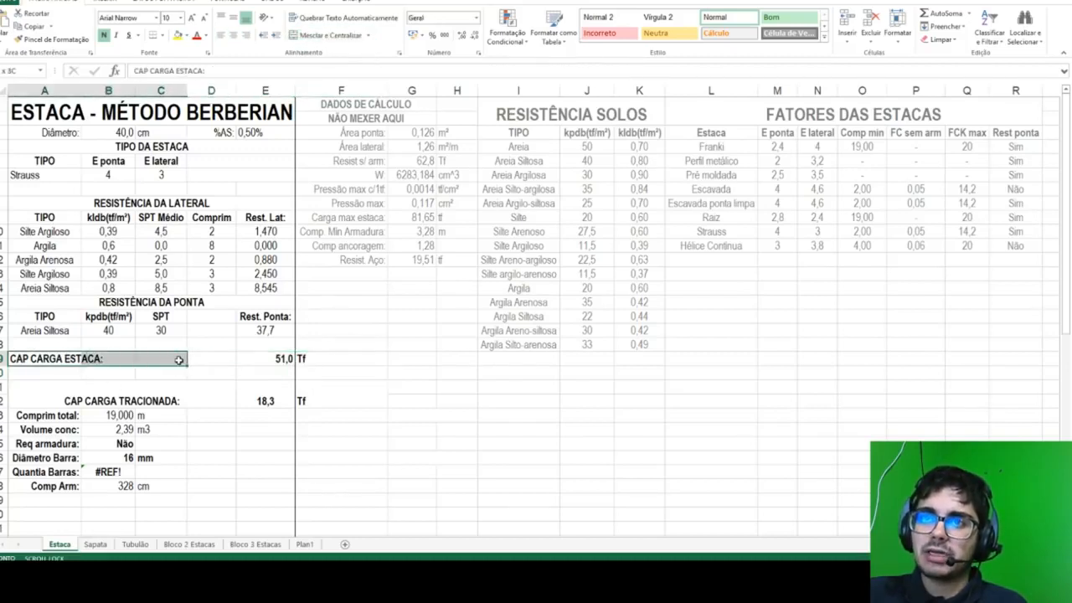
click(322, 35)
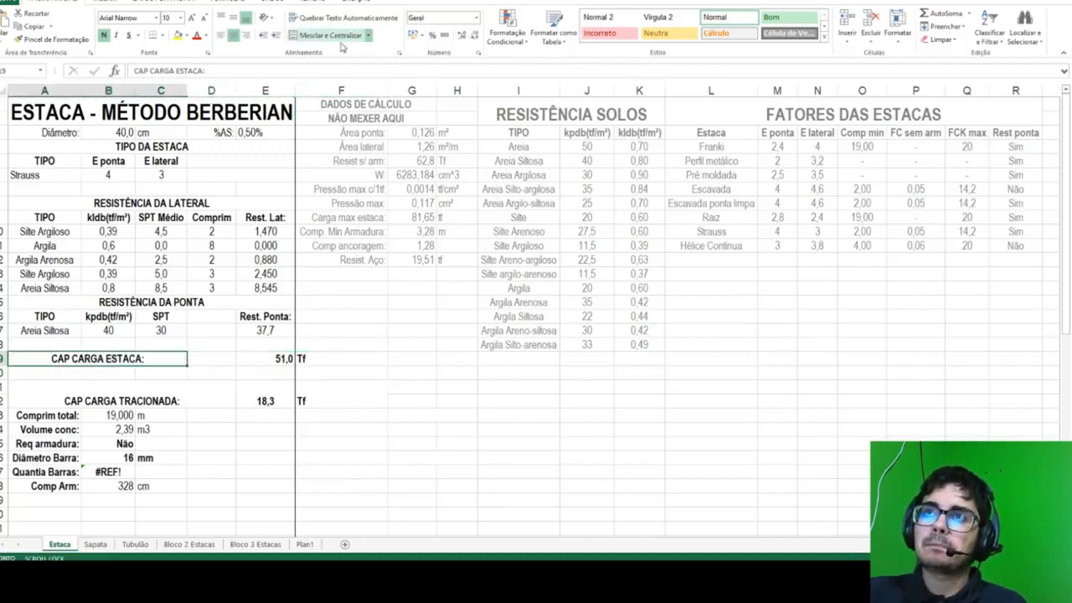
Step: Move the CAP CARGA ESTACA value to D19 and its Tf unit to E19
click(280, 358)
key(ctrl+c)
click(214, 360)
key(ctrl+v)
click(305, 358)
key(ctrl+x)
click(263, 361)
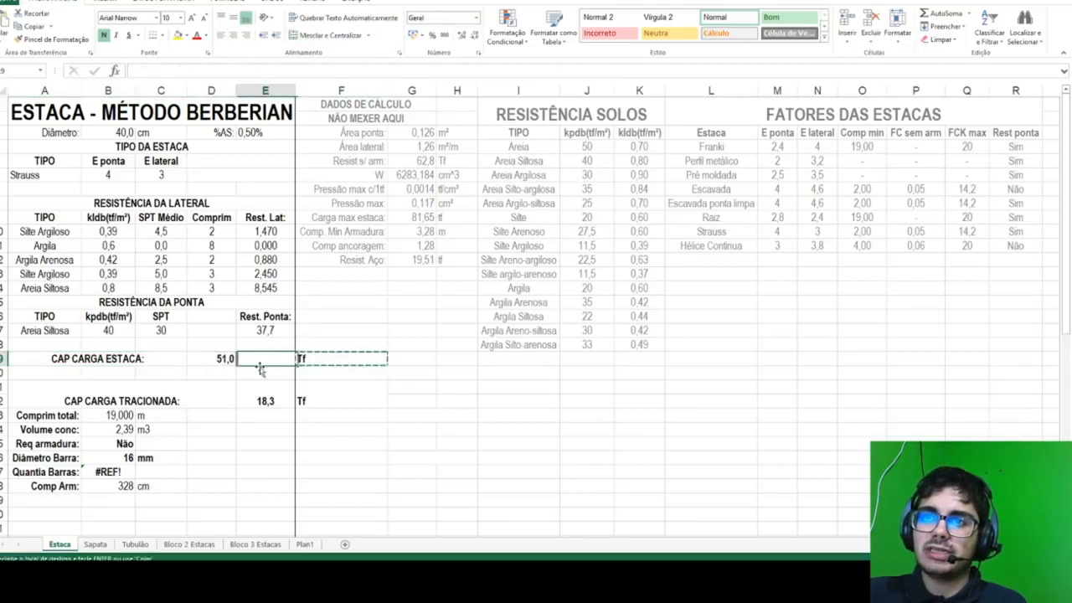
key(ctrl+v)
click(258, 403)
click(251, 358)
click(260, 400)
Step: Unmerge the CAP CARGA TRACIONADA label, merge it across columns A to C only, and move it up to row 20
click(134, 402)
click(325, 35)
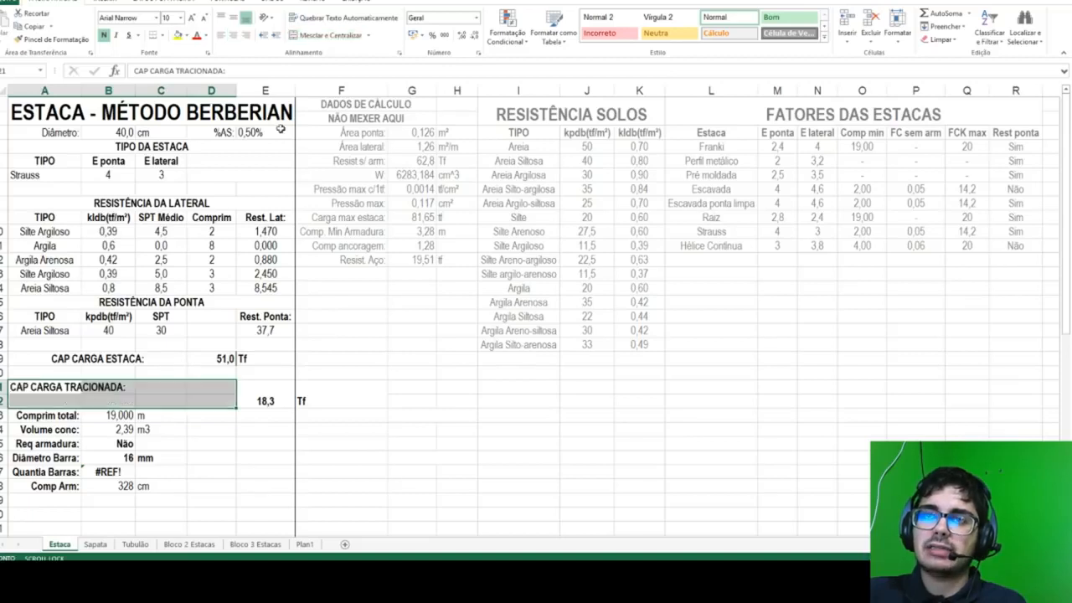
click(72, 396)
drag(70, 387, 162, 389)
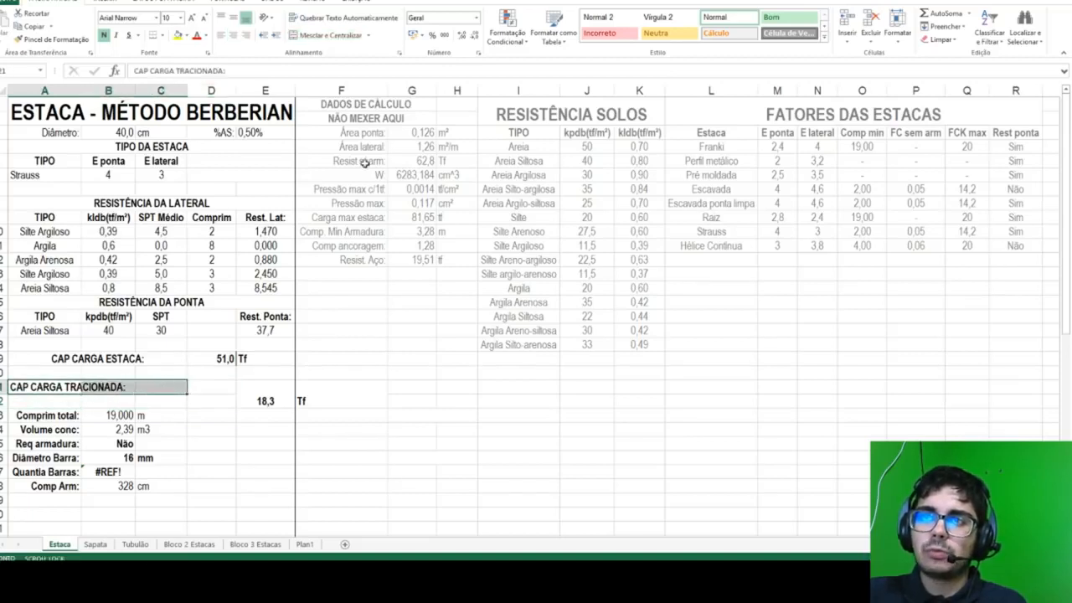
click(342, 37)
key(ctrl+x)
click(50, 375)
key(ctrl+v)
Step: Move the CAP CARGA TRACIONADA value to D20 and unmerge it into a single cell
click(265, 399)
drag(264, 394, 208, 378)
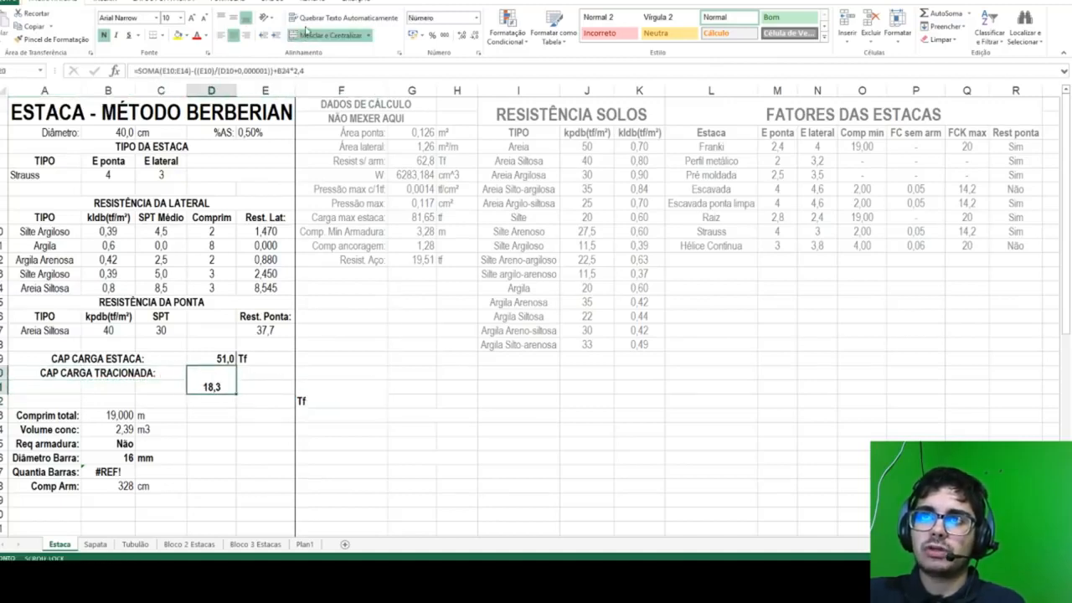
click(315, 36)
click(204, 413)
click(215, 376)
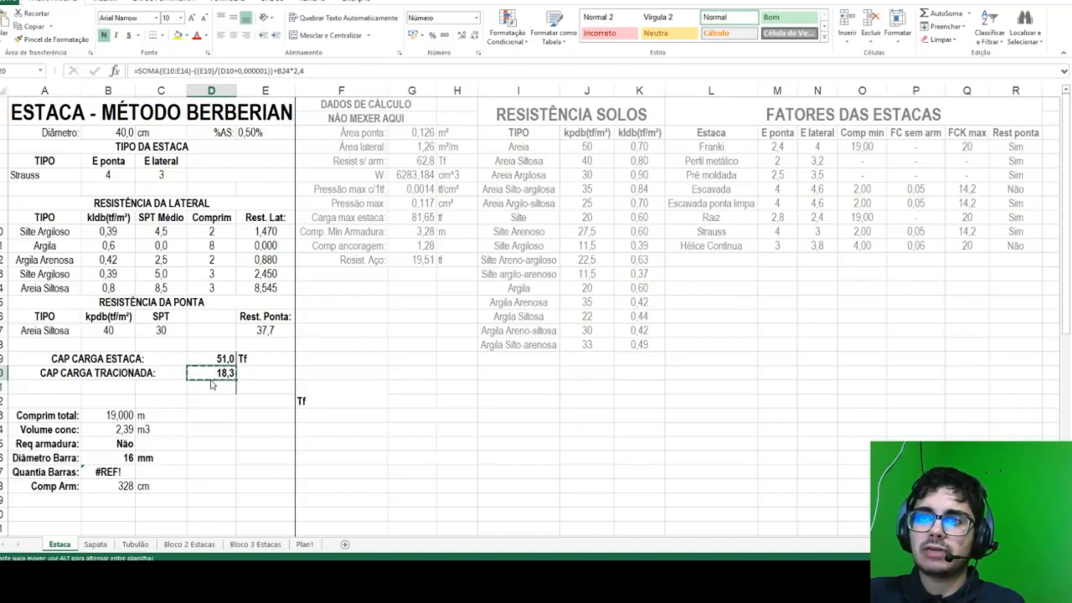
Step: Clear the old Tf unit in F21 and copy the Tf unit from E19 to E20
click(259, 399)
click(331, 404)
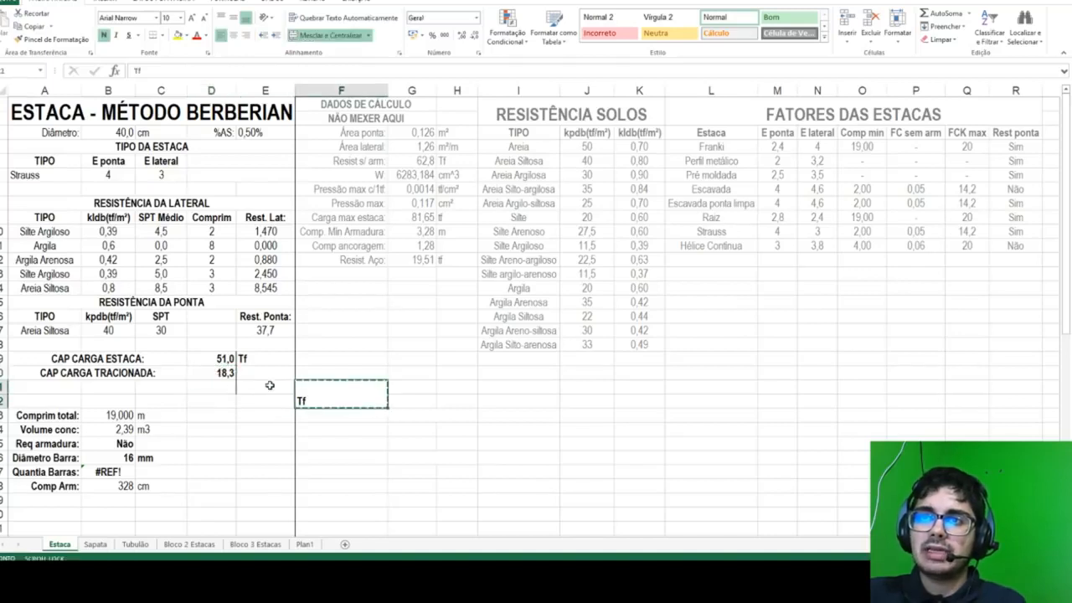
key(Delete)
click(261, 359)
key(ctrl+c)
click(252, 372)
key(ctrl+v)
click(250, 396)
key(Escape)
Step: Copy the CAP CARGA ESTACA label into row 21, below CAP CARGA TRACIONADA
click(107, 390)
click(130, 360)
key(ctrl+c)
key(Down)
key(Down)
key(ctrl+v)
key(Escape)
Step: Rename the CAP CARGA ESTACA label in row 19 as "CAP CARGA SEM ARMADURA:"
click(129, 361)
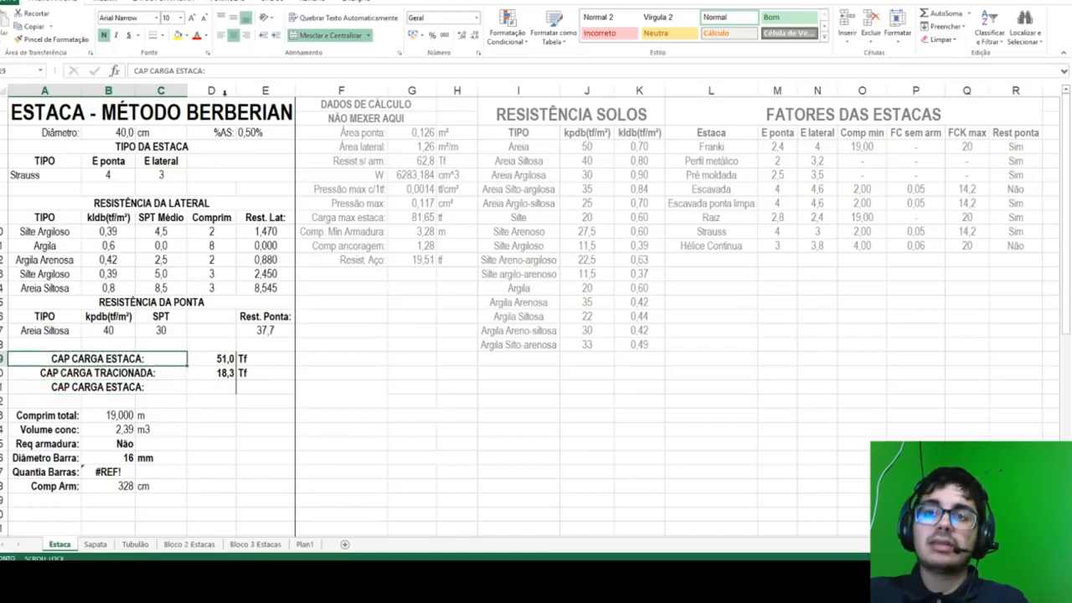
double_click(190, 70)
text(SEM ARMADURA:)
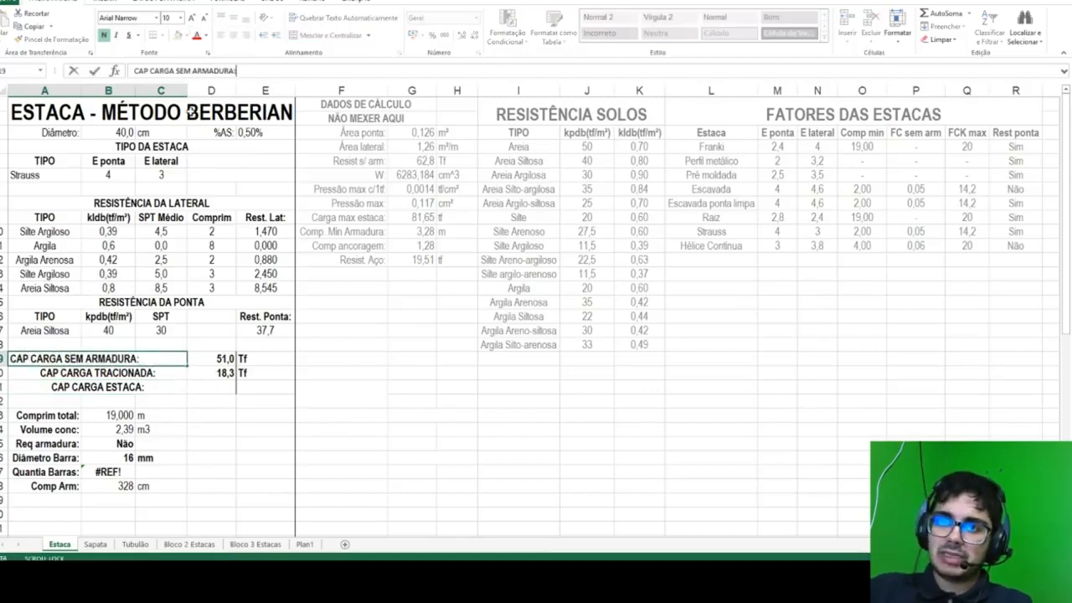
key(Return)
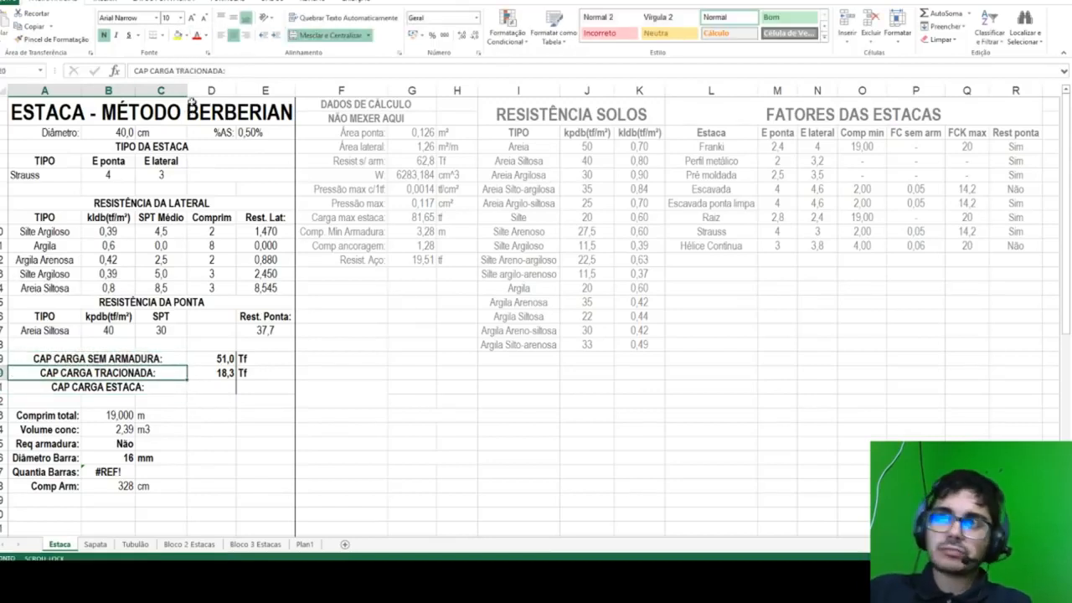
Step: Rewrite the "CAP CARGA TRACIONADA:" label in row 20 as "Cap carga tracionada com armadura int:"
click(222, 71)
text(C)
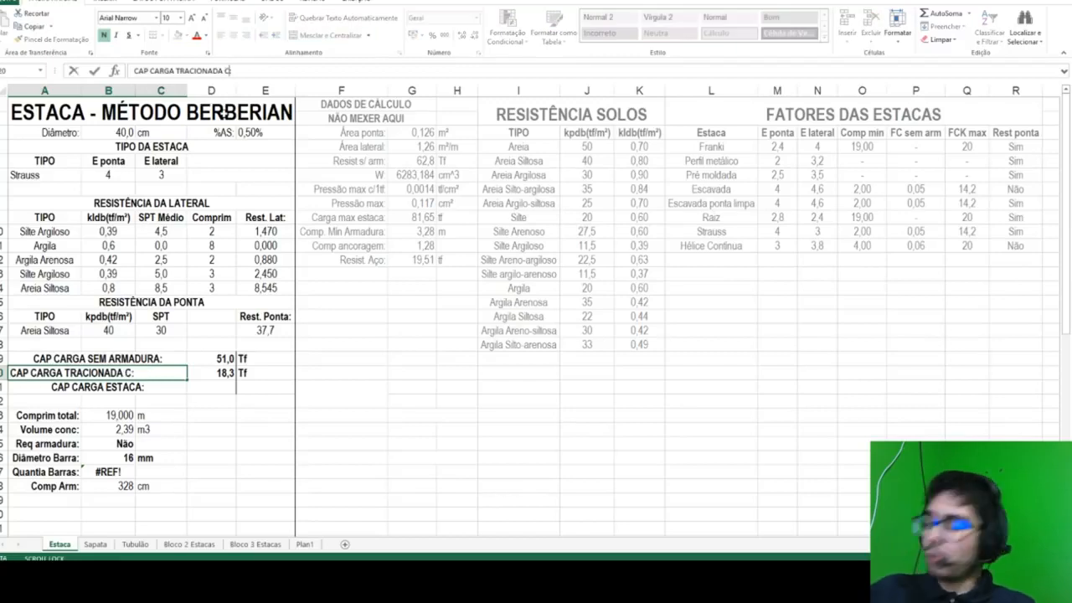
text(/ ARM INTE)
key(BackSpace)
key(BackSpace)
key(BackSpace)
key(BackSpace)
key(BackSpace)
key(BackSpace)
key(BackSpace)
key(BackSpace)
key(BackSpace)
key(BackSpace)
key(BackSpace)
key(BackSpace)
key(BackSpace)
key(BackSpace)
key(BackSpace)
key(BackSpace)
key(BackSpace)
key(BackSpace)
key(BackSpace)
key(BackSpace)
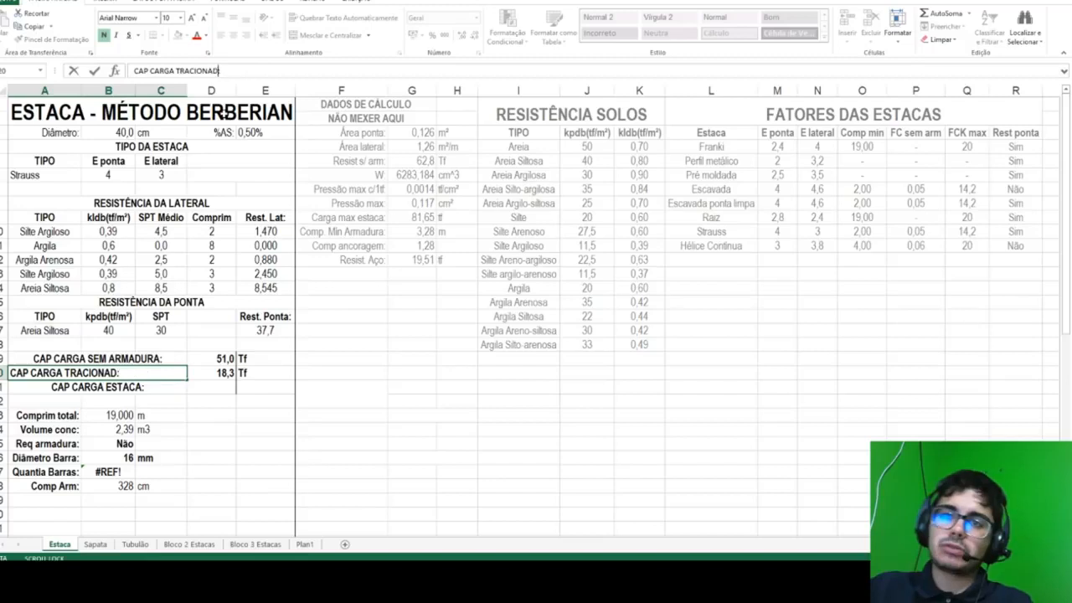
text(Cap Car)
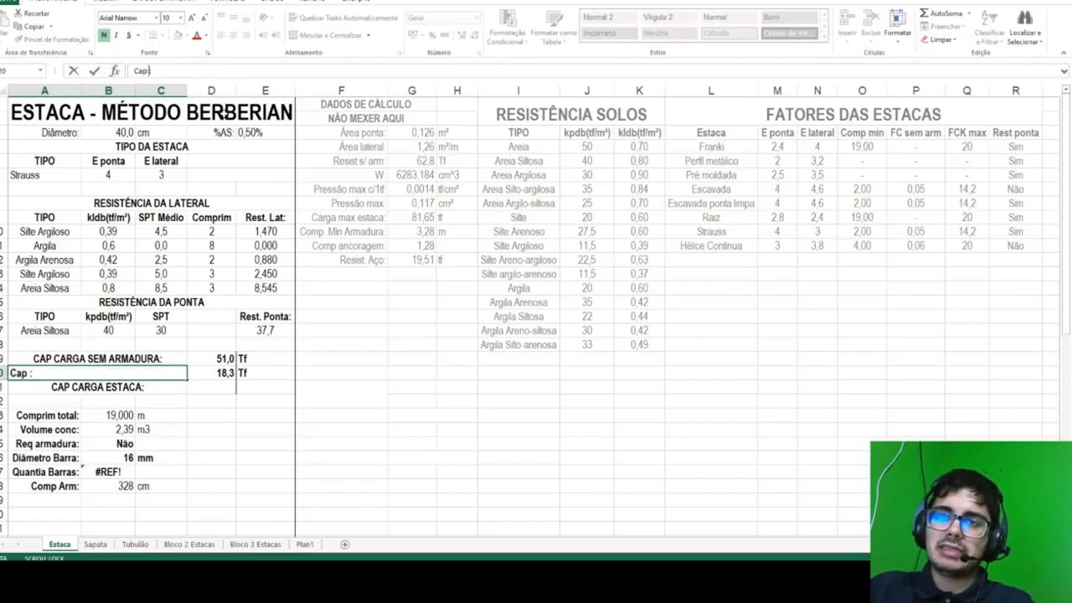
text(ga)
key(BackSpace)
key(BackSpace)
key(BackSpace)
key(BackSpace)
key(BackSpace)
text(carga c)
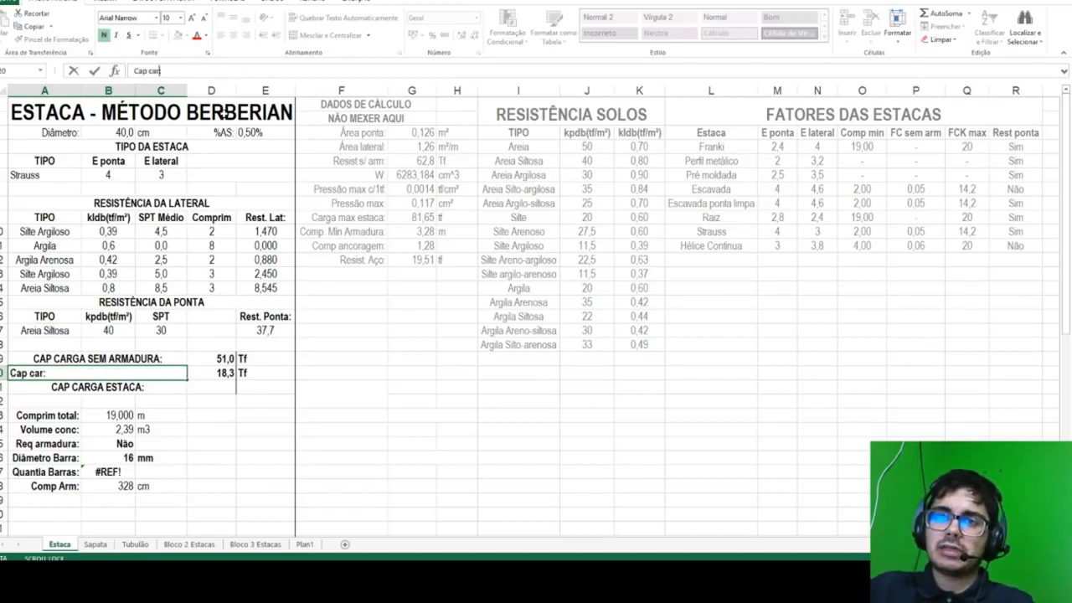
text(racionada com)
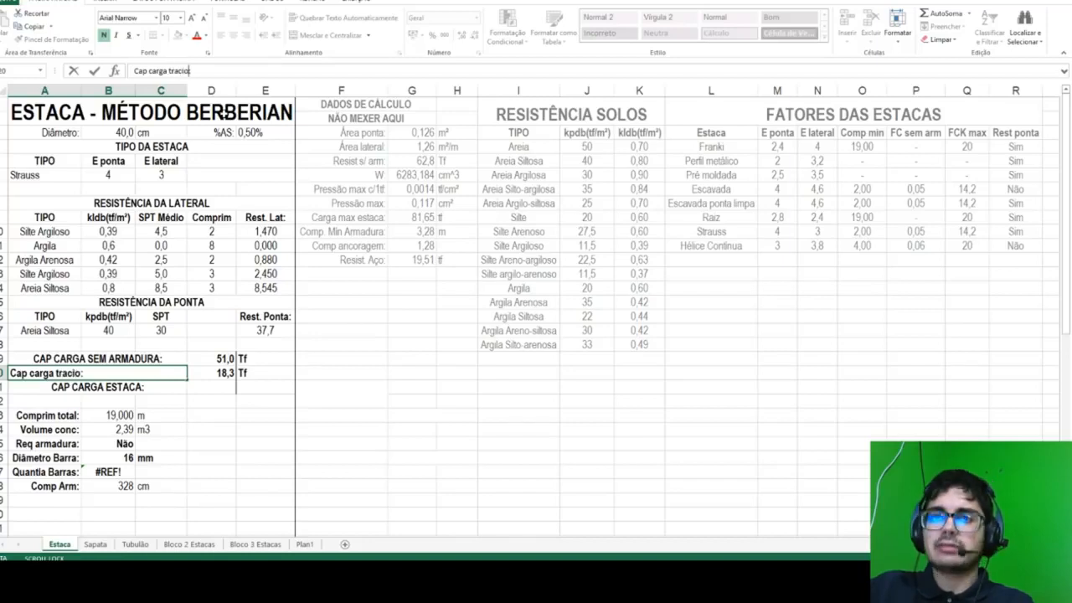
text( armadura int)
key(Return)
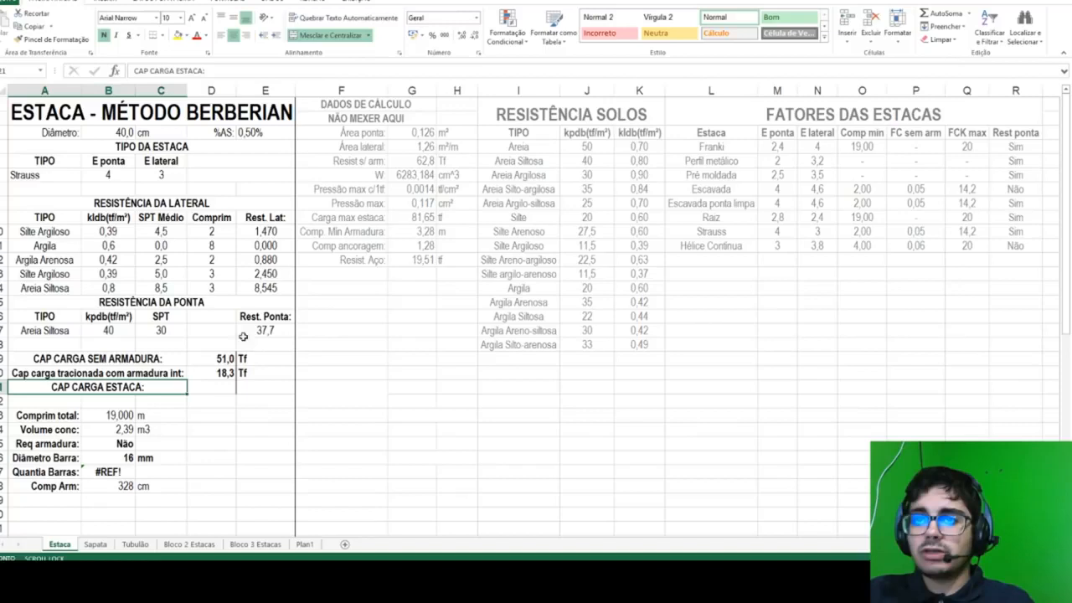
Step: Remove the borders from D19:E22 and redraw the block's dividing line with a left border on F19:F25
drag(228, 358, 272, 402)
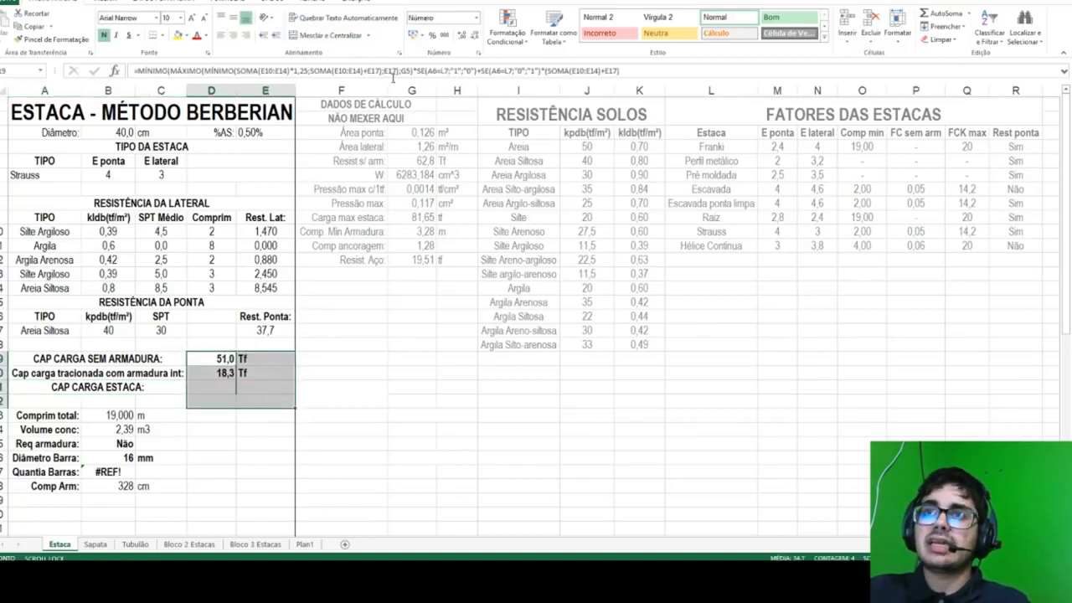
click(161, 35)
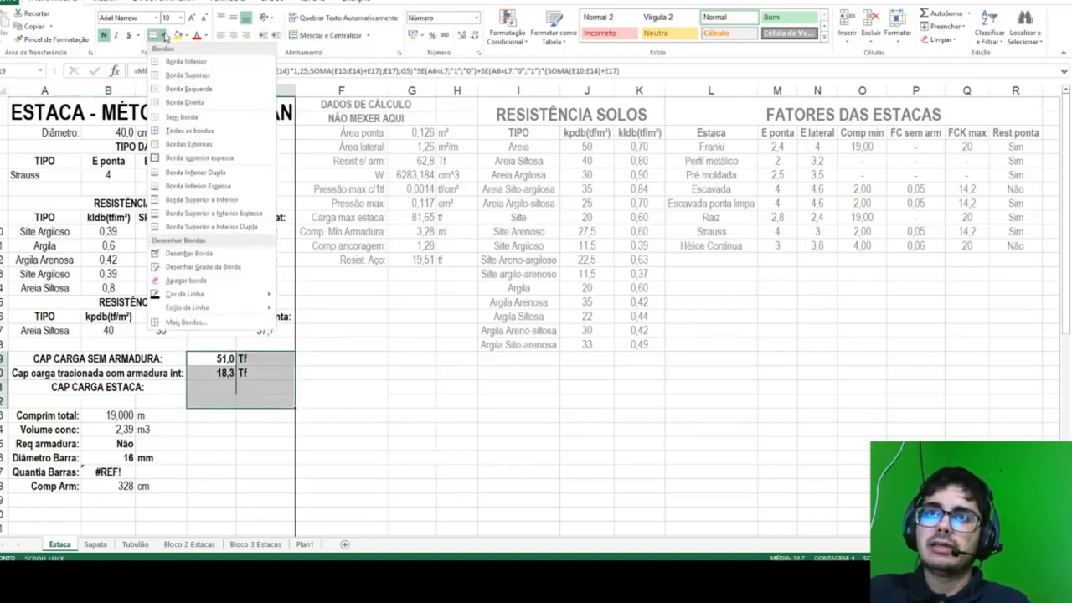
click(189, 131)
click(423, 356)
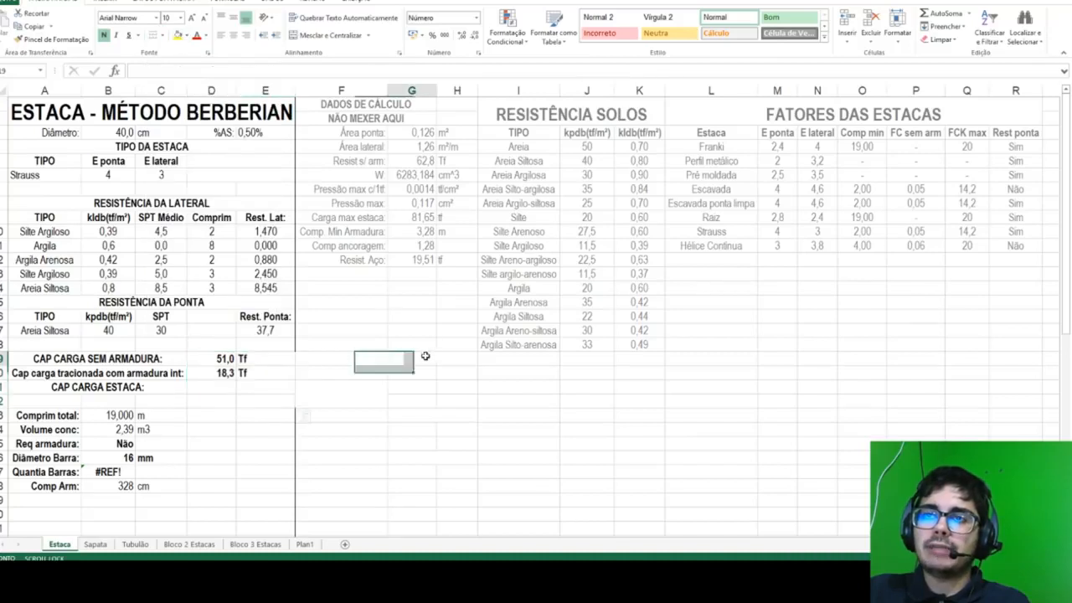
click(323, 360)
drag(307, 382, 335, 443)
click(162, 35)
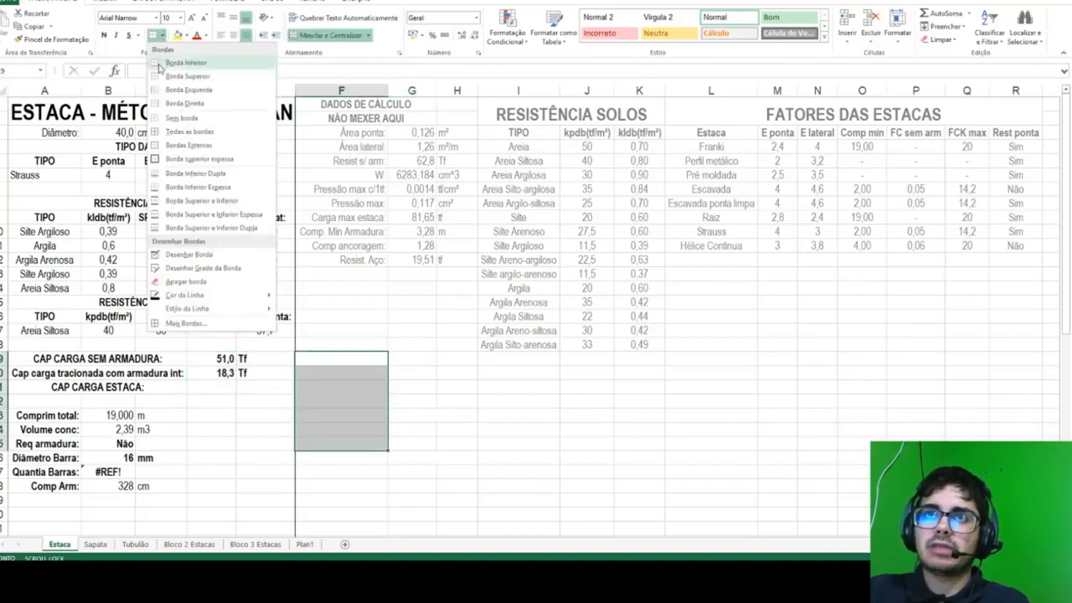
click(176, 94)
Step: Remove the term -((E10)/(D10+0,000001)) from the tension capacity formula in D20
click(214, 385)
click(217, 372)
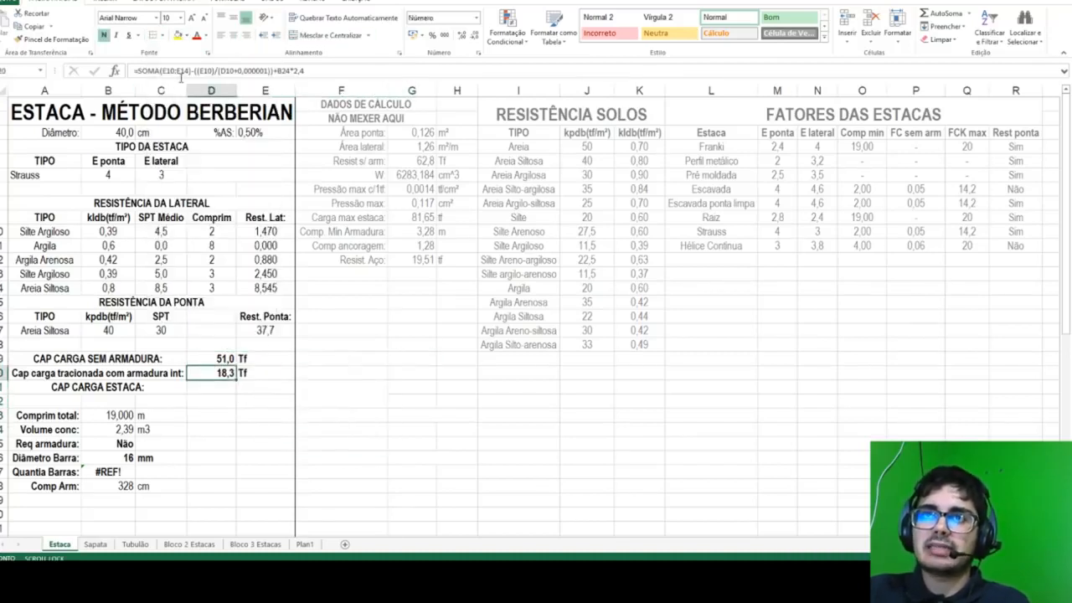
click(138, 70)
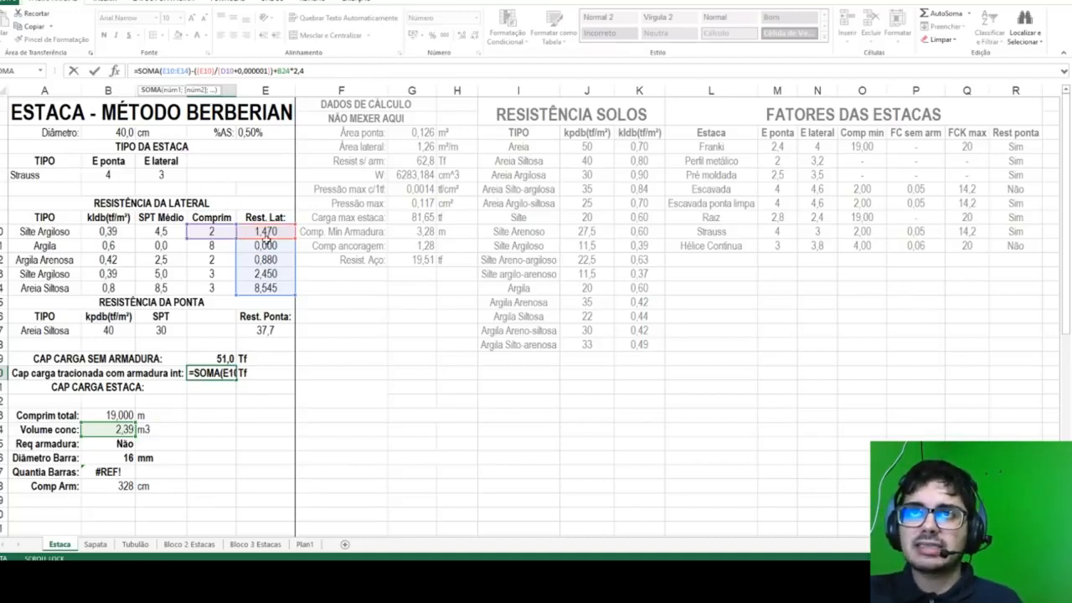
drag(195, 70, 270, 71)
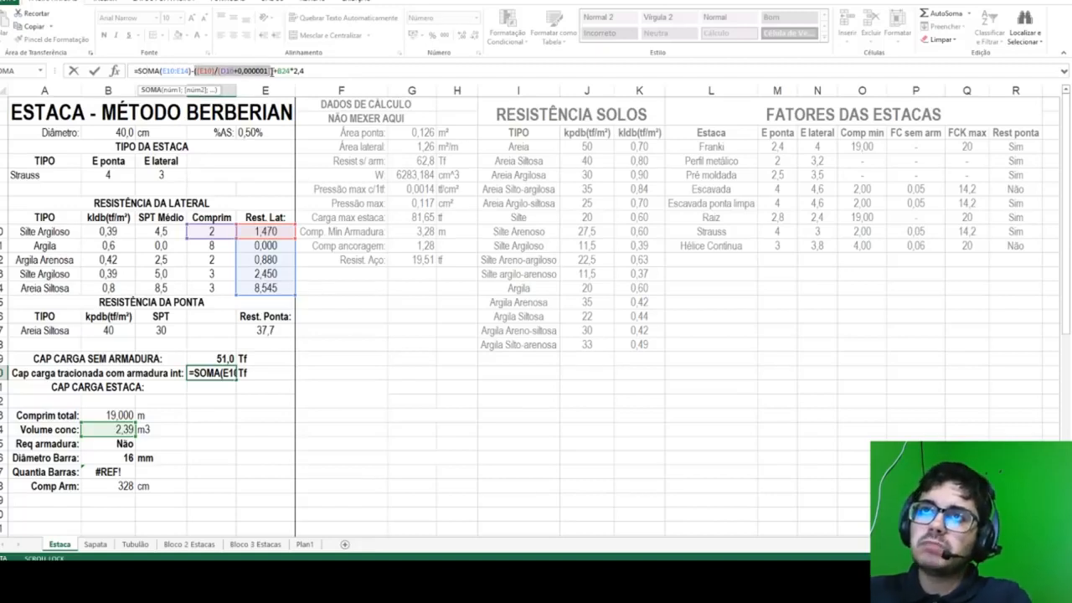
key(BackSpace)
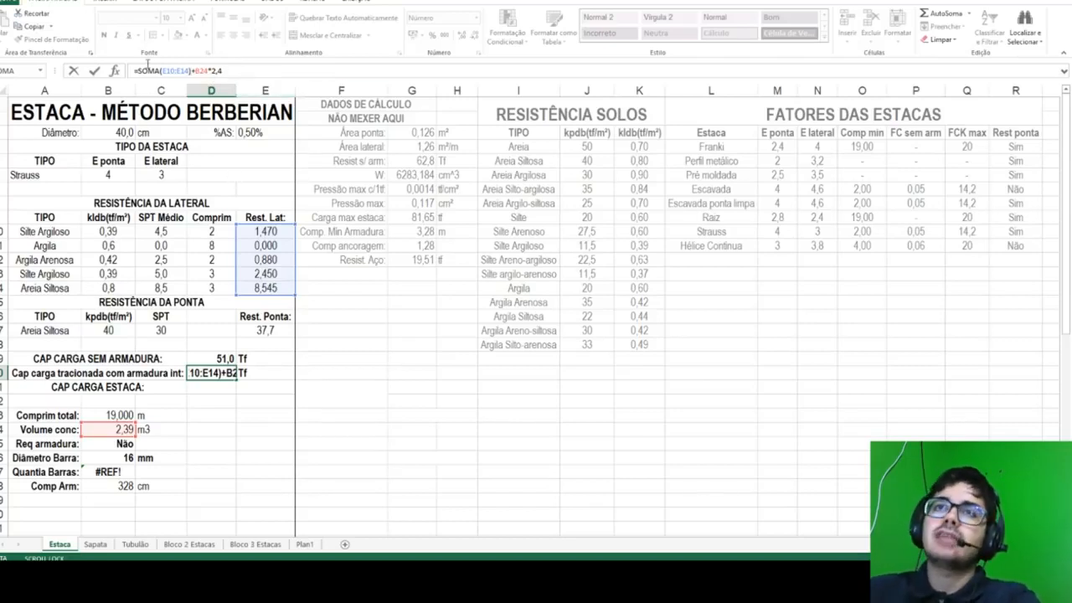
Step: Limit the D20 formula to the steel resistance, making it =MÍNIMO(SOMA(E10:E14)+B24*2,4;G12)
text(minimo)
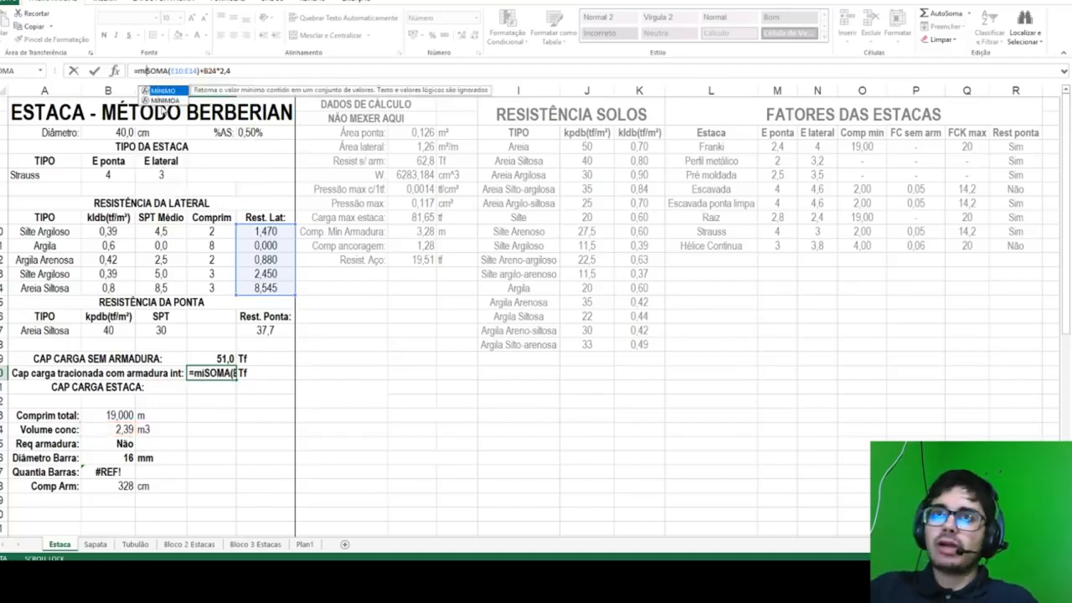
text(()
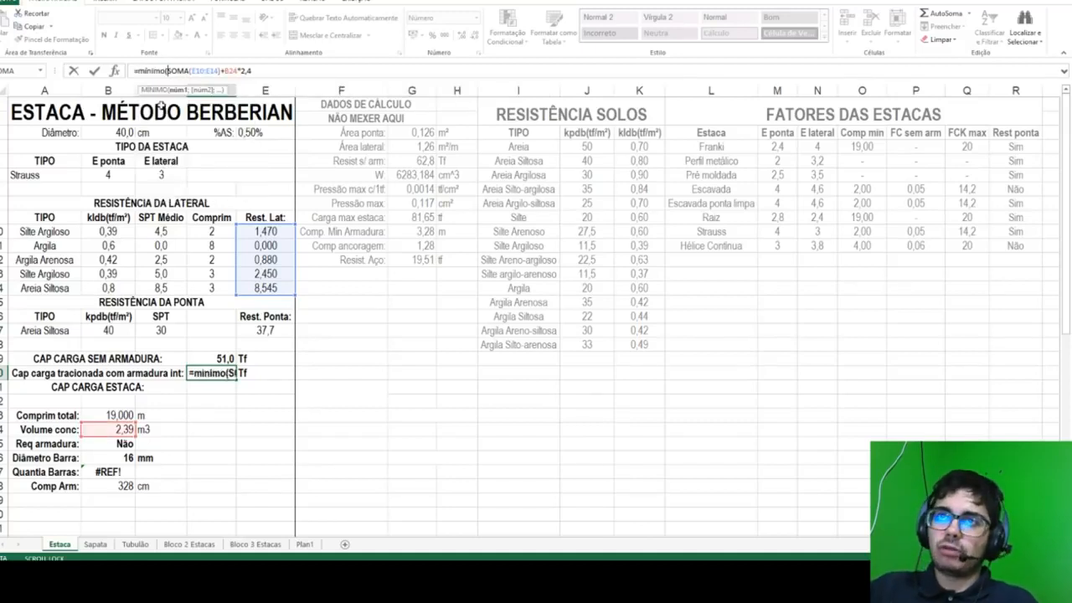
click(283, 70)
text(;)
click(408, 257)
text())
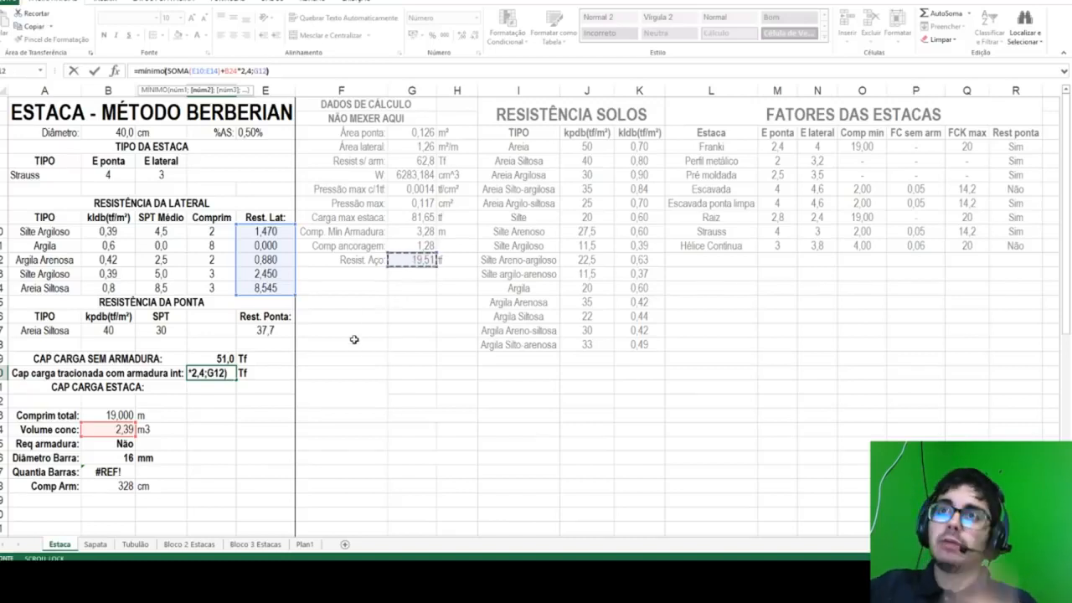
key(Return)
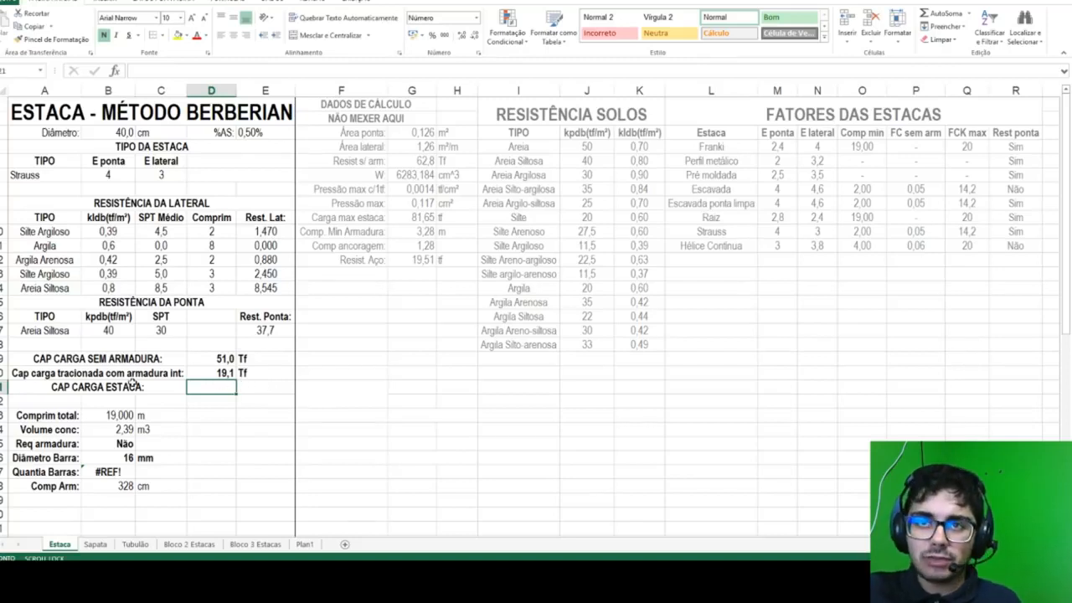
Step: Change the "CAP CARGA ESTACA:" label in row 21 to "Cap carga com armadura integral:"
click(132, 384)
text(Cap carga com armadura integral:)
key(Tab)
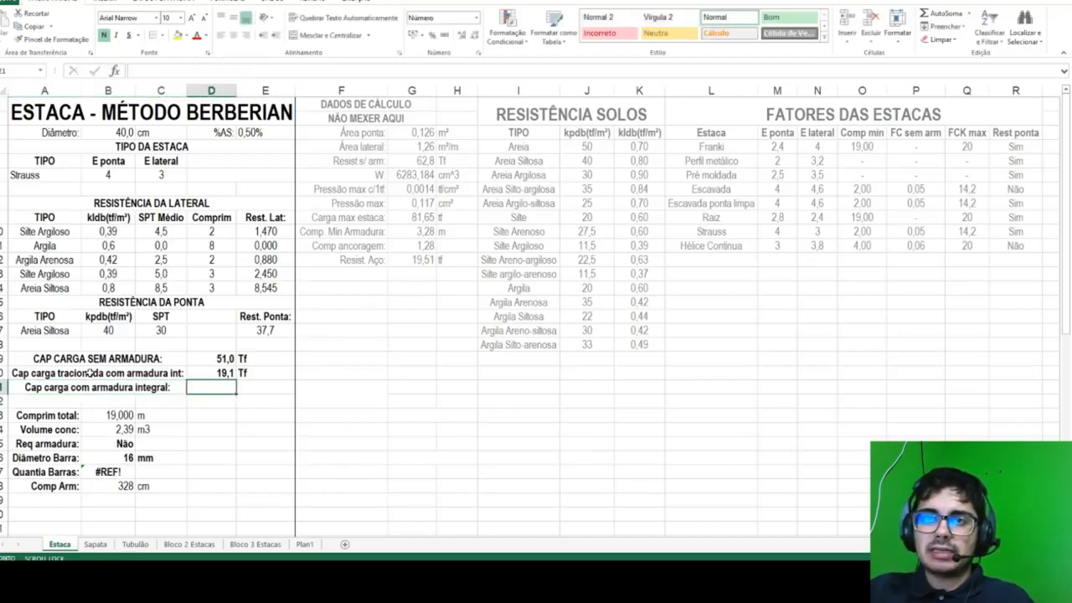
Step: Relabel row 19 as "Cap carga com armadura ligação:" and right-align the three load capacity labels in rows 19 to 21
click(90, 359)
text(Capa)
key(BackSpace)
text(carga sem a)
key(BackSpace)
key(BackSpace)
key(BackSpace)
key(BackSpace)
key(BackSpace)
text(armaud)
key(BackSpace)
key(BackSpace)
text(dur)
key(BackSpace)
key(BackSpace)
key(BackSpace)
key(BackSpace)
key(BackSpace)
key(BackSpace)
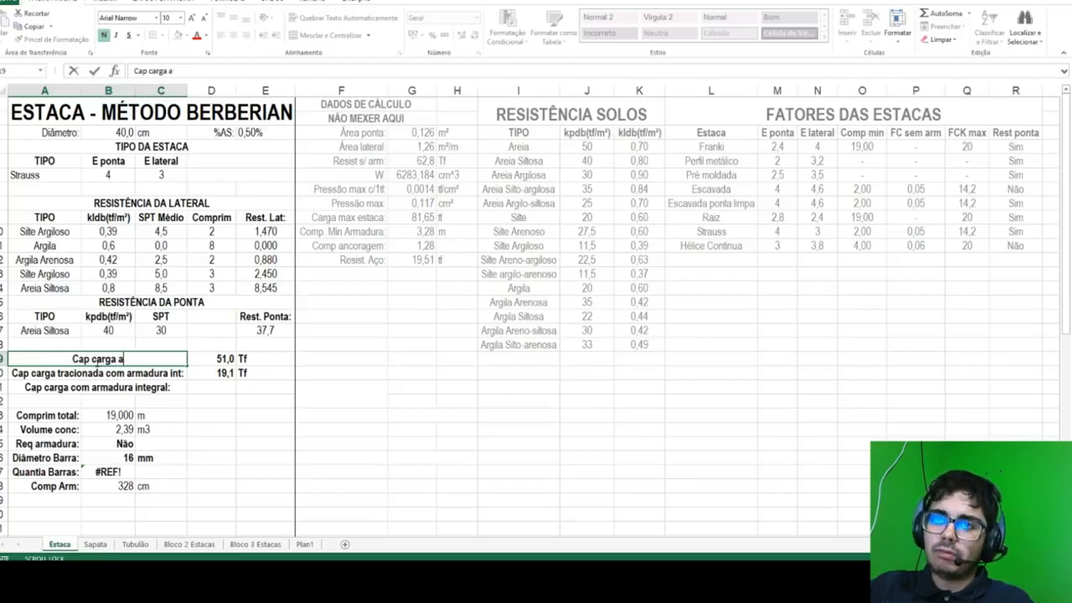
key(BackSpace)
text(com armadura ligaç)
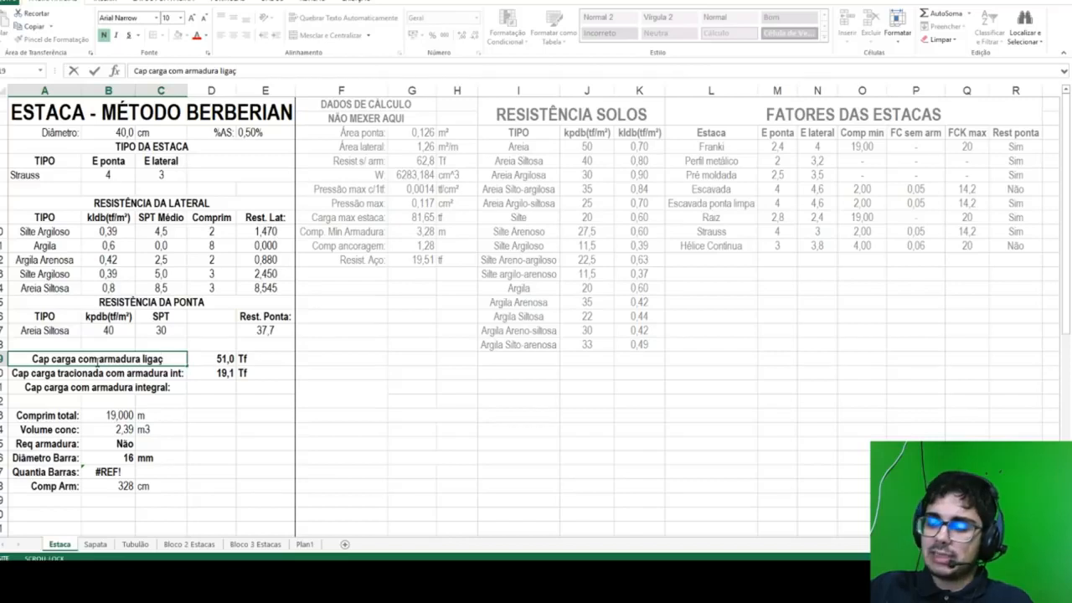
text(ão:)
key(Return)
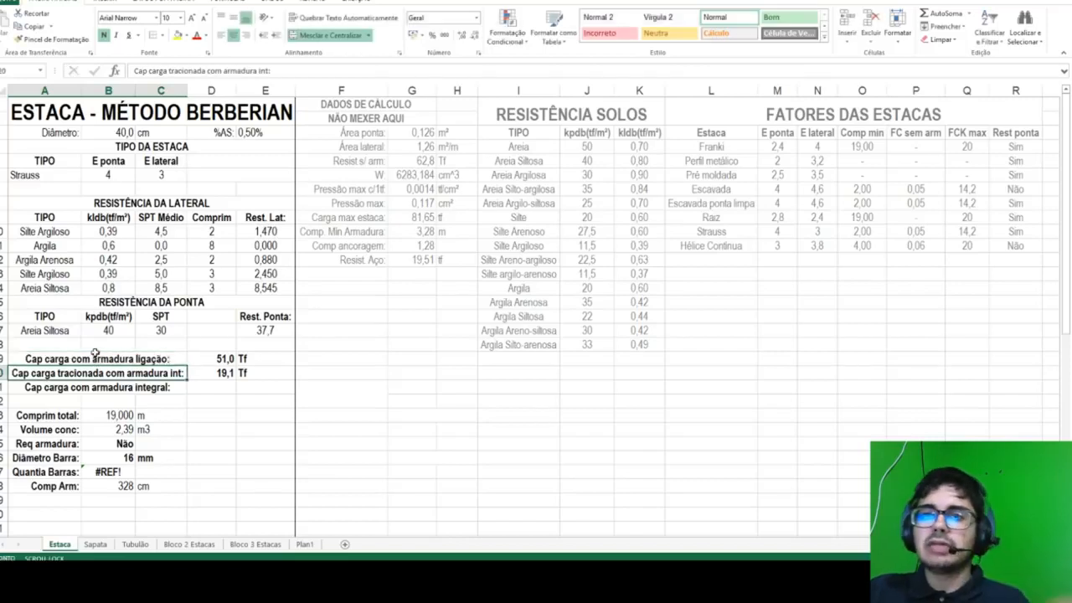
drag(95, 358, 120, 388)
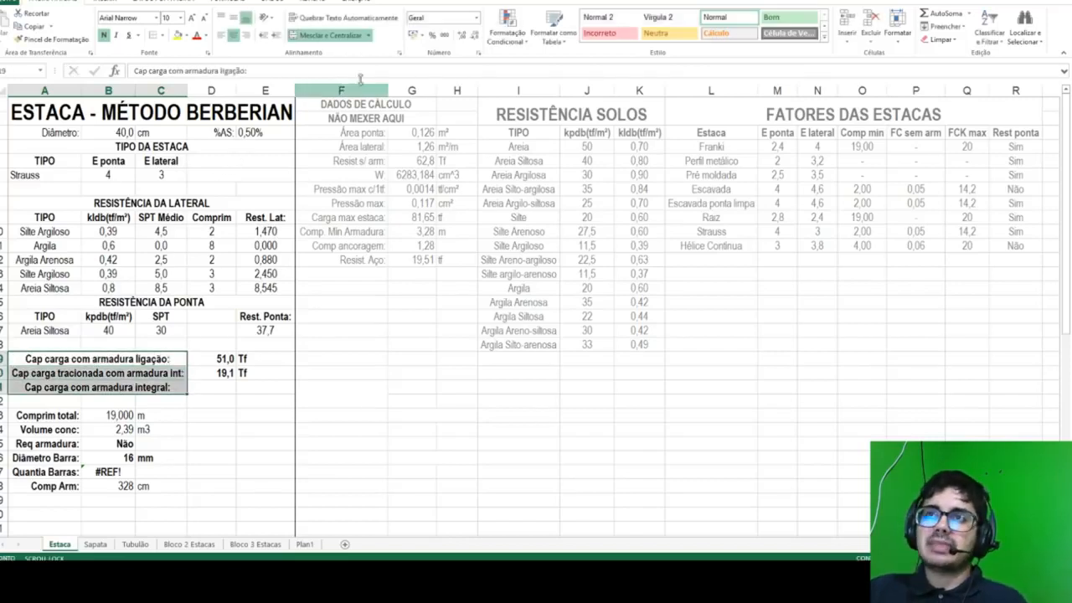
click(250, 39)
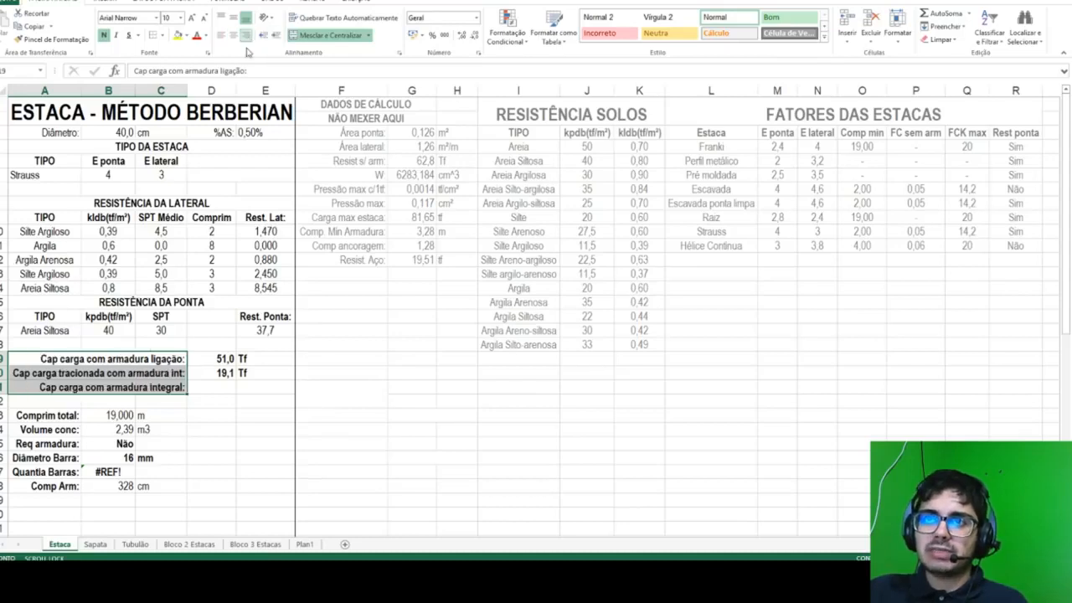
Step: Examine the load capacity formulas in D19 and D20 and the "Resist s/ arm" formula in G5
click(223, 356)
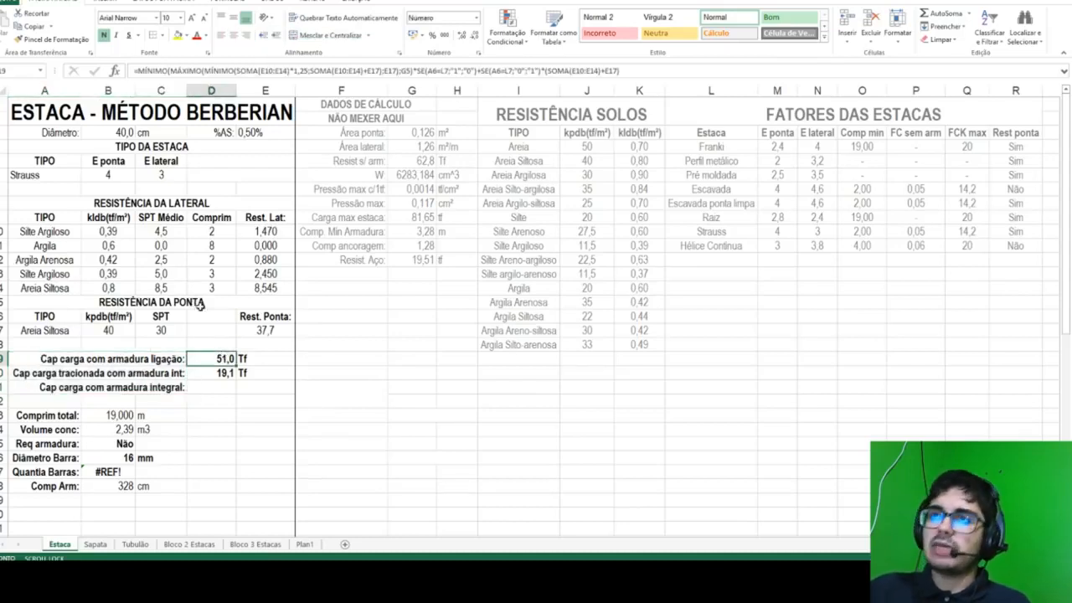
click(384, 71)
key(Escape)
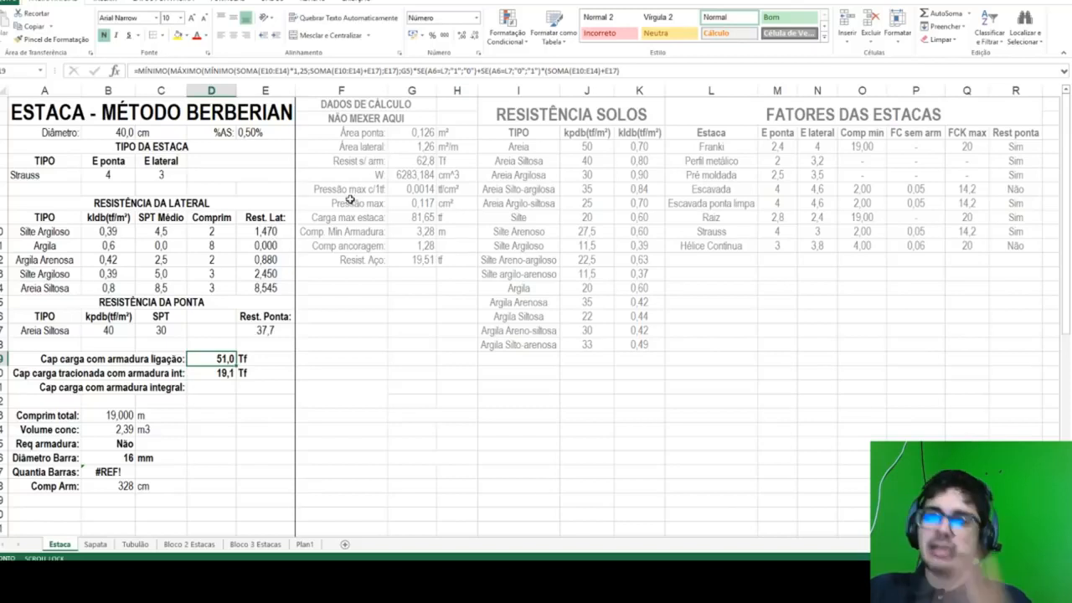
click(416, 161)
click(267, 72)
key(Escape)
click(228, 358)
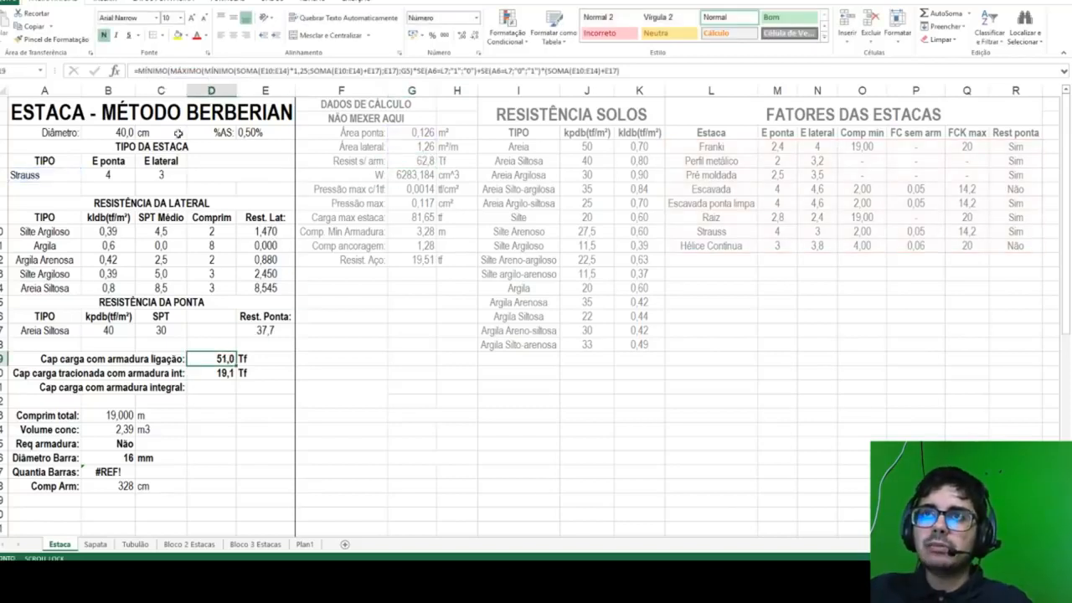
click(217, 374)
click(210, 387)
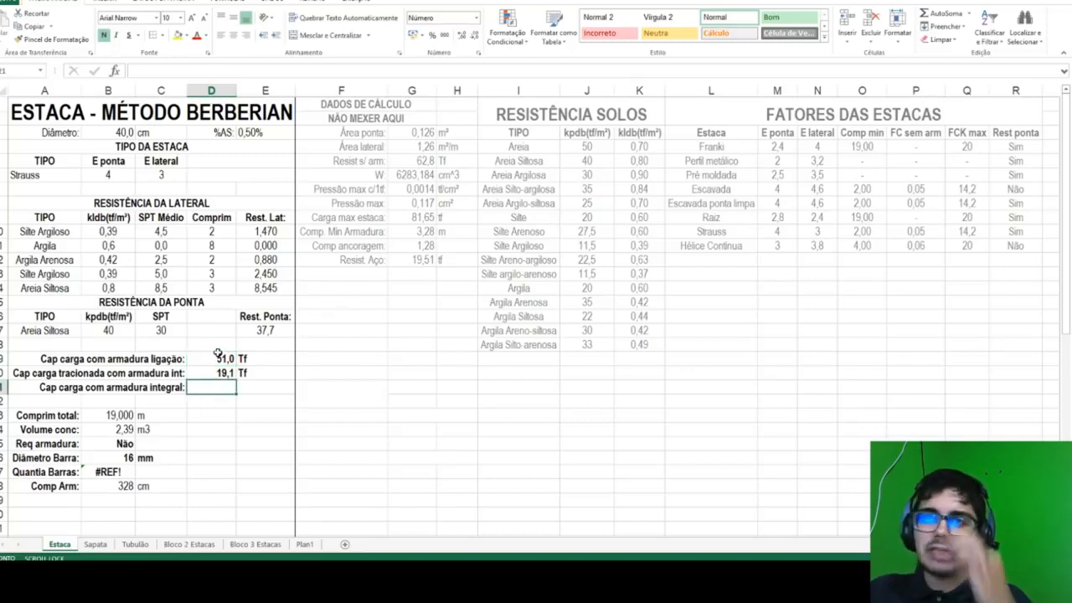
Step: Copy the unit "Tf" from E20 into E21 for the integral reinforcement capacity
click(249, 373)
key(ctrl+c)
click(249, 387)
key(ctrl+v)
click(218, 416)
key(Escape)
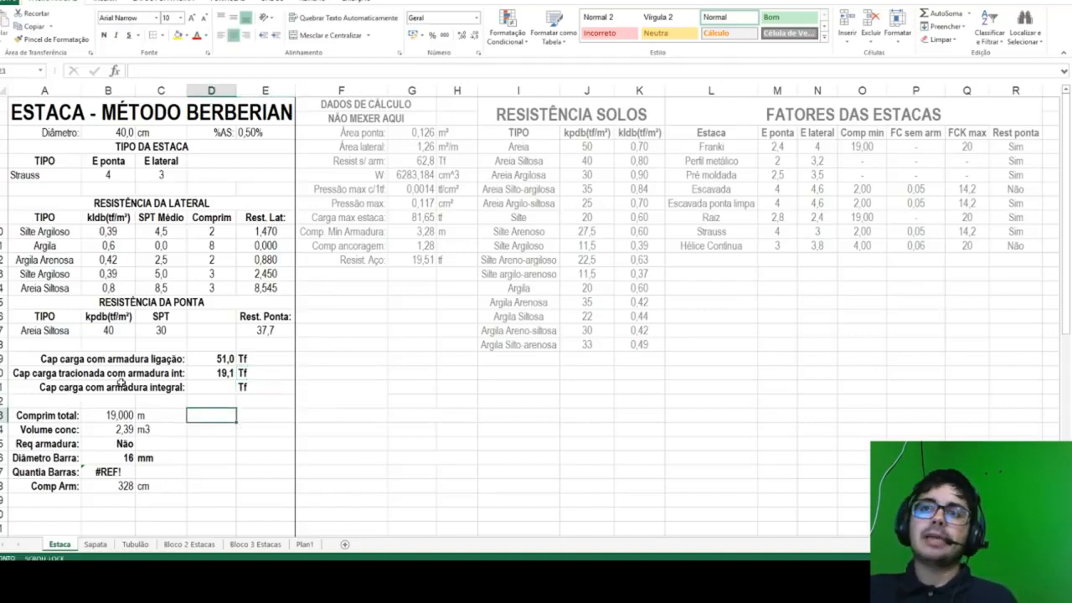
Step: Copy the "Rest ponta" heading from the pile factors table to L13 and merge and centre it across L13:M13
drag(256, 233, 257, 288)
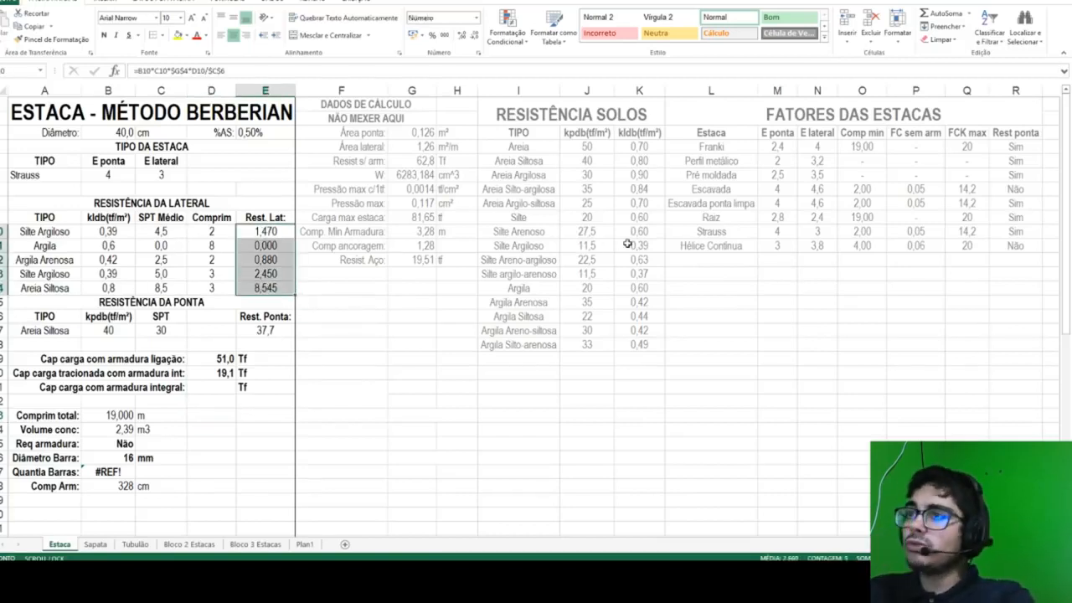
click(1017, 147)
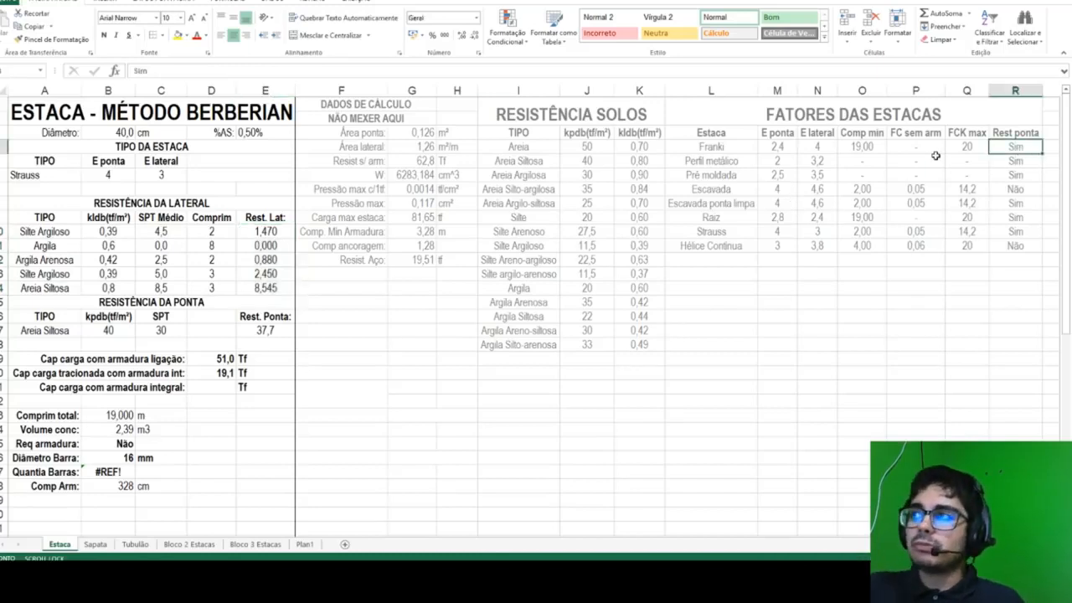
click(1002, 134)
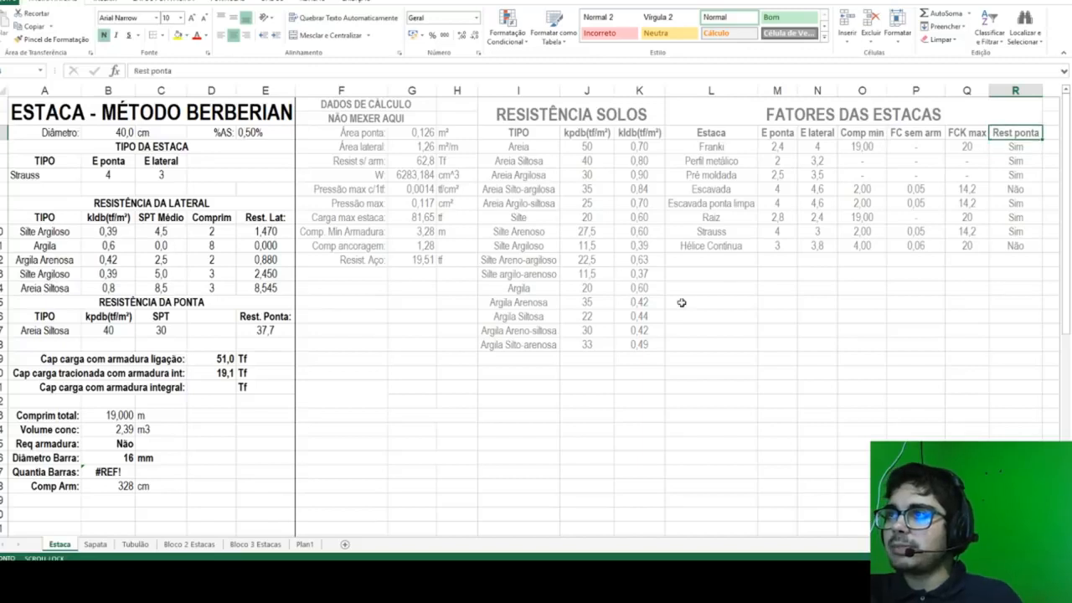
key(ctrl+c)
click(720, 271)
key(ctrl+v)
drag(708, 275, 779, 275)
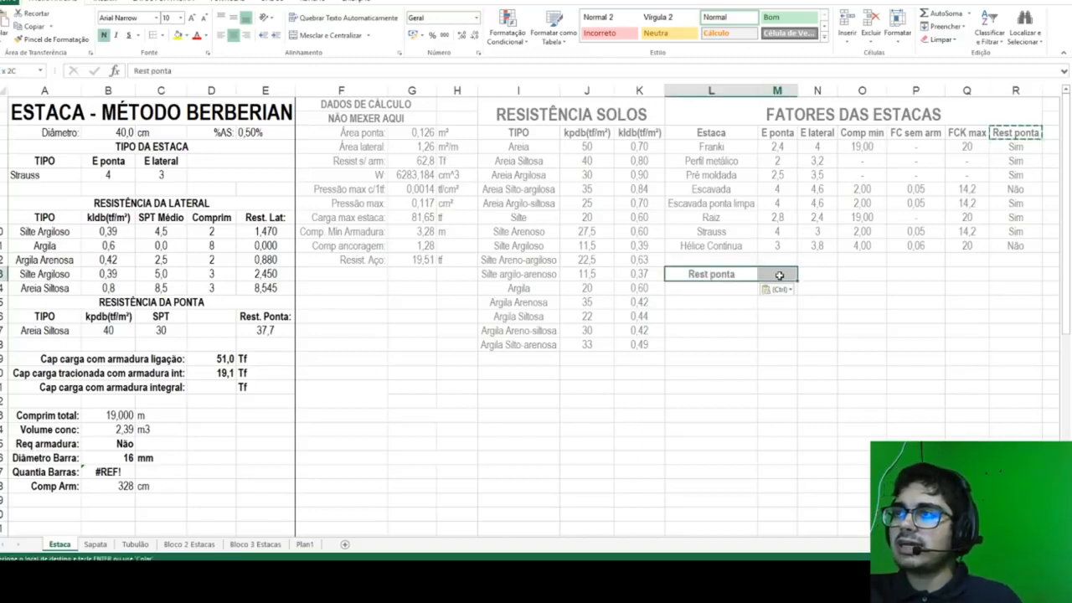
click(327, 35)
Step: Copy the options "Sim" and "Não" from the Rest ponta column into L14 and L15 under the new heading
click(1015, 147)
key(ctrl+c)
click(711, 288)
key(ctrl+v)
click(1010, 176)
key(ctrl)
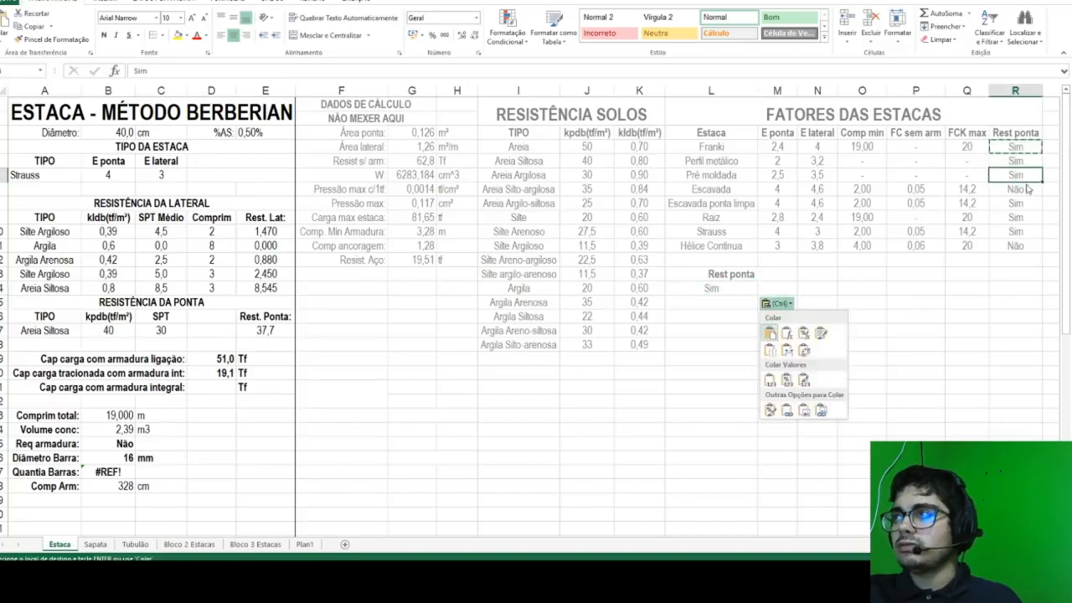
click(1013, 189)
key(ctrl+c)
click(708, 301)
key(Return)
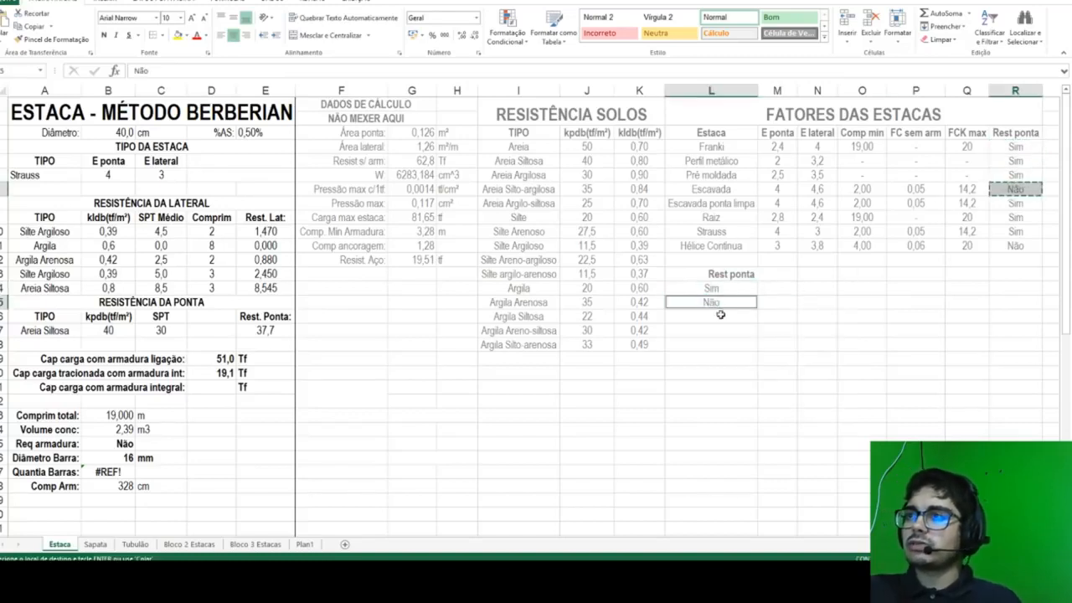
Step: Enter 1 in M14 beside "Sim" and 0 in M15 beside "Não" in the small Rest ponta table
click(775, 290)
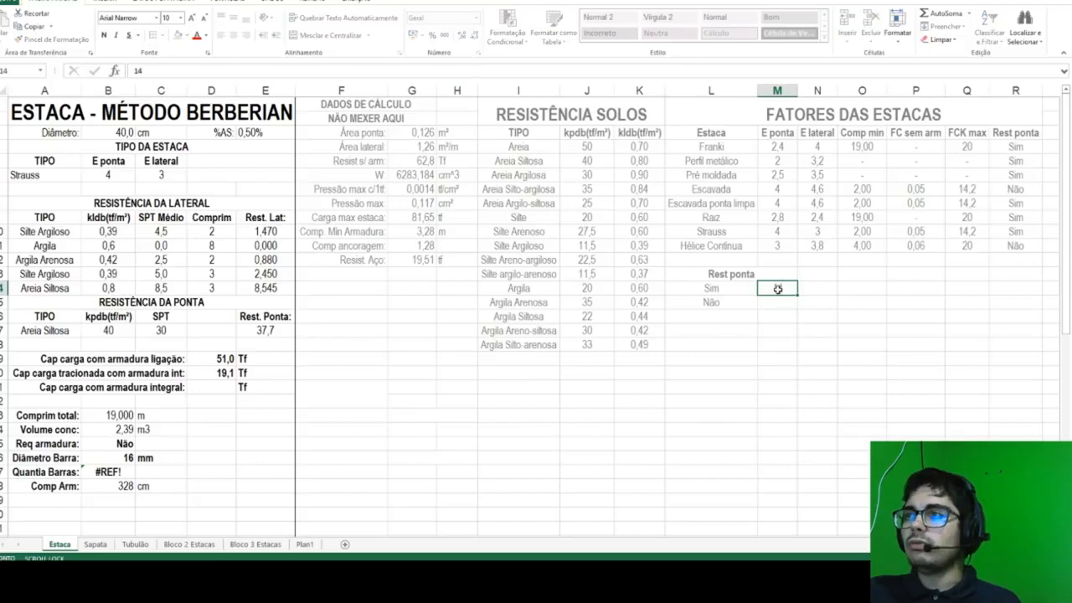
key(Down)
click(777, 290)
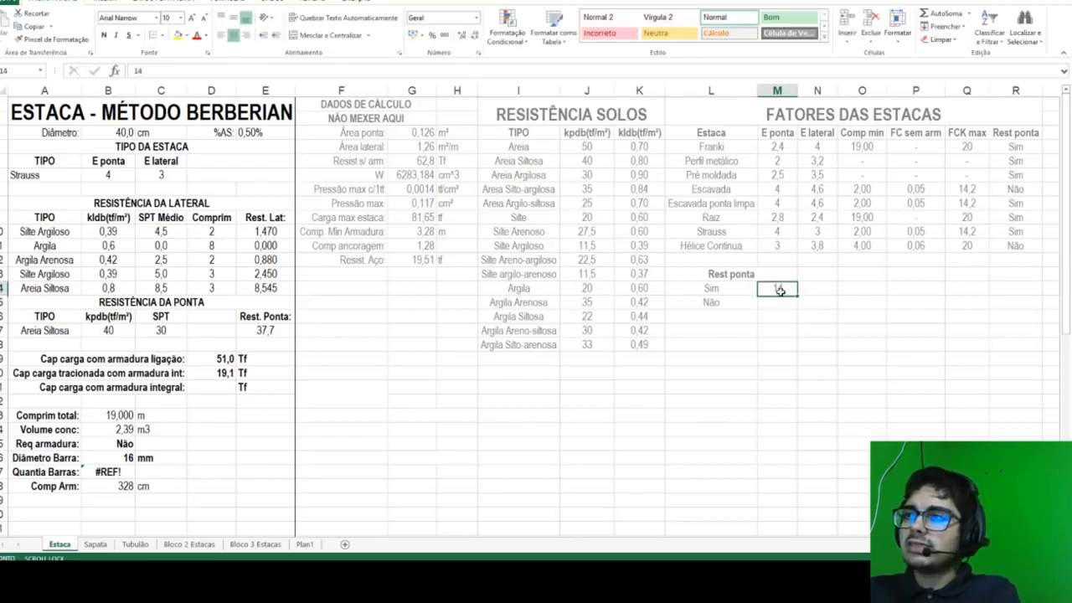
text(100)
key(BackSpace)
key(BackSpace)
key(Return)
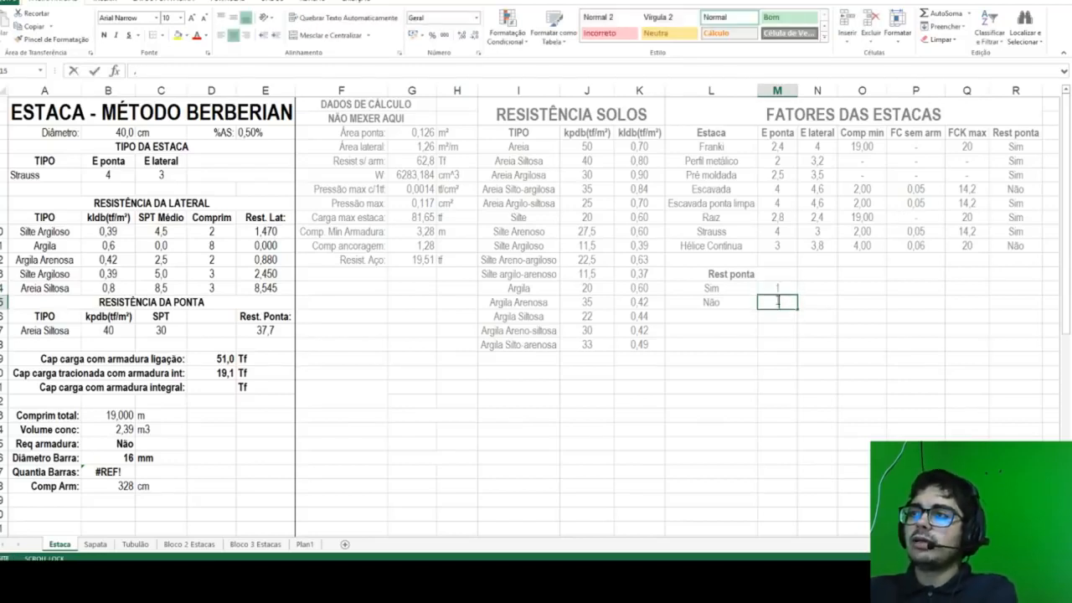
scroll(799, 299, right, 1)
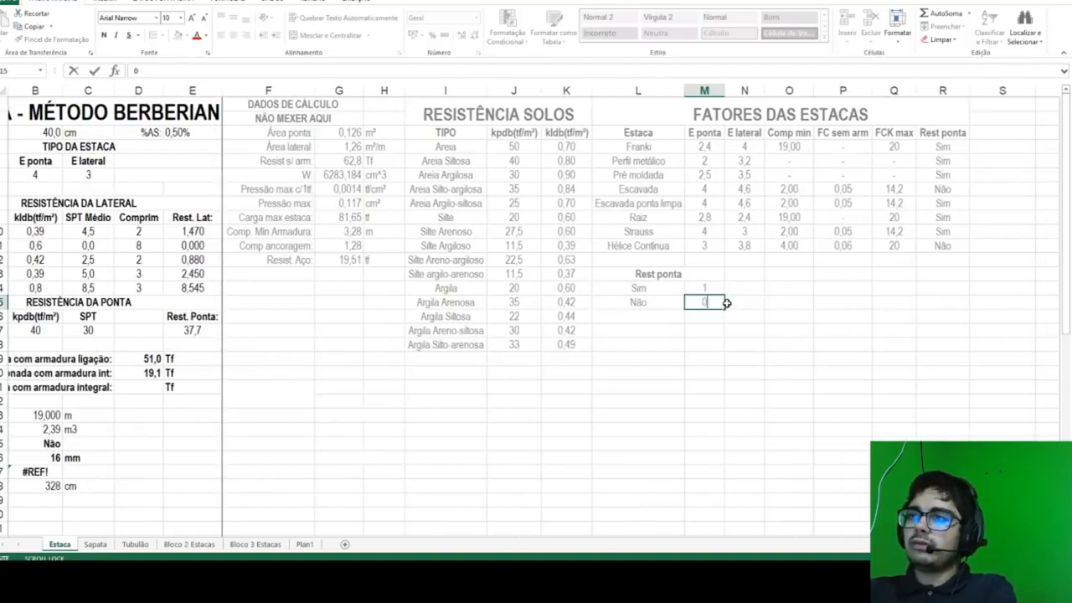
key(Return)
scroll(343, 310, left, 1)
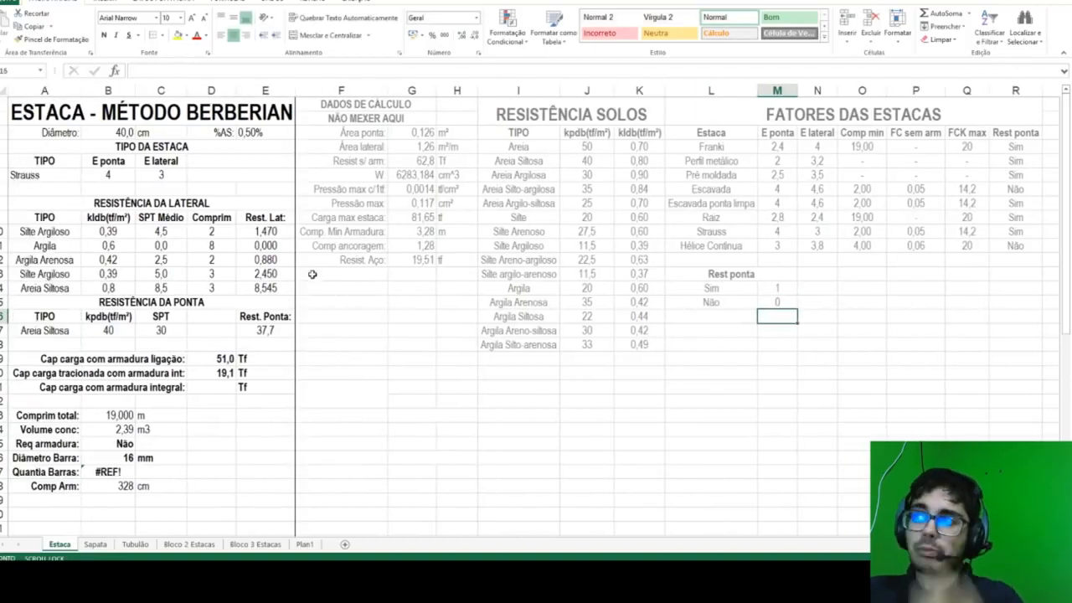
Step: Label F13 "Usar resist ponta?" and fill G13 with =PROCV(A6;L4:R11;7;FALSO) to look up the pile type
click(339, 272)
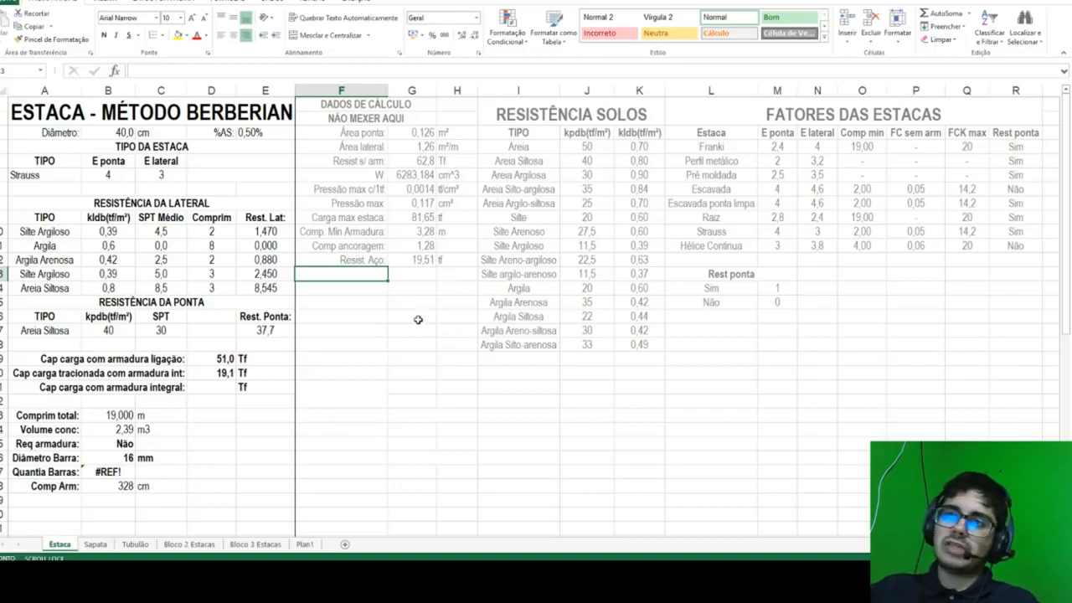
text(Usar resist ponta?)
key(Tab)
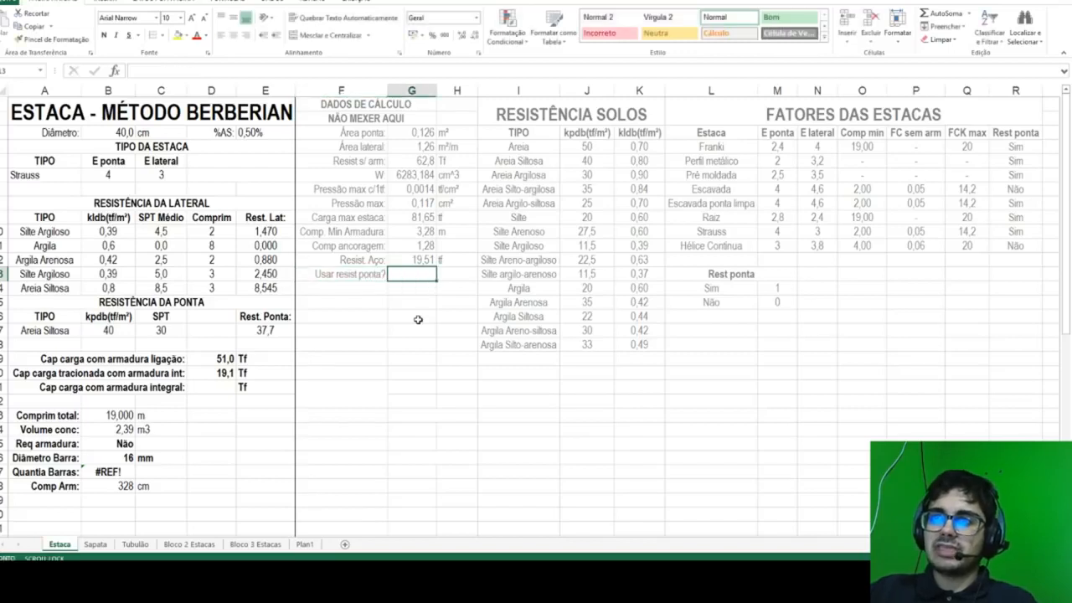
text(=procv()
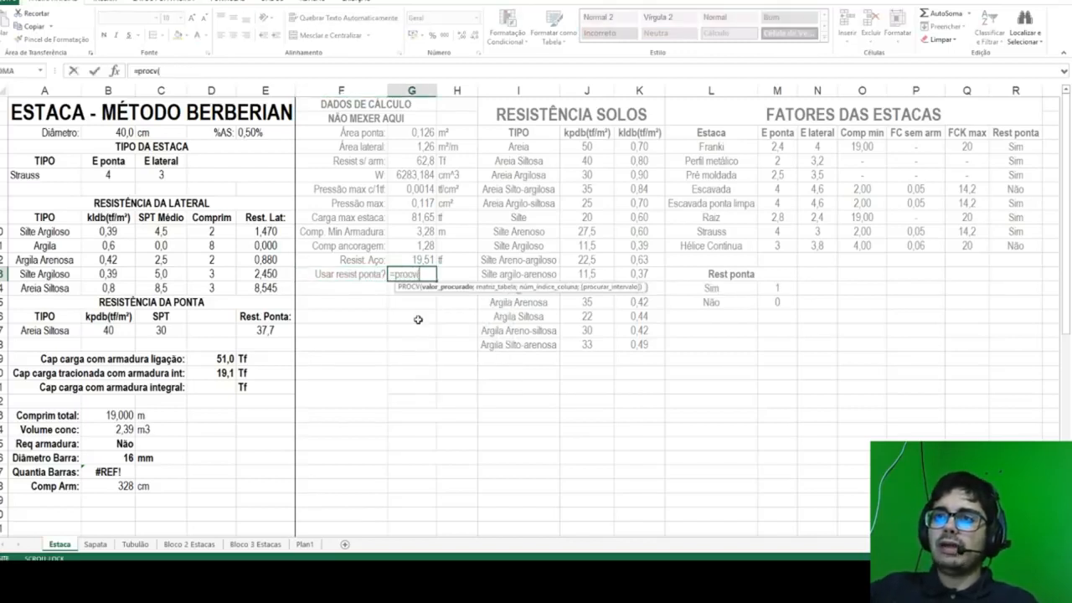
click(46, 178)
text(;)
drag(707, 147, 1018, 246)
text(;)
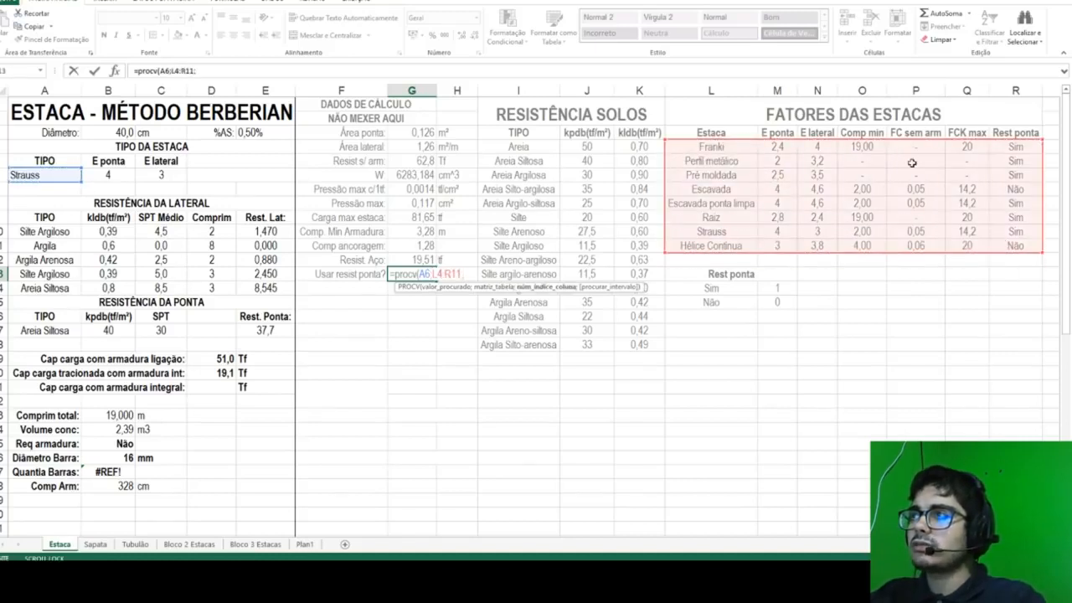
text(7;falso))
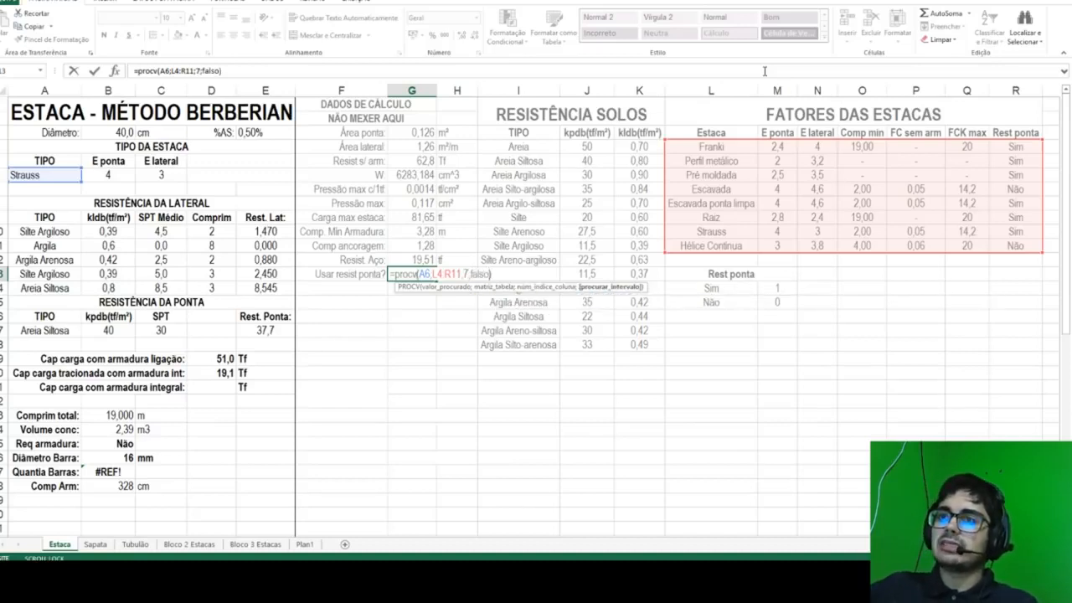
key(Return)
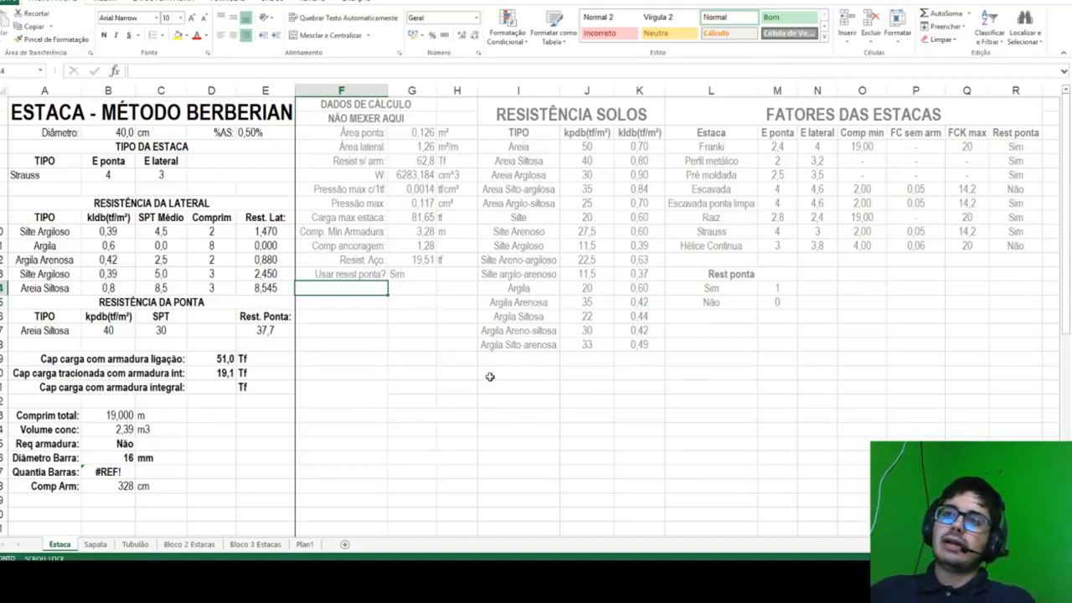
text(Resis)
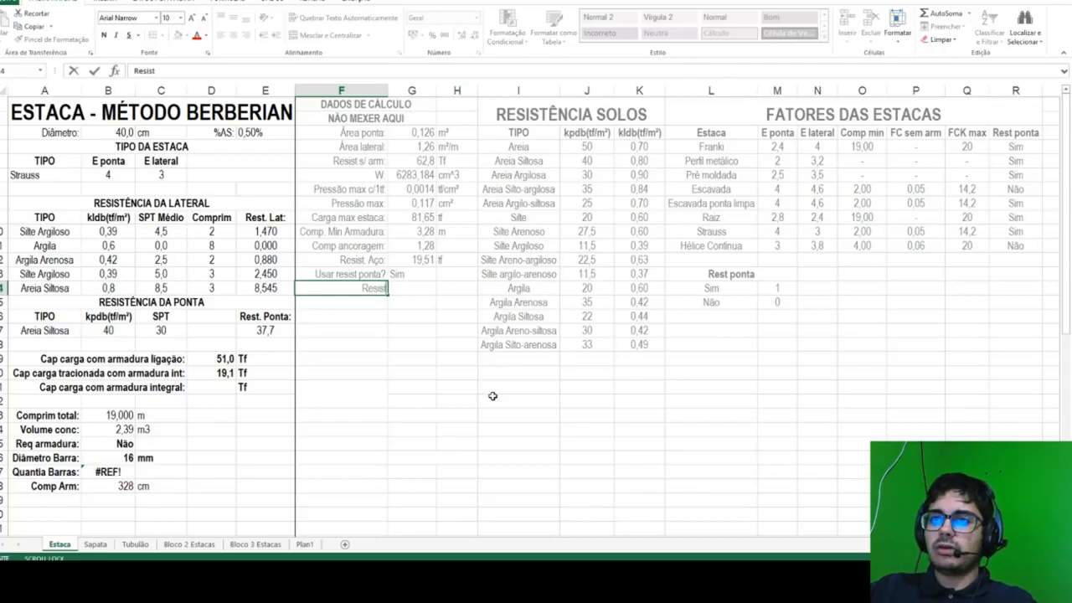
text(t)
key(Escape)
click(256, 330)
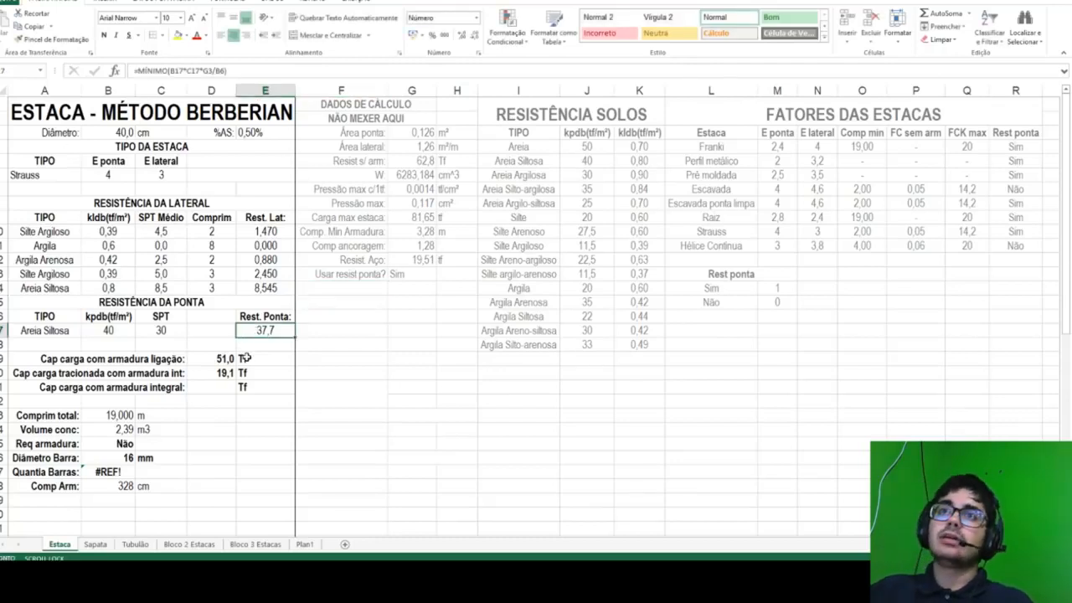
key(Delete)
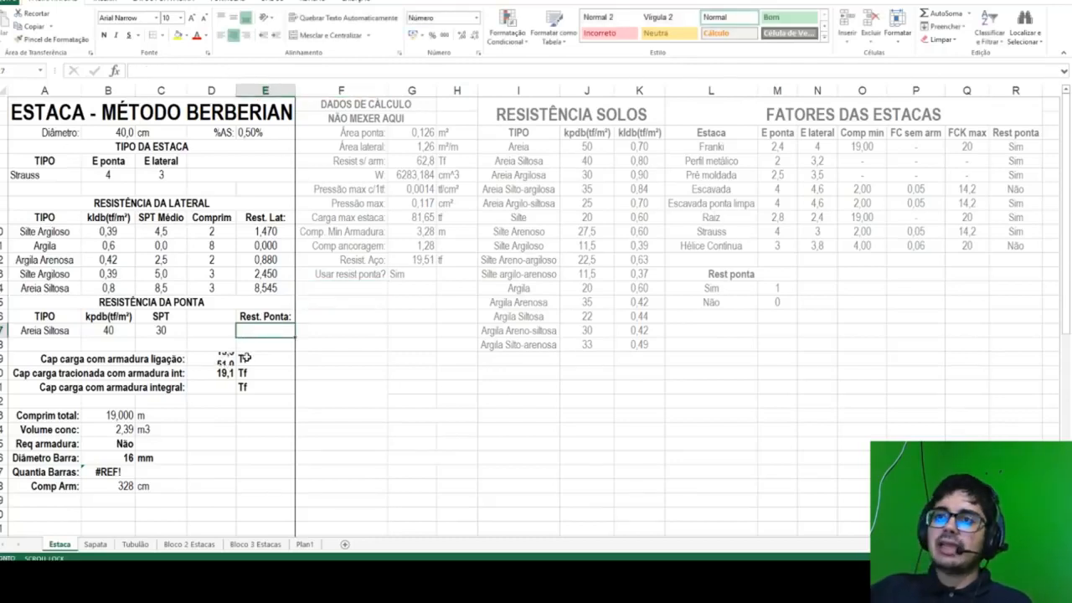
text(=)
key(Escape)
key(ctrl+z)
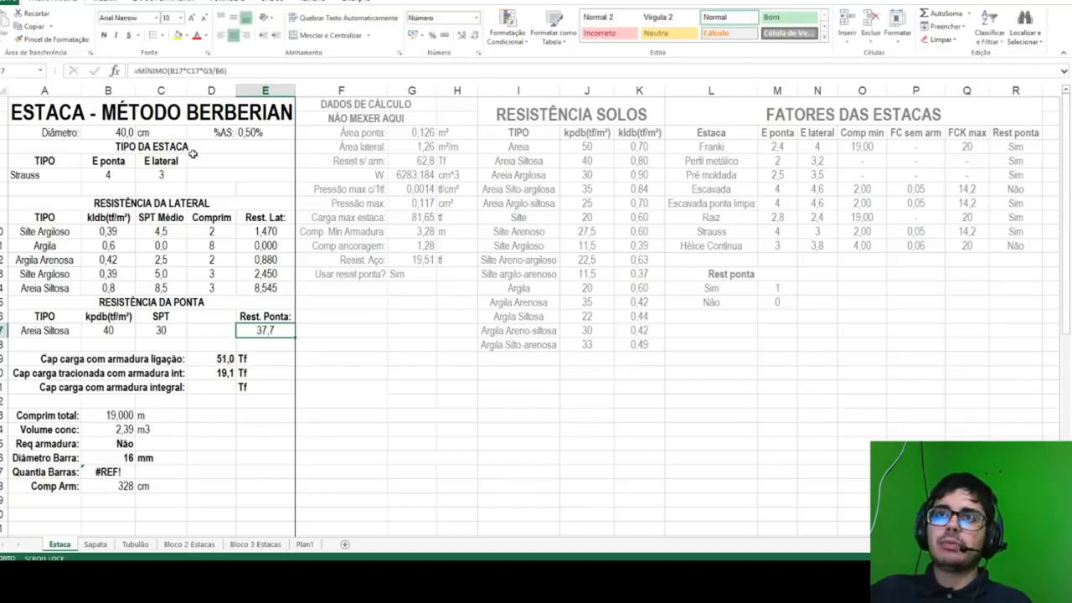
Step: Remove MÍNIMO from the Rest. Ponta formula in E17 and multiply the bracketed term by SE(G13=Sim;"1";"0")
click(148, 69)
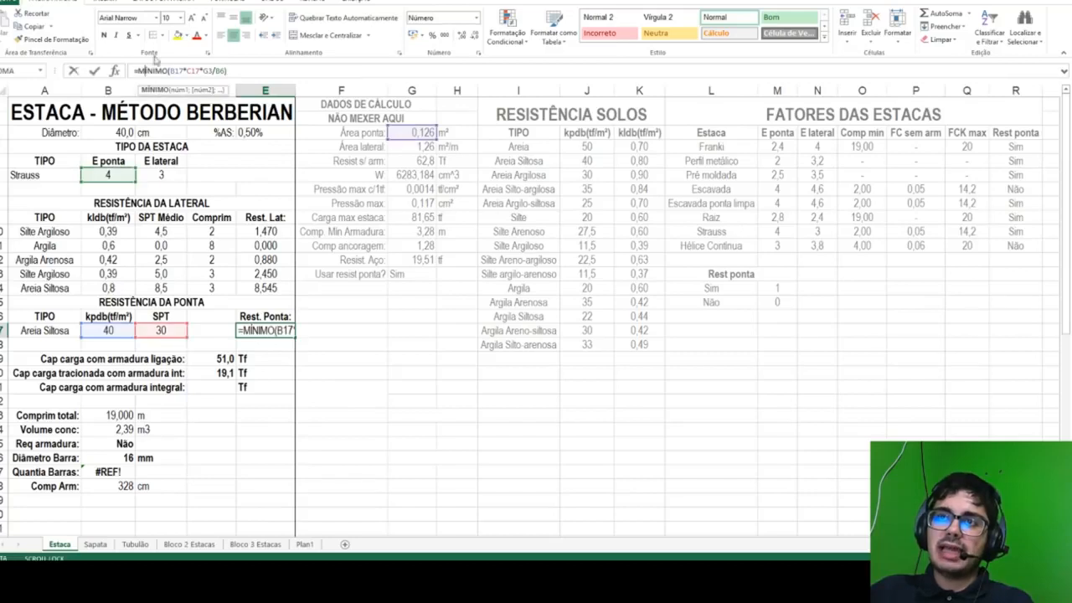
double_click(154, 70)
key(BackSpace)
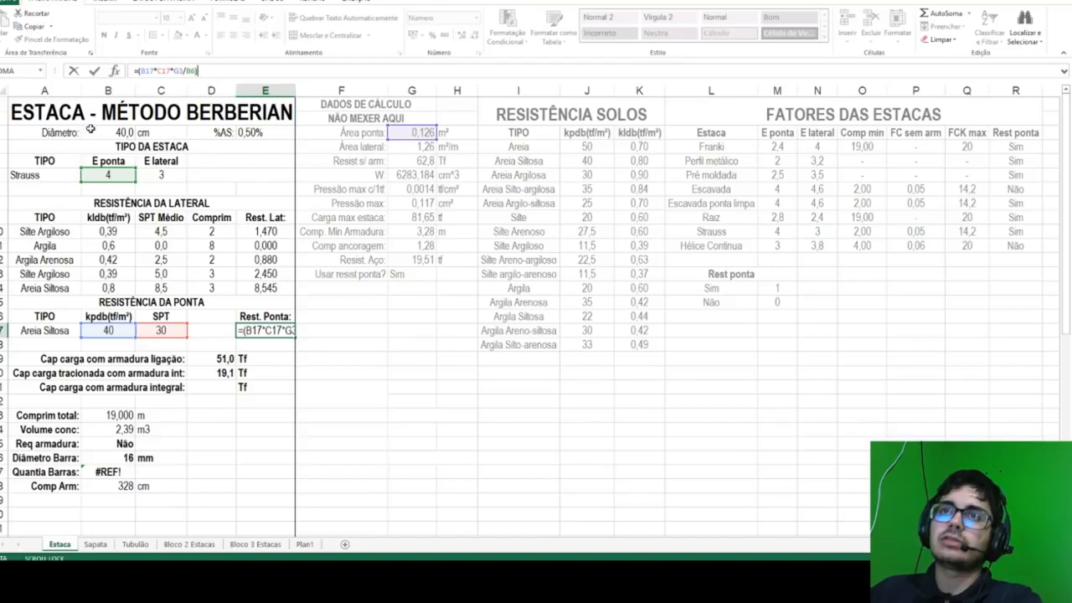
text(*se()
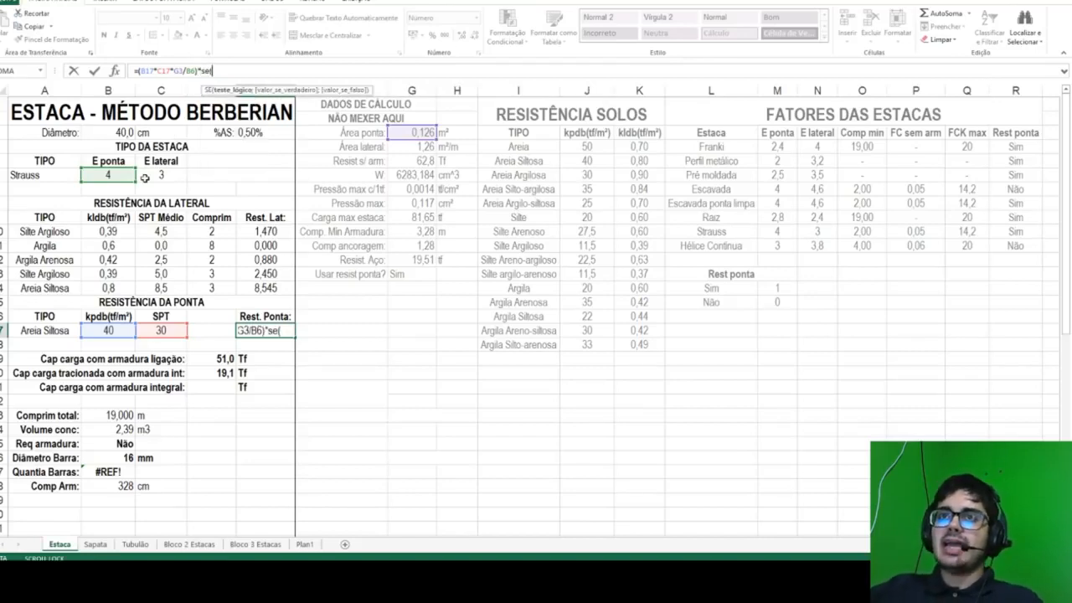
click(402, 275)
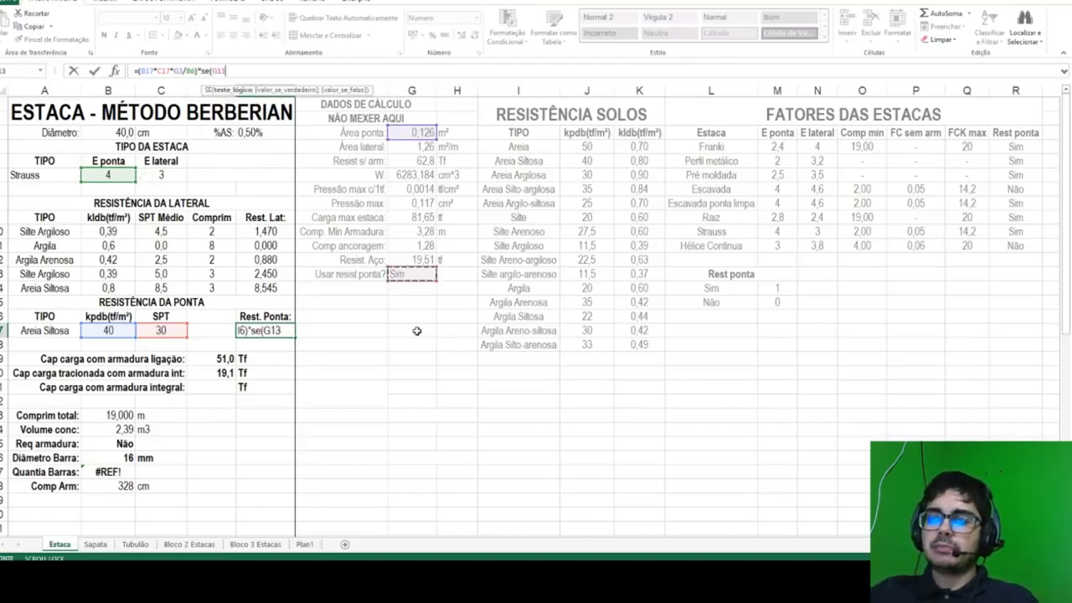
text(=Sim)
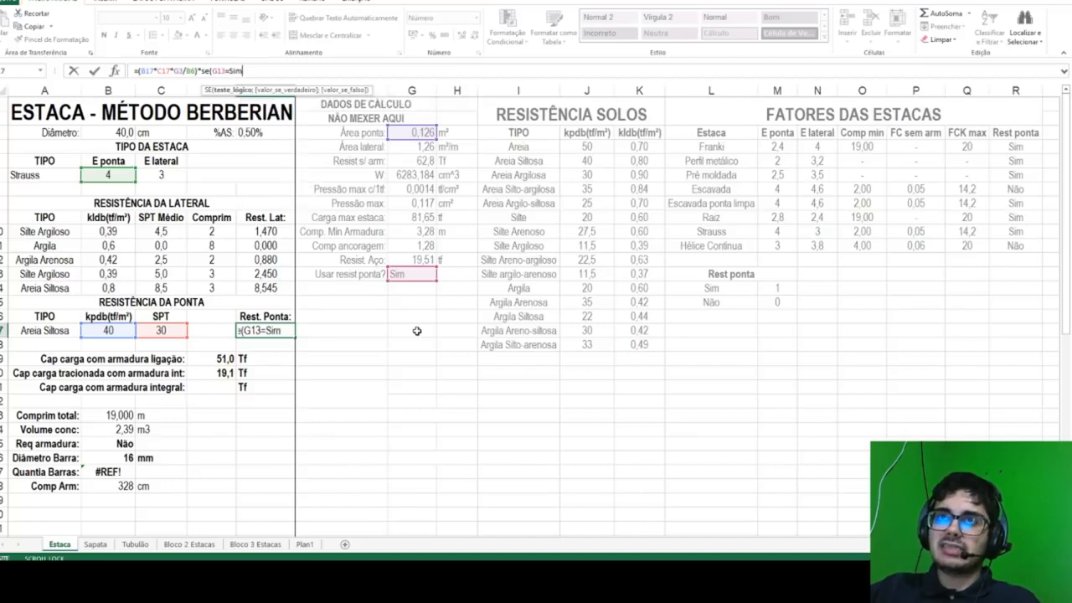
text(;)
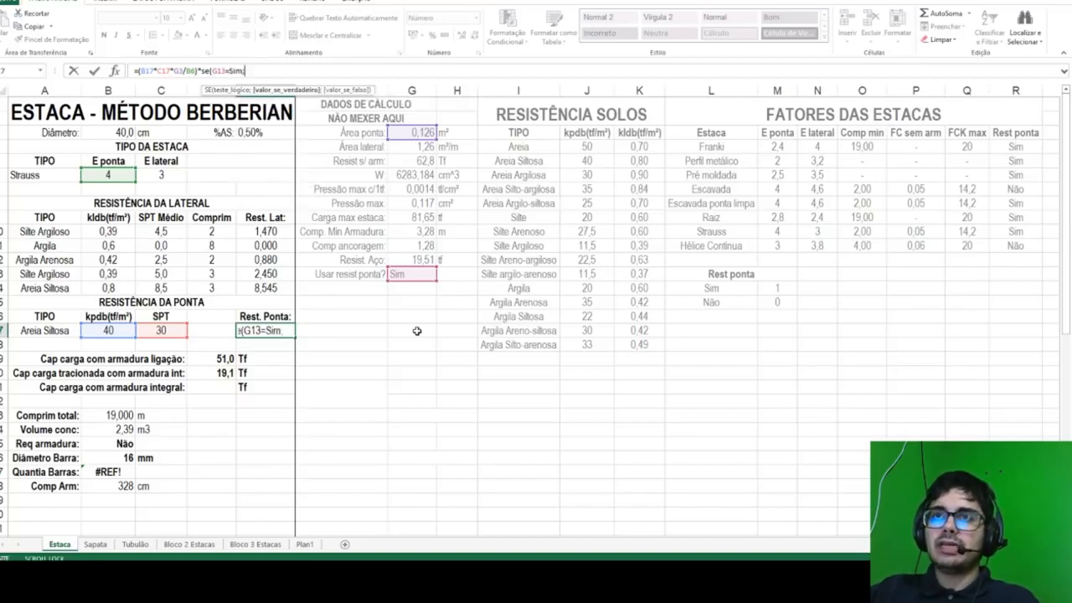
text("1";"0")
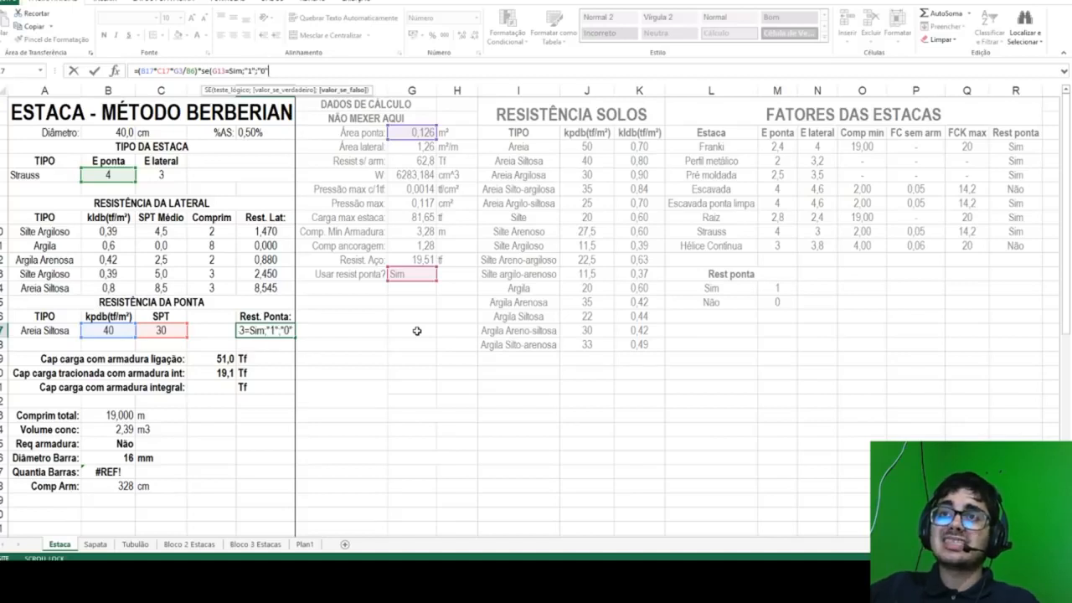
text())
key(Return)
Step: Put quotation marks around Sim in the E17 formula so the condition reads G13="Sim"
click(246, 330)
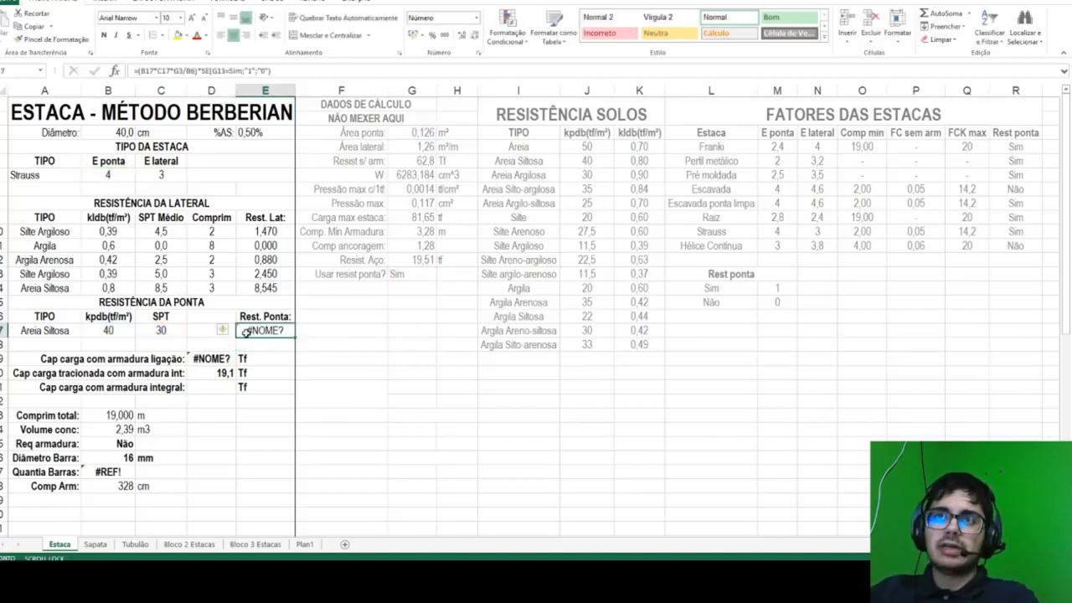
click(229, 71)
text(")
key(Right)
key(Right)
key(Right)
key(Right)
text(")
key(BackSpace)
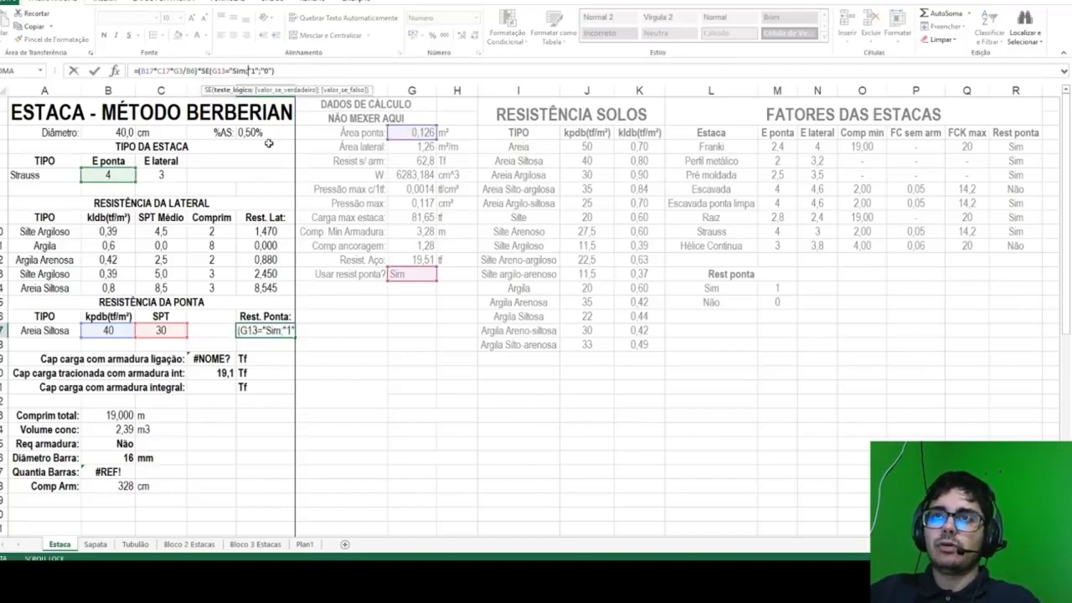
key(Return)
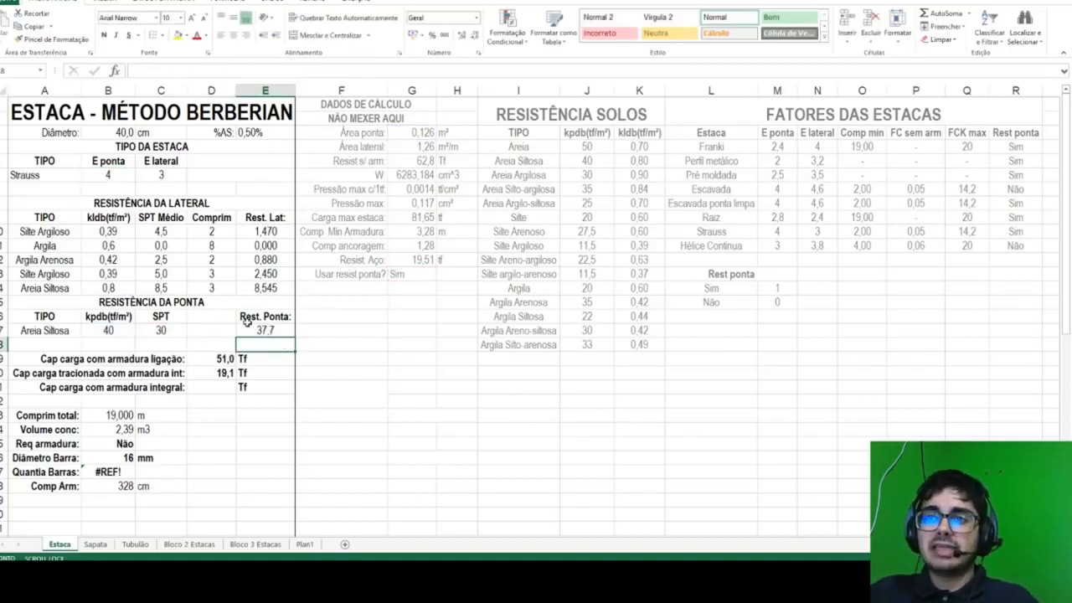
Step: Append +SE(G13="Não";"1";"0")* to the Rest. Ponta formula in E17
click(247, 326)
click(281, 72)
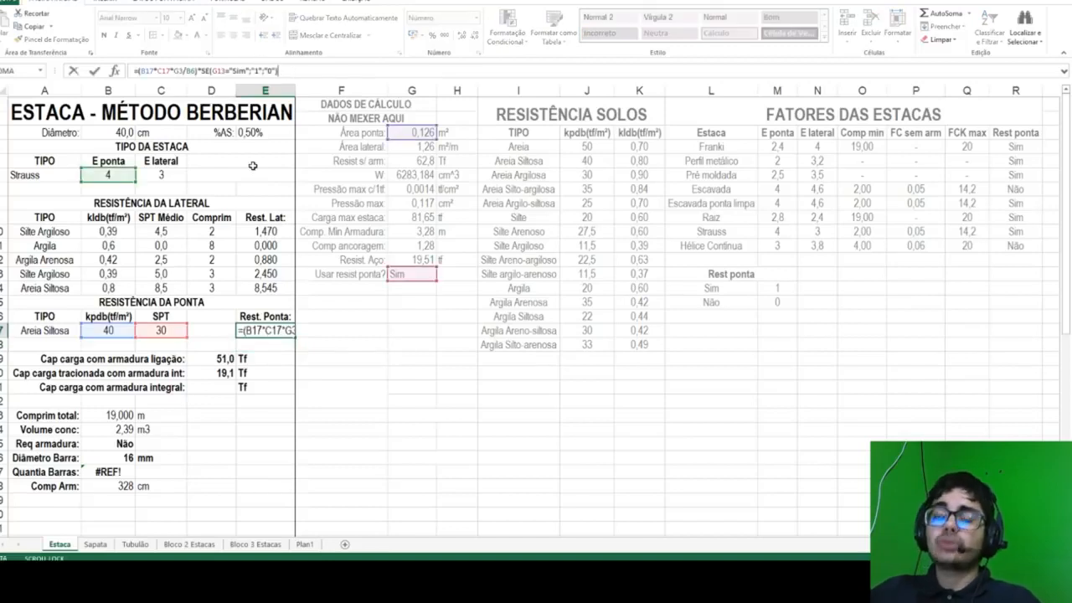
text(+)
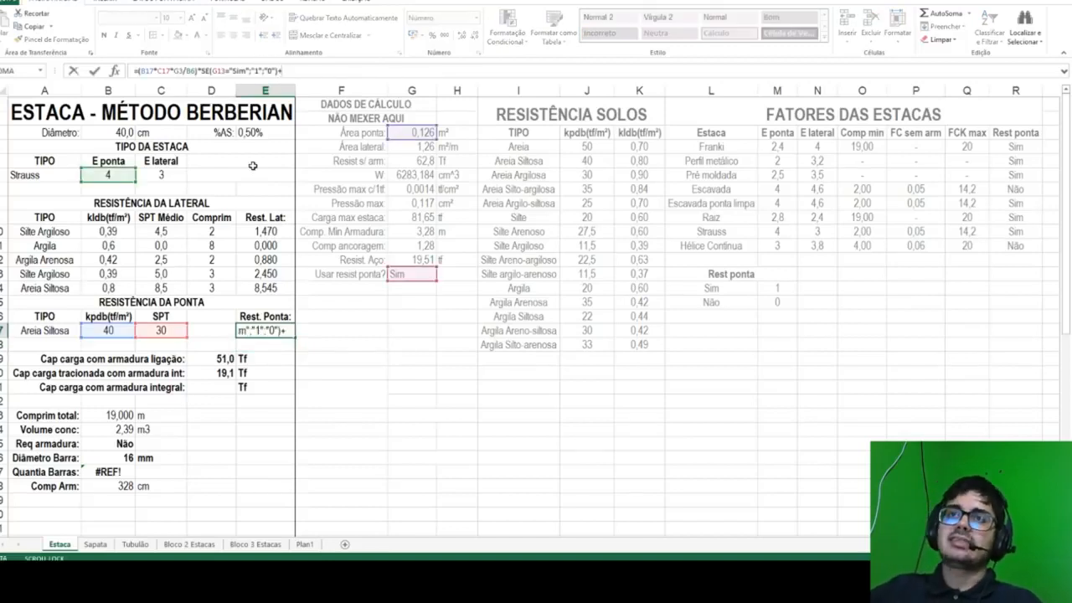
text(se()
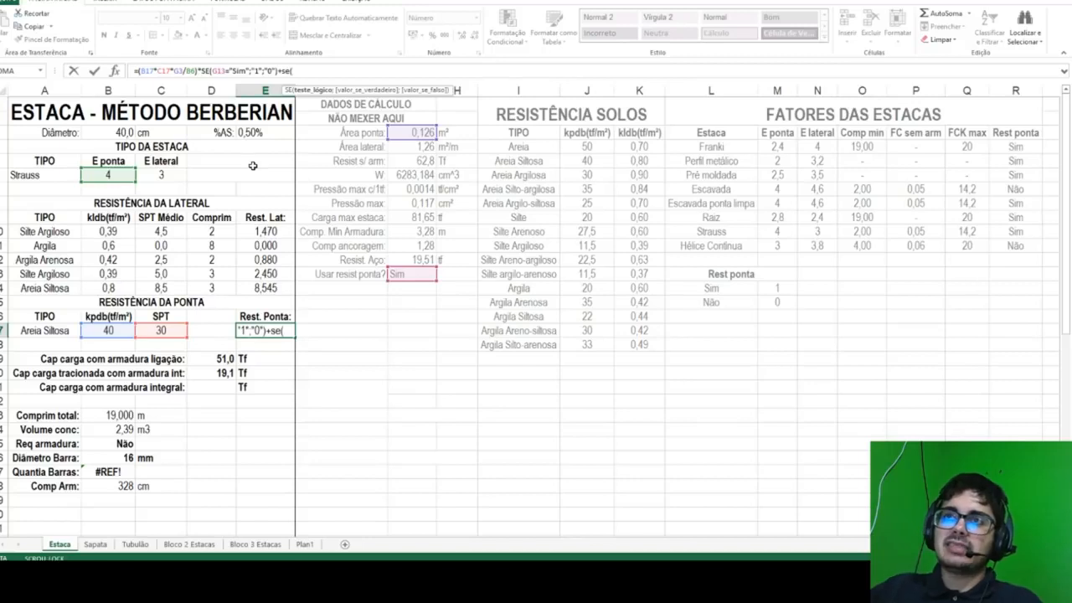
click(403, 275)
text(="Não)
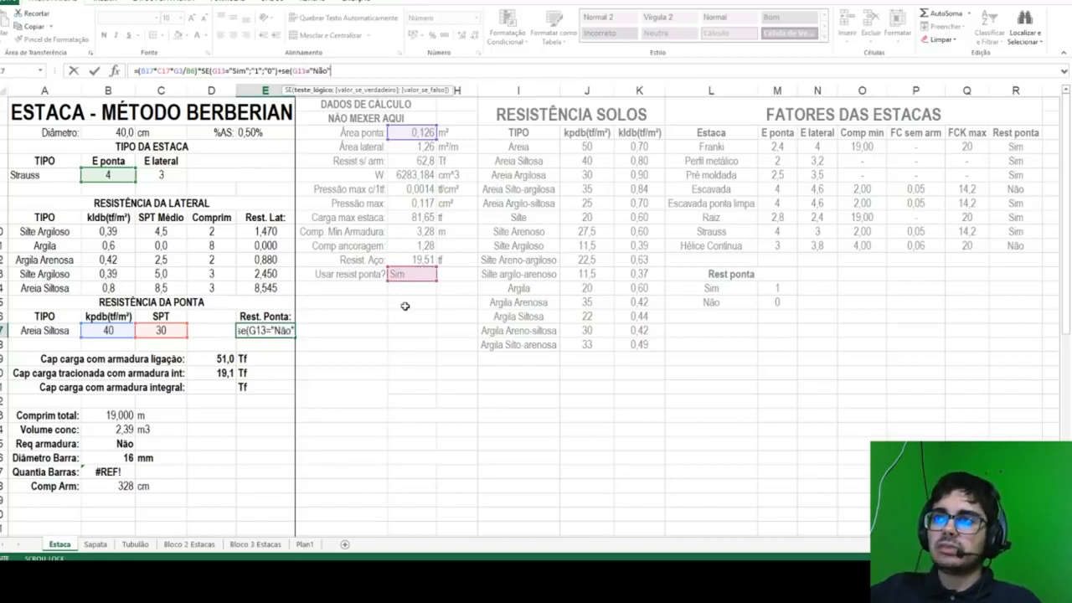
text(")
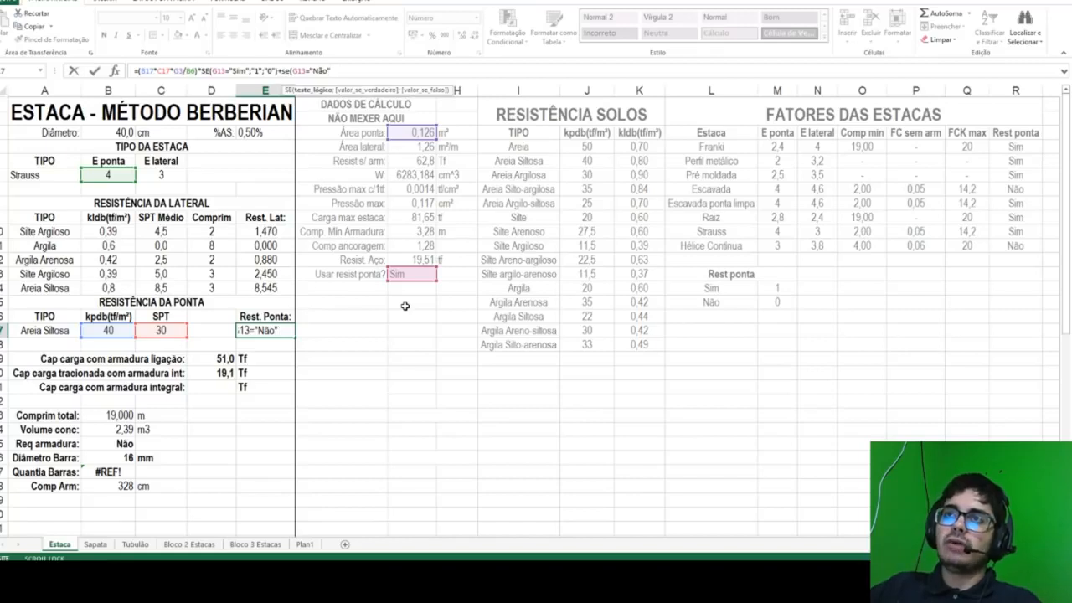
text(;"1)
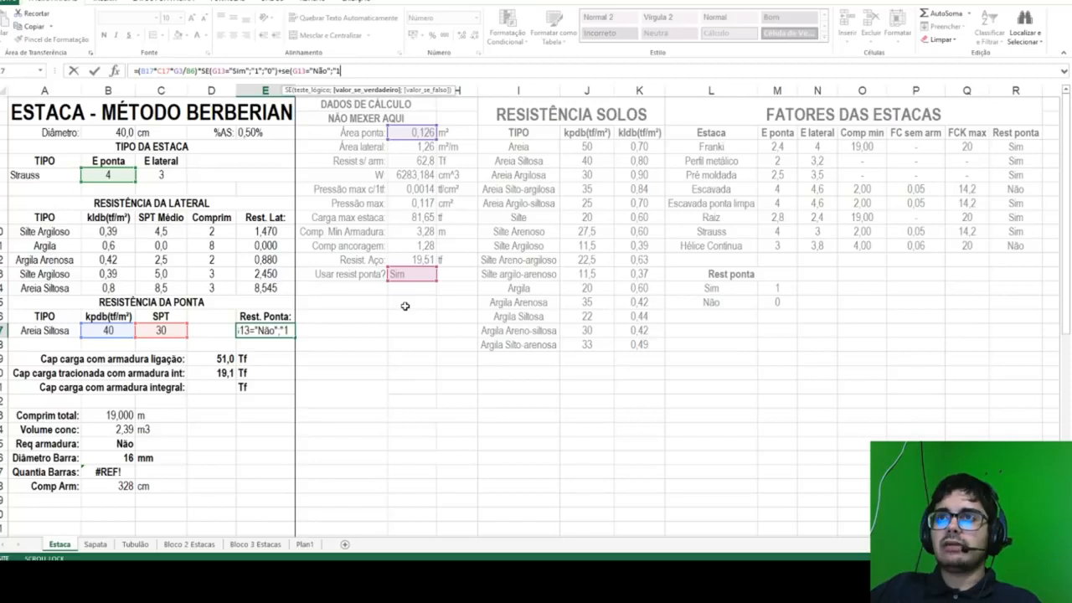
text(";")
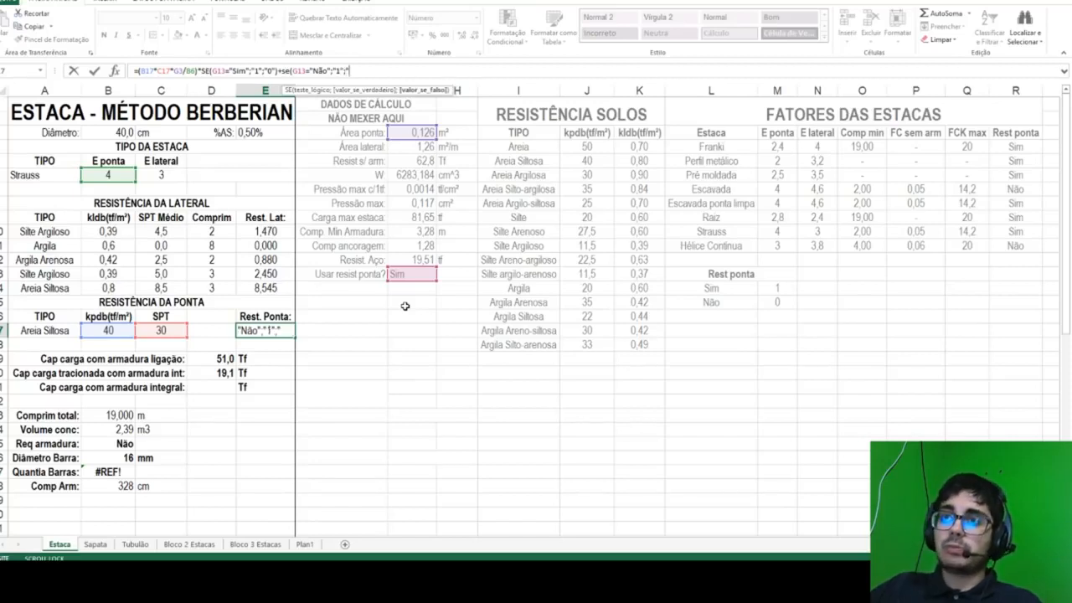
text(0")*)
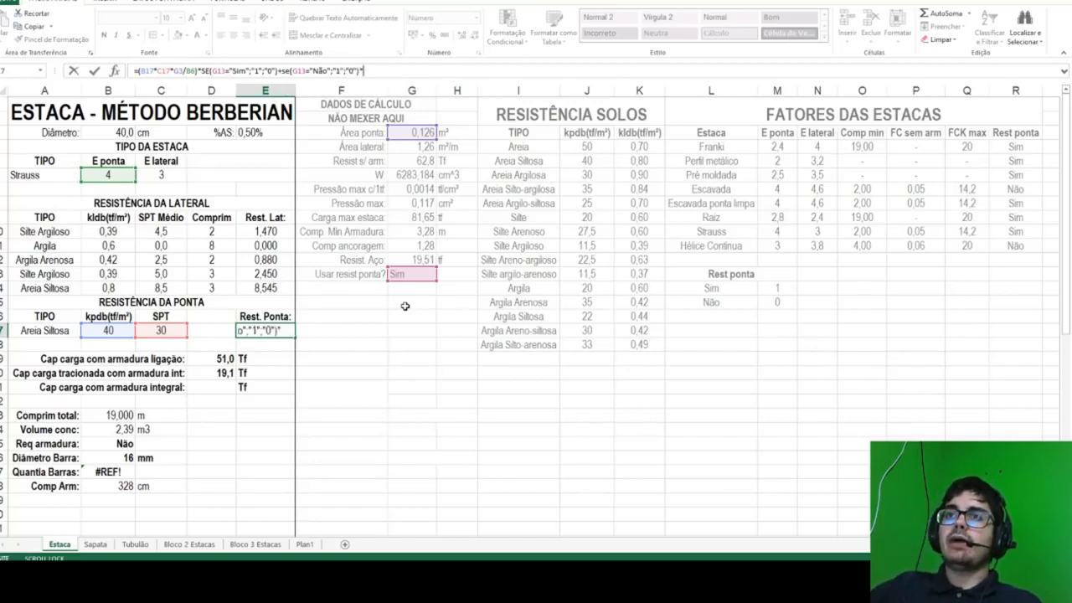
Step: Complete the Rest. Ponta formula in E17 by multiplying the "Não" term by MÍNIMO(B17*C17*G3/B6;SOMA(E10:E14)*0,25)
text(minimo()
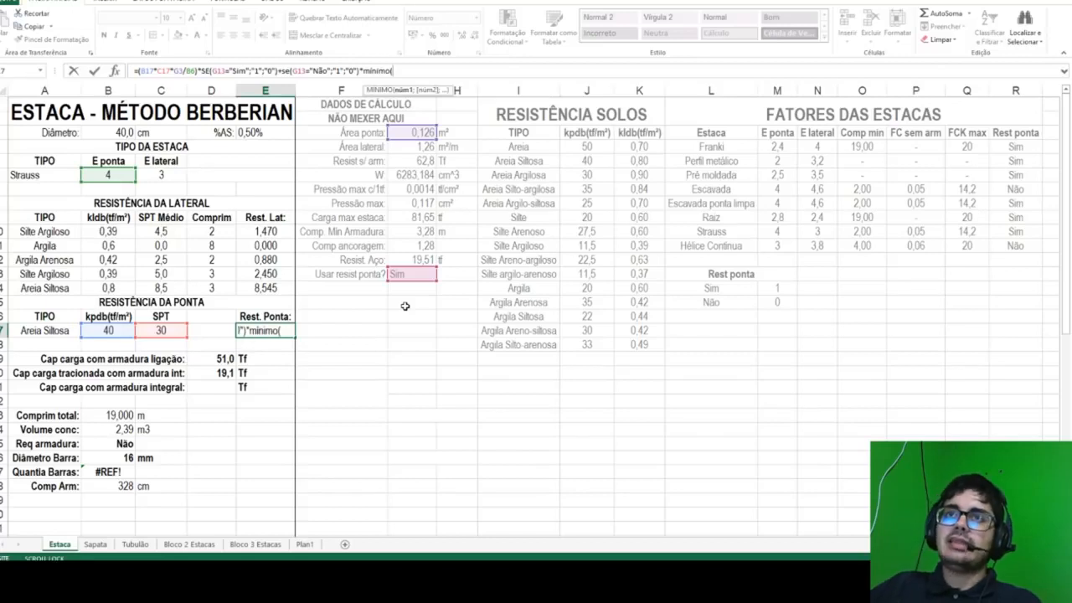
drag(141, 71, 196, 72)
key(ctrl+c)
click(414, 71)
key(ctrl+v)
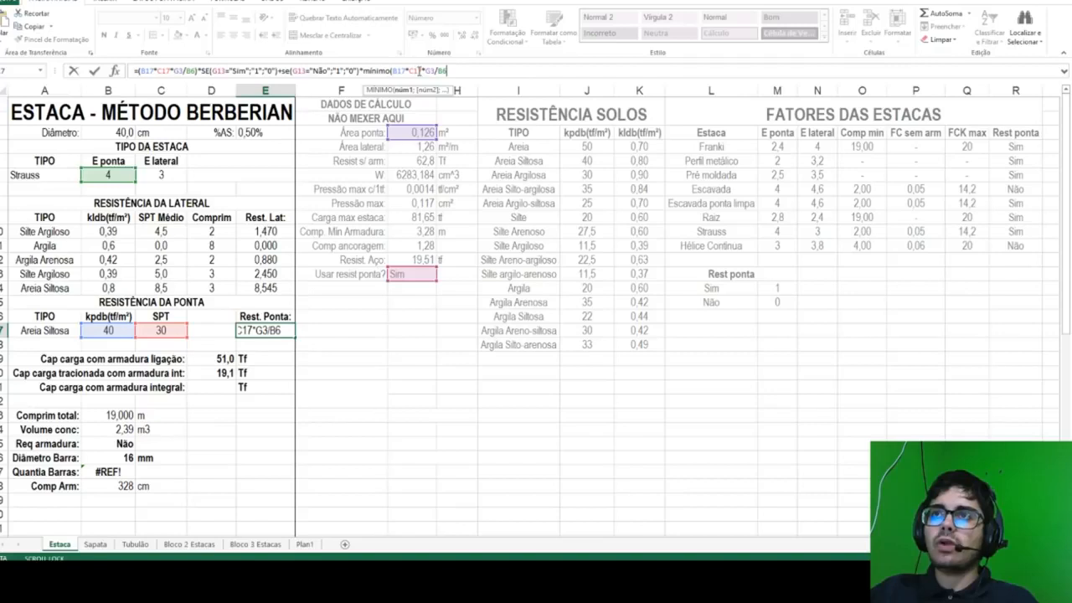
text(;)
text(soma()
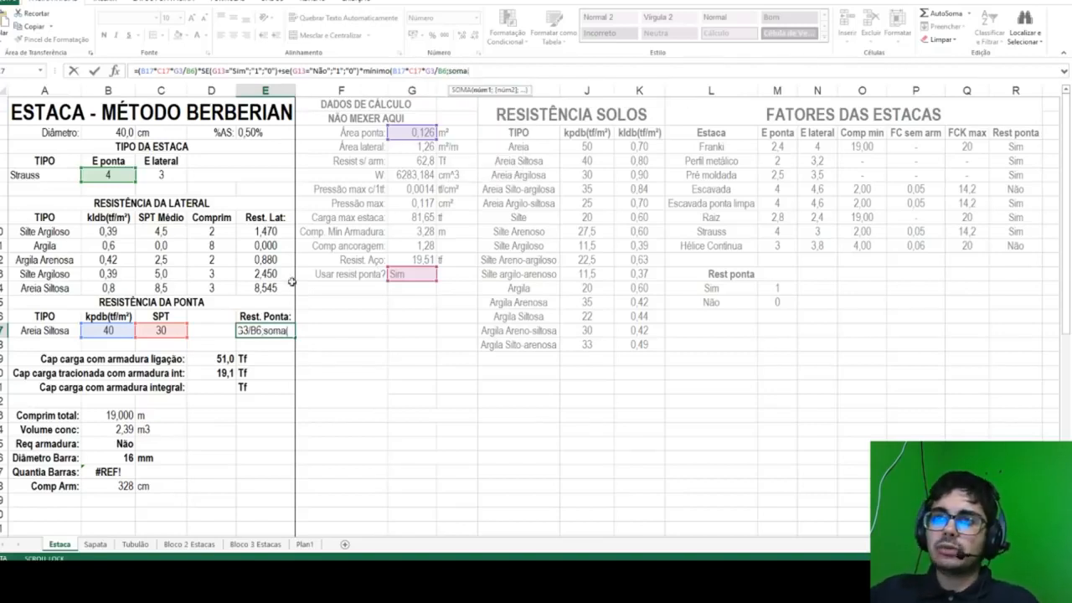
drag(269, 232, 271, 287)
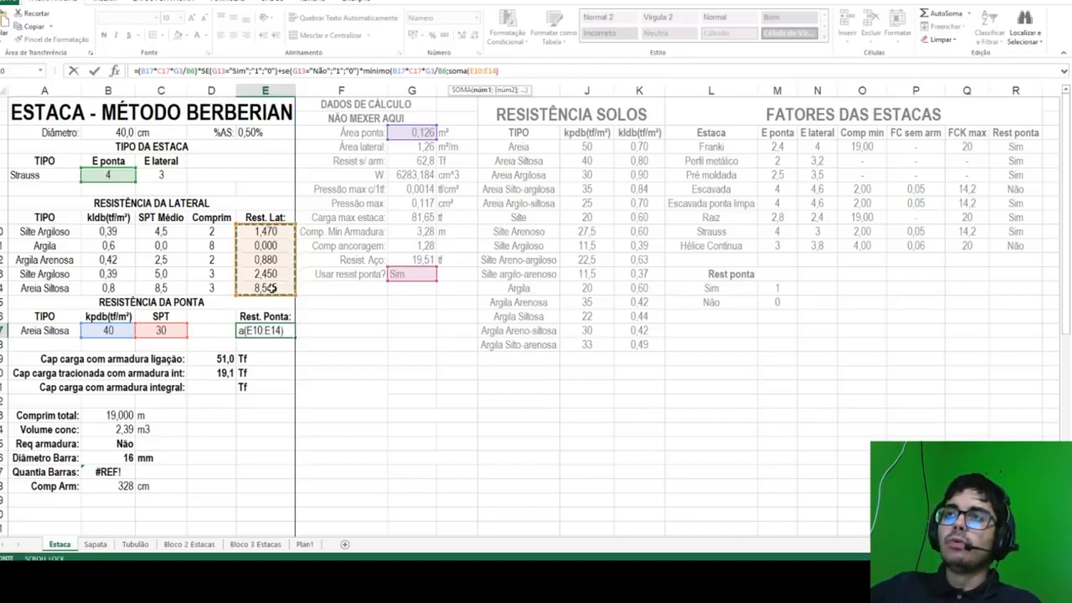
text()*0,25)
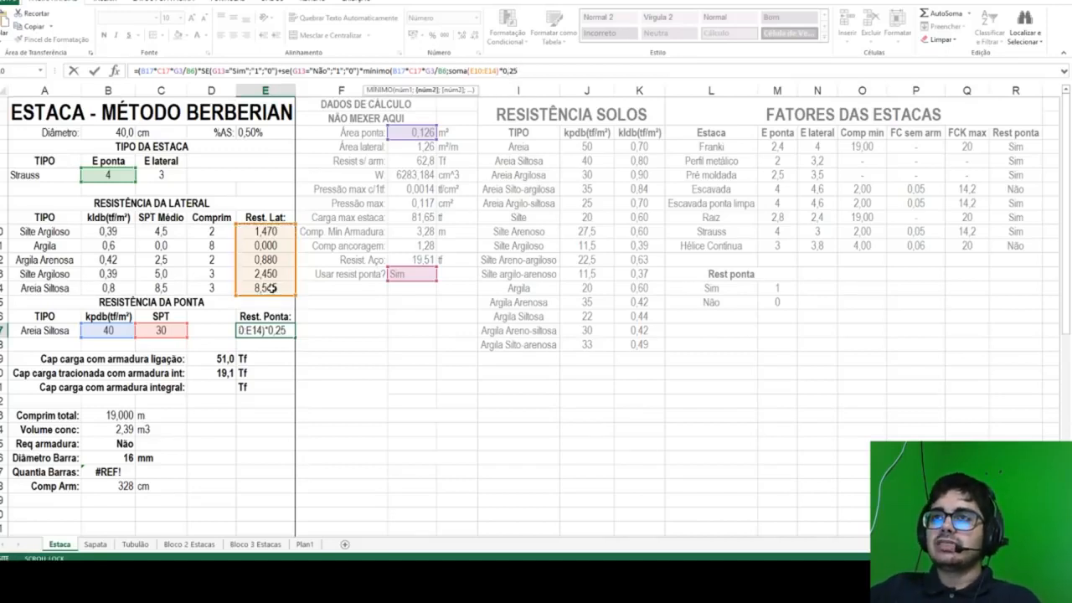
text())
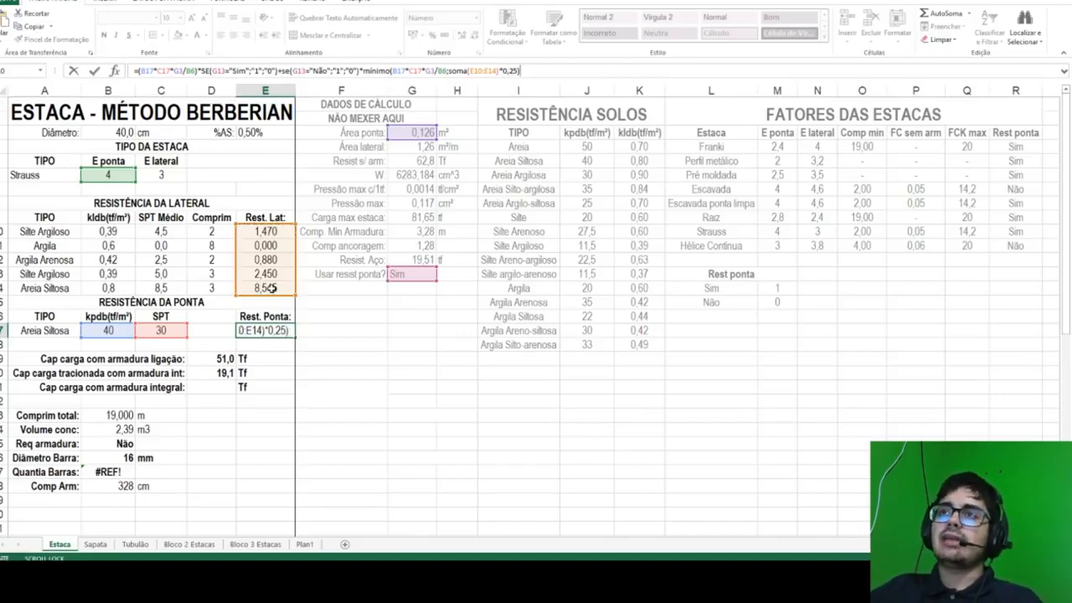
key(Return)
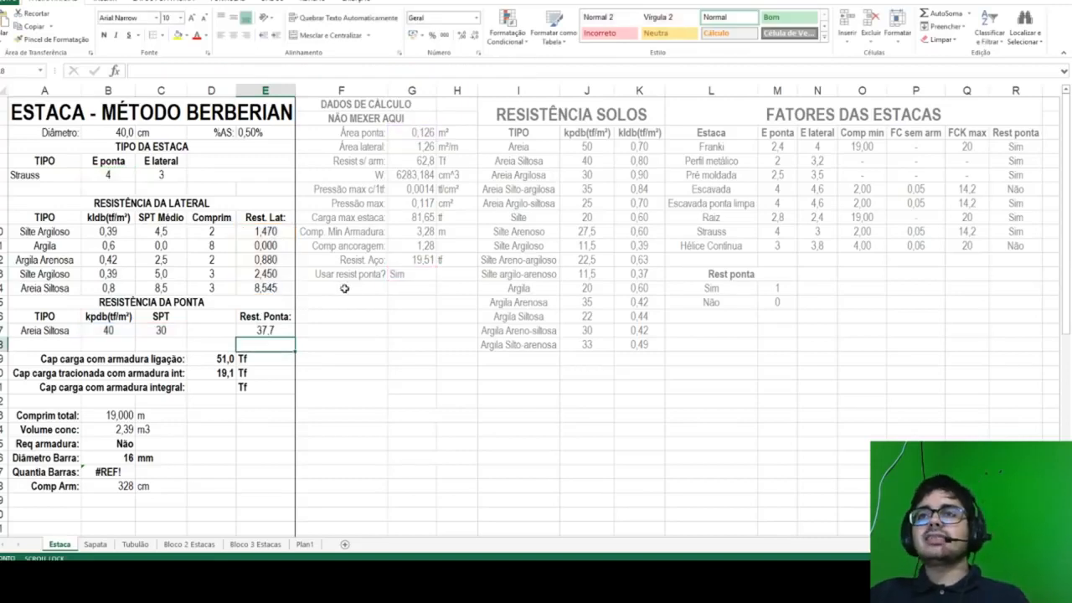
Step: Test the tip resistance formula by temporarily overwriting G13 with Não, and undo the entry to restore its lookup formula
click(403, 274)
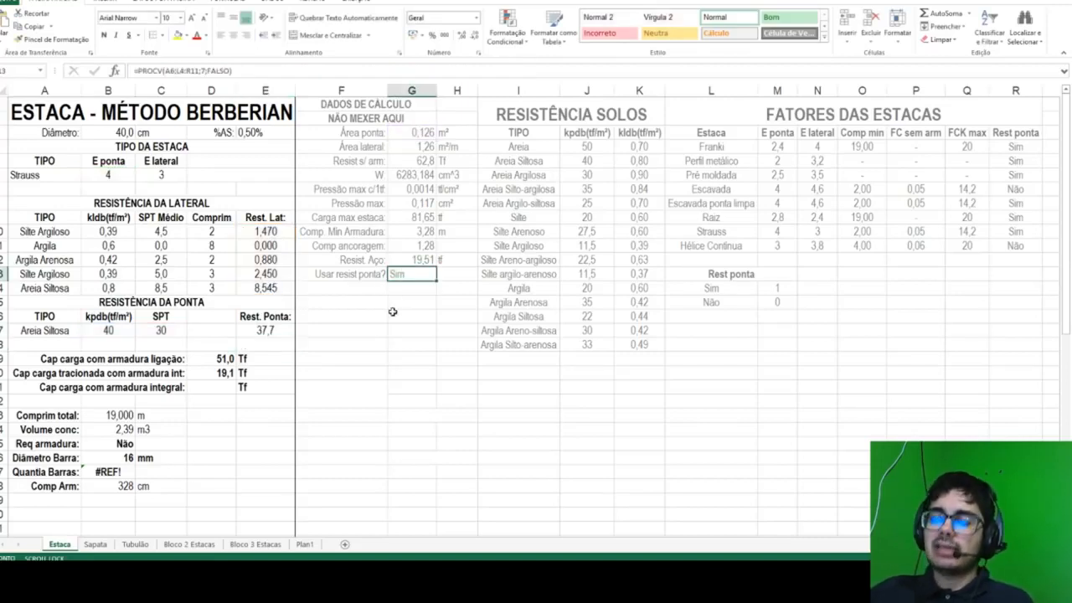
text(Não)
key(Return)
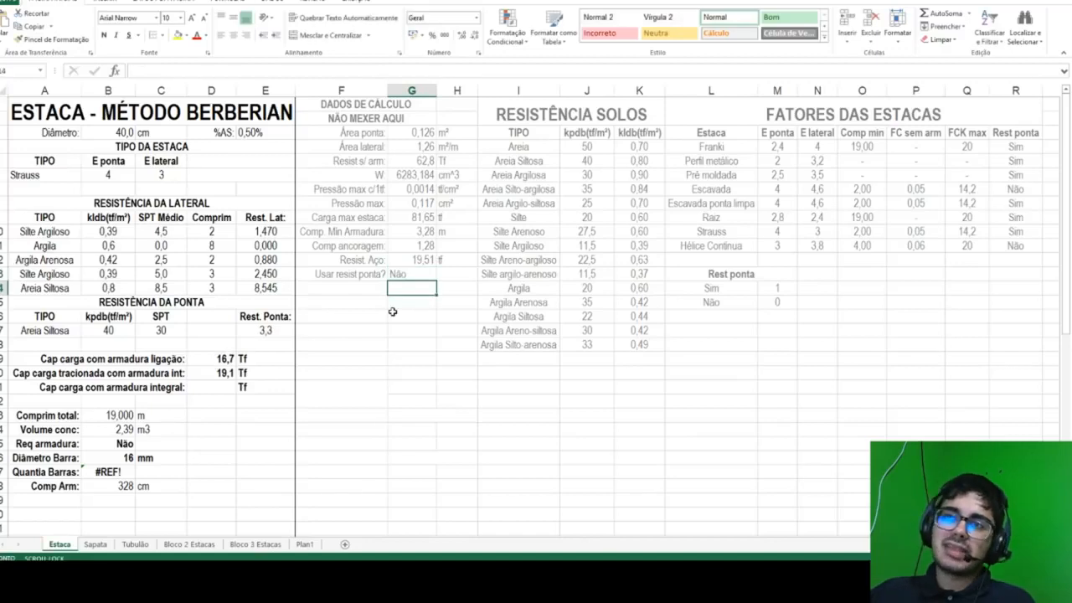
key(ctrl+z)
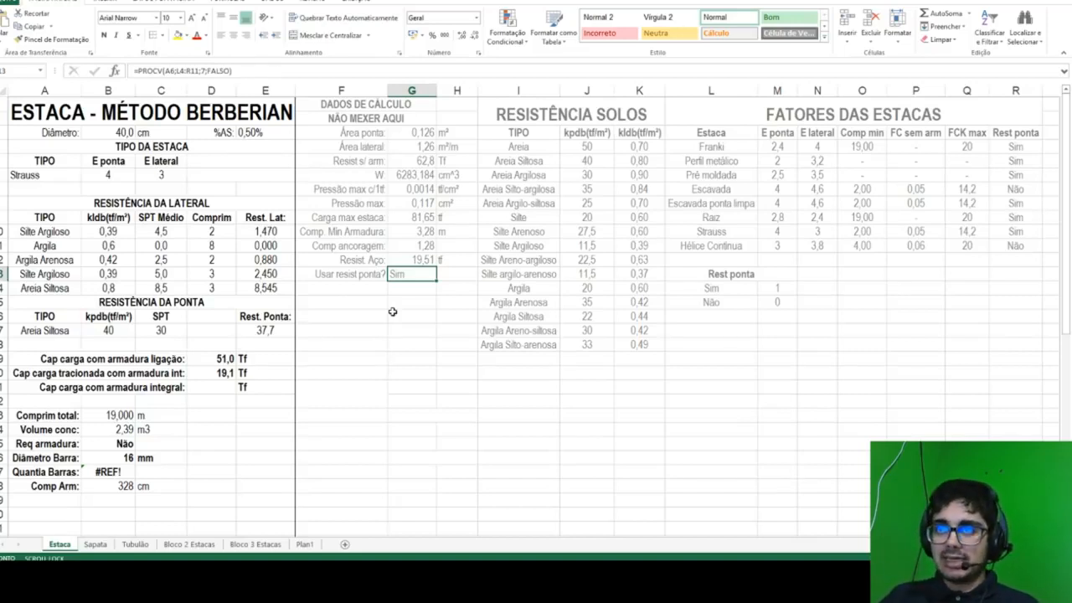
Step: Show the W value in G6 with one decimal place and fit column G's width to its contents
click(405, 173)
click(472, 34)
click(472, 34)
double_click(437, 90)
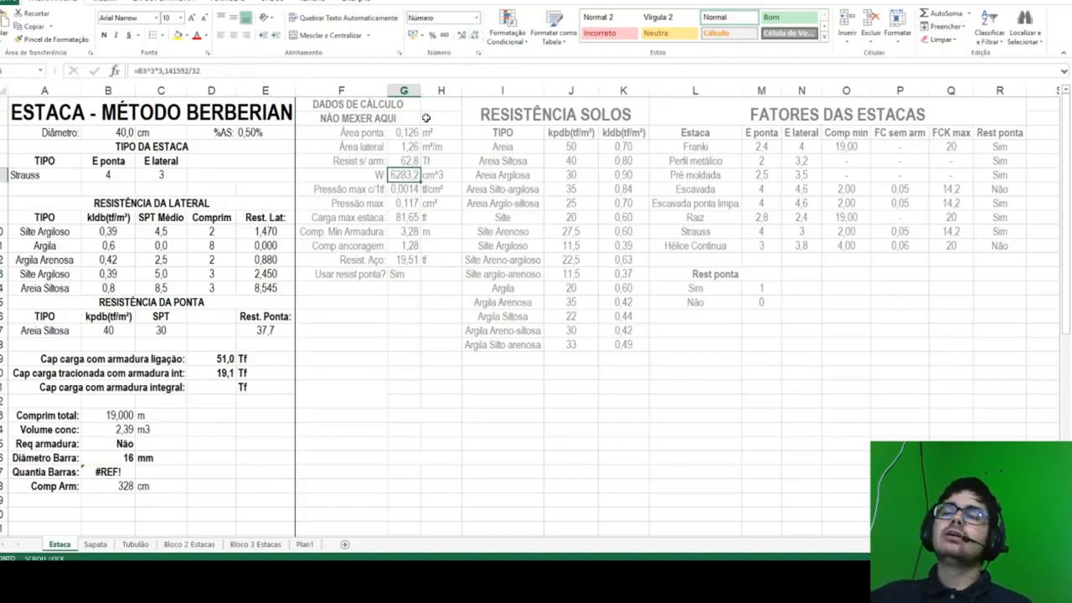
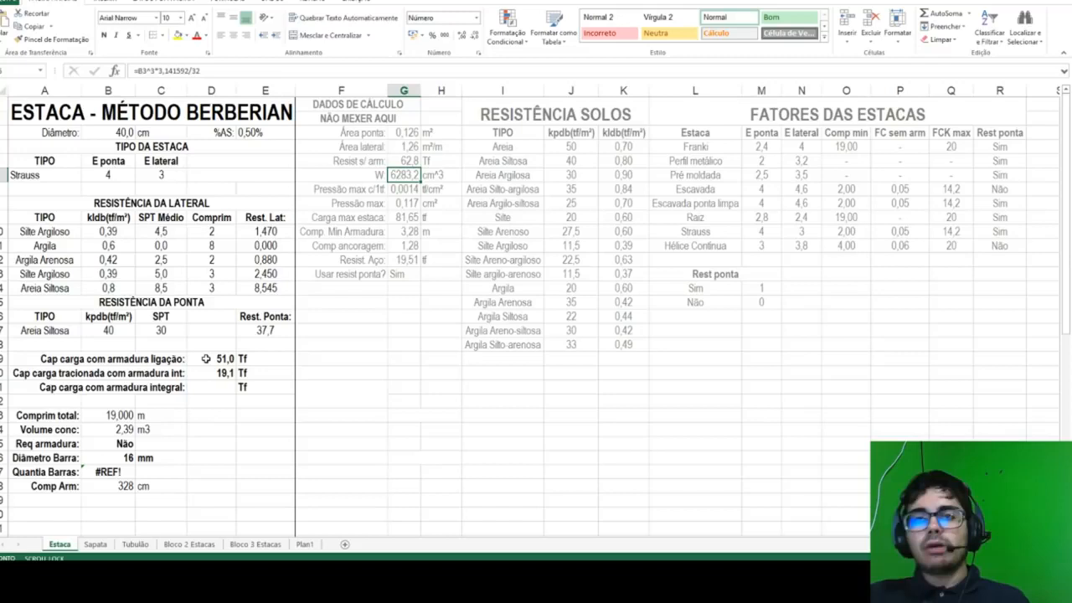
Step: Reword the connection reinforcement label in A19 as "Cap carga com apenas armadura ligação:"
click(205, 359)
click(116, 356)
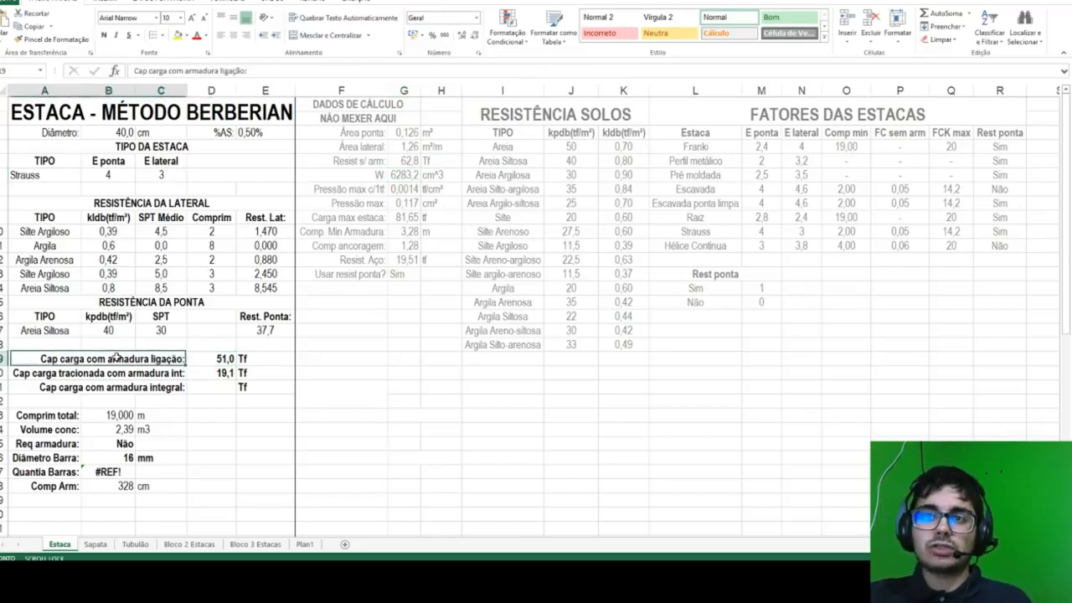
click(186, 70)
text(apenas)
key(Return)
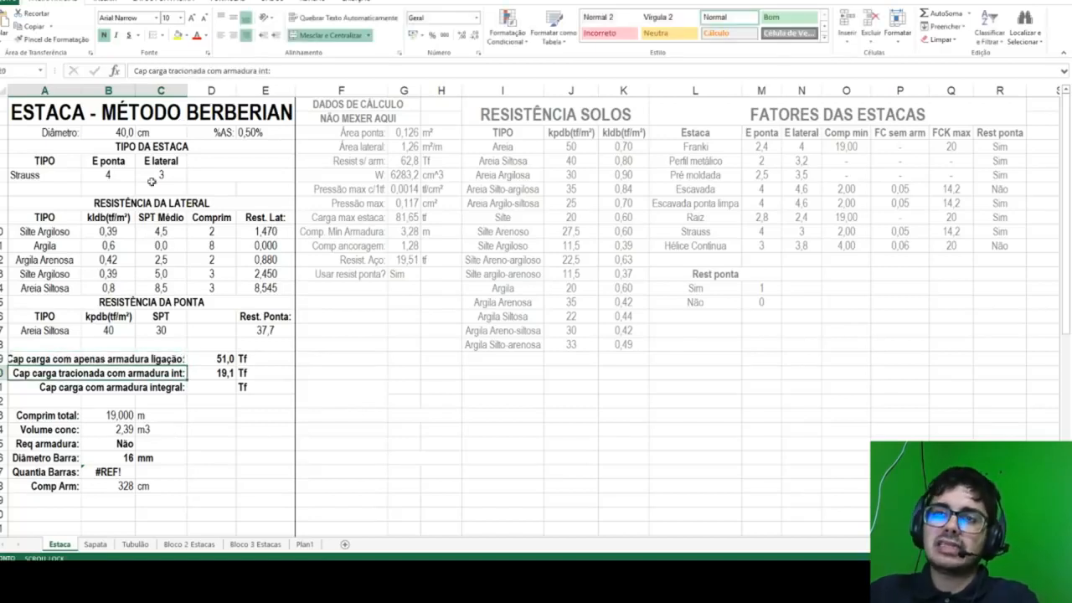
Step: Shorten the connection reinforcement label in A19 to "Cap carga só com armadura ligação:"
key(Up)
double_click(168, 71)
text(só com)
key(Delete)
key(Delete)
key(Delete)
key(Delete)
key(Delete)
key(Delete)
key(Delete)
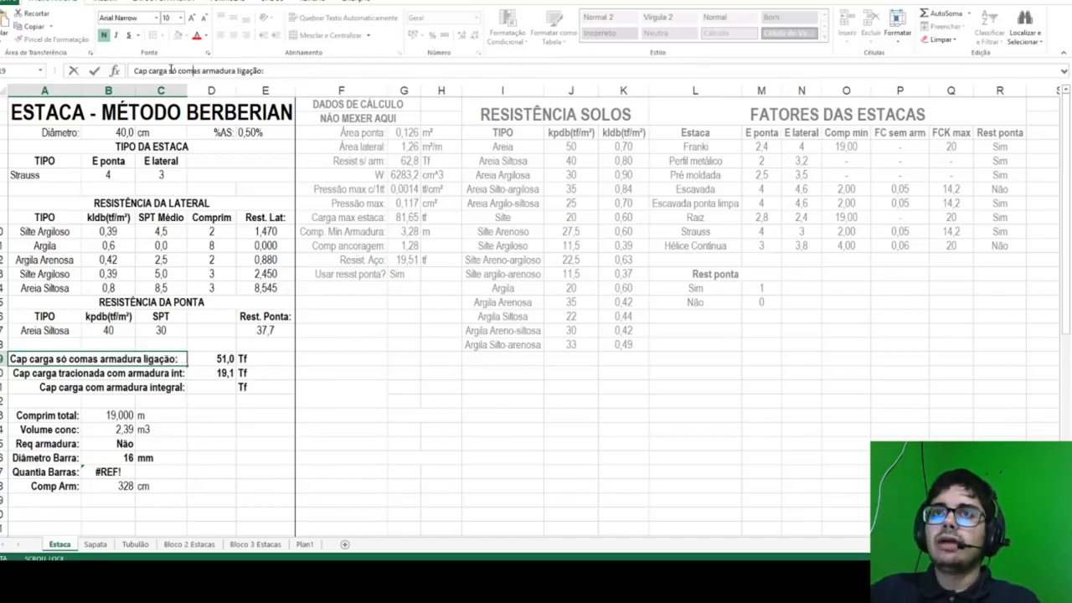
key(Return)
Step: Replace the connection reinforcement capacity formula in D19 with a draft reading =minimo(E10:E14)+E17
click(216, 359)
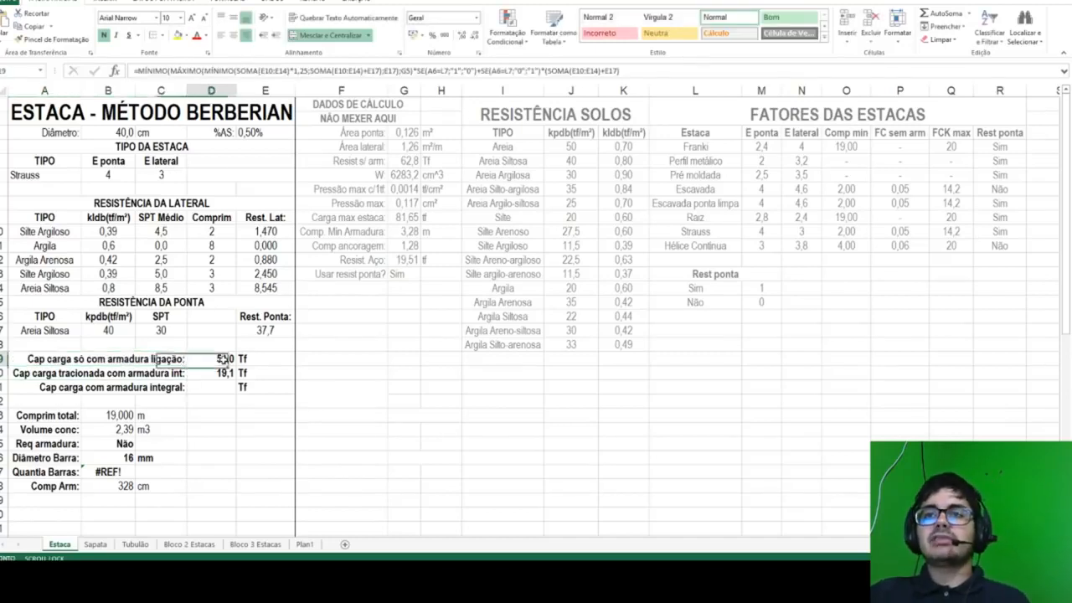
text(=minimo()
click(263, 238)
drag(262, 261, 273, 289)
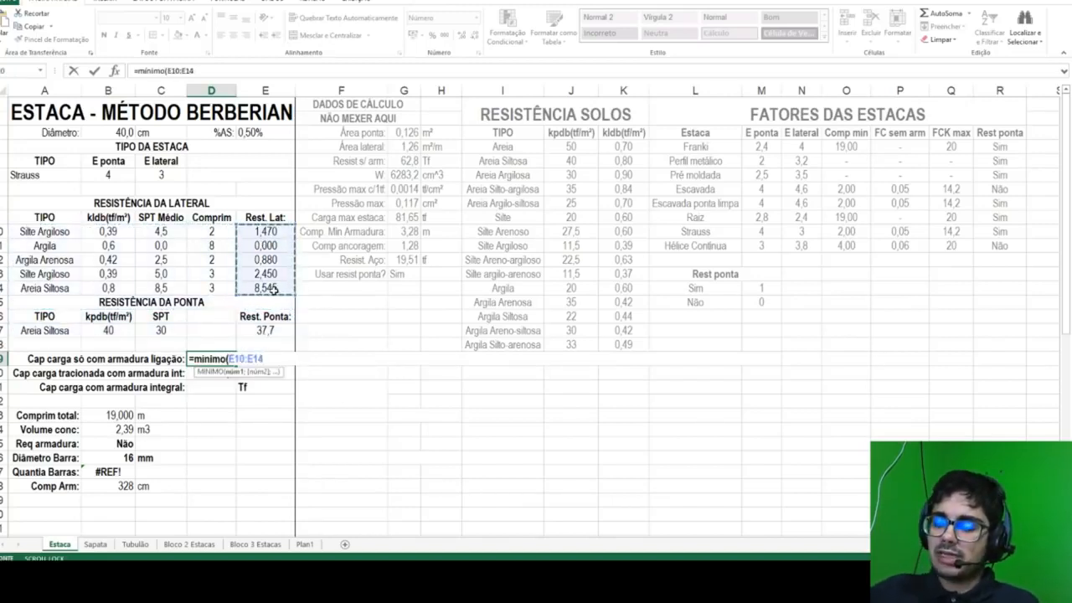
text(;)
text()+)
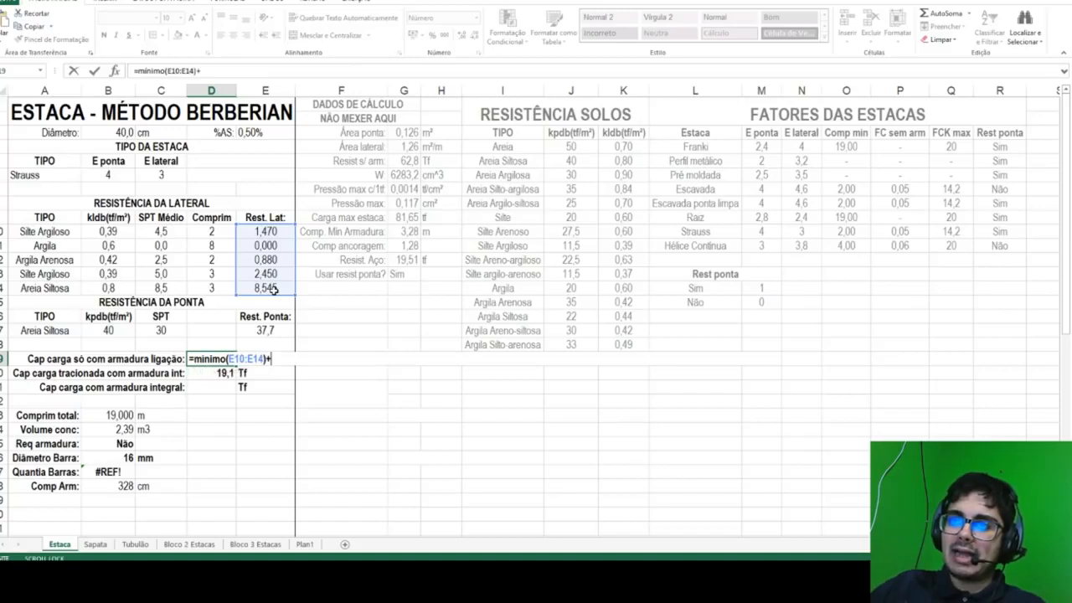
click(274, 331)
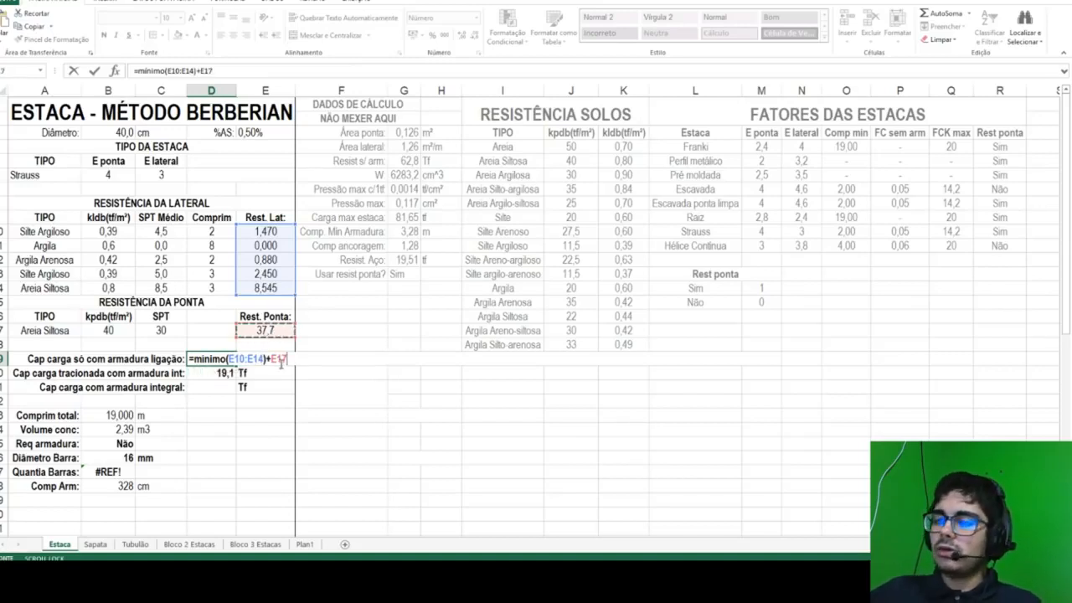
Step: Rework the D19 formula to =MÍNIMO(SOMA(E10:E14)+E17;G5), limiting the capacity by the unreinforced strength
click(226, 360)
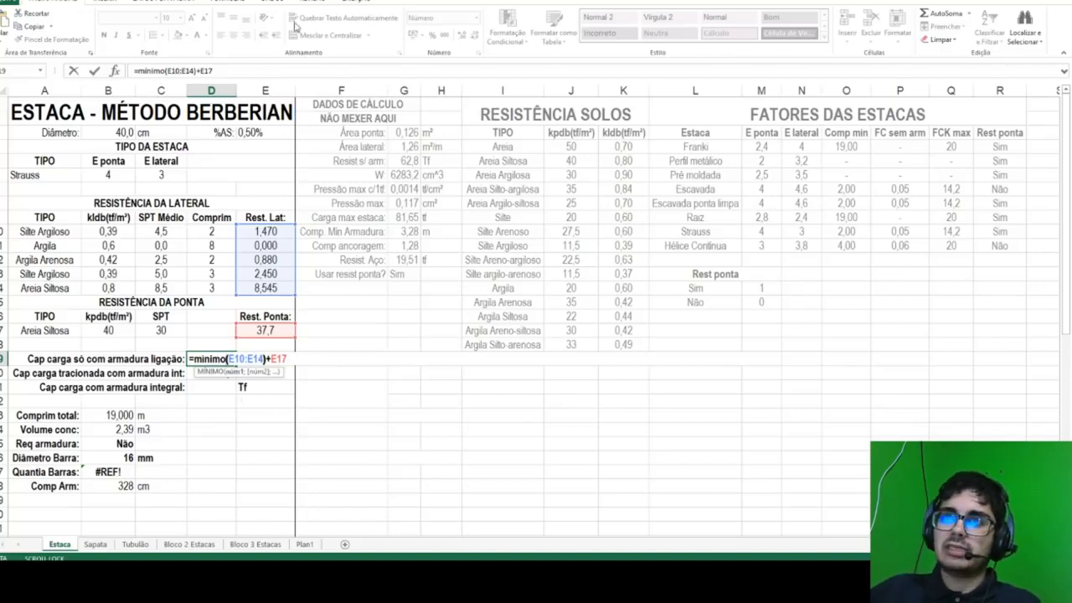
click(166, 71)
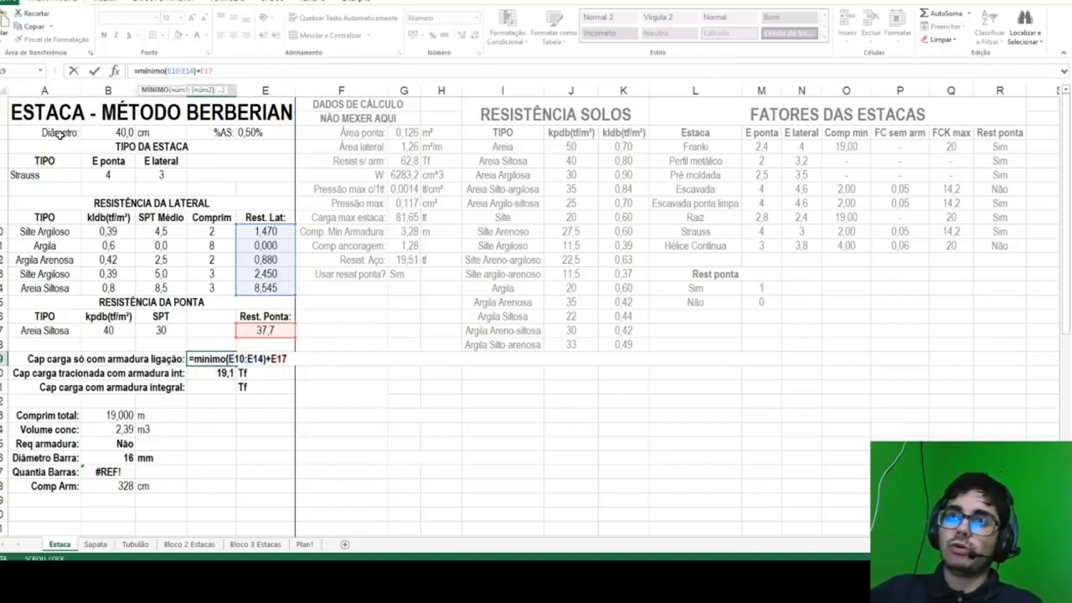
text(soma()
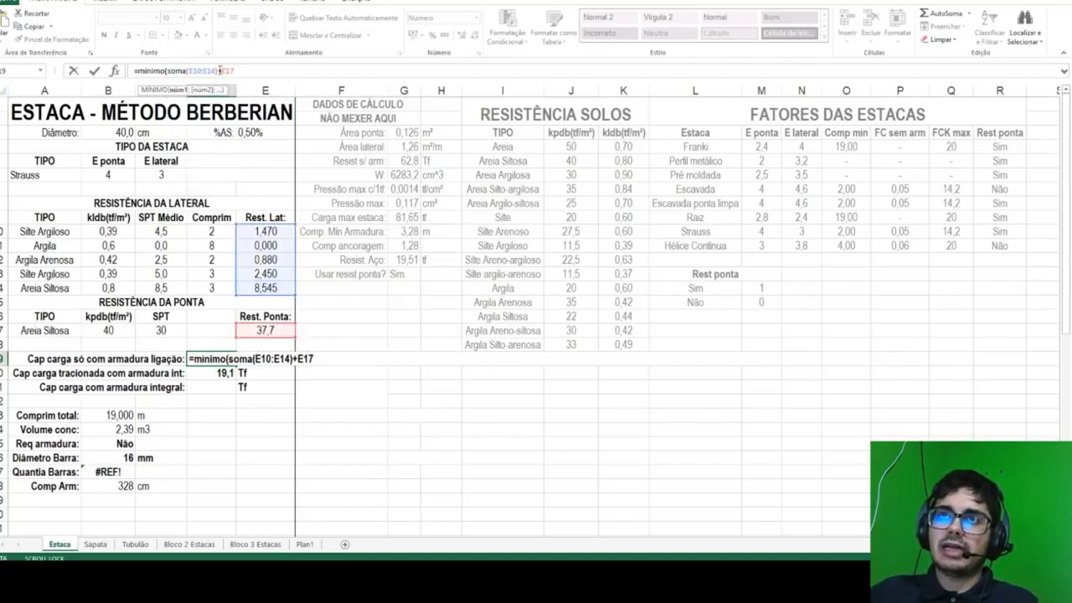
text(;)
key(BackSpace)
text(;)
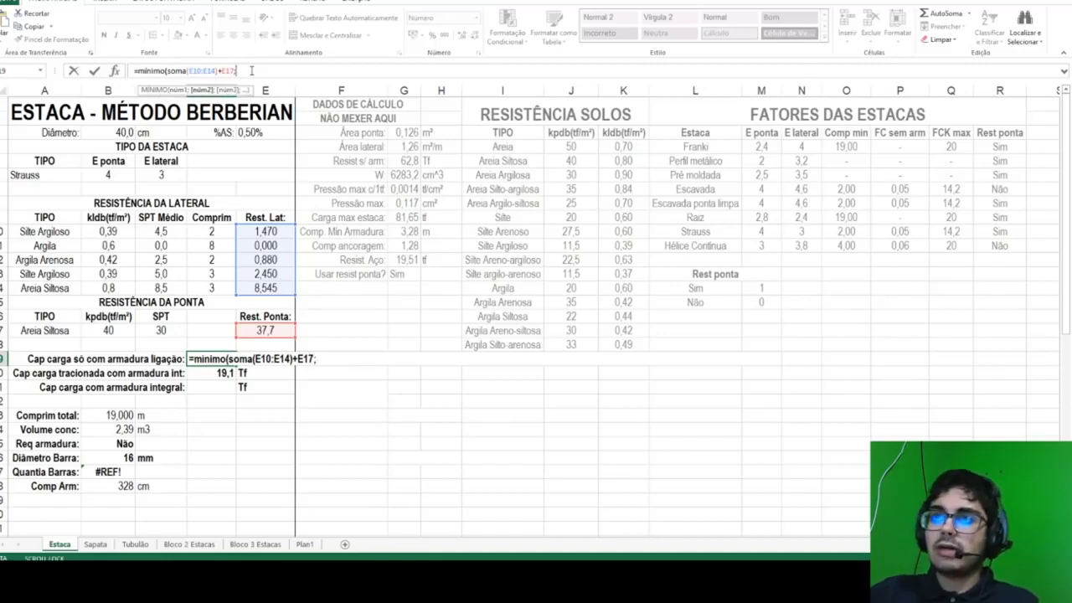
click(399, 160)
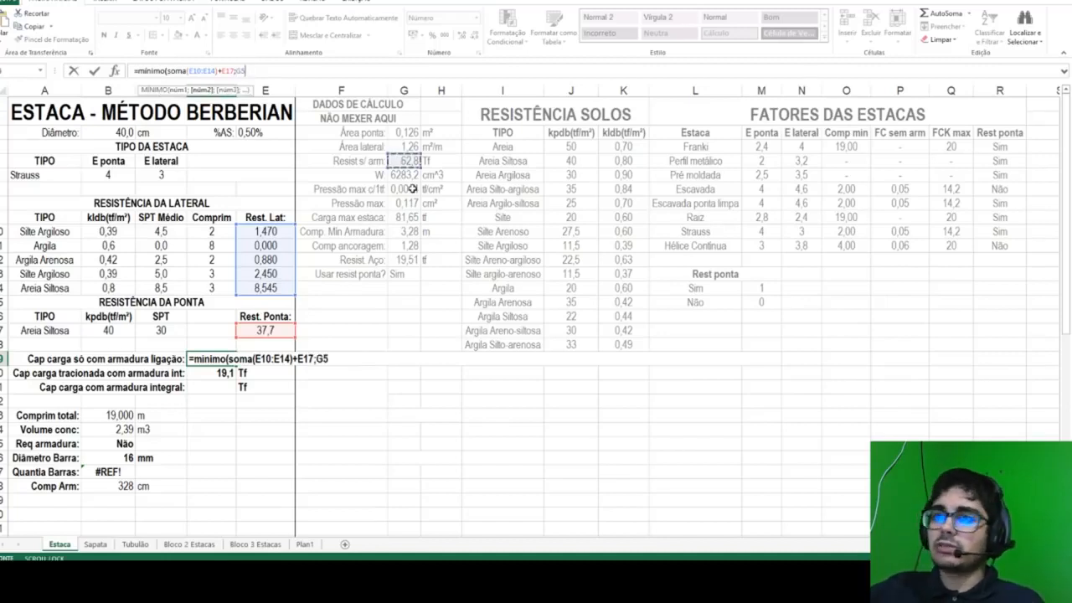
text())
key(Return)
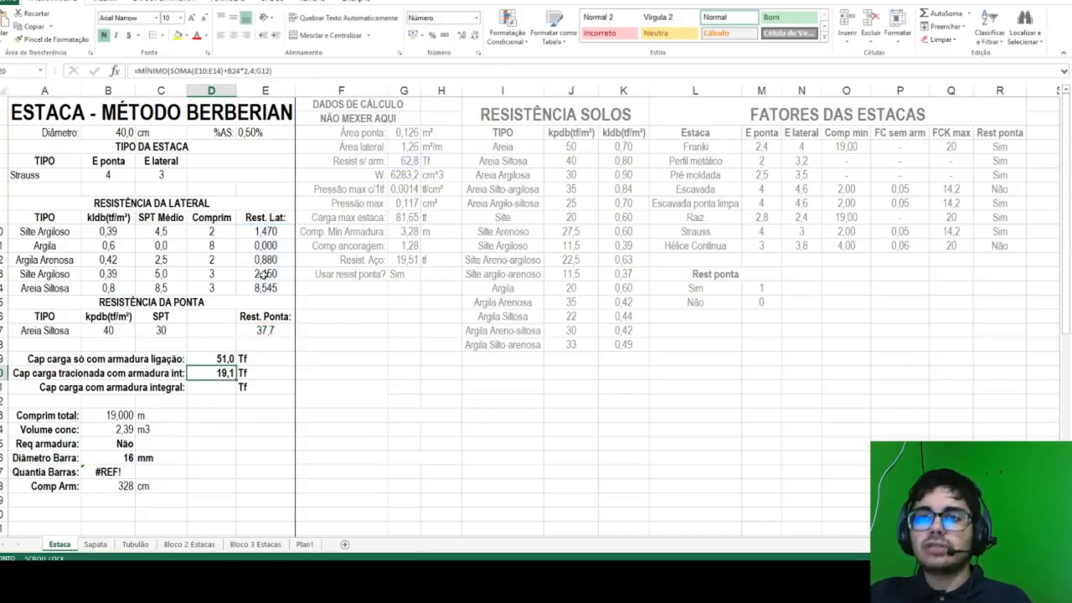
Step: Copy the D19 formula into D21 for full reinforcement and replace its G5 limit with G9, the Carga max estaca value
click(224, 359)
drag(289, 73, 17, 70)
key(ctrl+c)
key(Return)
key(Return)
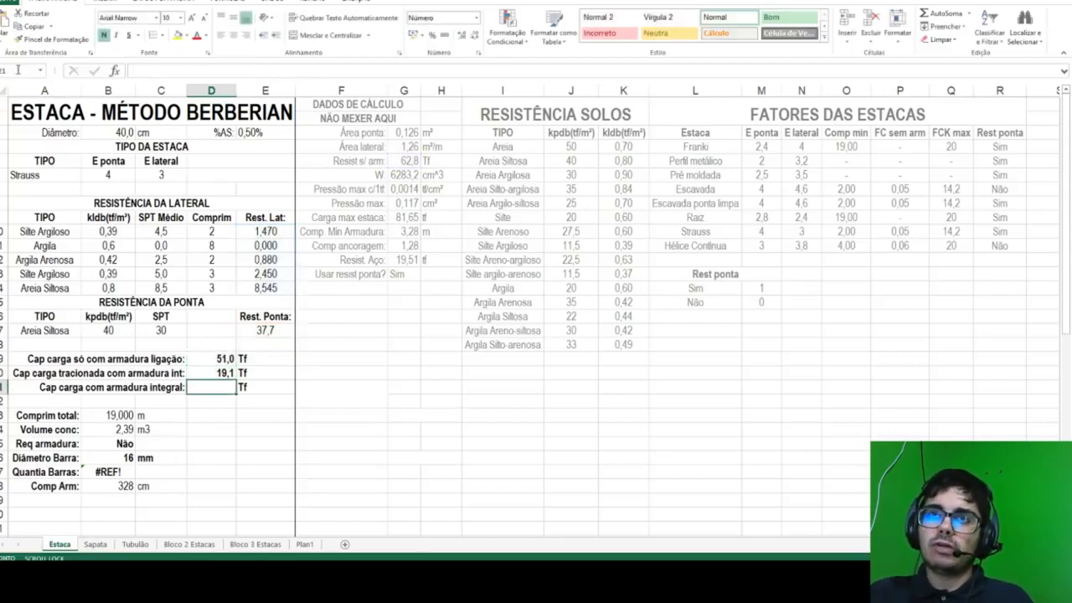
click(167, 71)
key(ctrl+v)
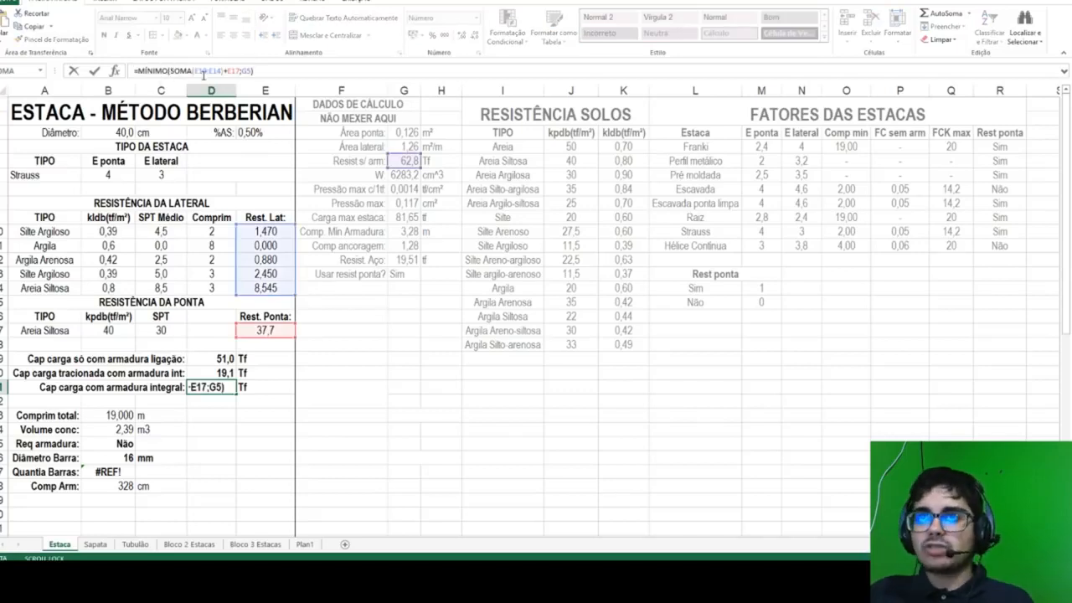
drag(226, 71, 251, 71)
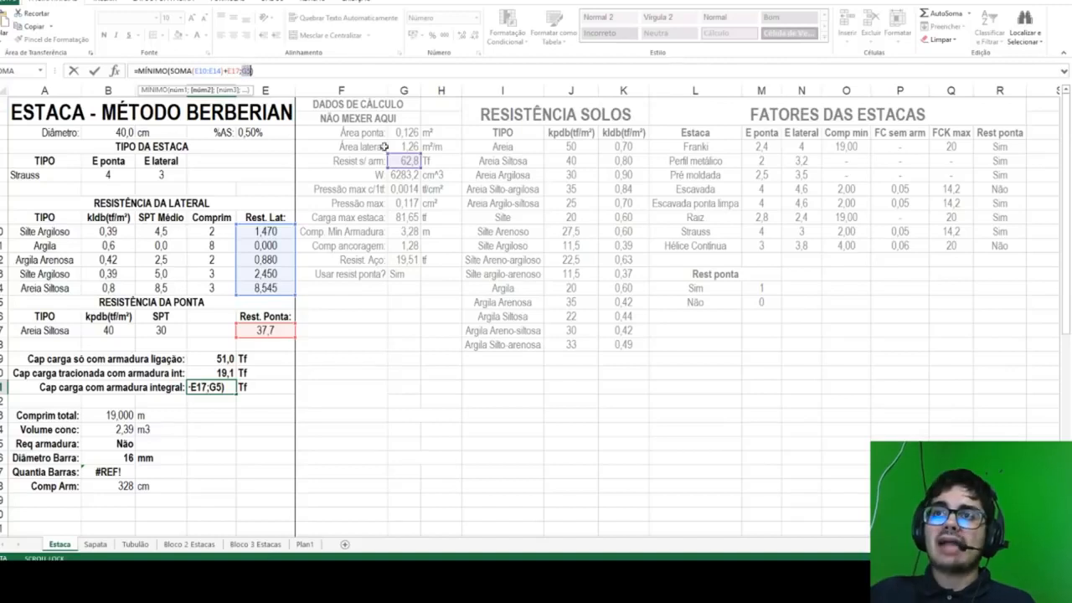
click(394, 218)
key(Return)
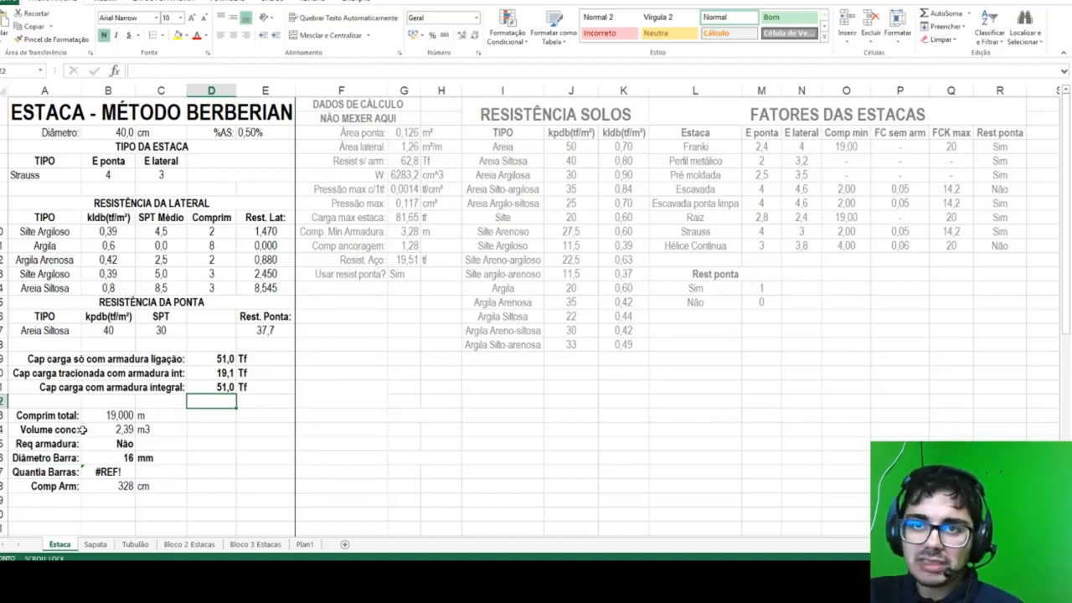
Step: Move the Comprim total entry up to row 22 and the Volume conc entry up to row 23
drag(41, 414, 144, 415)
key(ctrl+x)
click(54, 401)
key(ctrl+v)
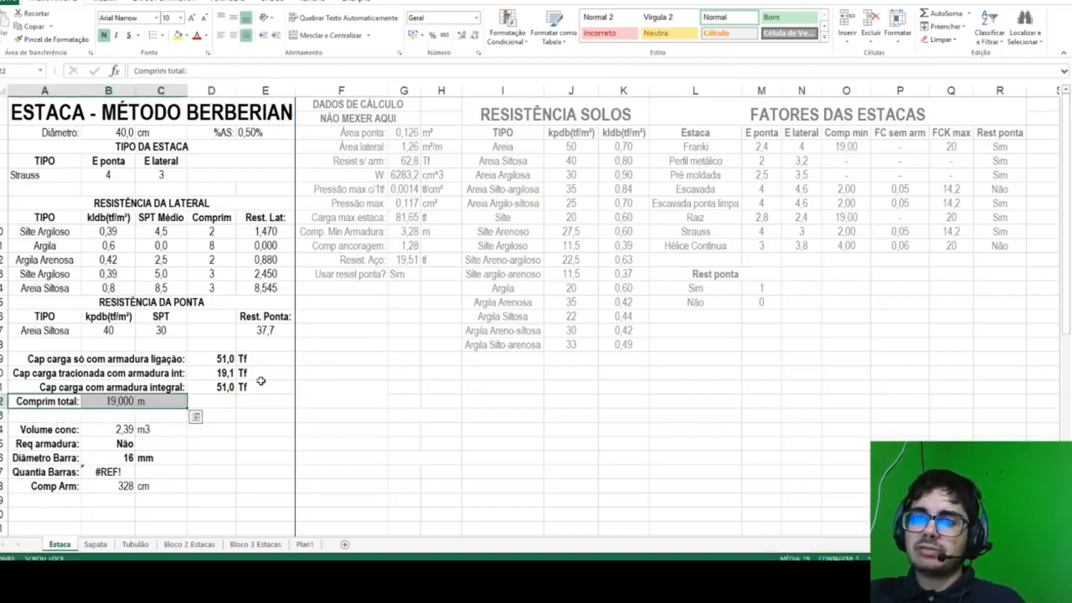
click(119, 428)
drag(46, 433, 164, 429)
key(ctrl+x)
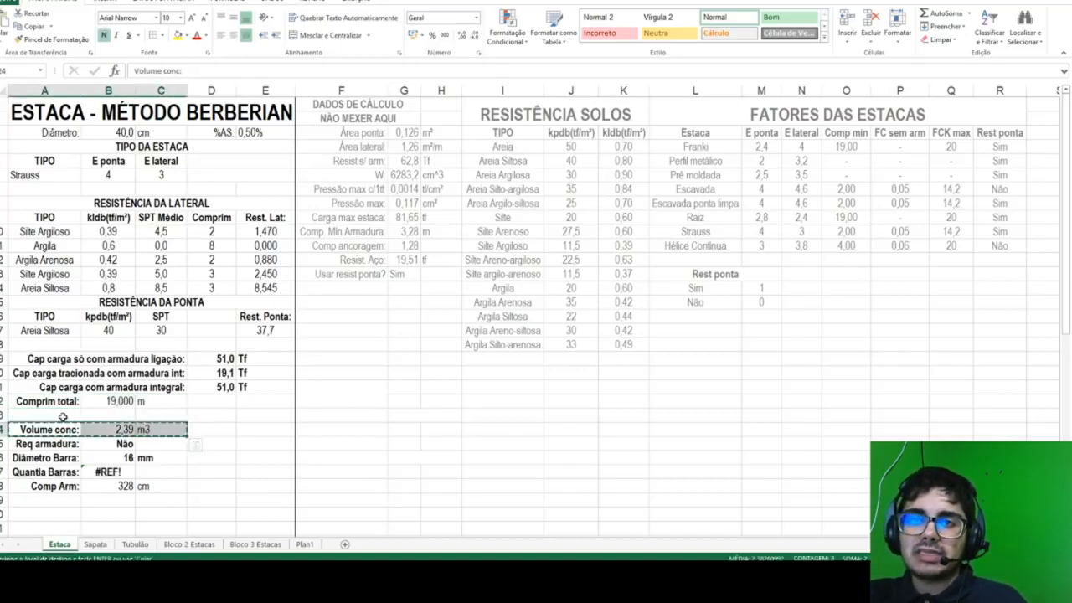
click(61, 416)
key(ctrl+v)
Step: Clear the Req armadura entry in row 25 and move the Diâmetro Barra entry up to row 24
drag(48, 443, 163, 444)
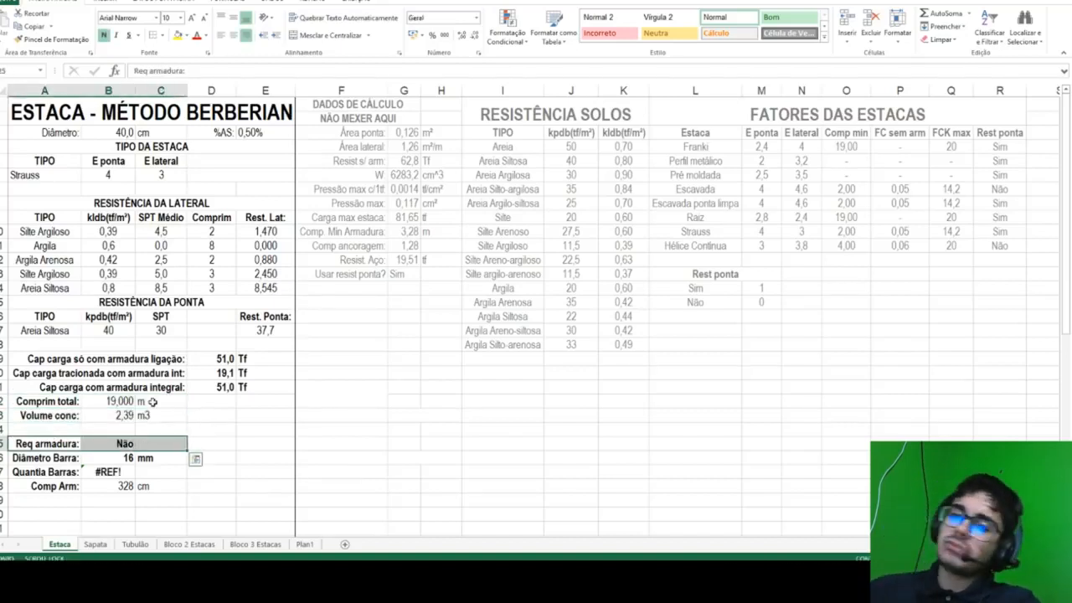
key(Delete)
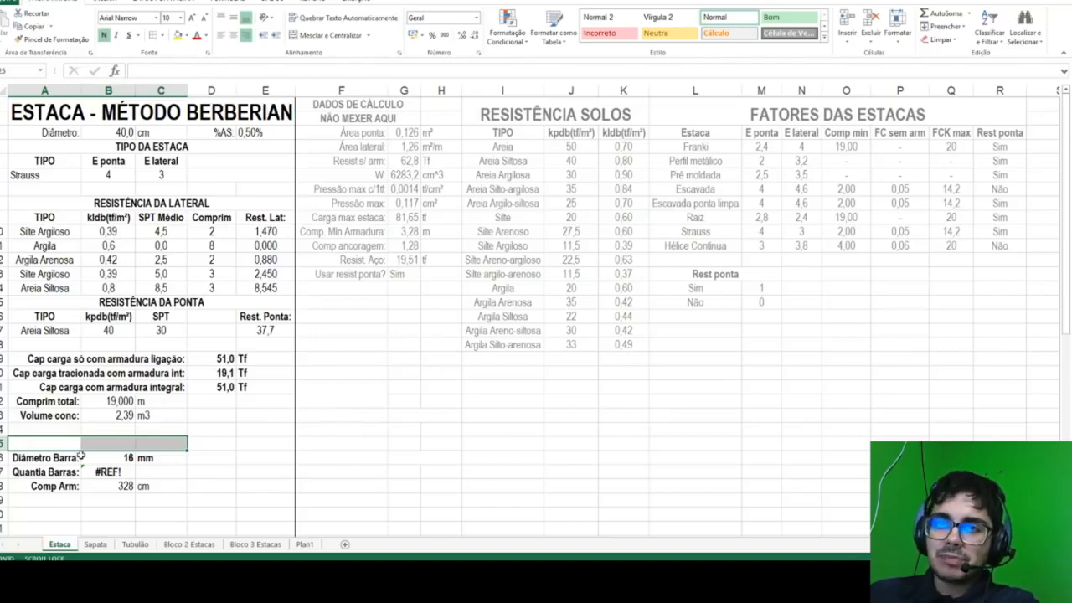
drag(67, 460, 148, 459)
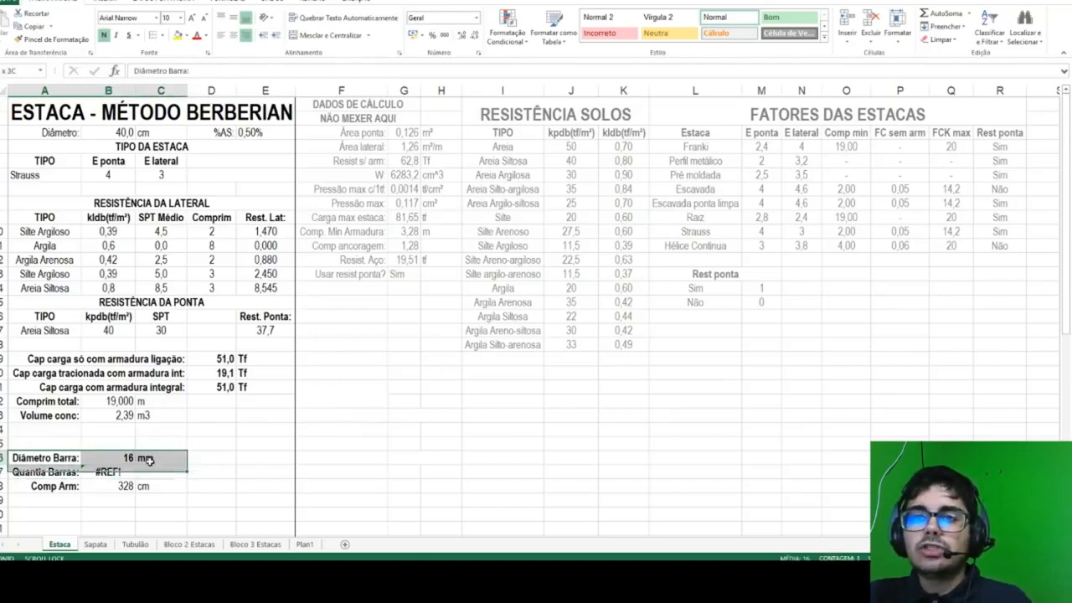
key(ctrl+x)
click(52, 429)
key(ctrl+v)
click(118, 431)
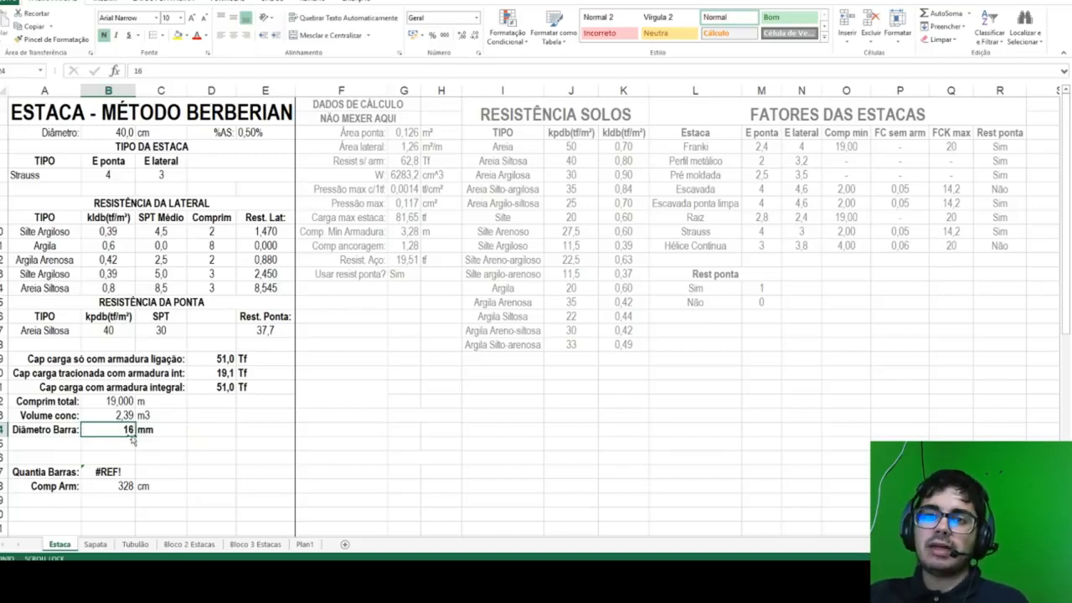
Step: Change the unit label in C24 beside Diâmetro Barra to "mm qt:"
key(Right)
click(162, 73)
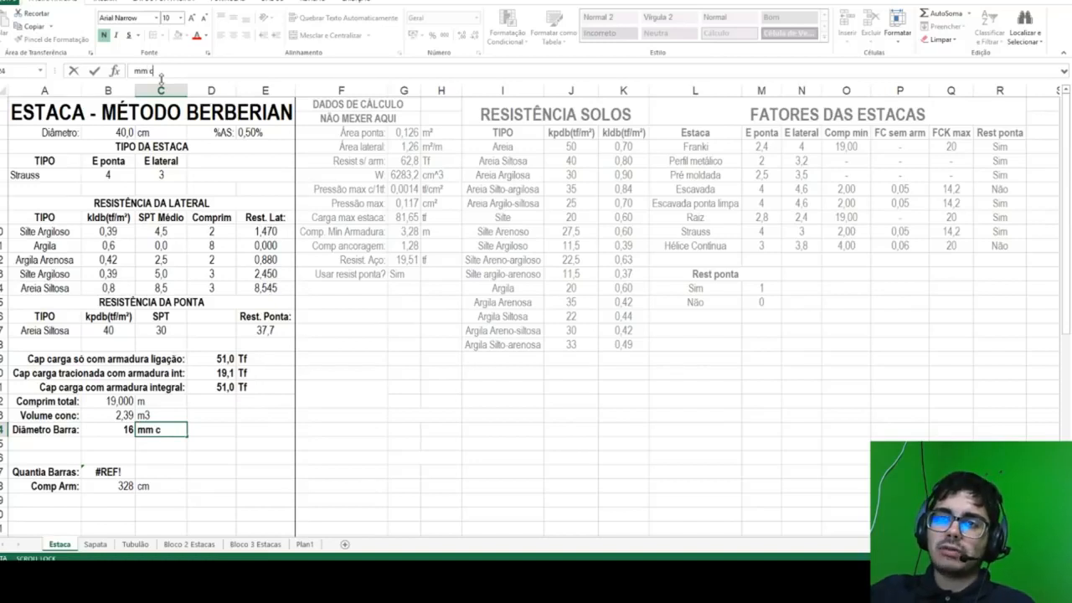
key(BackSpace)
key(BackSpace)
key(BackSpace)
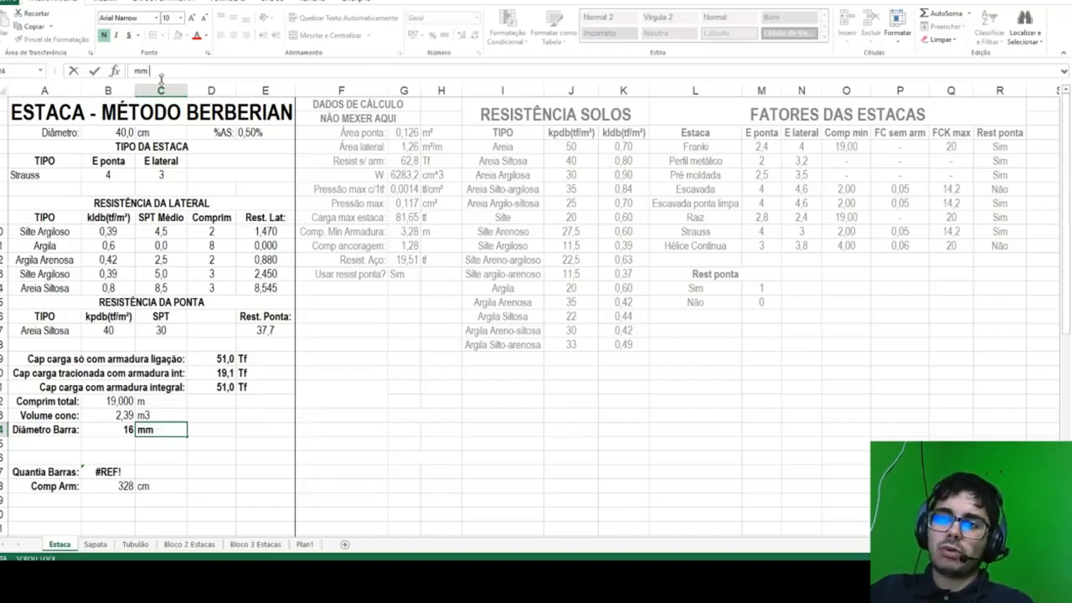
key(Tab)
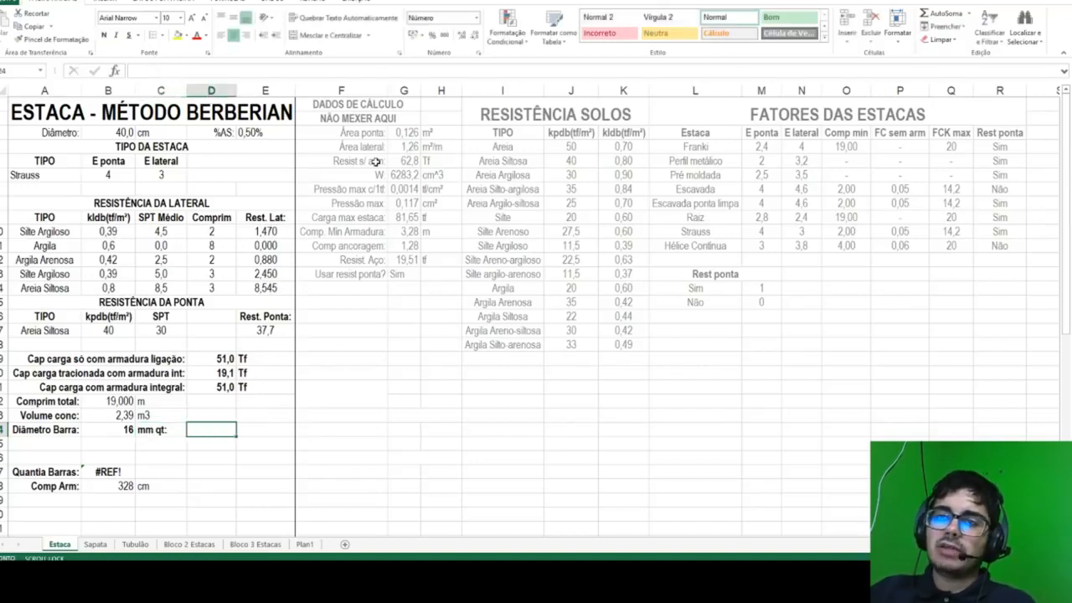
Step: Add an "AS:" row in row 14 of the calculation data with =G3*100^2*E3 in G14
click(357, 284)
text(AS:)
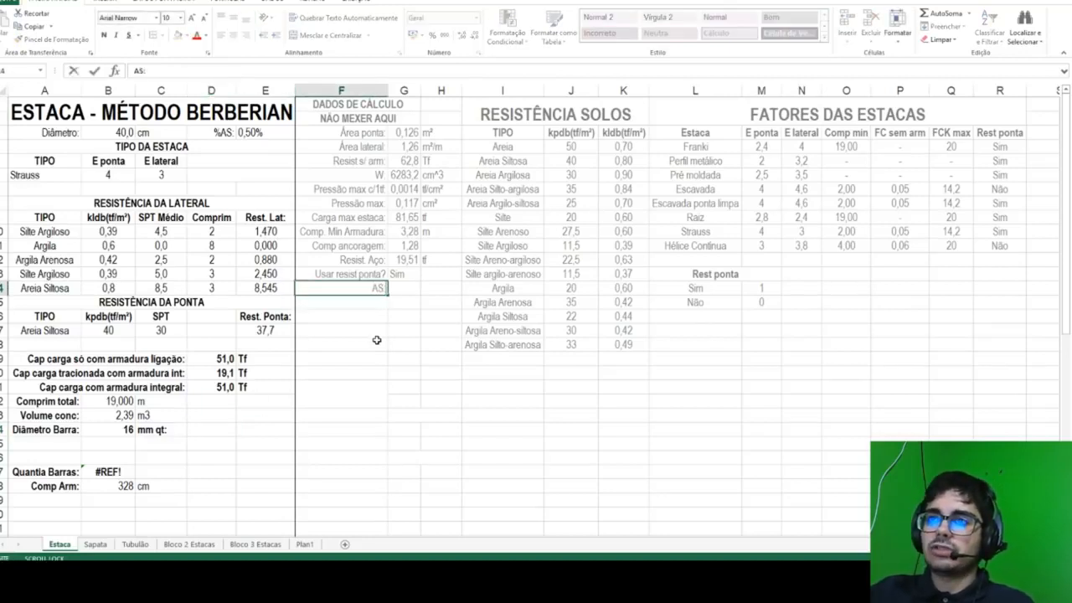
key(Tab)
text(=)
key(BackSpace)
text(=)
click(400, 132)
text(*100^2*)
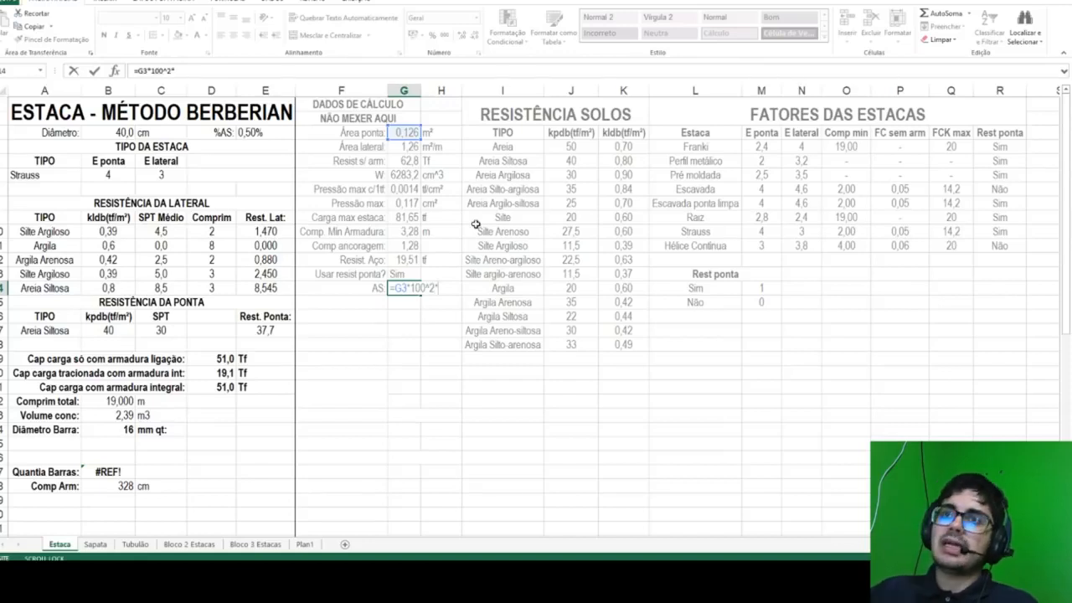
click(246, 132)
key(Return)
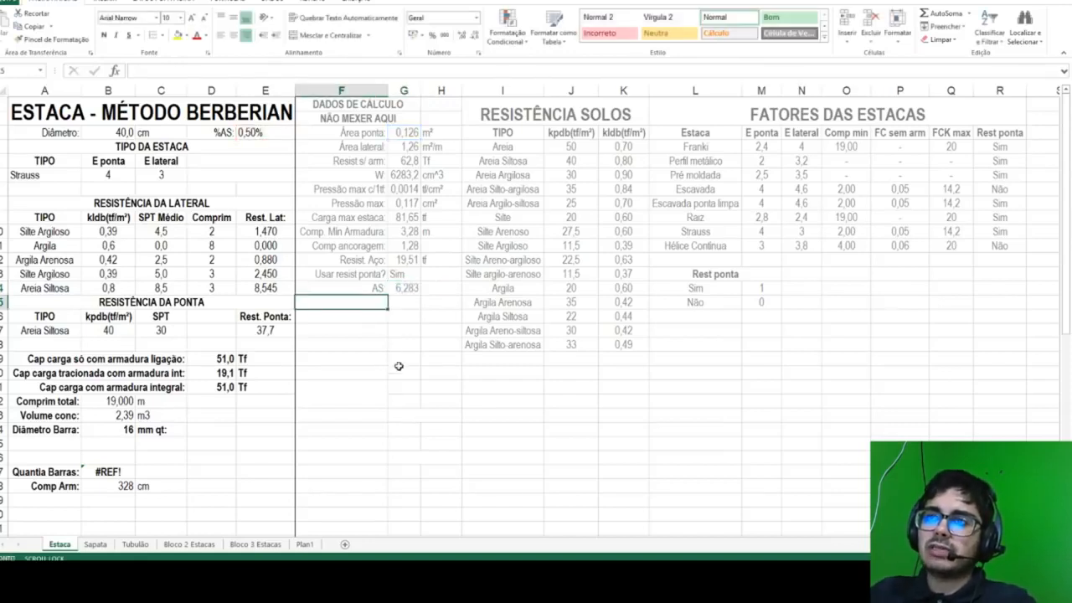
Step: Enter cm² as the unit of the AS value in H14
click(405, 287)
click(435, 291)
text(cm²)
key(Return)
Step: Add an "AS barra:" row in row 15 with =B24^2*3,141592/400 in G15 and the unit cm² in H15
click(374, 299)
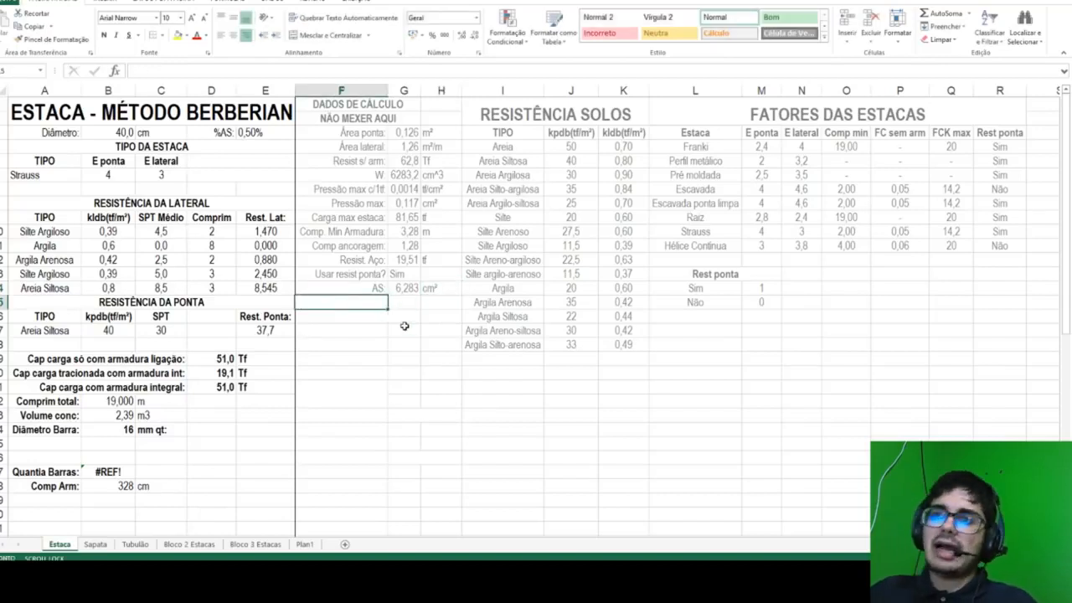
text(AS barra)
key(Tab)
text(=)
click(104, 429)
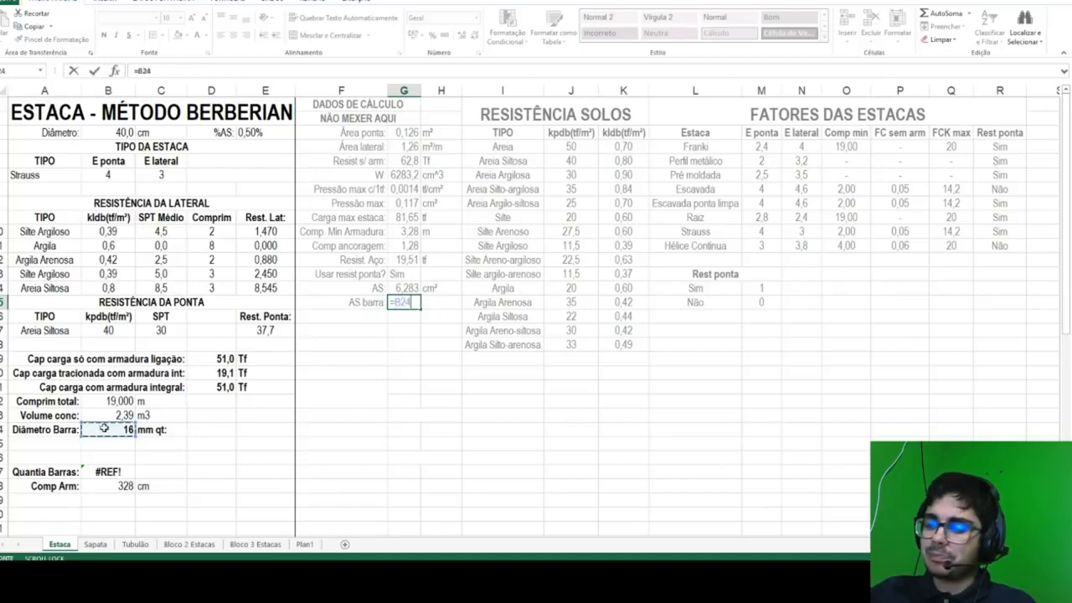
text(^2*3,141592/400)
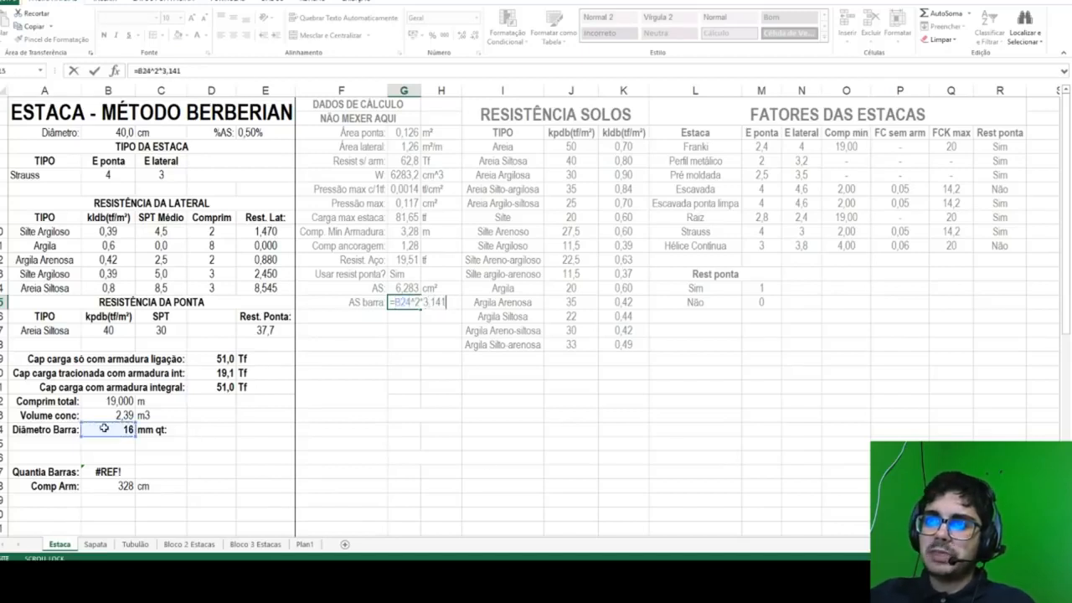
key(Return)
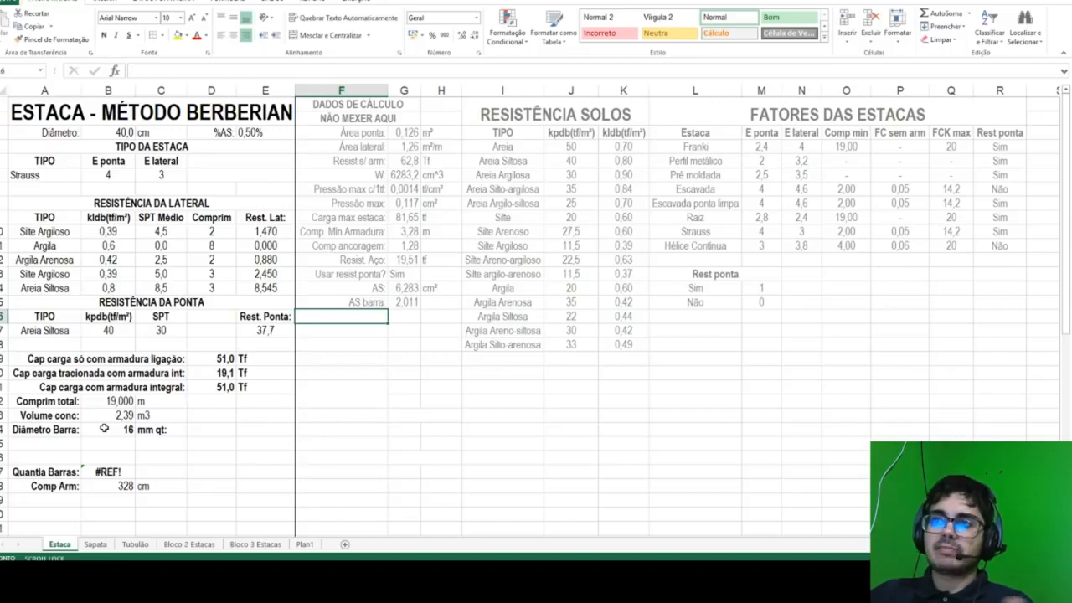
click(422, 307)
text(cm²)
key(Return)
Step: Calculate the bar quantity in D24 with =MÁXIMO(6;ARREDONDAR.PARA.CIMA(G14/G15;0)), accepting the proposed correction of the missing closing parenthesis
click(192, 428)
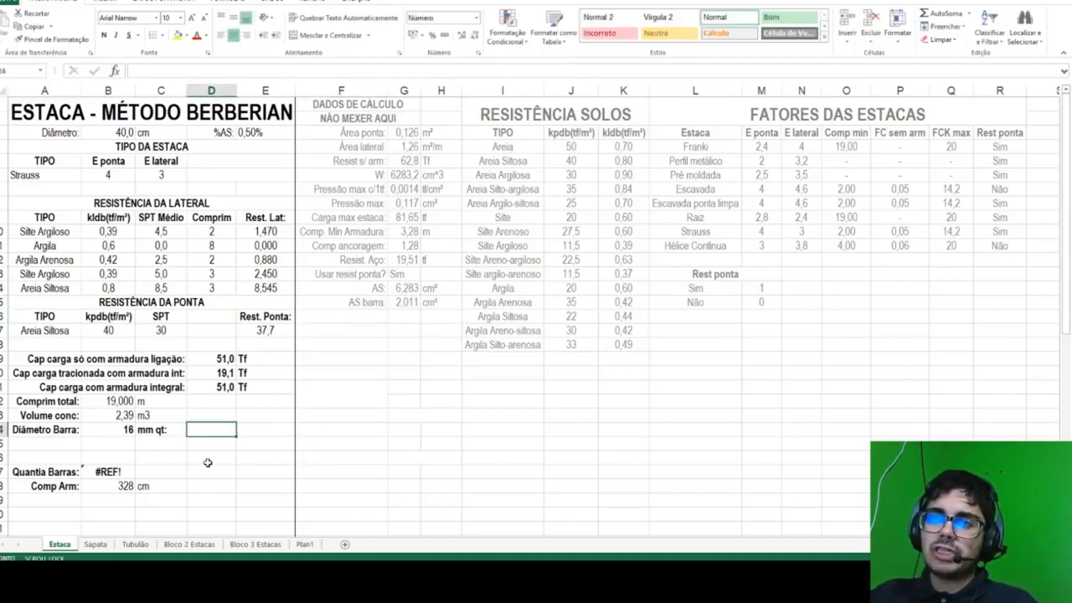
text(=máximo()
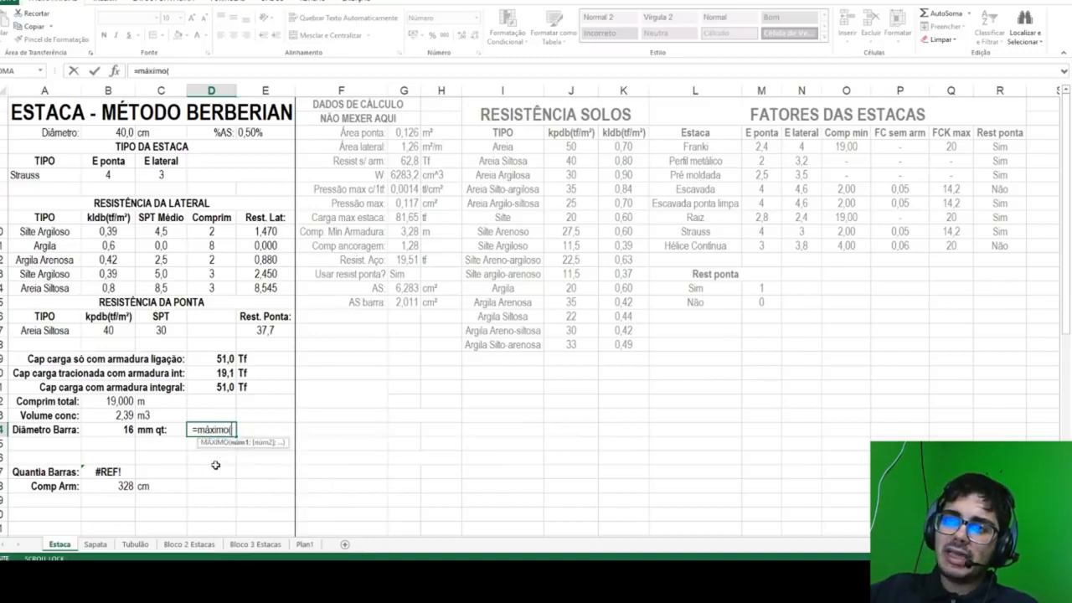
text(6;)
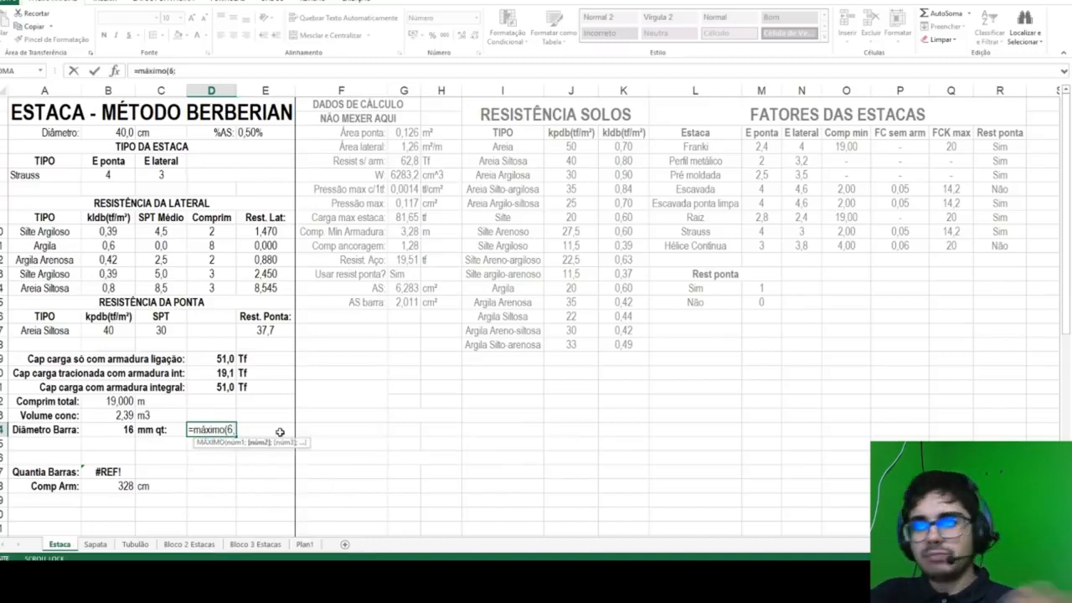
click(411, 293)
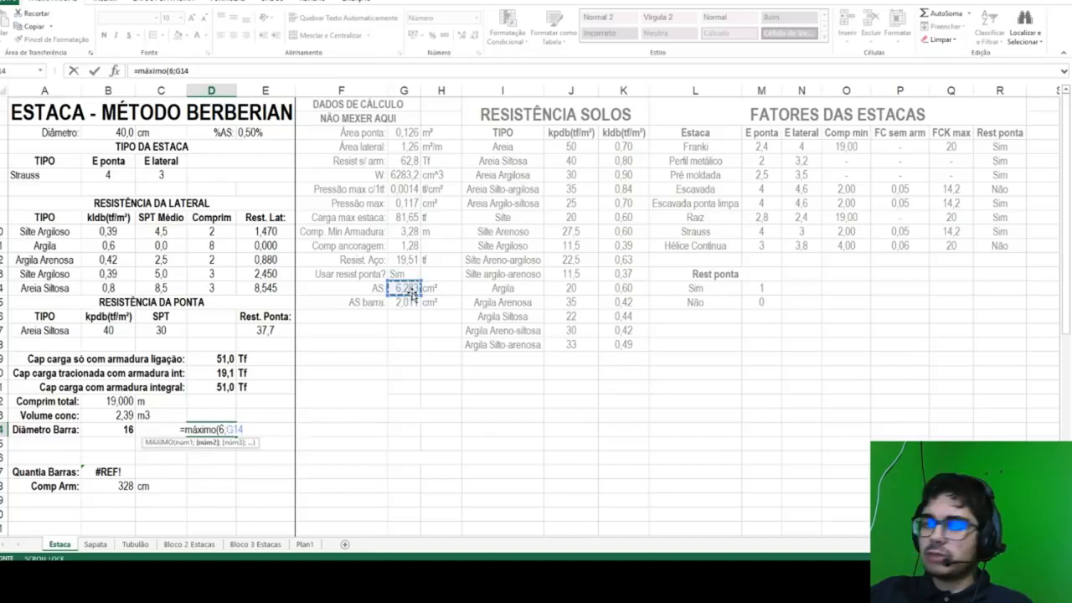
key(BackSpace)
key(BackSpace)
key(BackSpace)
text(arredondar.para.c)
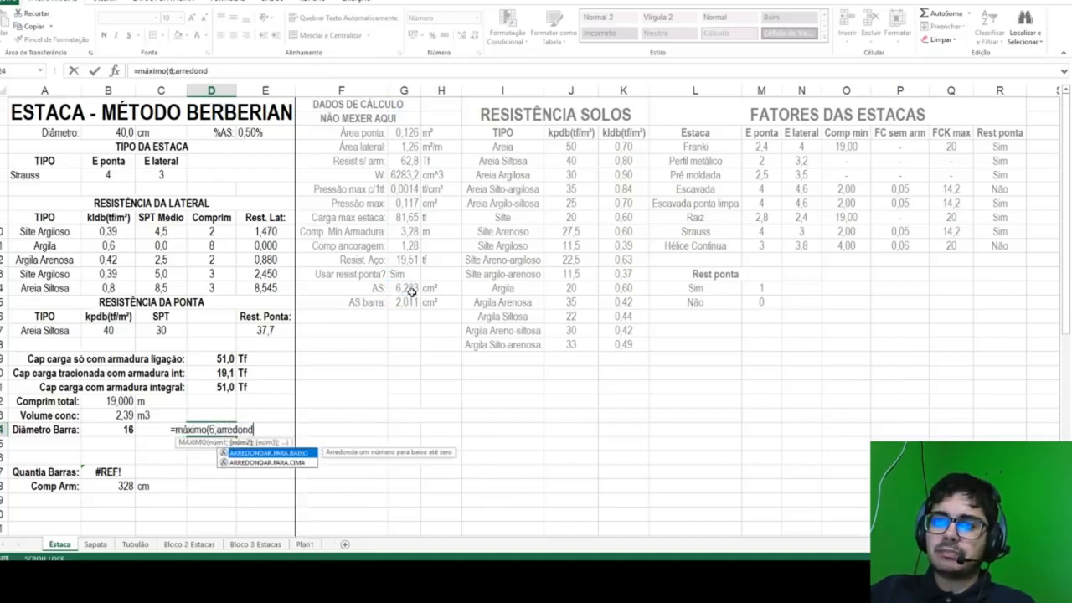
key(Tab)
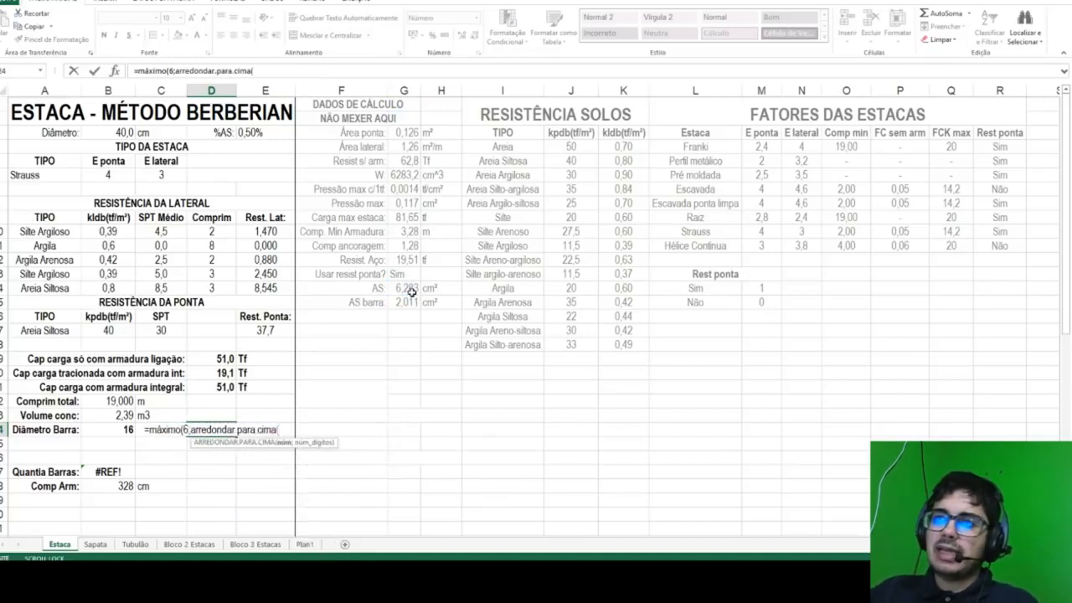
click(412, 291)
text(/)
click(409, 301)
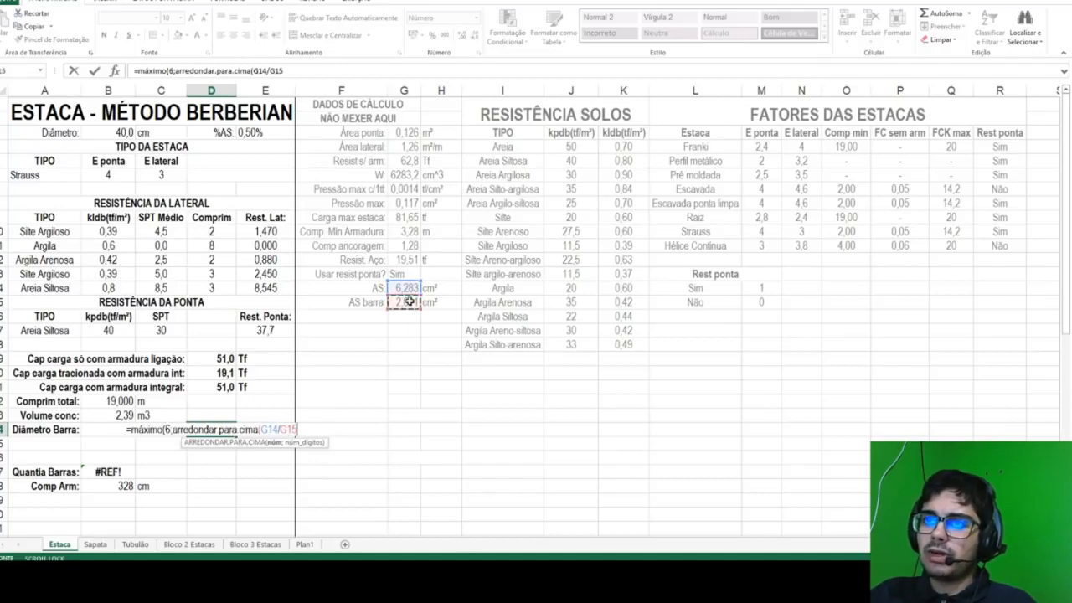
text(;0))
key(Return)
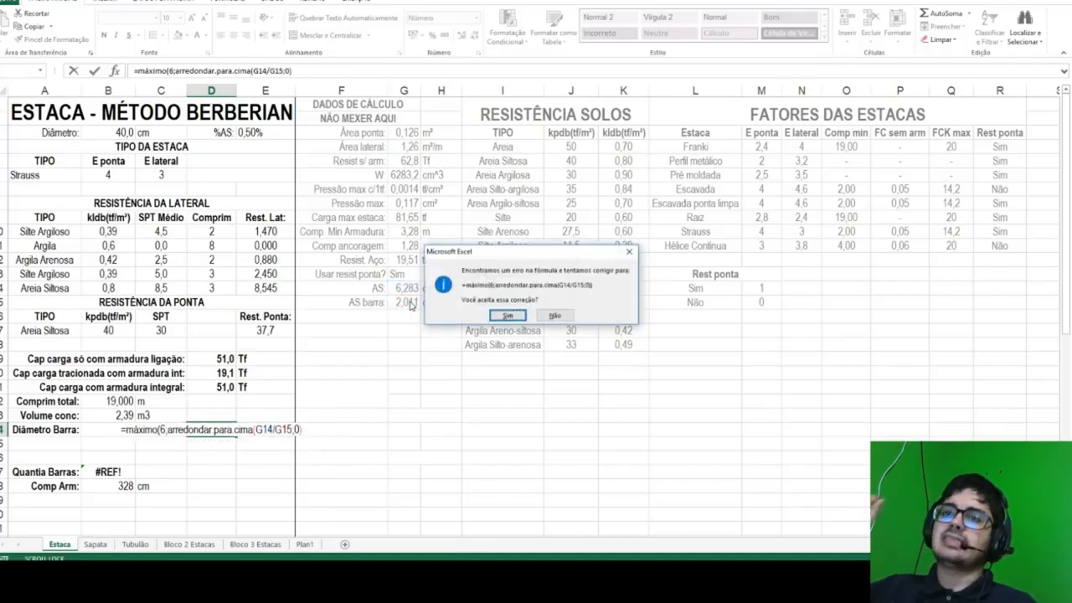
click(508, 316)
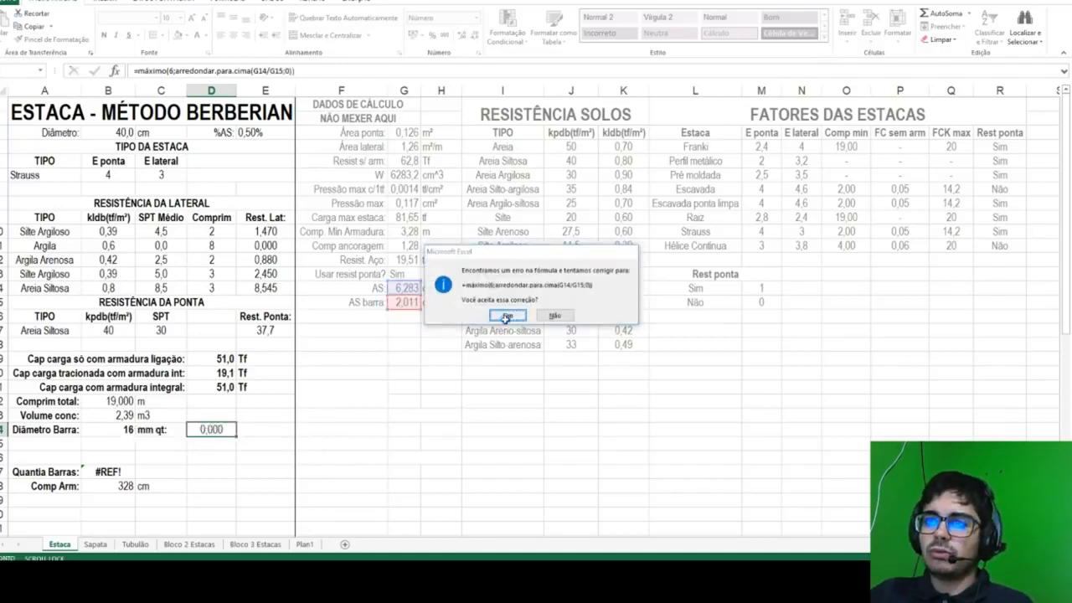
Step: Format the bar quantity in D24 with no decimals, left alignment and bold
click(191, 428)
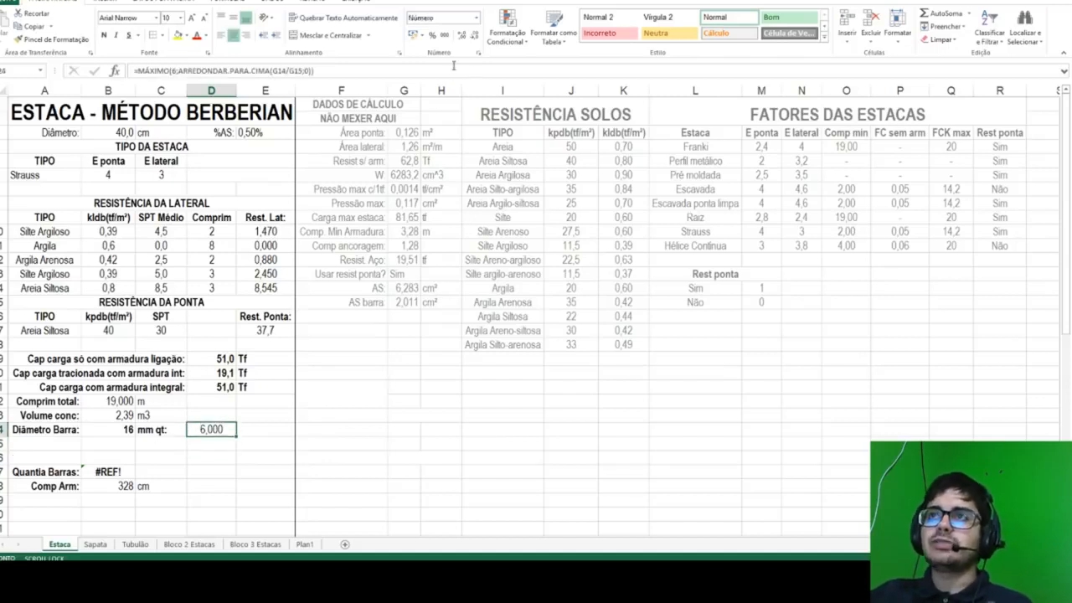
click(473, 35)
click(474, 36)
click(474, 35)
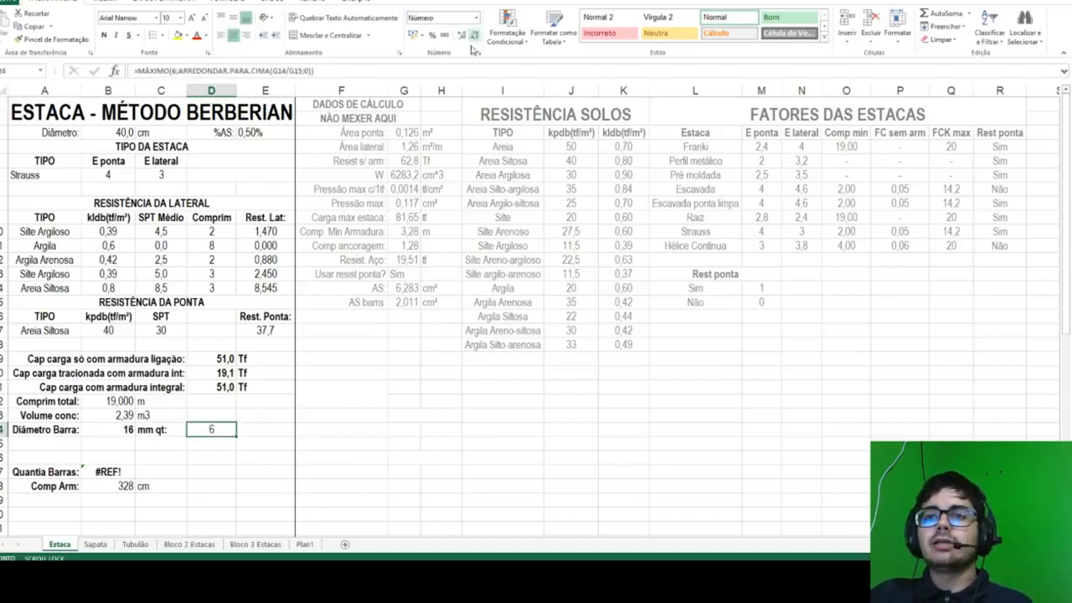
click(220, 35)
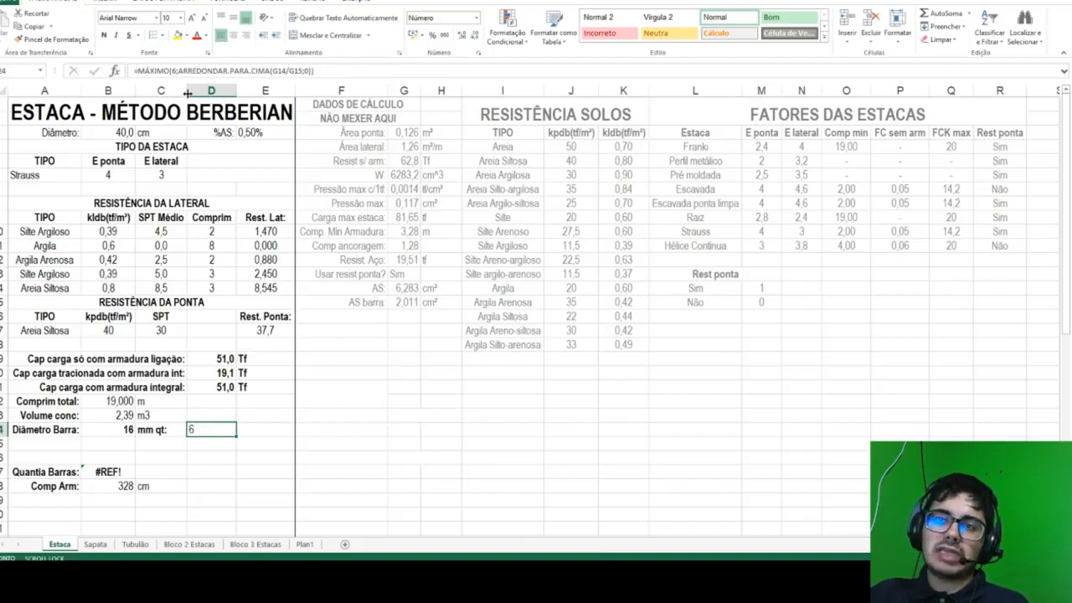
click(104, 36)
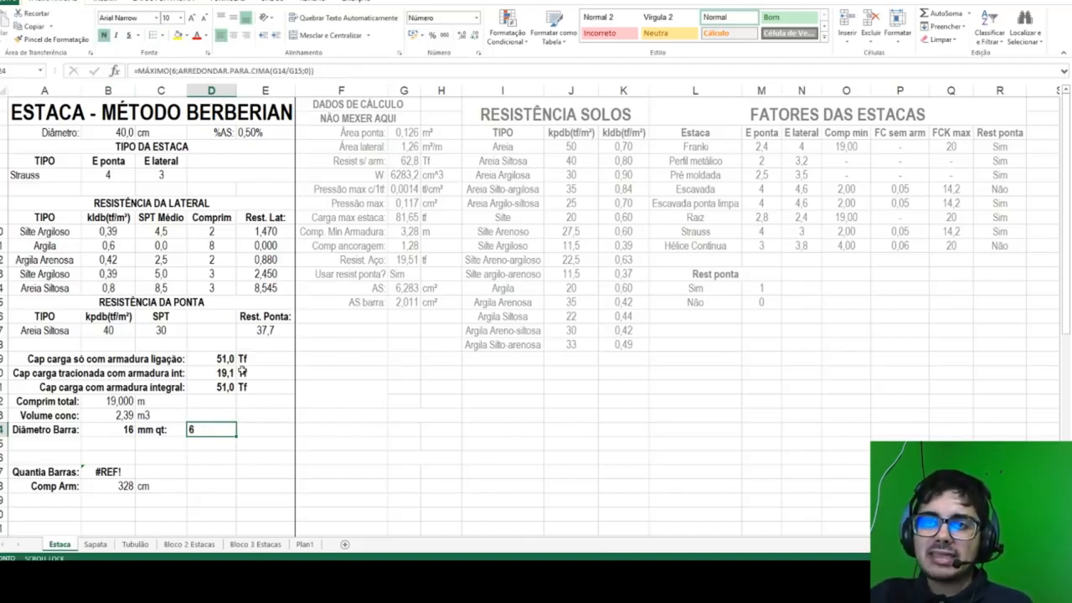
Step: Test a Diâmetro Barra of 12,5 mm and set it to 10 mm
click(127, 428)
text(12,5)
key(Return)
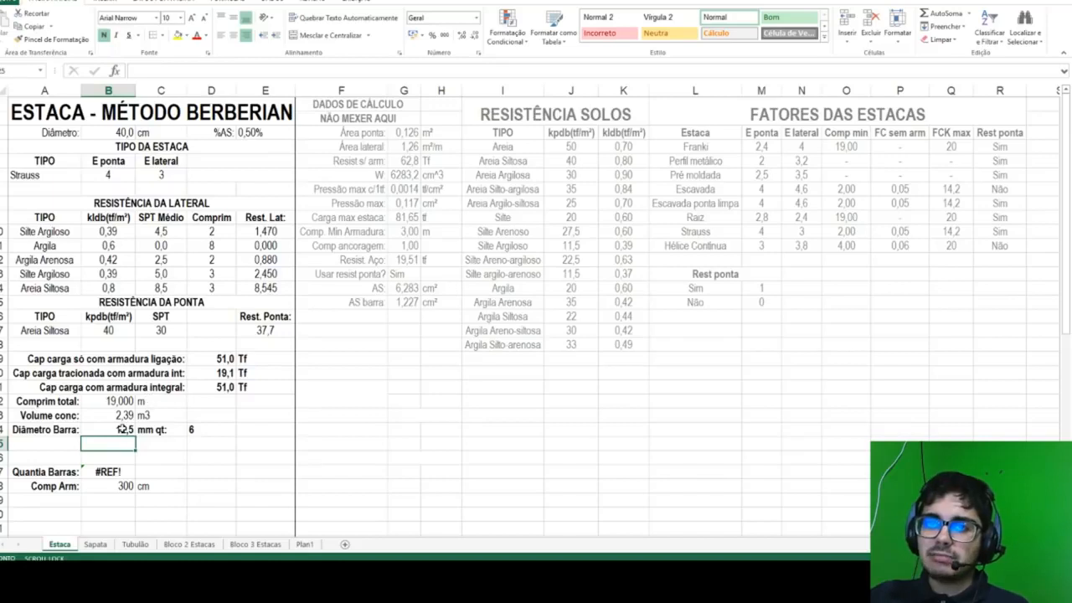
click(123, 429)
text(10)
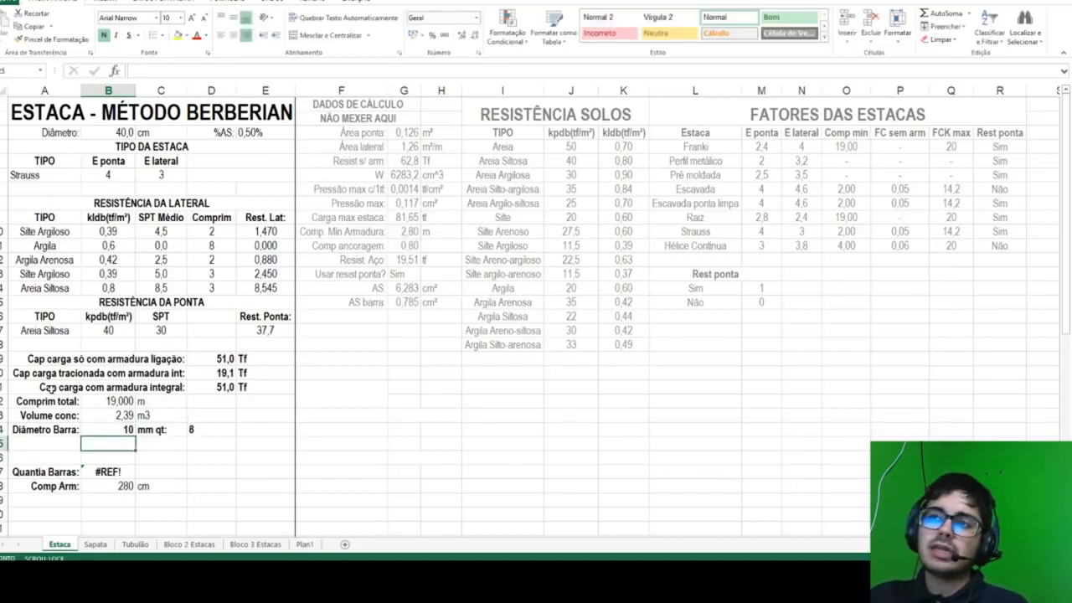
Step: Clear the Quantia Barras entry in row 27
click(36, 442)
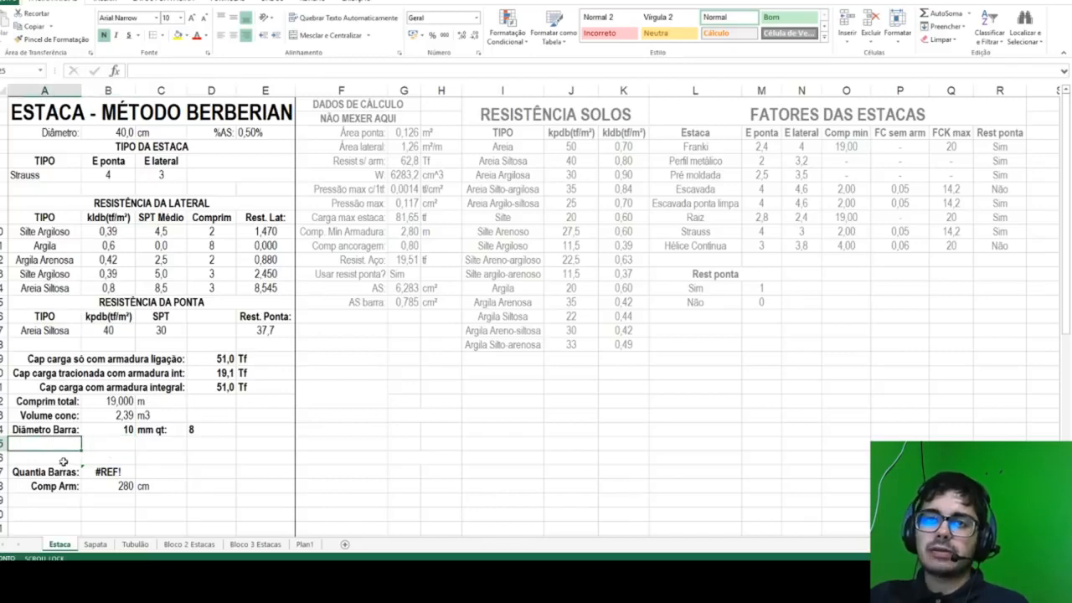
click(52, 473)
key(shift+Right)
key(shift+Right)
key(Delete)
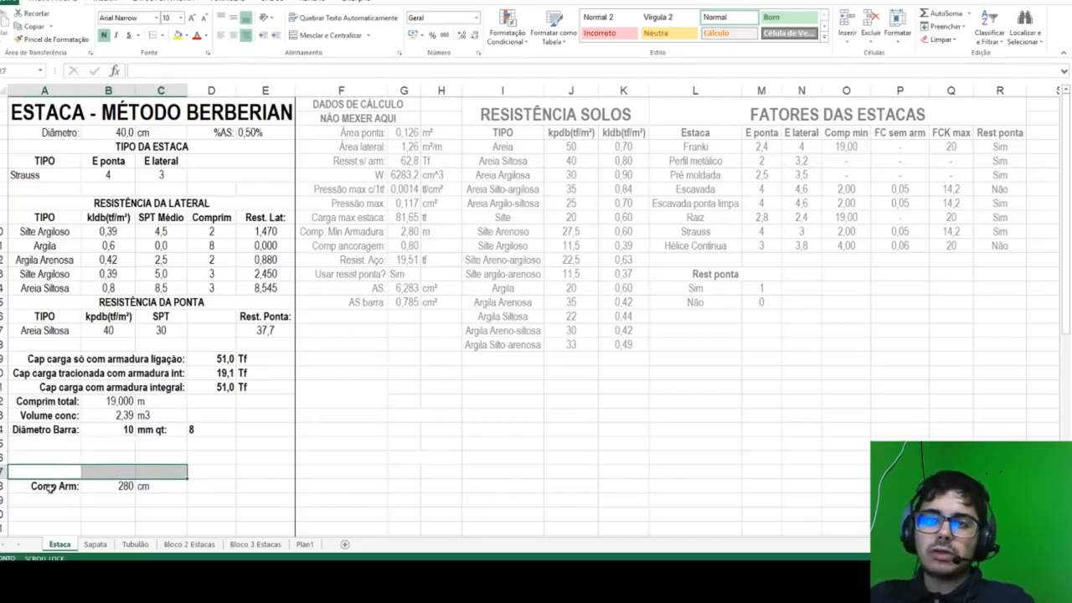
Step: Move the Comp Arm entry up to row 25 and make its value and unit bold
drag(50, 488, 168, 488)
key(ctrl+c)
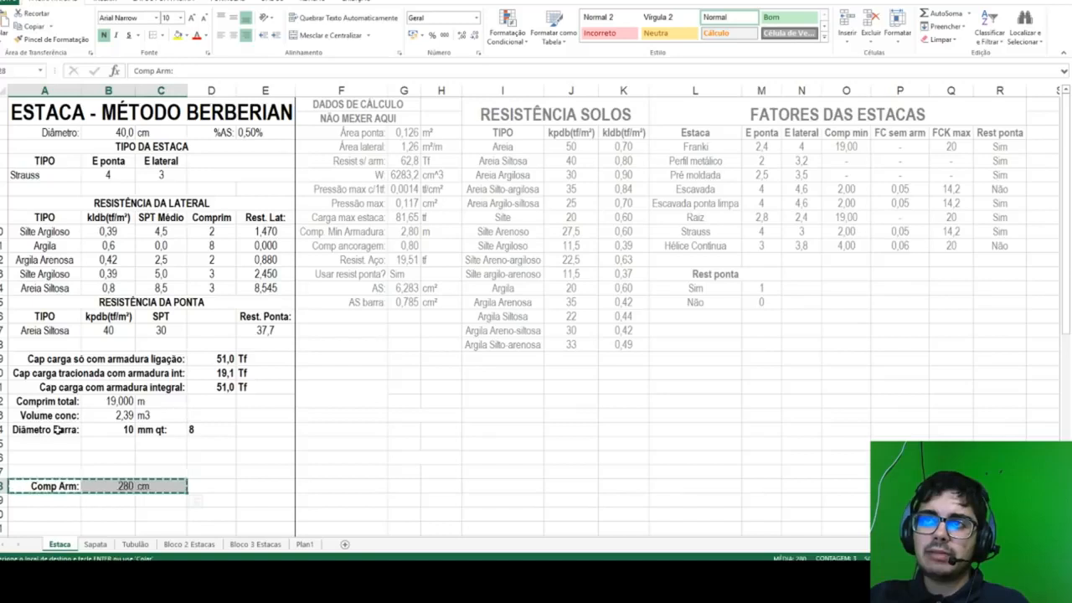
click(52, 441)
key(ctrl+v)
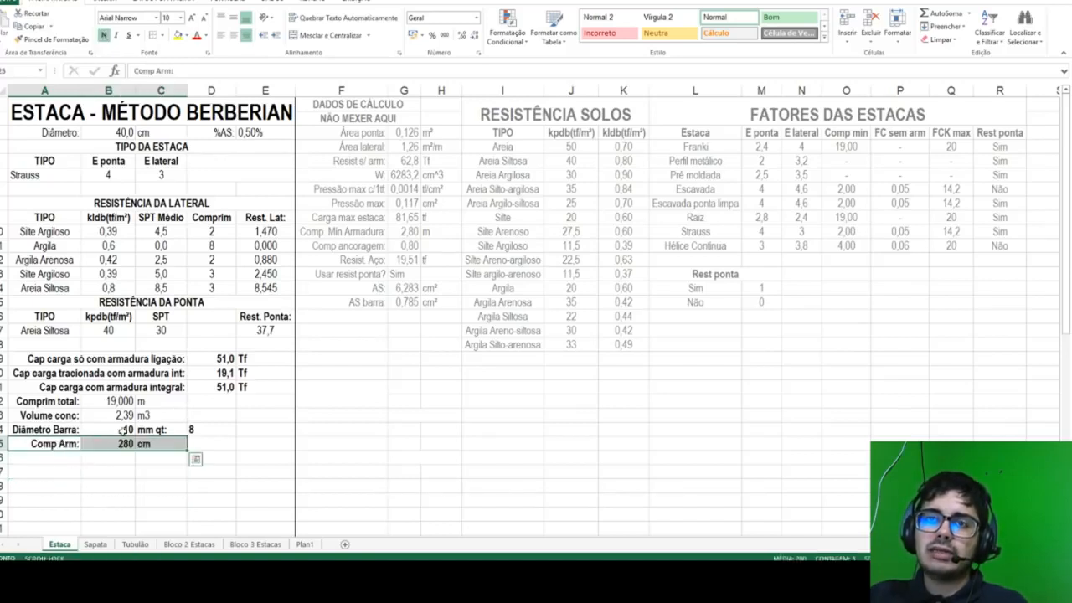
Step: Remove bold from the Diâmetro Barra value and make the Comprim total and Volume conc values and units bold
click(122, 429)
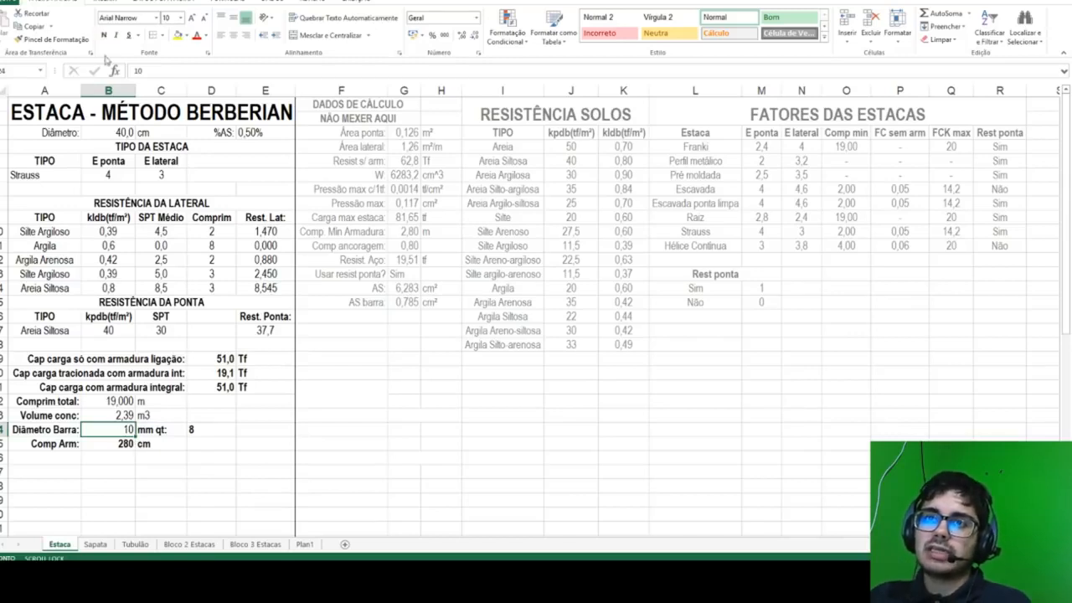
drag(123, 415, 159, 412)
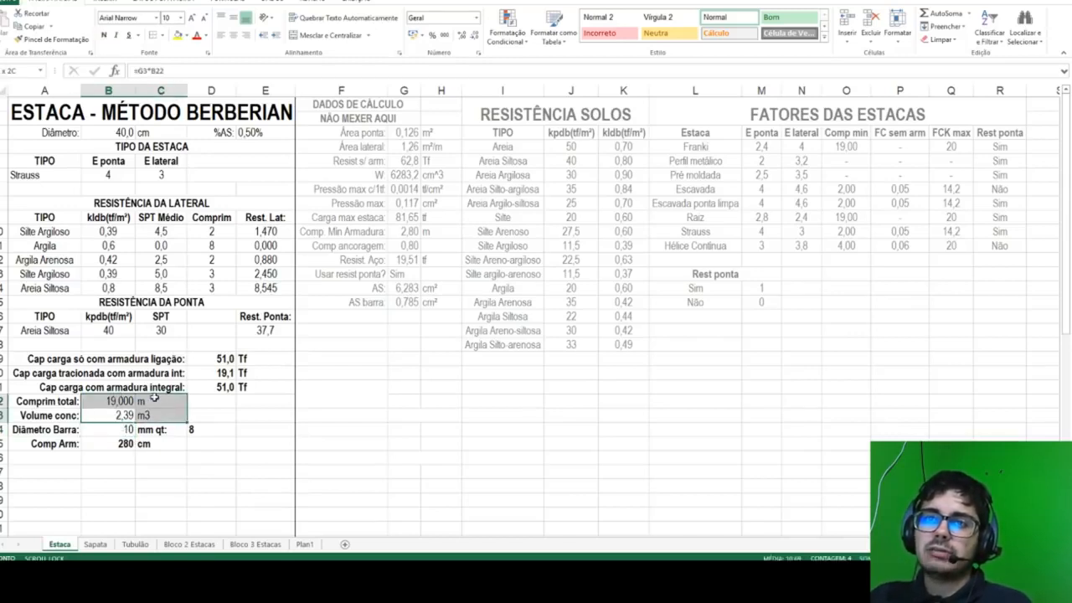
click(103, 35)
double_click(124, 444)
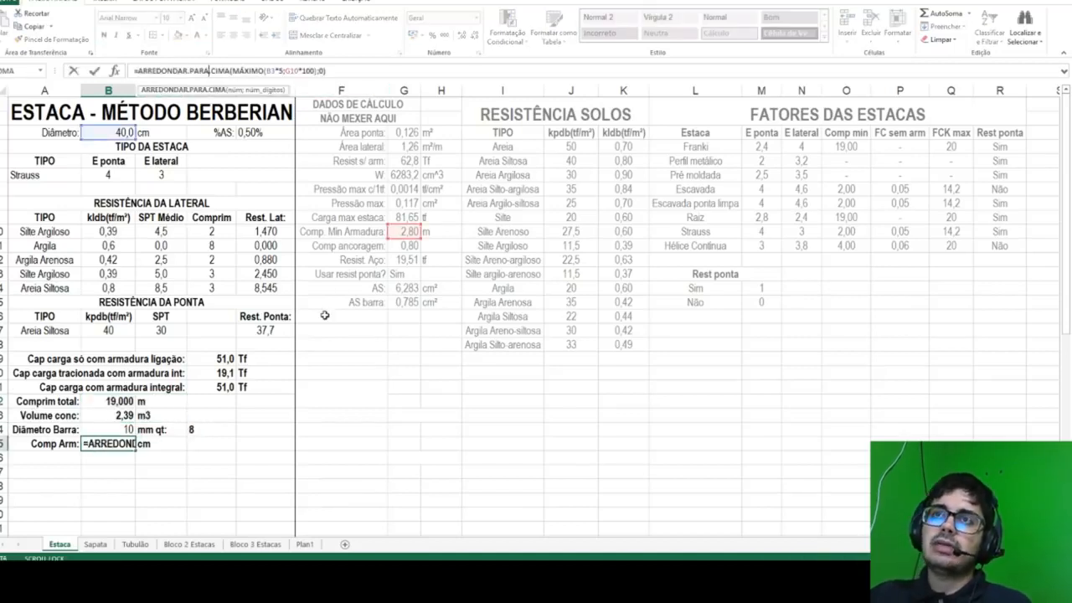
key(Escape)
text(=)
click(404, 231)
key(Escape)
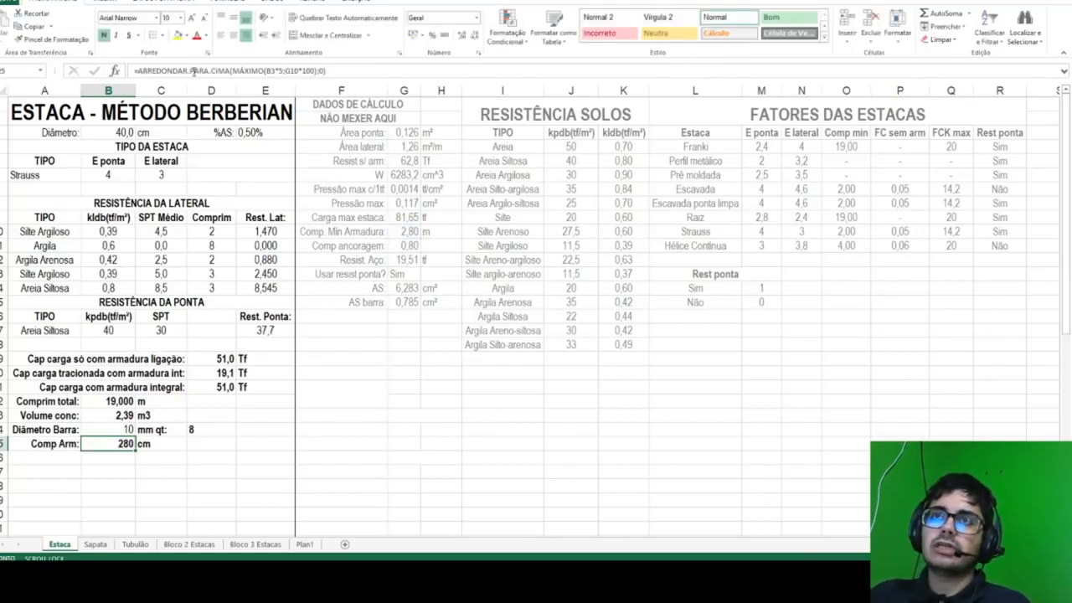
click(224, 69)
key(Escape)
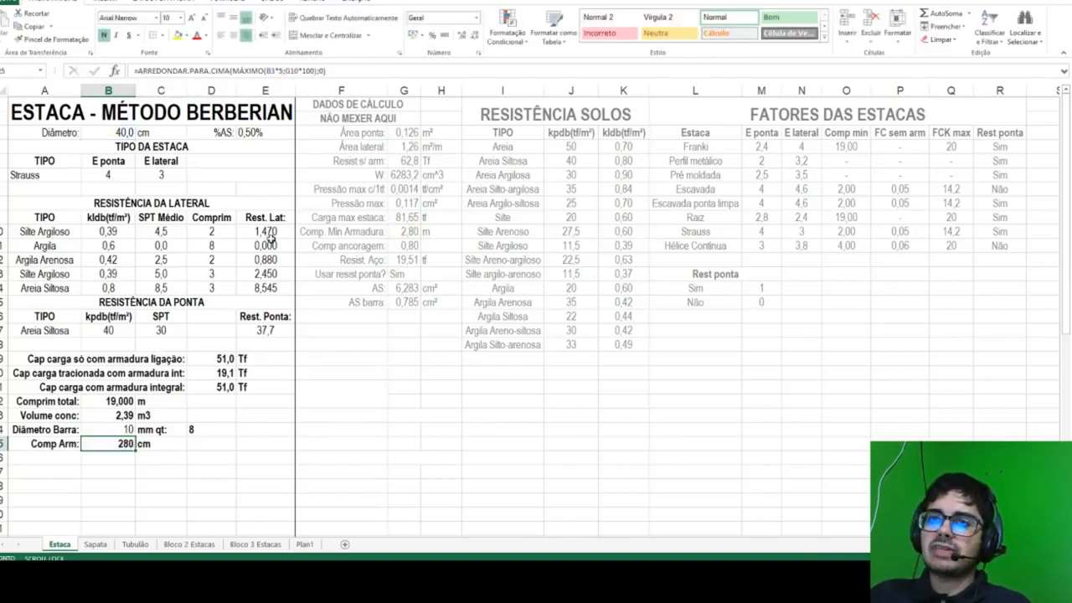
Step: Link the Comp Arm value to the Comp. Mín Armadura cell G10 and change its unit to m
text(=)
click(404, 231)
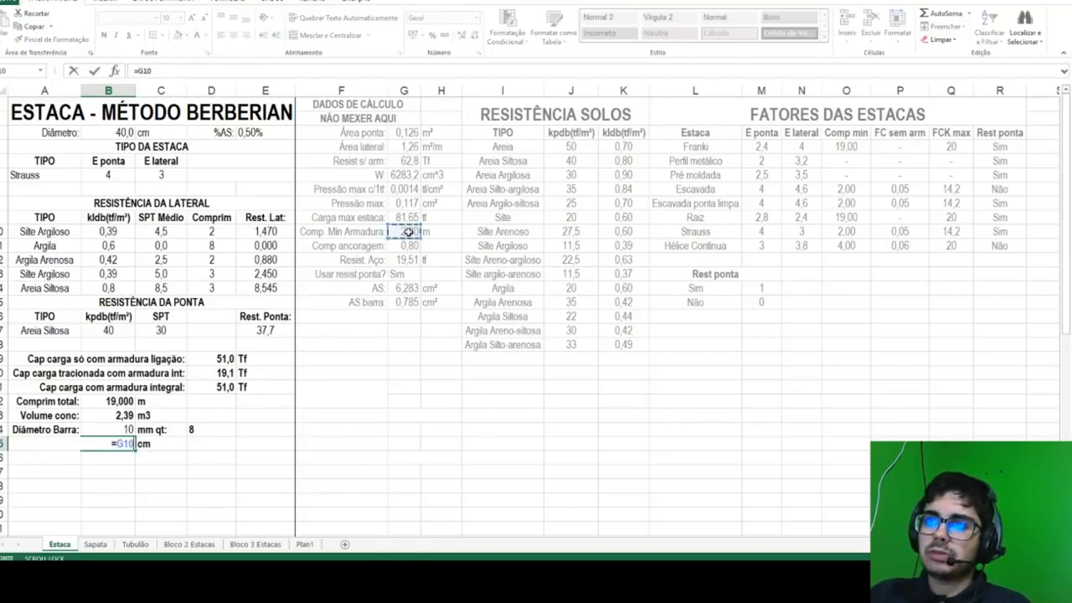
key(Return)
click(153, 443)
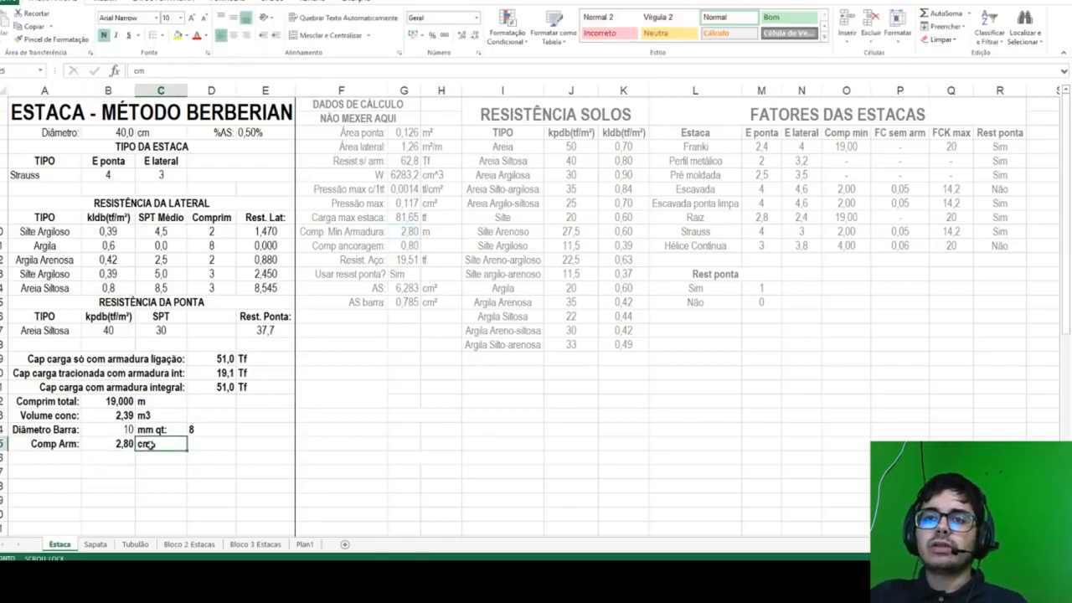
text(m)
key(Return)
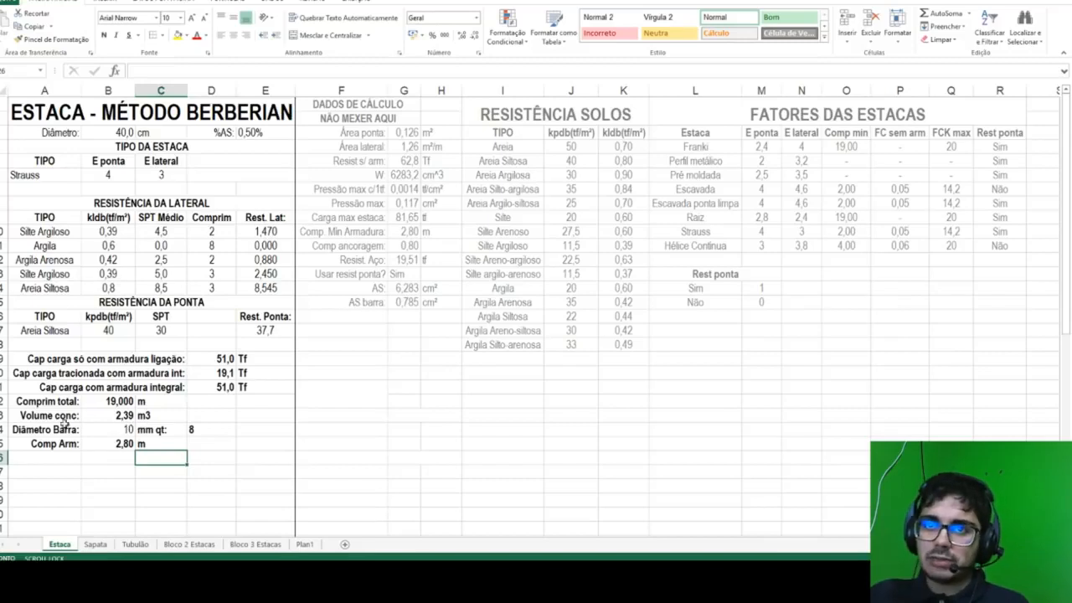
Step: Test a Diâmetro Barra of 12,5 mm and undo the change
click(102, 427)
text(12,5)
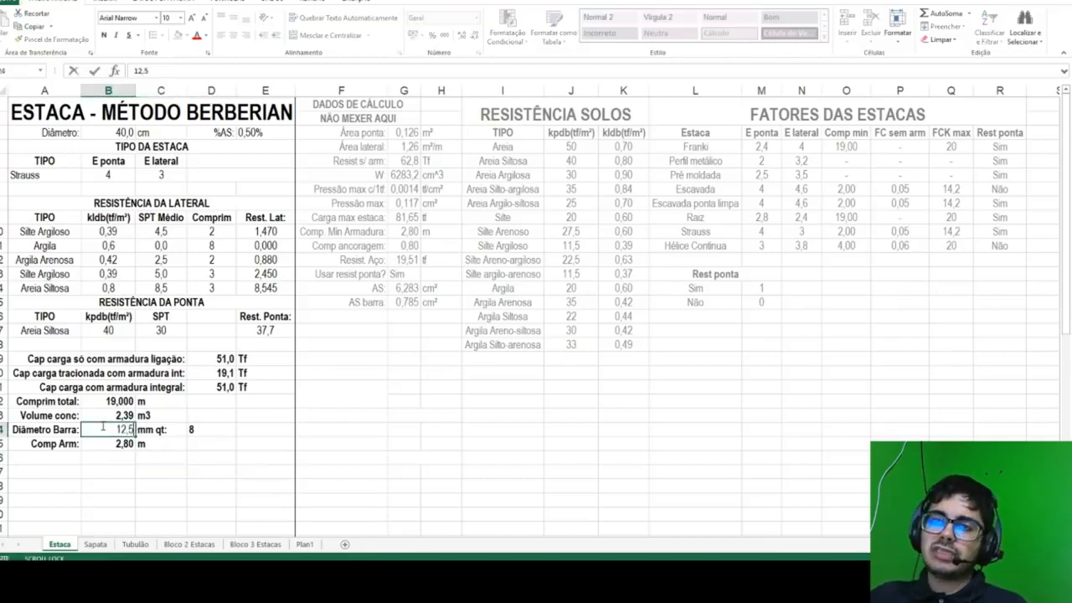
key(Return)
key(ctrl+z)
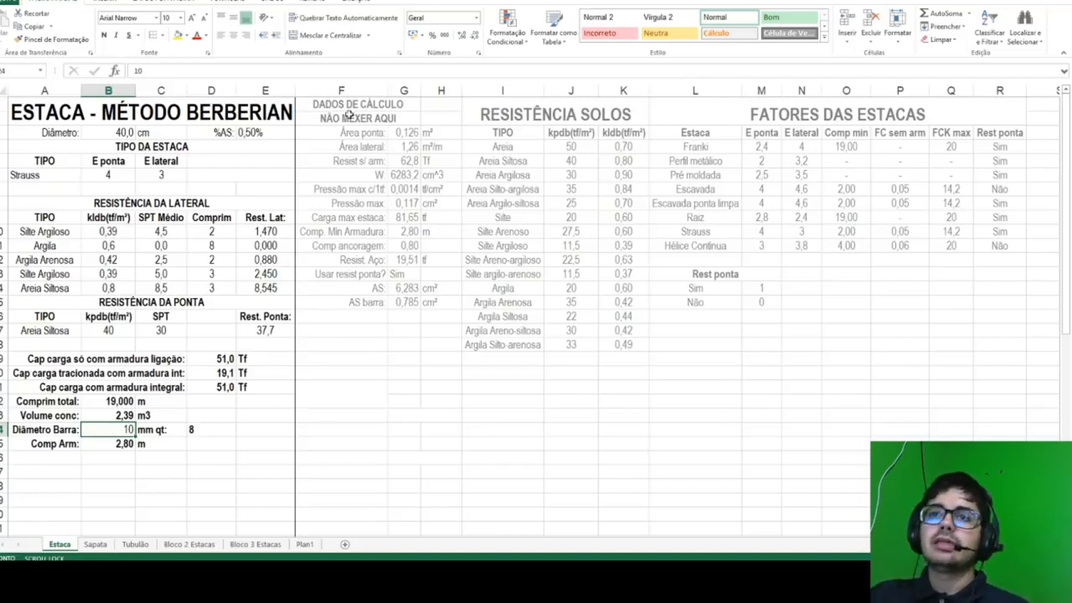
Step: Examine the capacity and lateral resistance formulas along with the FCK max and Rest ponta columns of the pile factors table
click(219, 372)
click(213, 71)
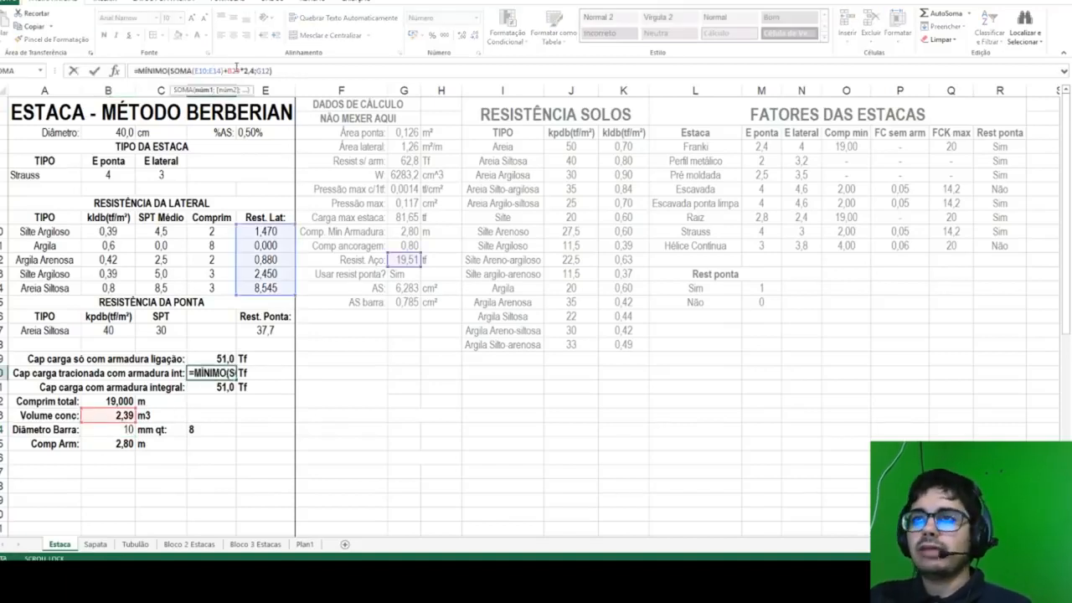
key(Return)
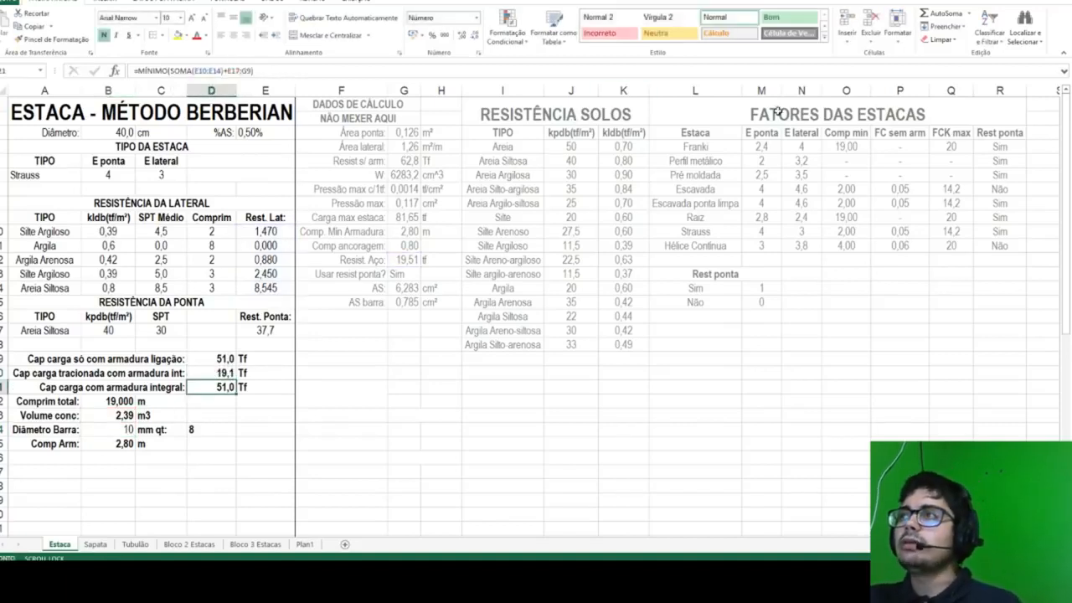
drag(977, 132, 931, 243)
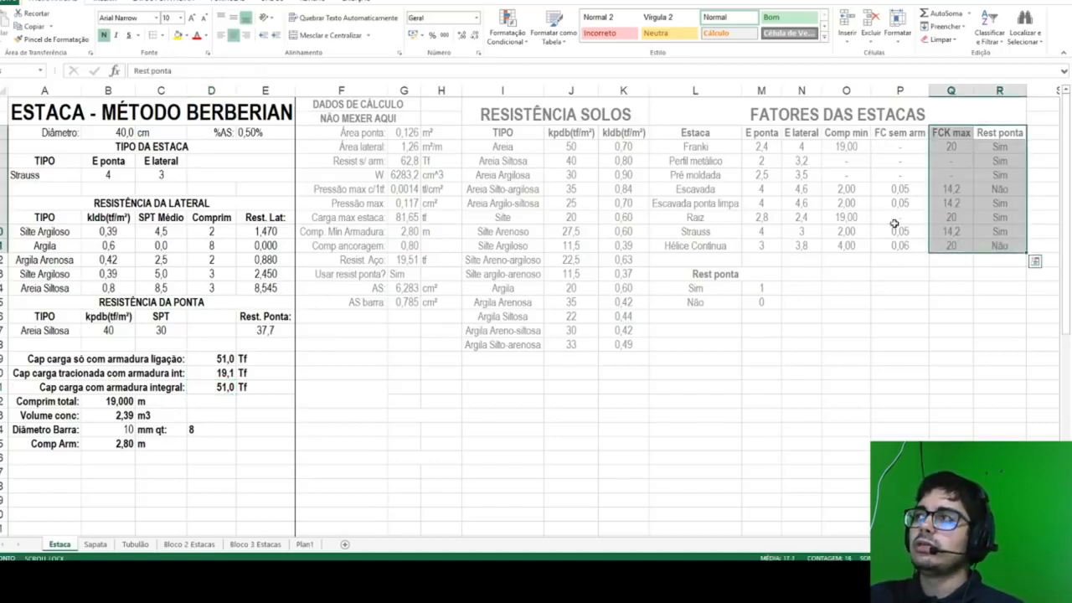
drag(939, 133, 942, 245)
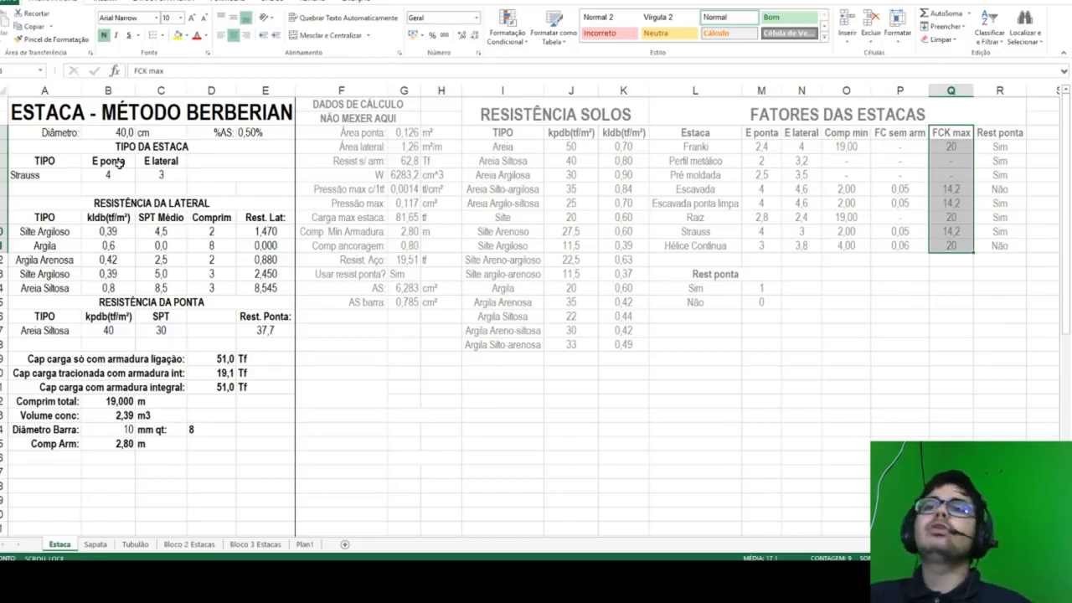
click(170, 373)
click(157, 274)
click(127, 231)
click(264, 288)
click(260, 262)
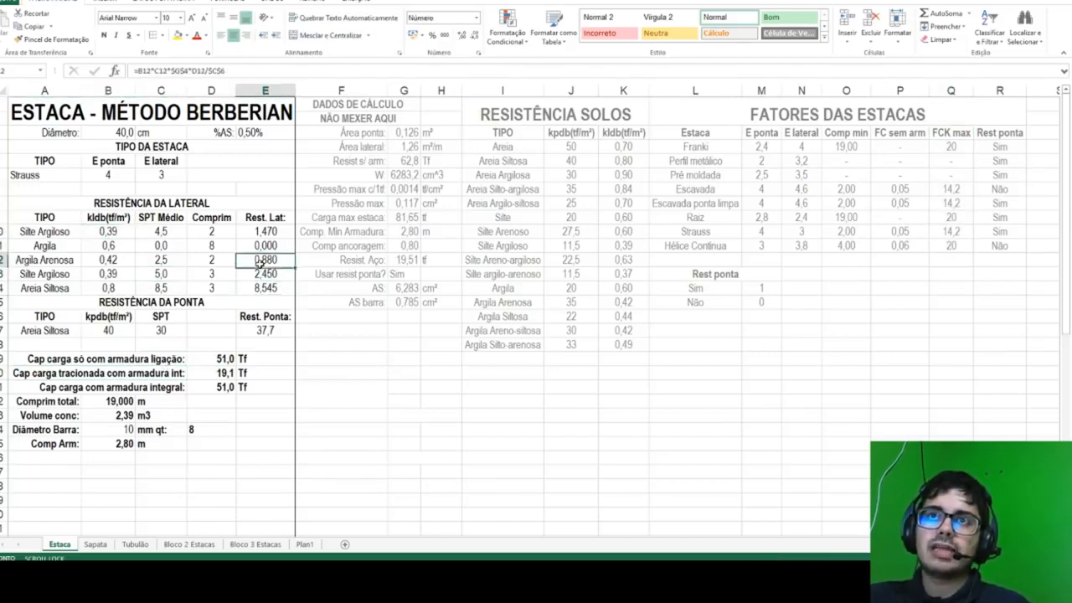
click(221, 360)
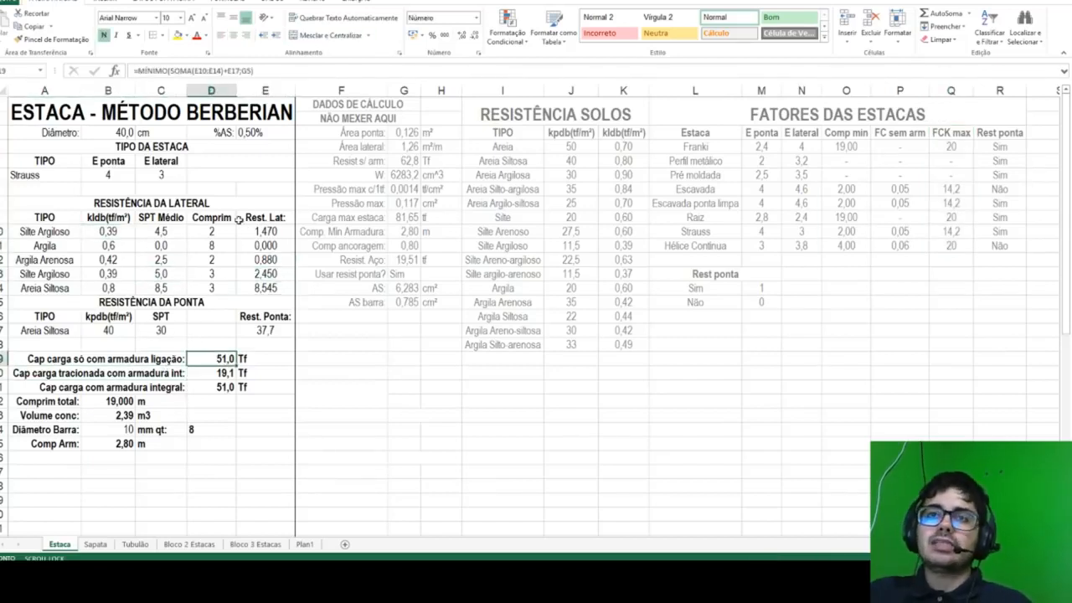
Step: Test the sheet with Hélice Contínua as the pile type
click(52, 164)
click(107, 173)
click(72, 174)
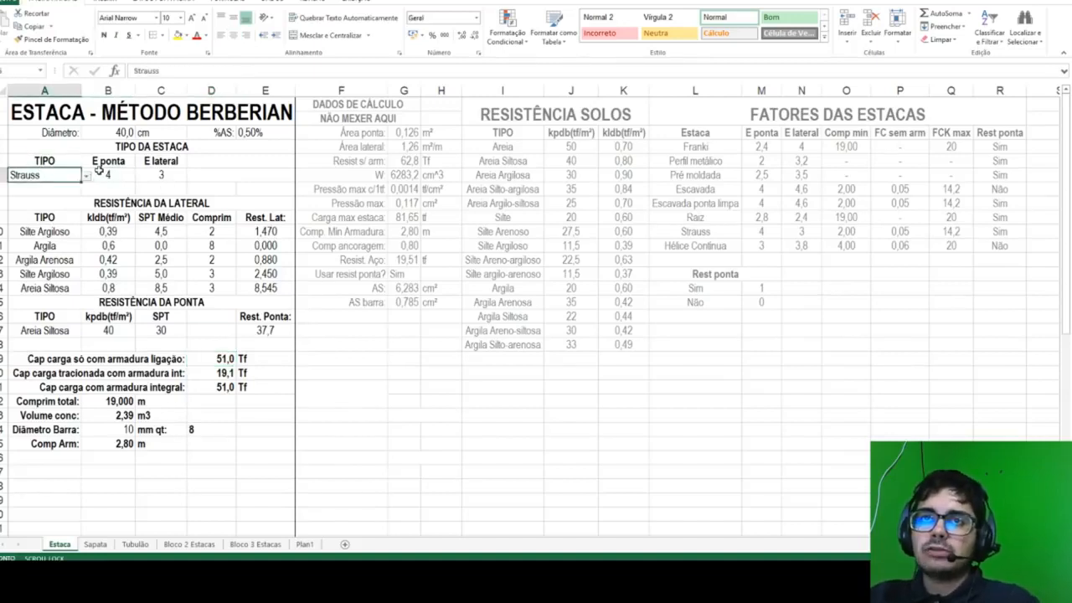
click(86, 175)
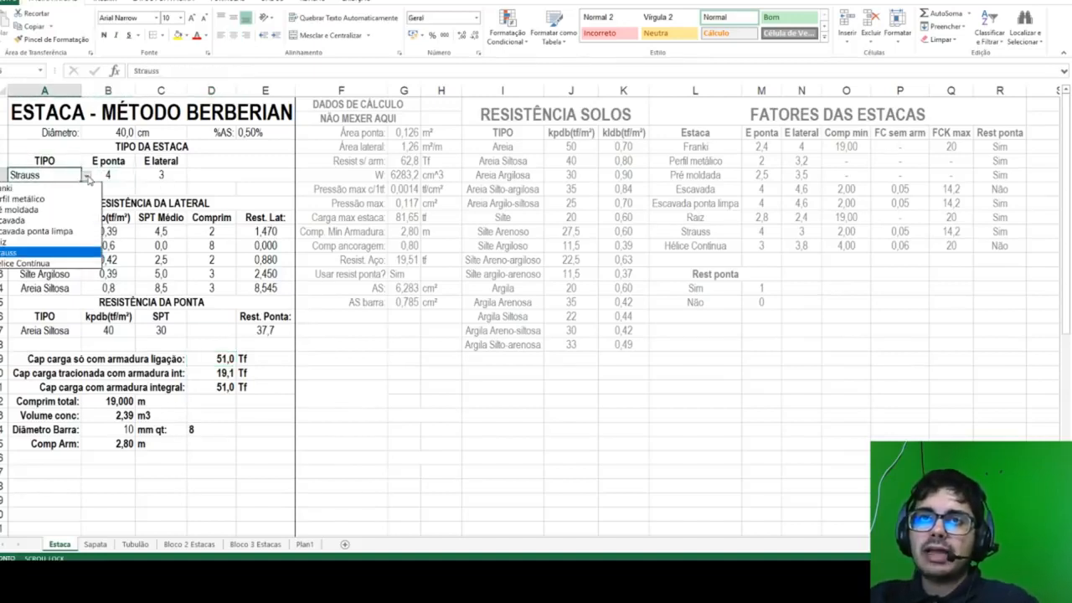
click(33, 263)
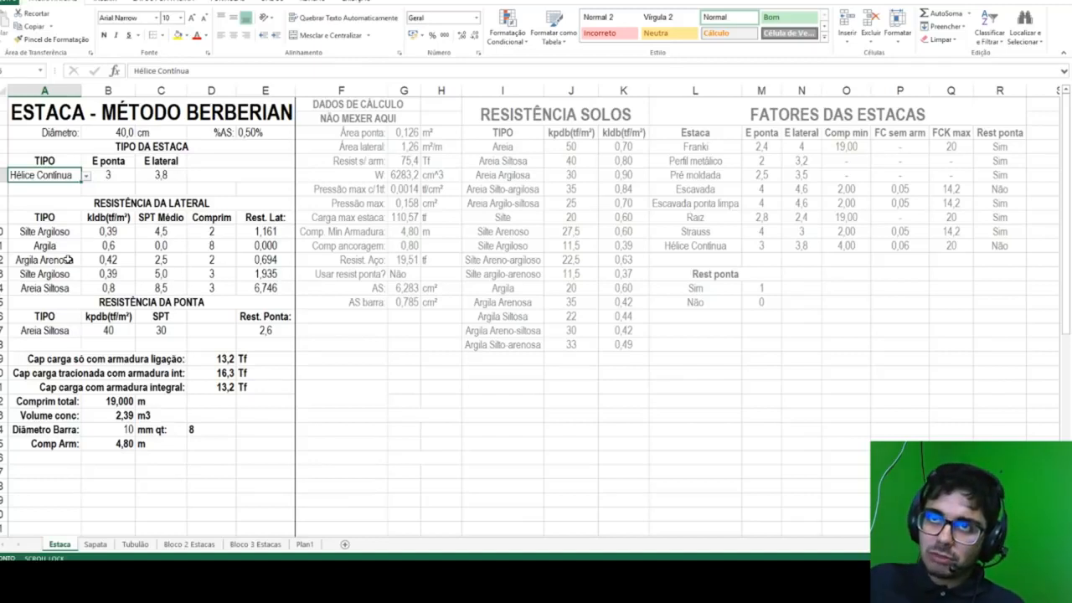
click(87, 176)
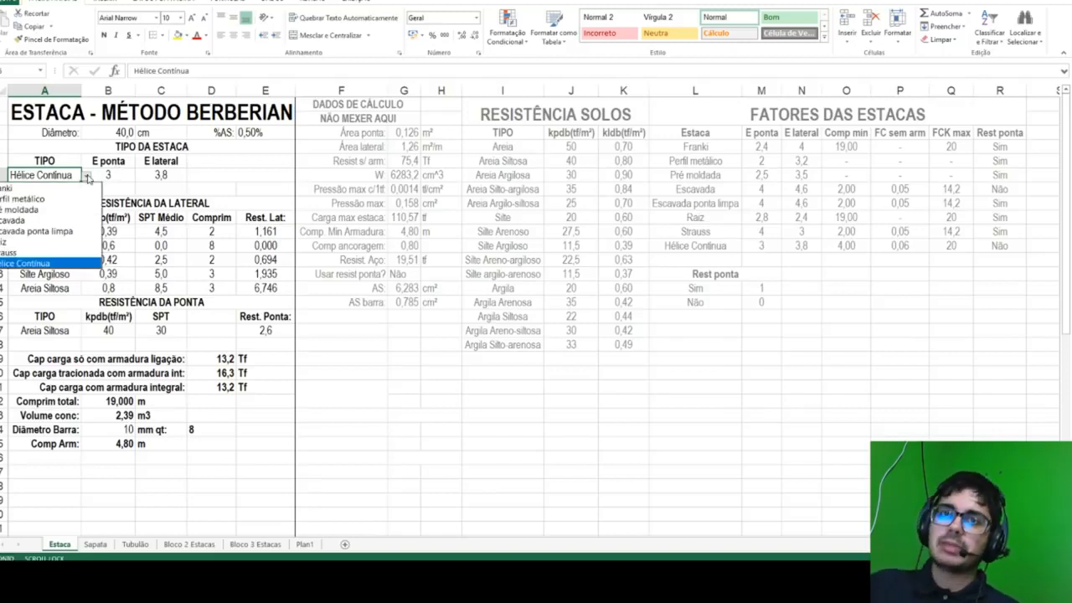
key(Escape)
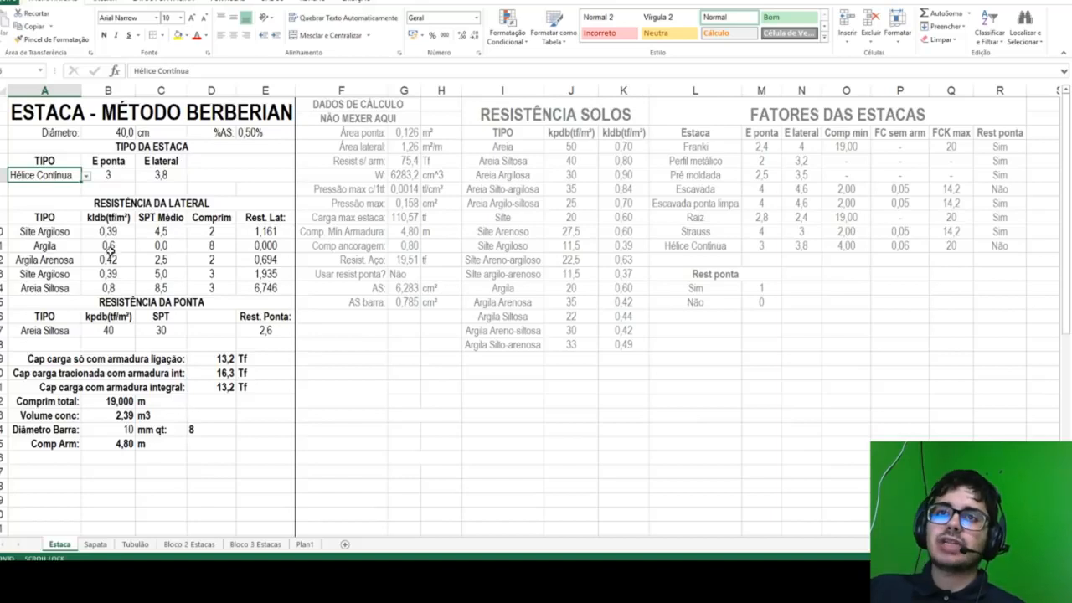
Step: Set the Comprim of the second to fifth lateral resistance layers to 0
click(201, 243)
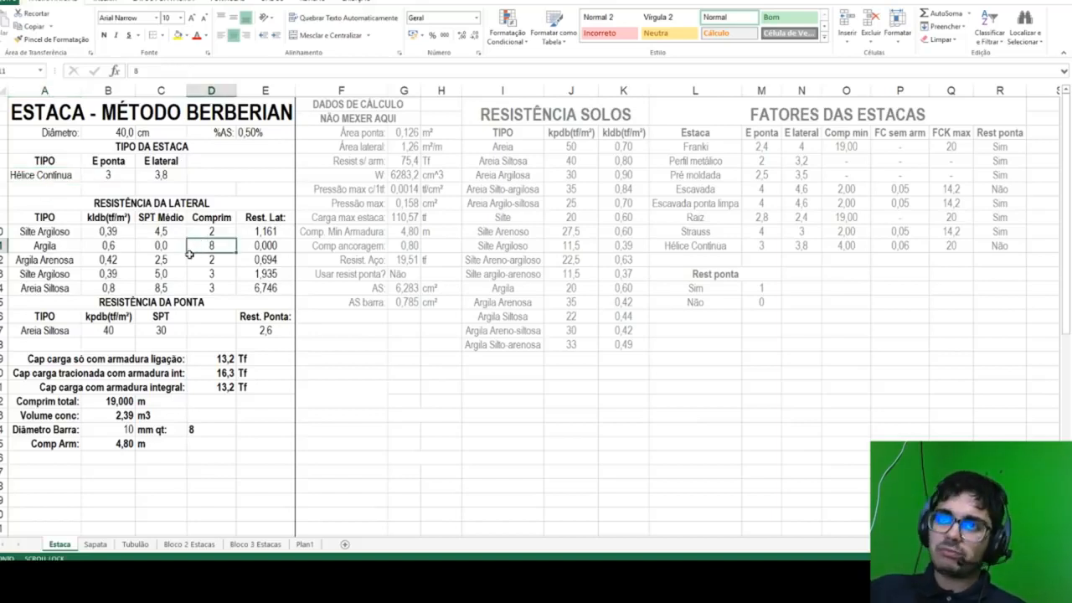
text(0)
key(Return)
text(0)
key(Return)
text(0)
key(Return)
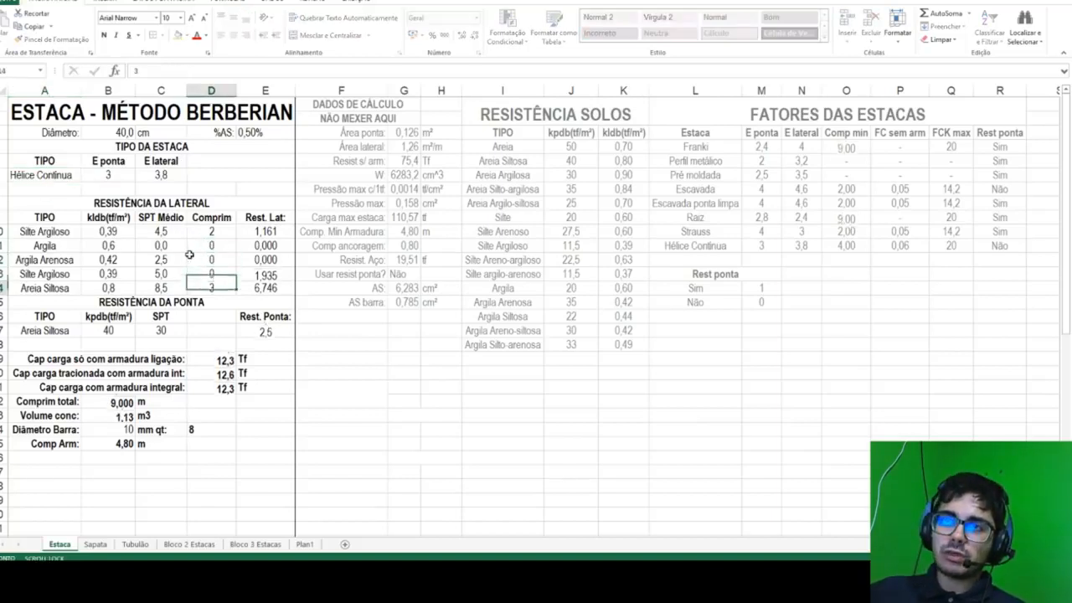
text(0)
key(Return)
Step: Change the soil type of the first lateral layer and of the pile tip to Silte
click(68, 235)
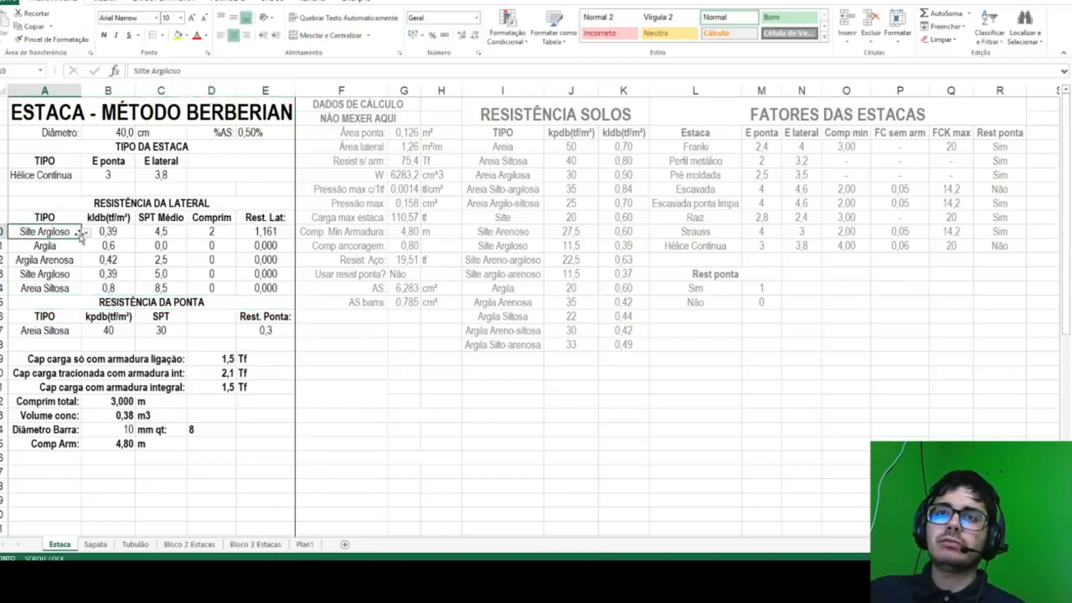
click(85, 234)
drag(96, 286, 96, 275)
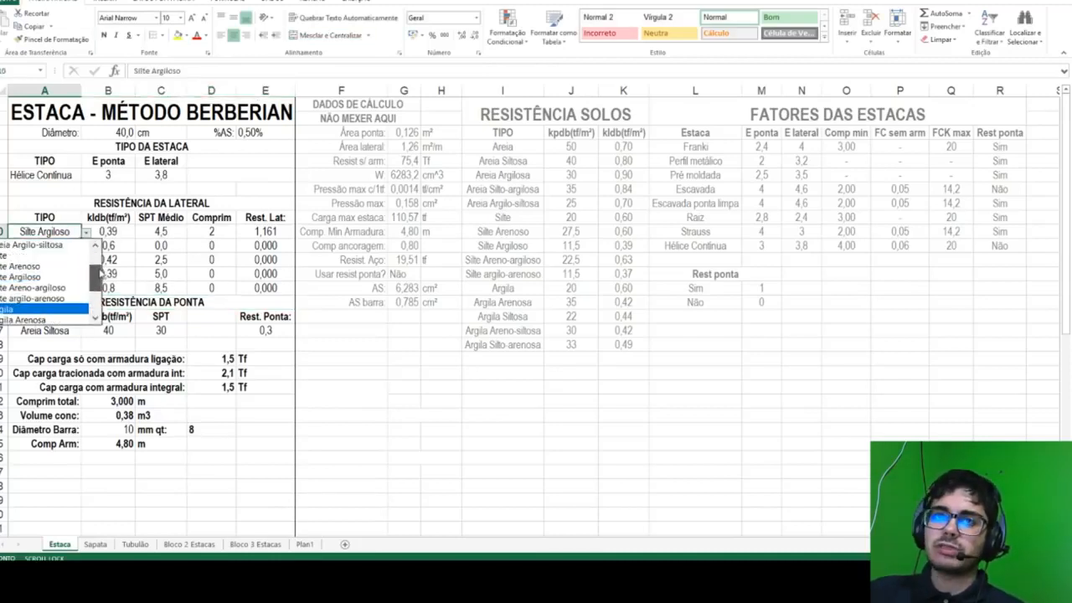
click(43, 256)
click(72, 335)
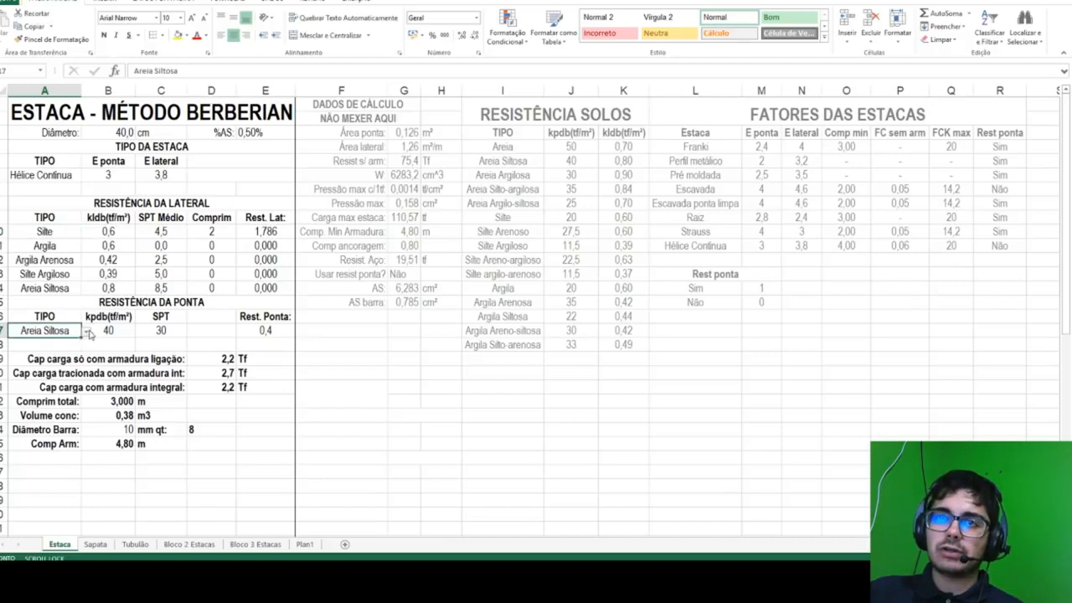
click(87, 331)
scroll(78, 374, down, 1)
click(78, 376)
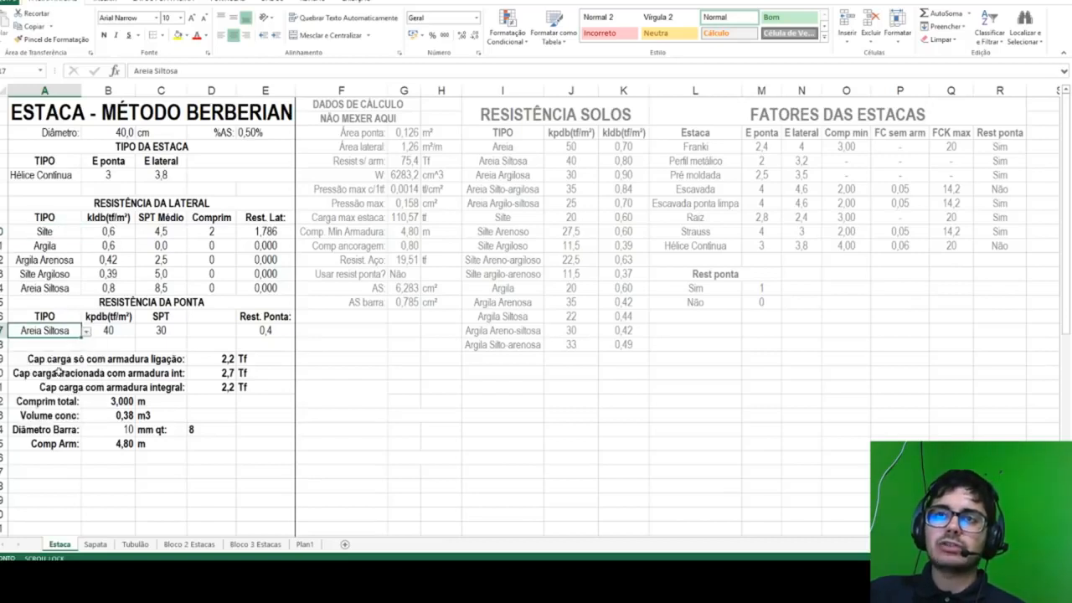
Step: Try a Comprim of 6 for the first lateral layer and undo it
click(193, 236)
text(6)
key(Return)
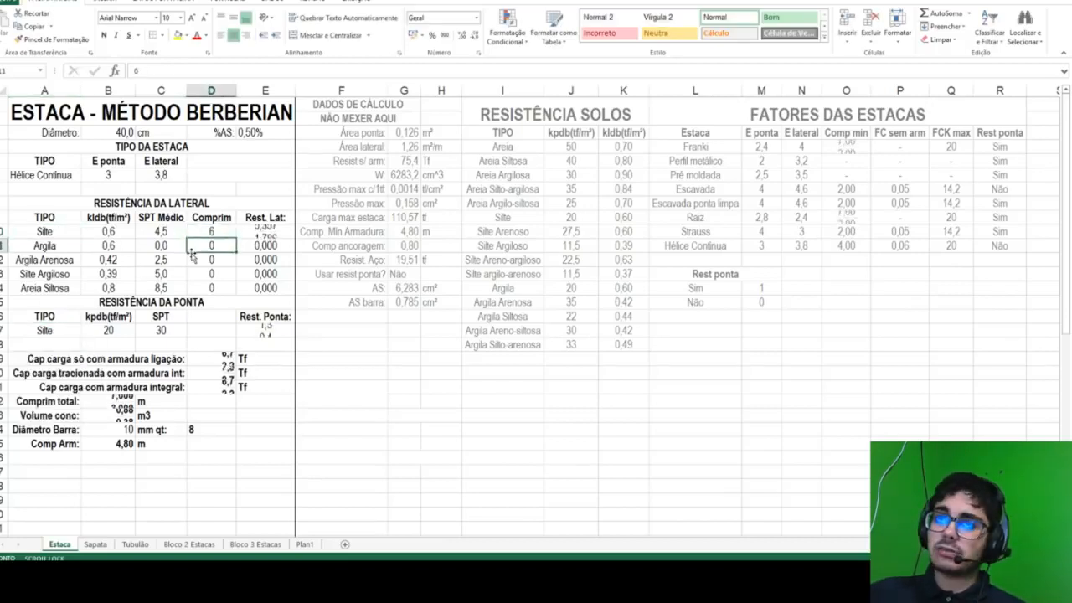
click(151, 233)
text(=)
key(Escape)
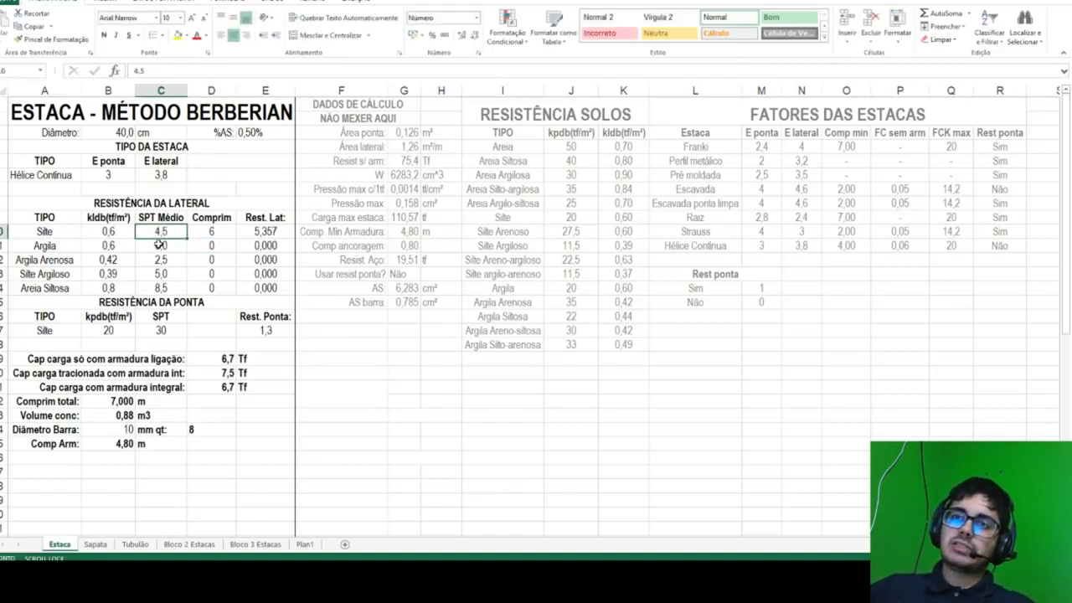
key(ctrl+z)
Step: Set the first lateral layer's SPT Médio to 5 and its Comprim to 3
click(165, 233)
text(5)
key(Return)
Step: Define the second lateral layer as Silte with an SPT Médio of 12 and a Comprim of 3
click(60, 245)
click(86, 247)
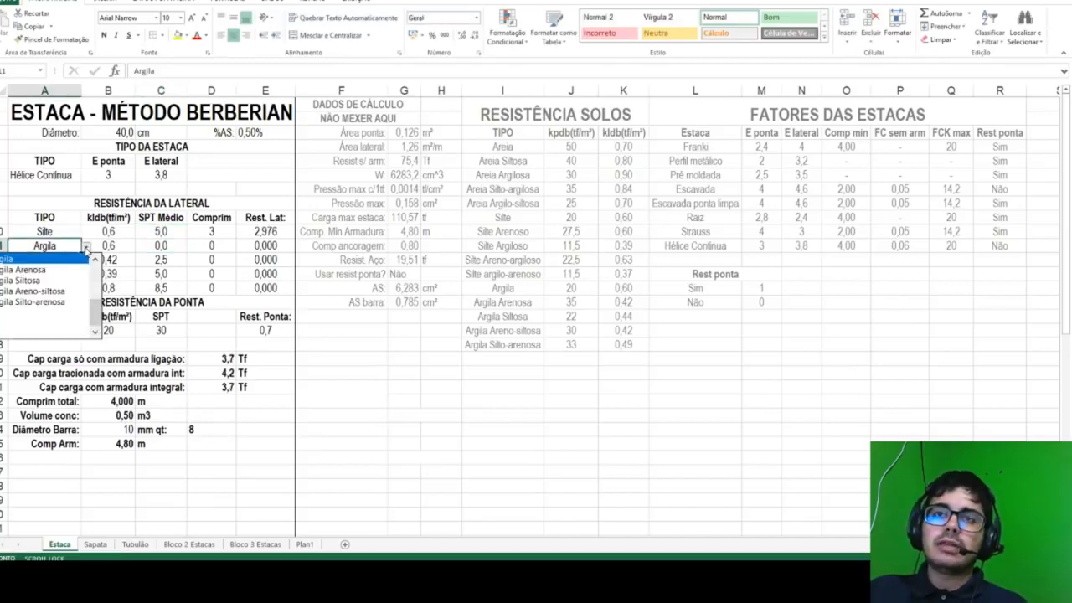
drag(95, 312, 95, 282)
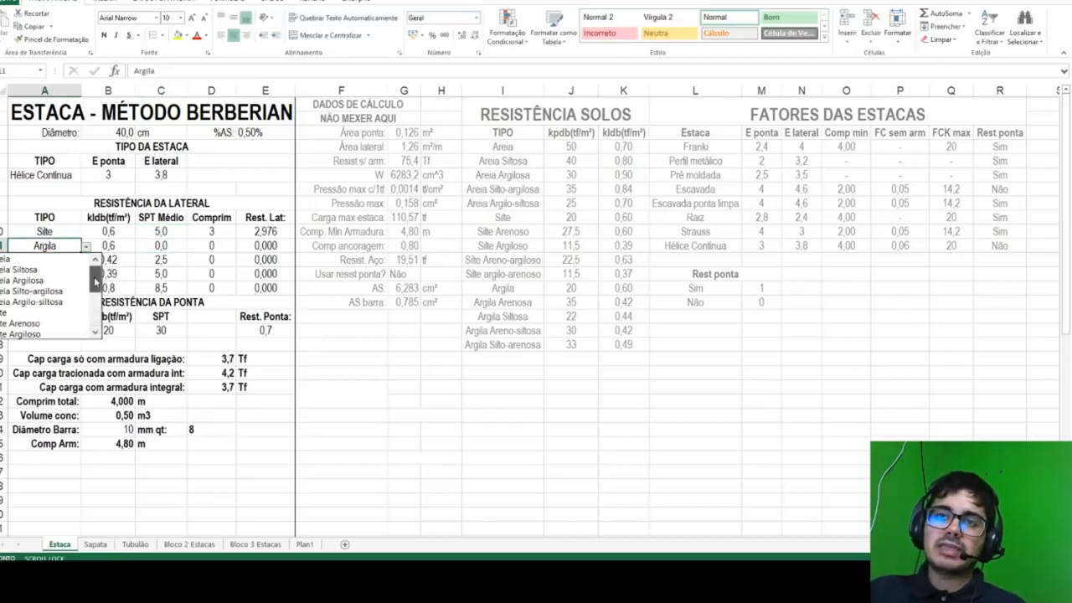
click(33, 312)
click(157, 245)
text(12)
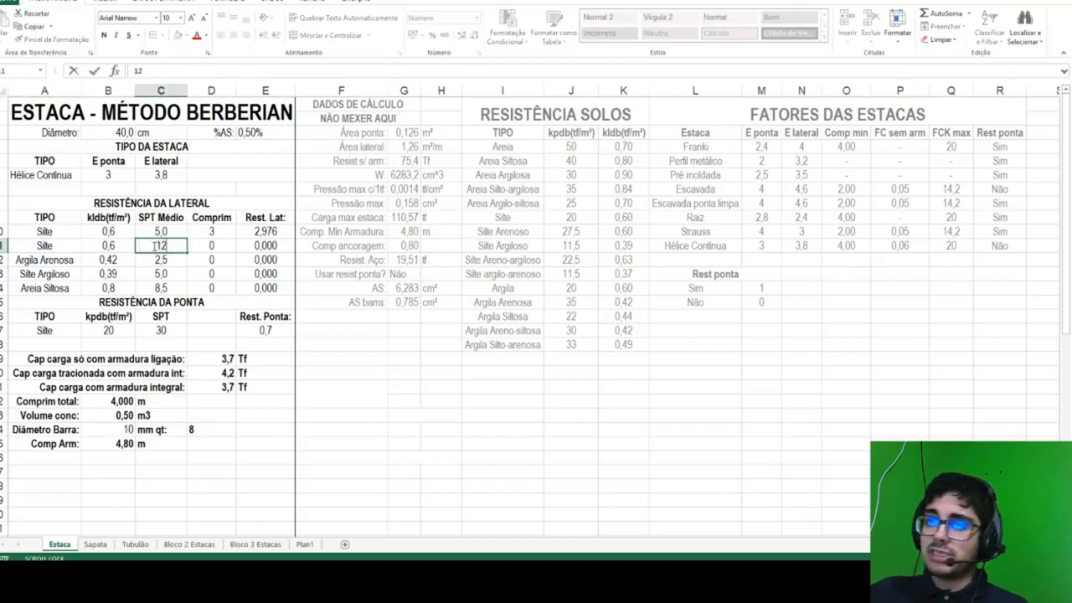
click(210, 245)
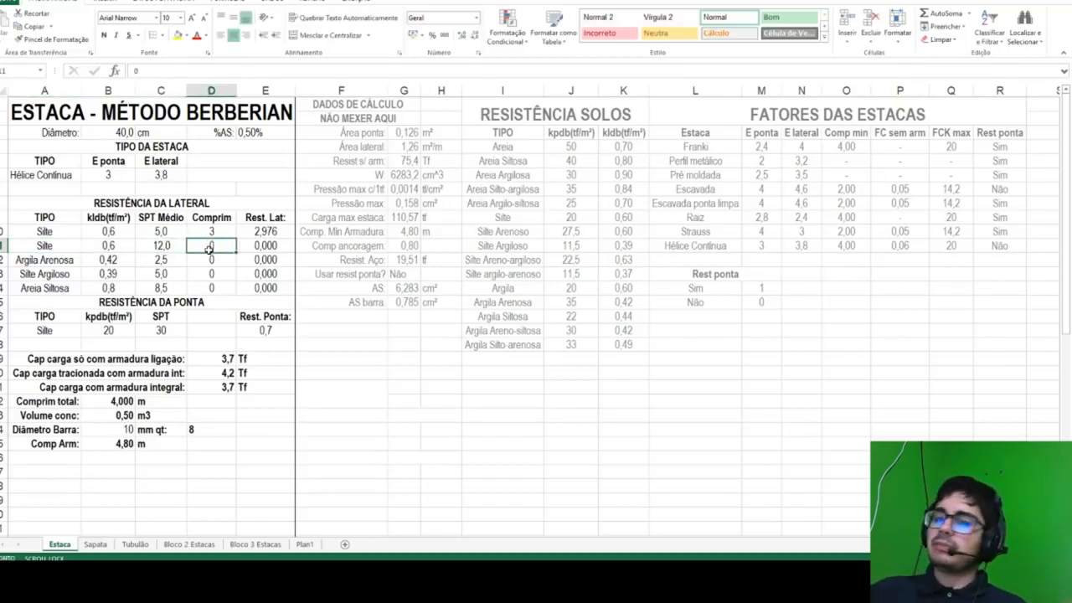
text(3)
key(Return)
Step: Set the SPT of the pile tip resistance to 25
key(Left)
key(Down)
key(Down)
key(Down)
key(Down)
key(Down)
text(25)
key(Return)
Step: Change the pile type to Escavada
click(52, 175)
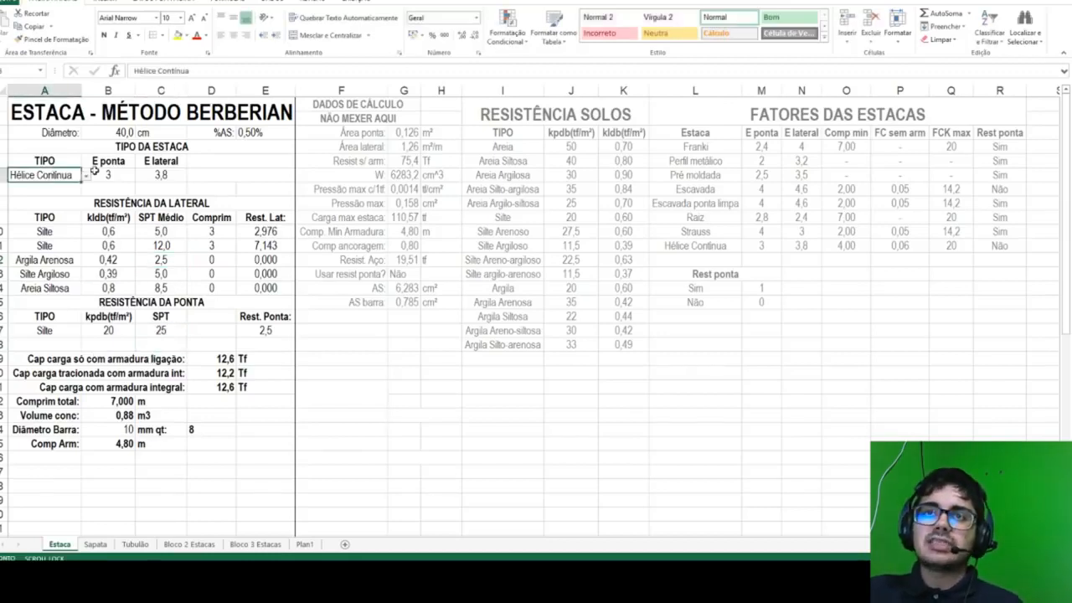
click(85, 175)
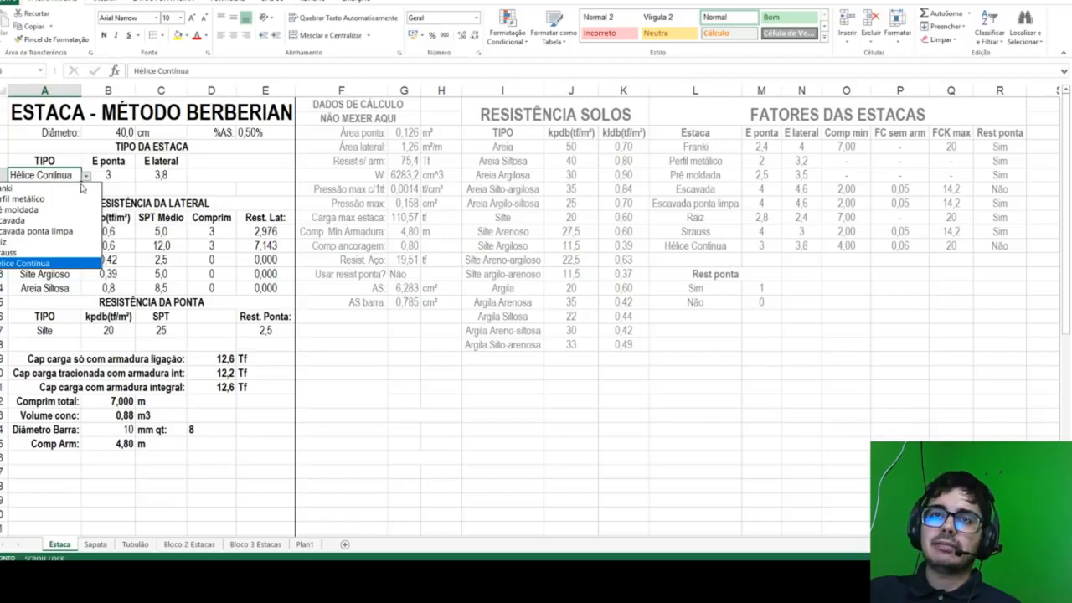
click(55, 220)
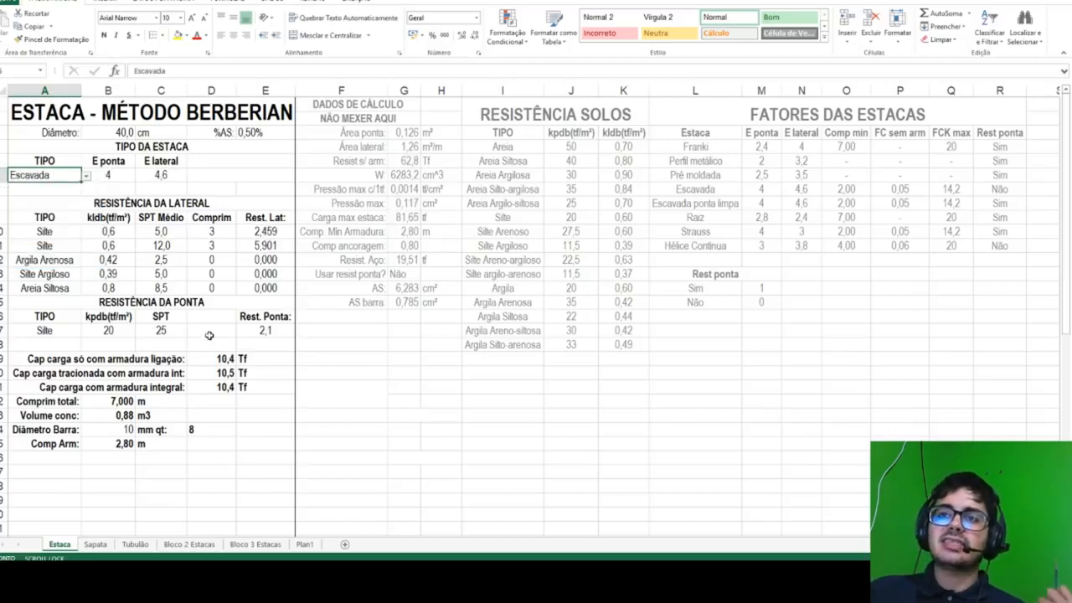
Step: Try font size 14 on the three Cap carga result rows and settle on size 12
drag(142, 360, 247, 385)
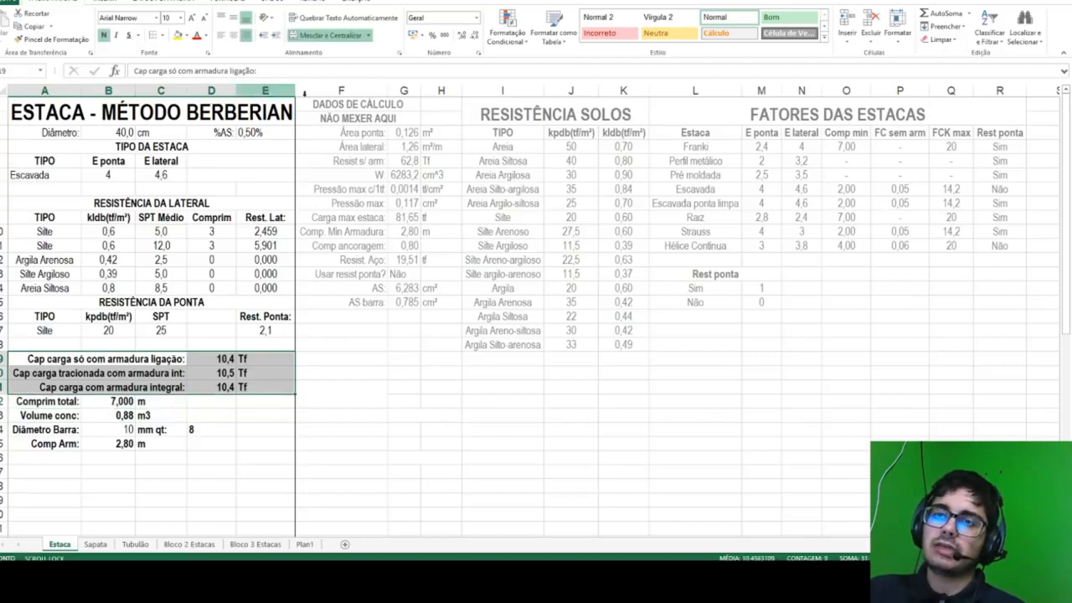
click(156, 18)
click(180, 18)
click(181, 18)
click(167, 84)
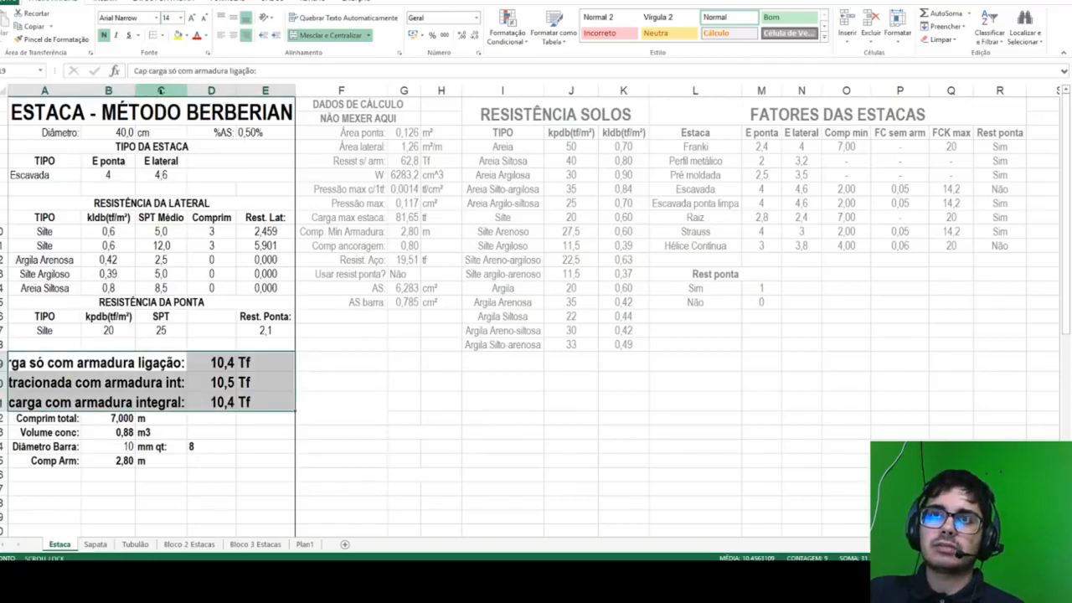
click(180, 17)
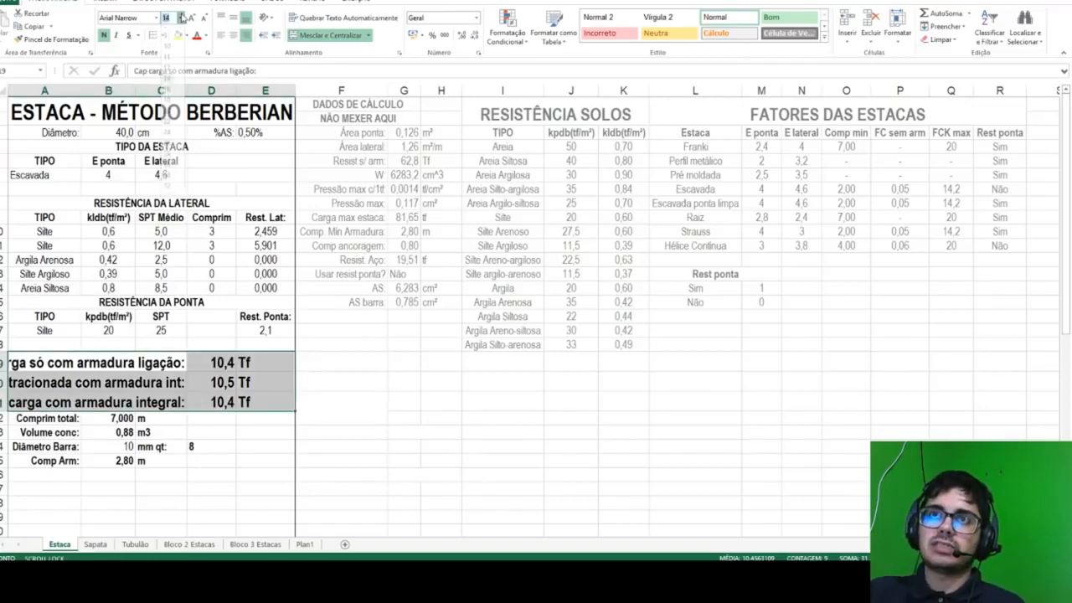
key(Escape)
click(107, 175)
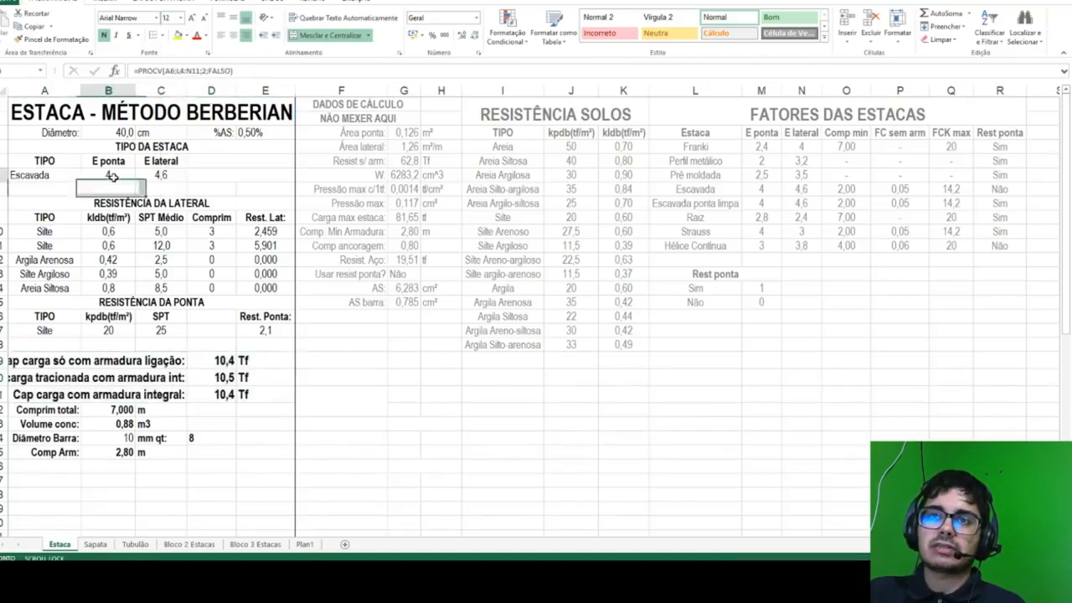
Step: Widen column A to fit the result labels and change the pile type to Escavada ponta limpa
drag(81, 90, 103, 89)
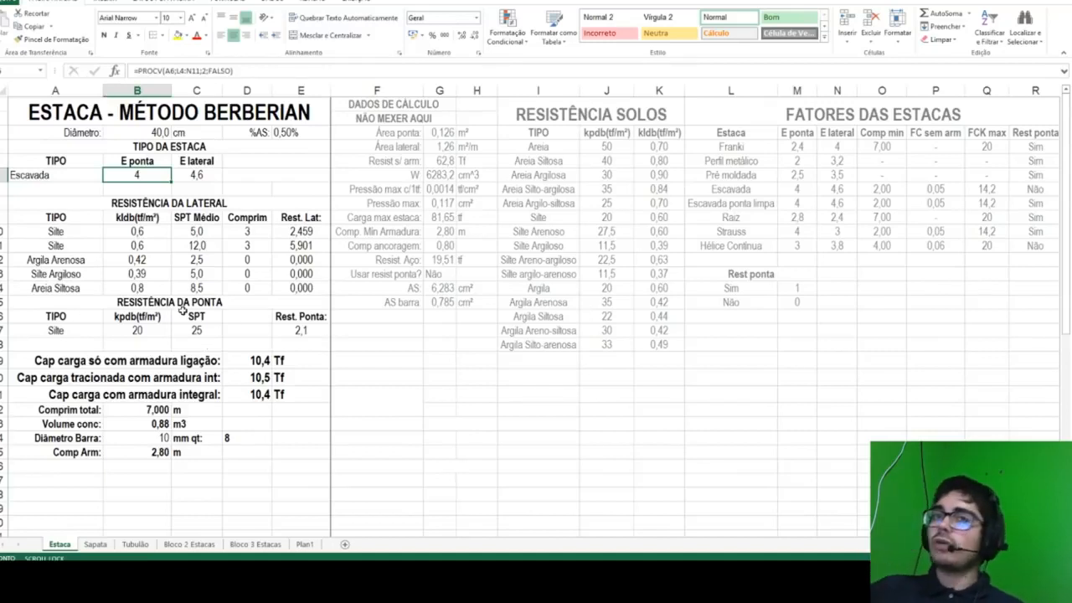
click(54, 171)
click(108, 173)
click(88, 171)
click(108, 175)
click(50, 235)
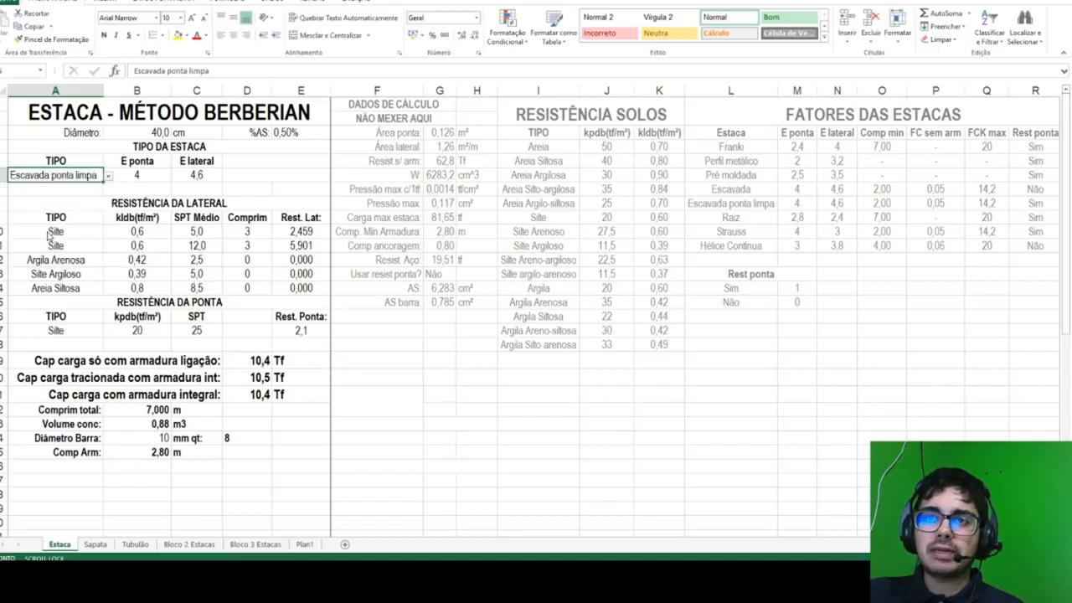
click(251, 362)
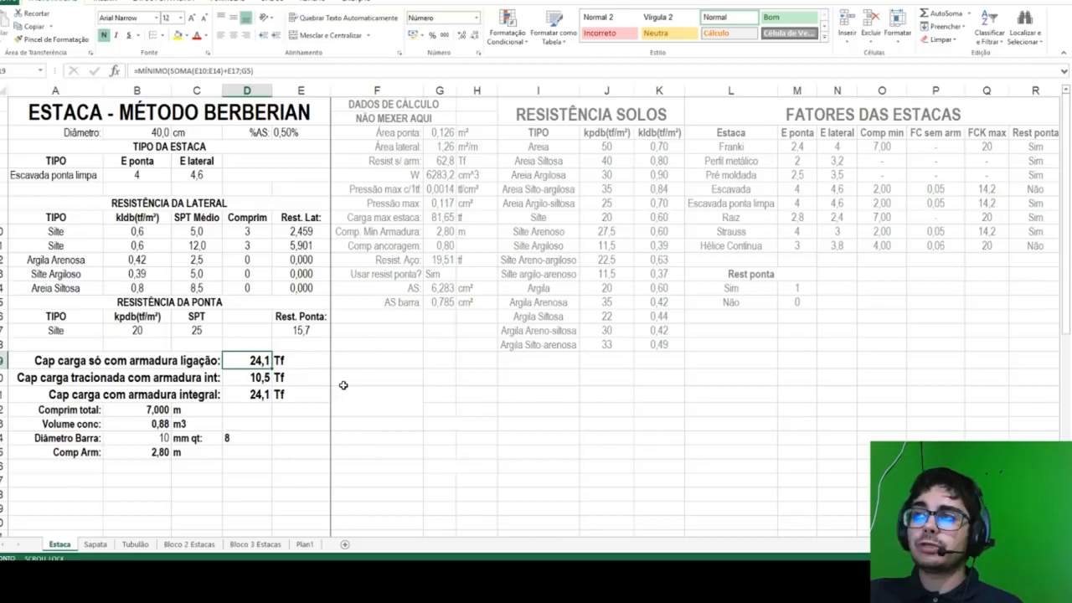
Step: Shorten the minimum reinforcement length label to "Comp. Min Arm:" and narrow columns F and H of the calculation data
drag(498, 90, 483, 90)
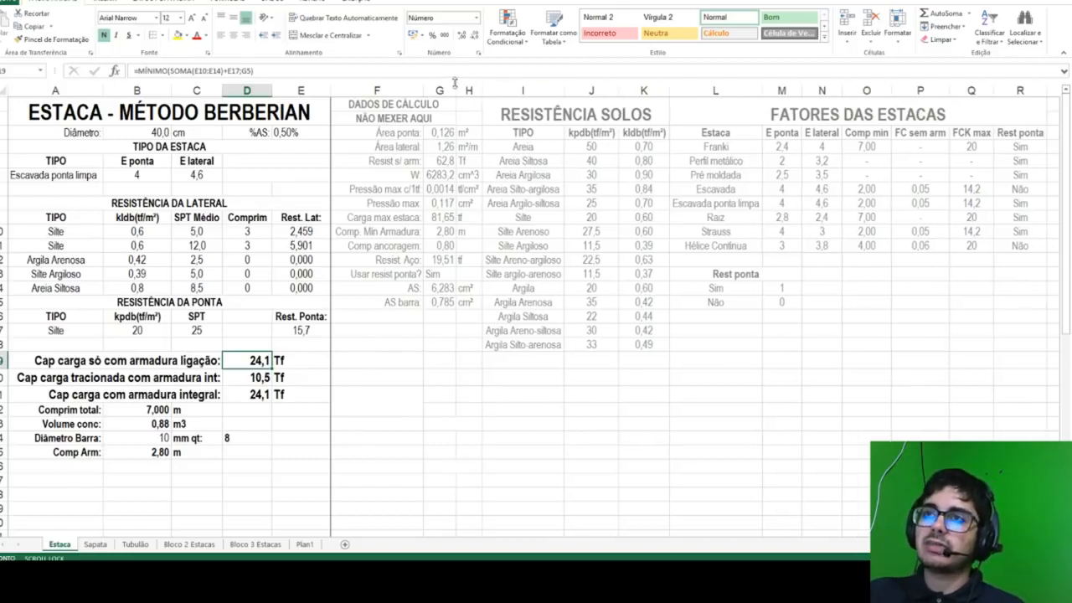
click(369, 233)
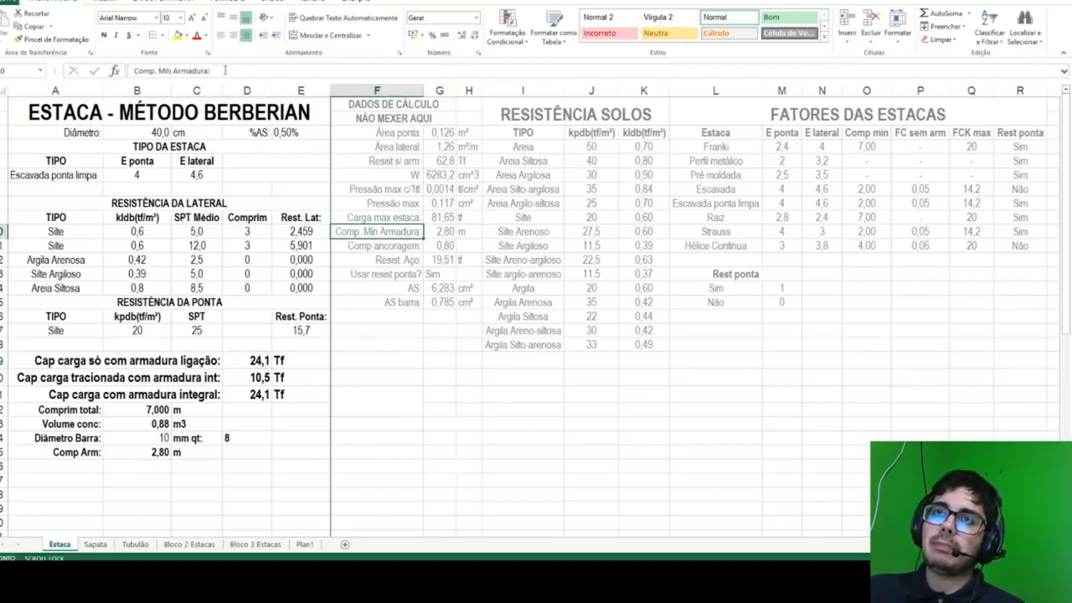
click(197, 70)
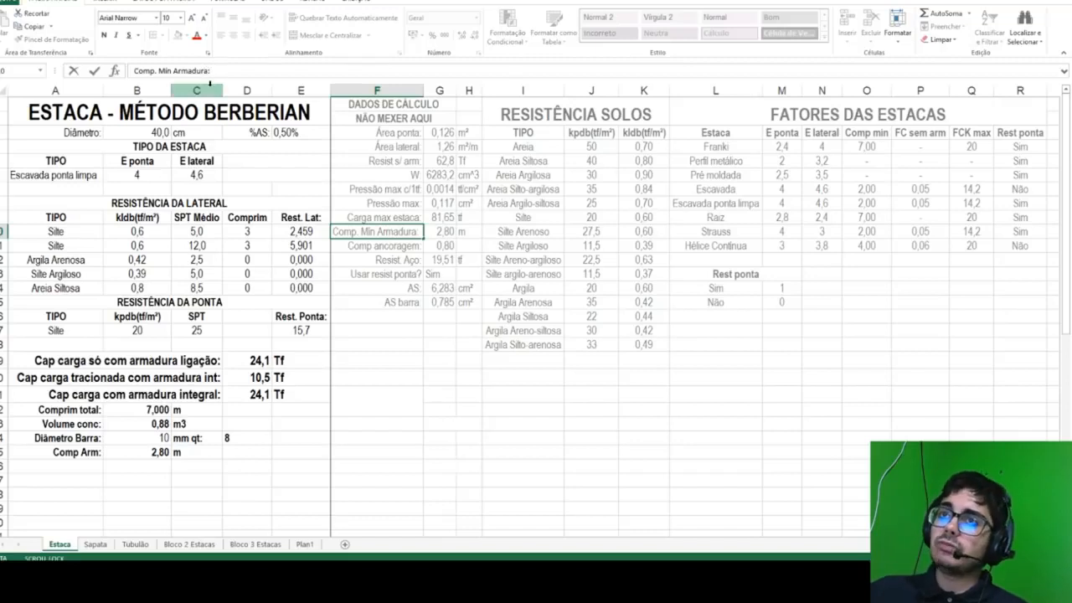
key(Return)
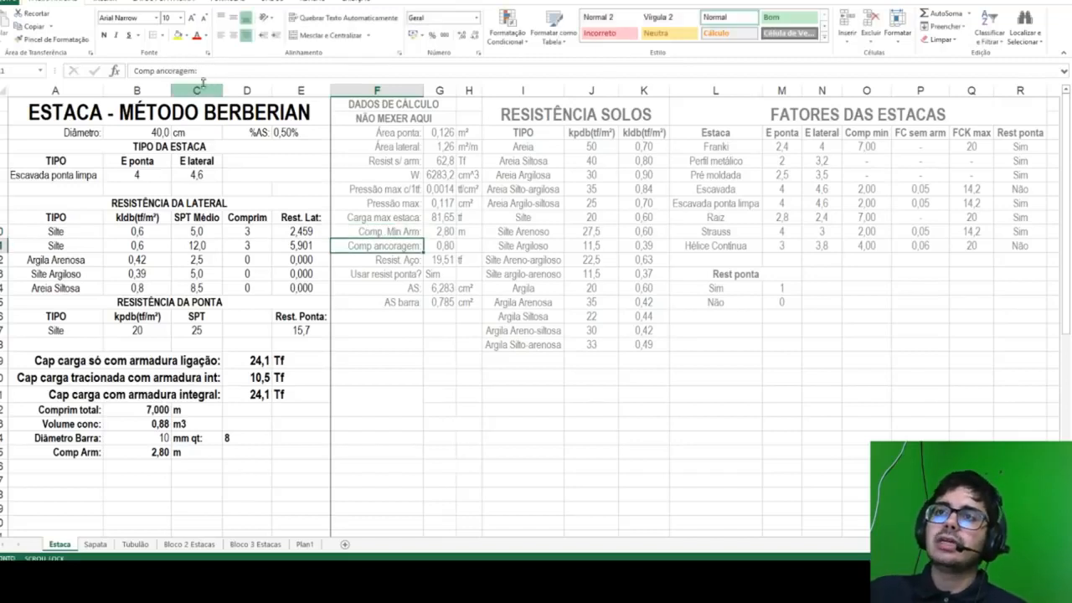
drag(423, 89, 410, 88)
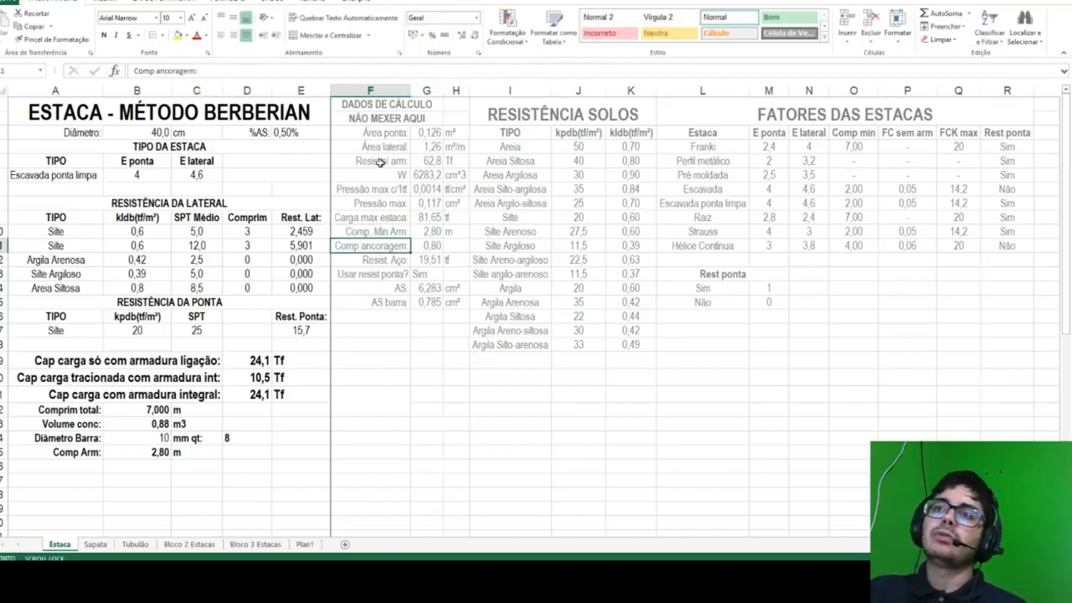
Step: Set the pile diameter to 60 cm and the pile type to Escavada
click(152, 133)
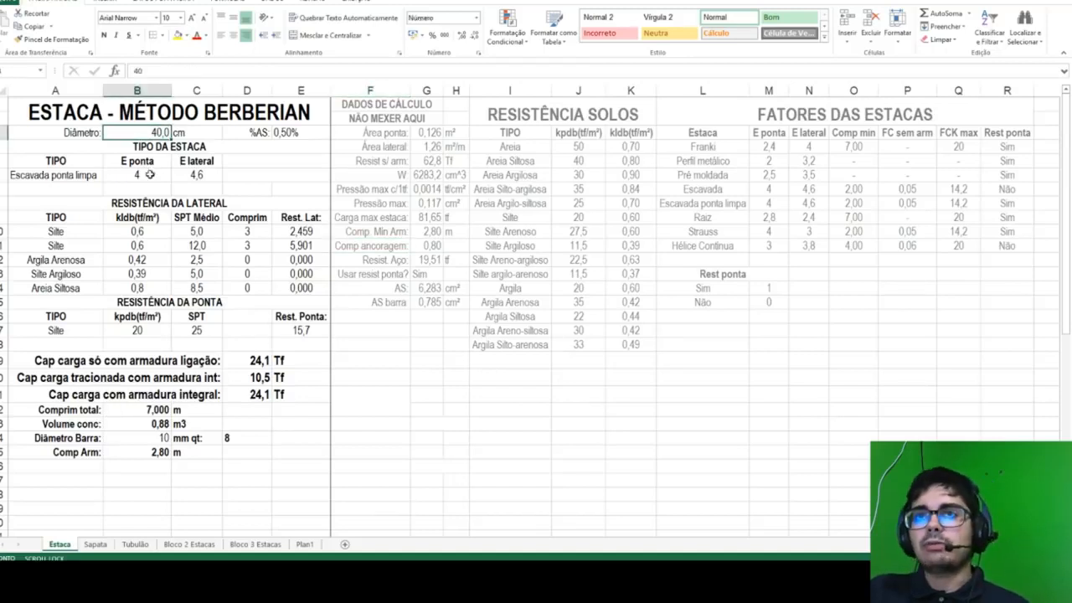
text(60)
key(Return)
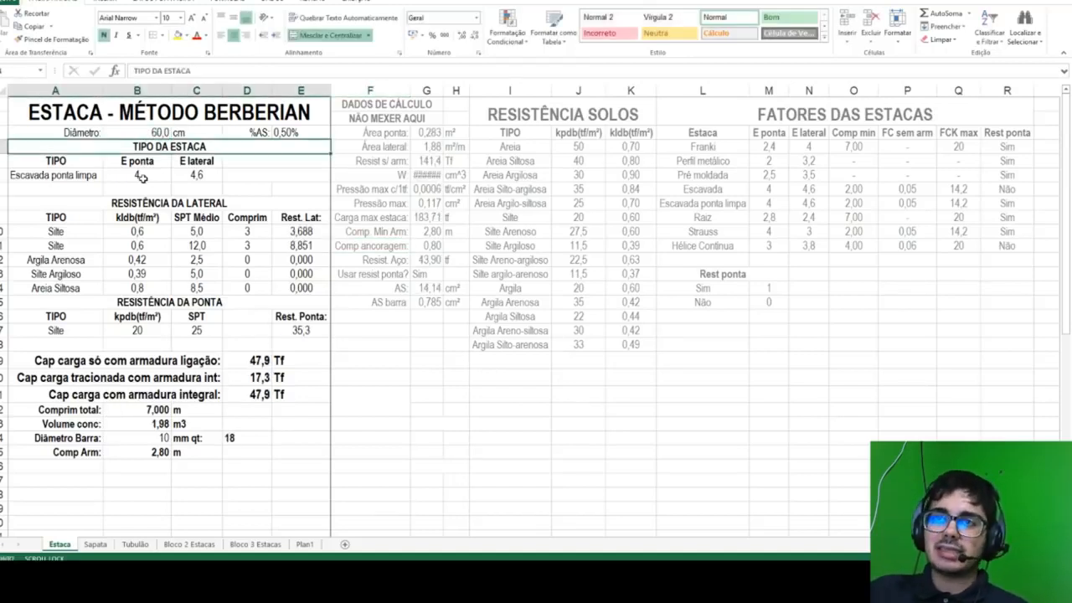
click(88, 173)
click(108, 176)
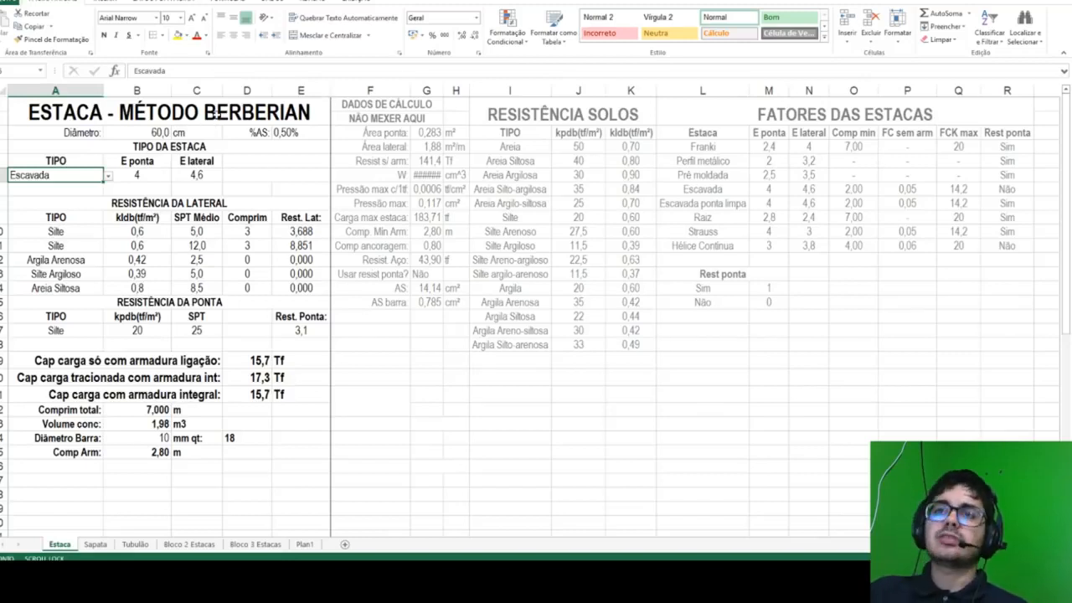
Step: Format AS and AS barra with two decimals and W with none, and fit column G to its contents
double_click(442, 90)
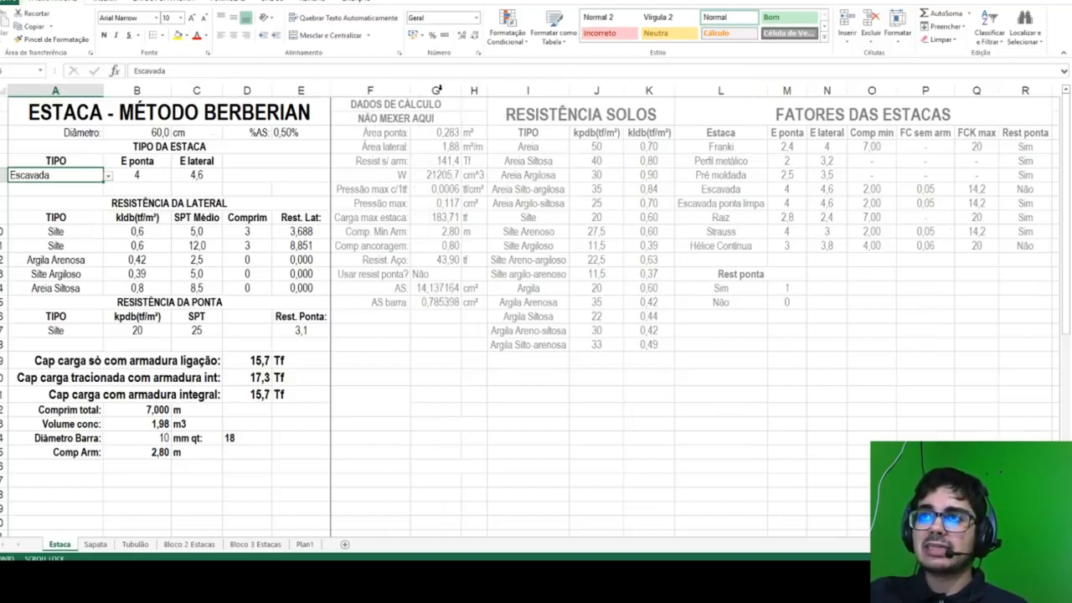
click(447, 174)
drag(421, 287, 421, 302)
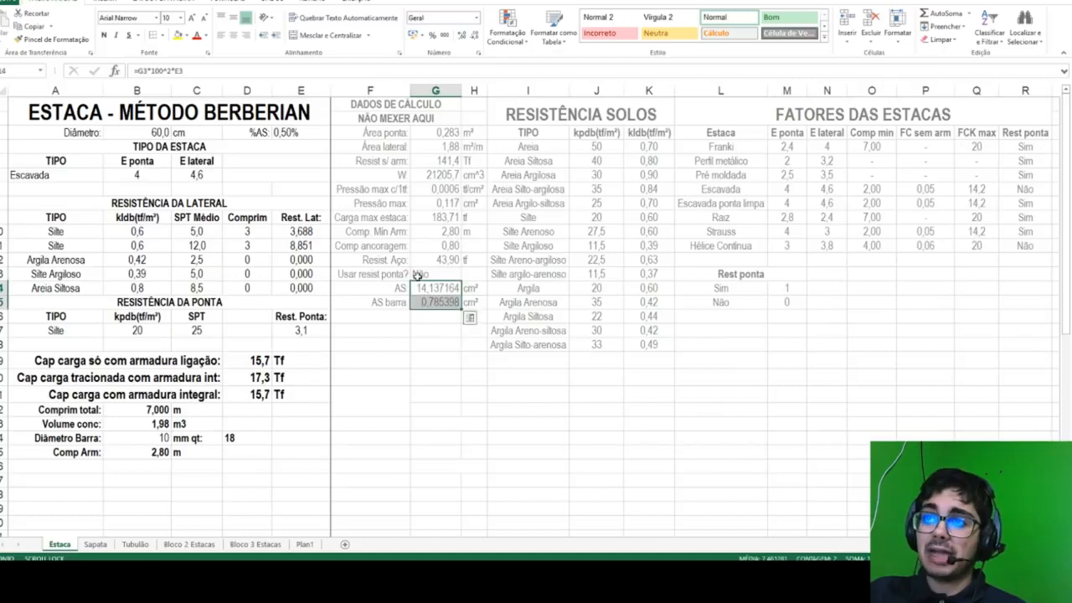
click(475, 36)
click(475, 36)
click(475, 36)
click(474, 36)
click(435, 174)
click(475, 36)
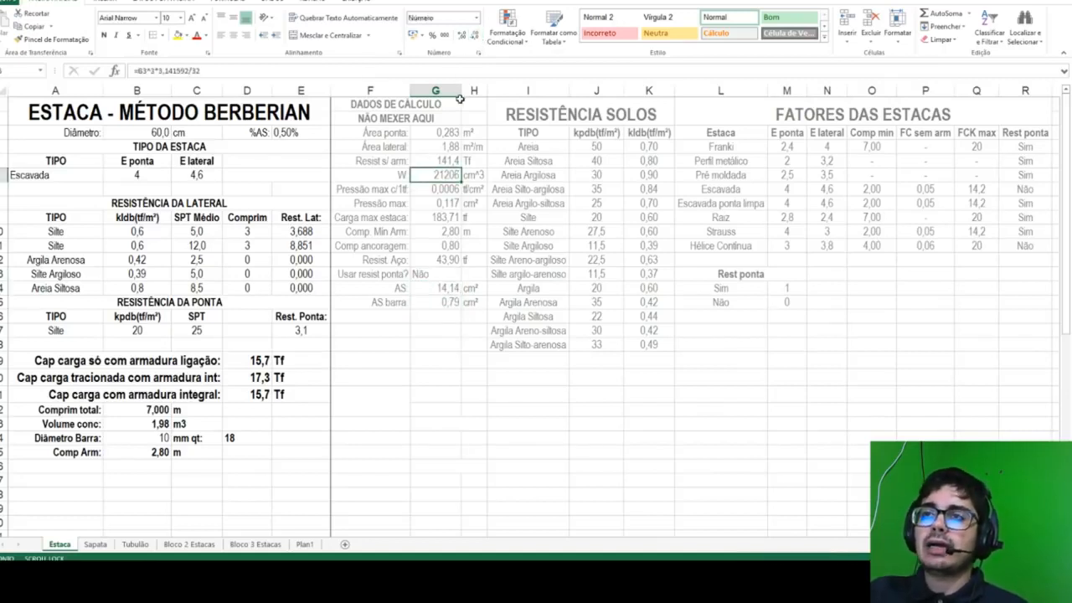
double_click(461, 90)
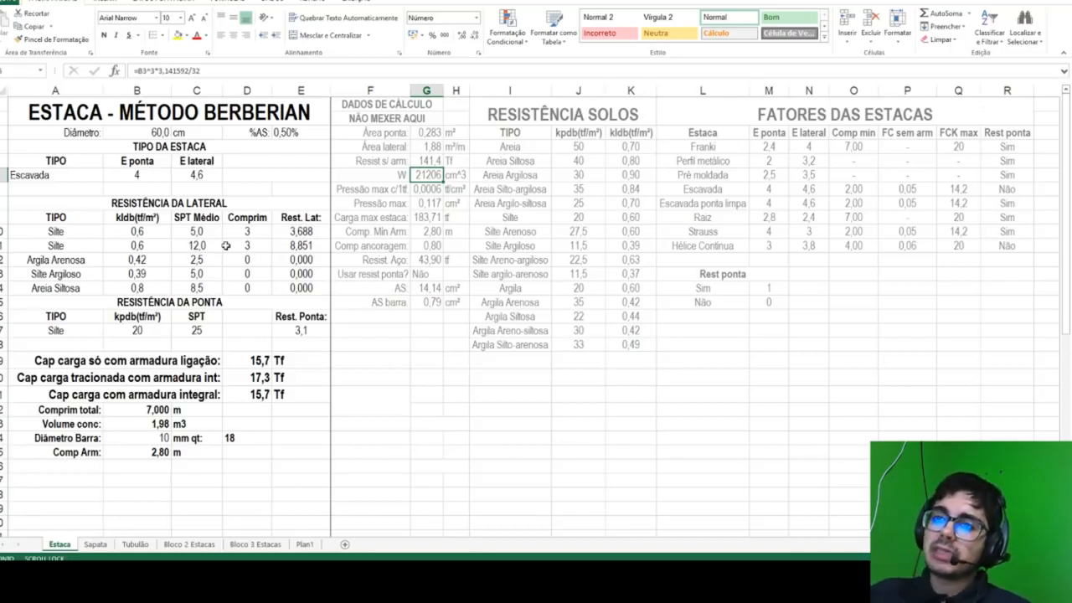
Step: Switch the pile type to Escavada ponta limpa for comparison, and return it to Escavada
click(83, 173)
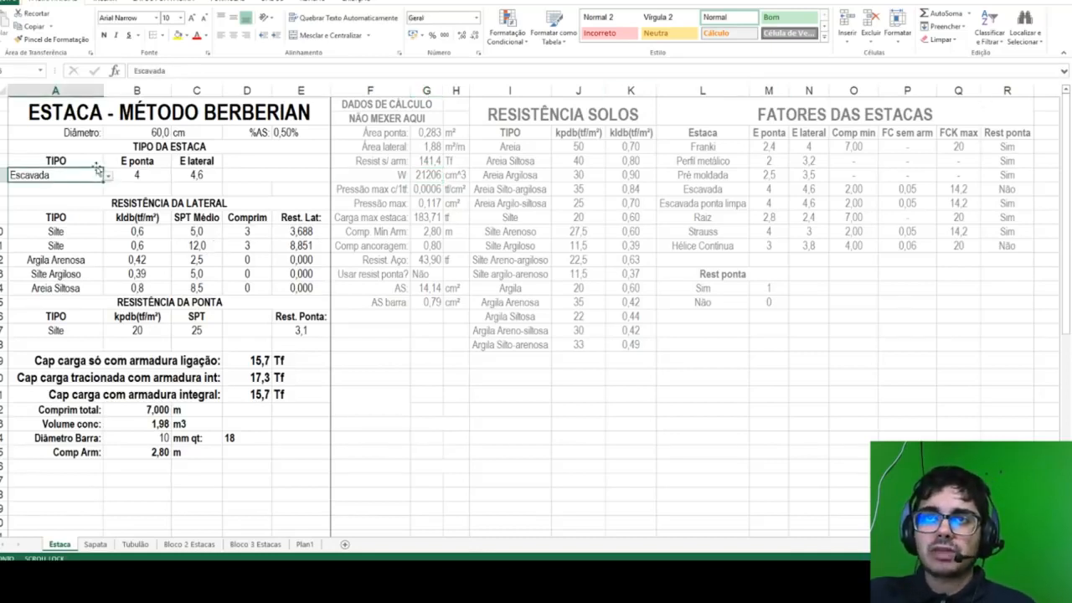
click(108, 175)
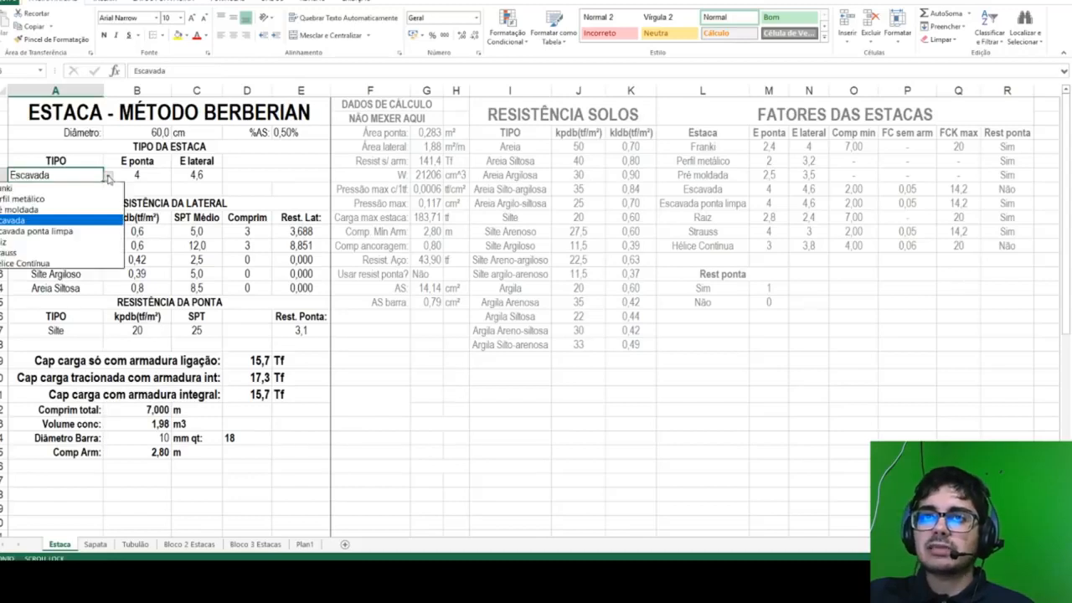
click(88, 229)
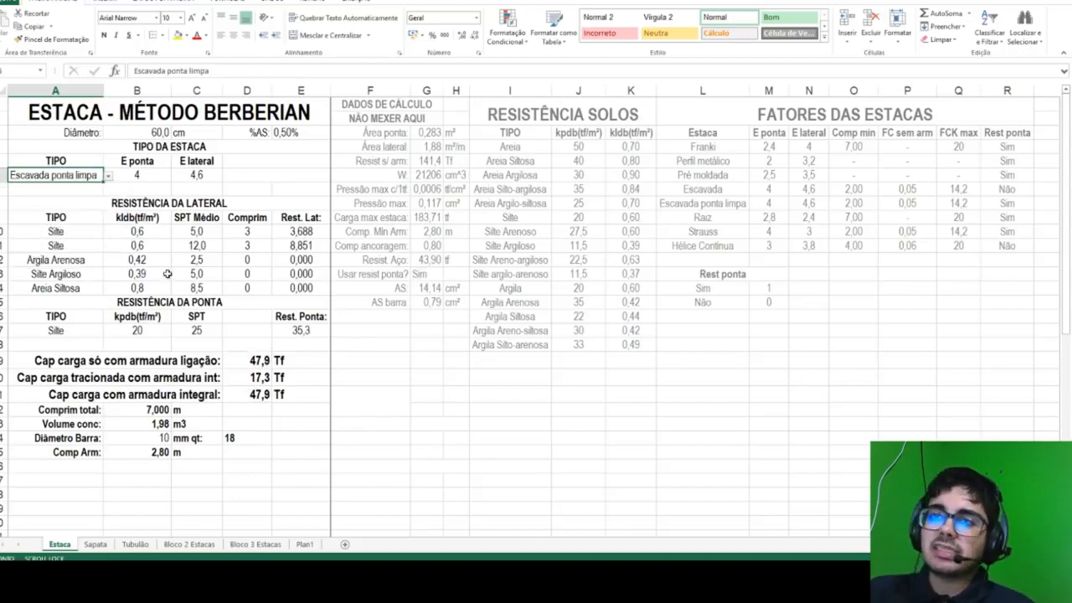
click(109, 176)
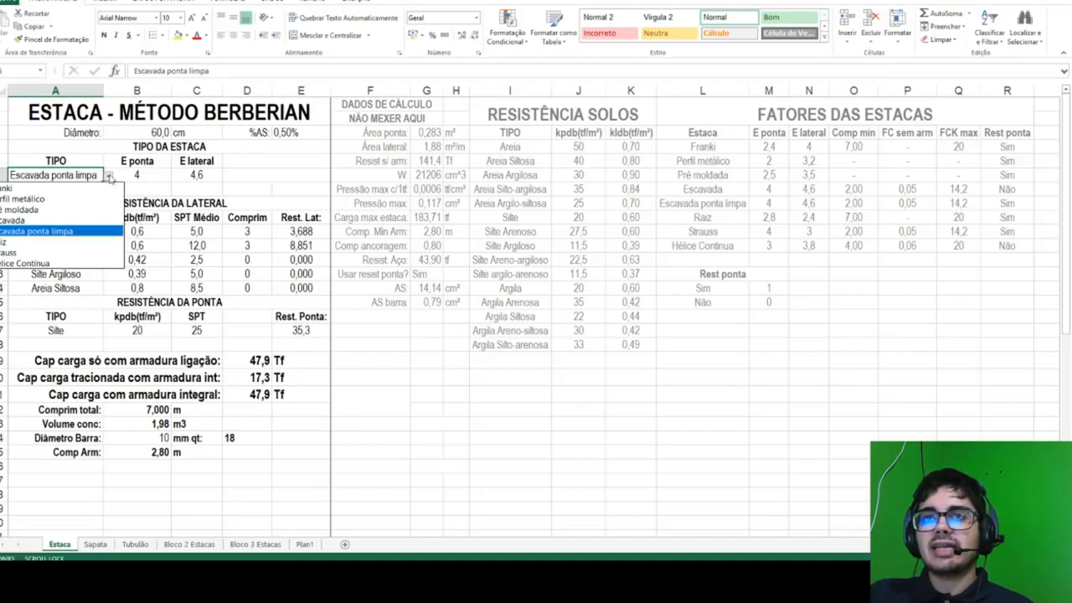
click(75, 214)
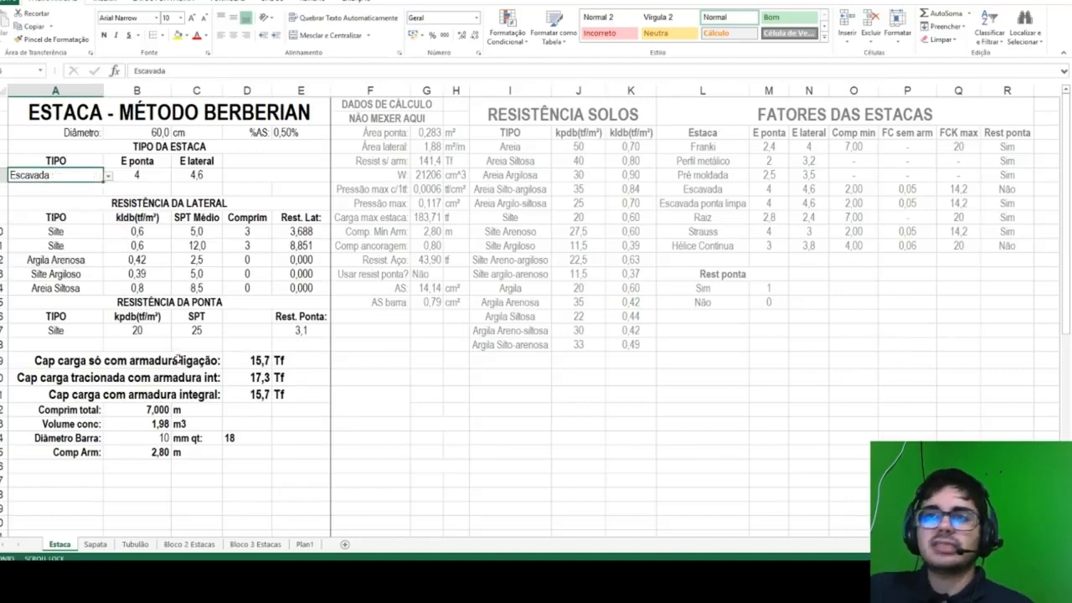
Step: Examine the lateral layer inputs, the three load capacity results, the diameter and the concrete volume formula
drag(241, 228, 186, 243)
click(235, 300)
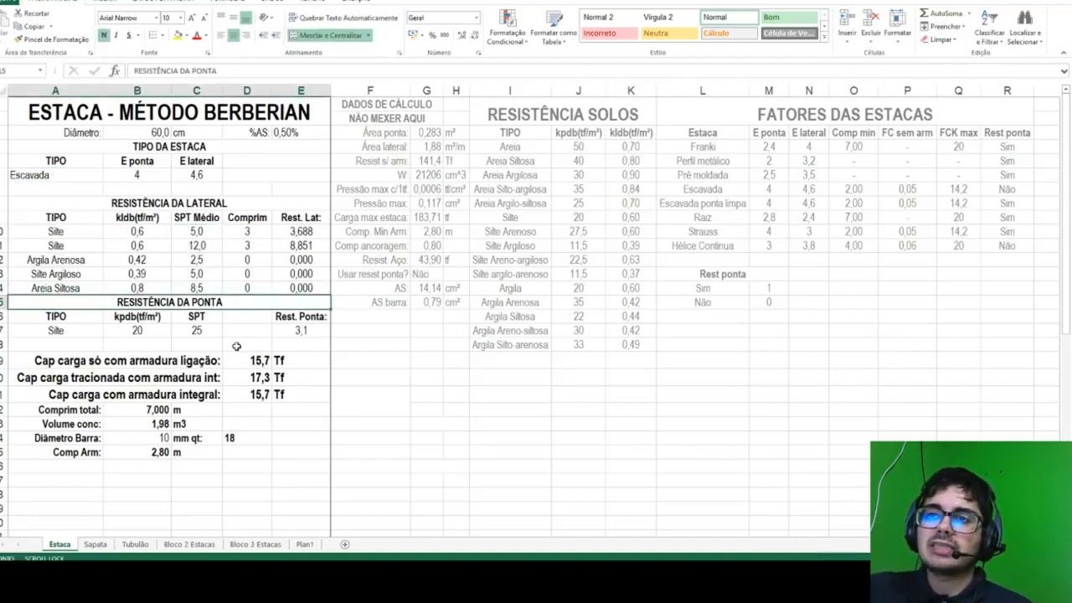
drag(251, 360, 261, 396)
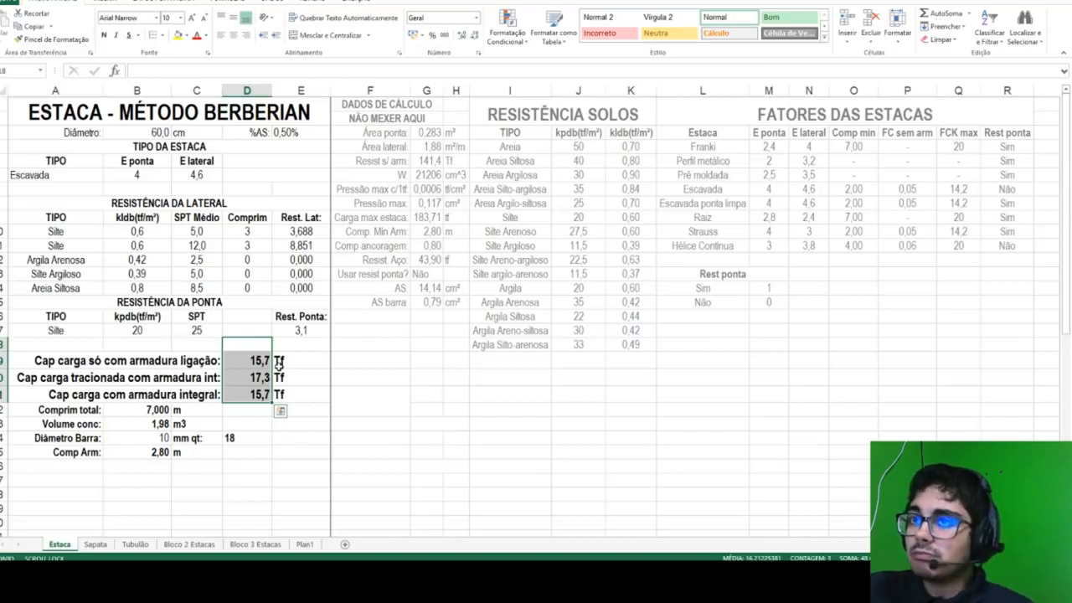
click(246, 360)
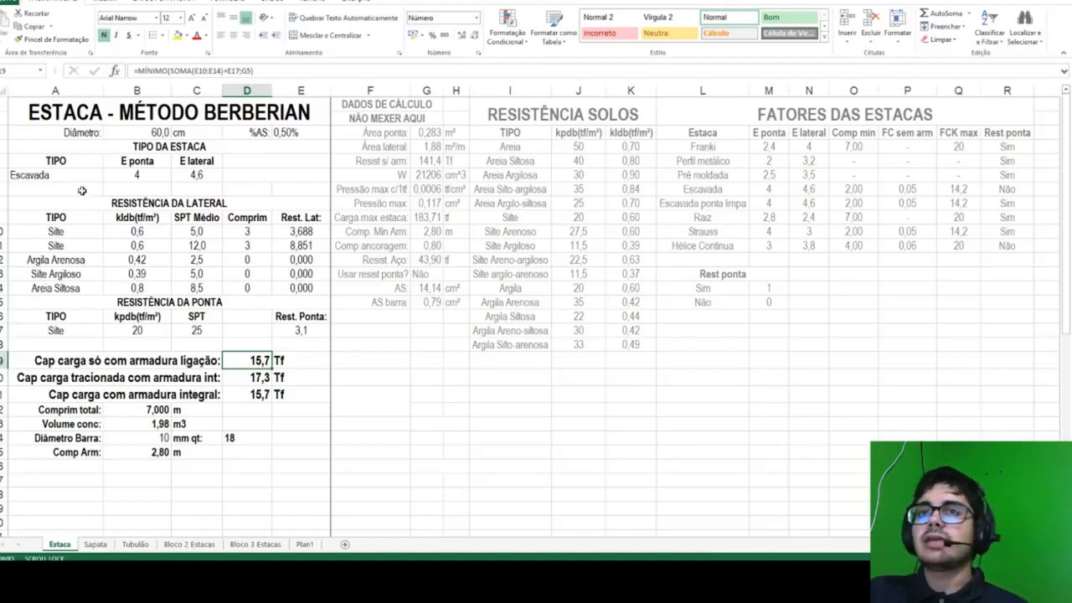
click(138, 132)
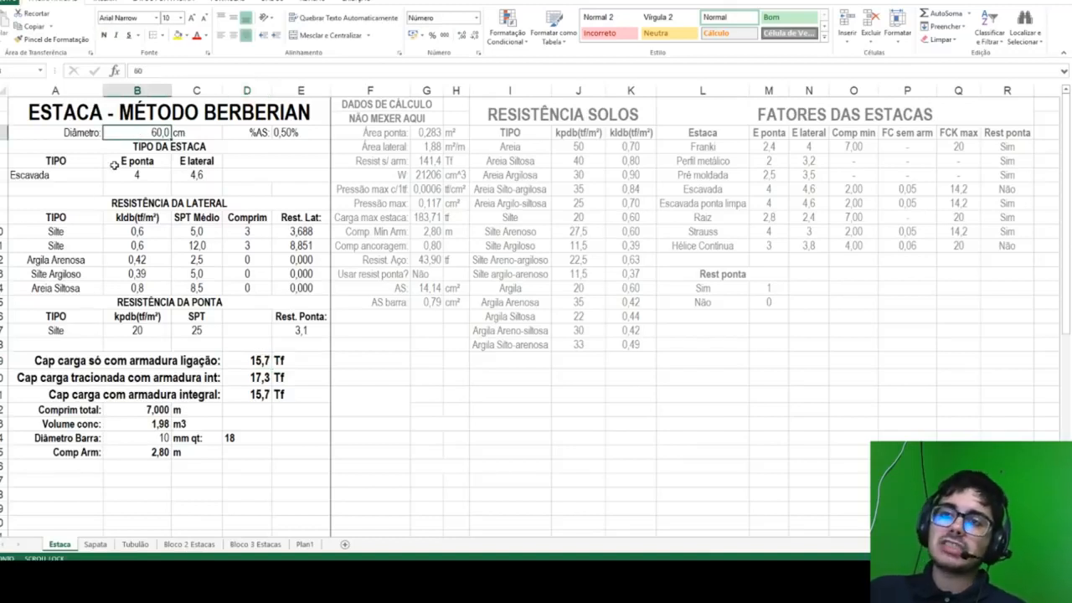
click(155, 426)
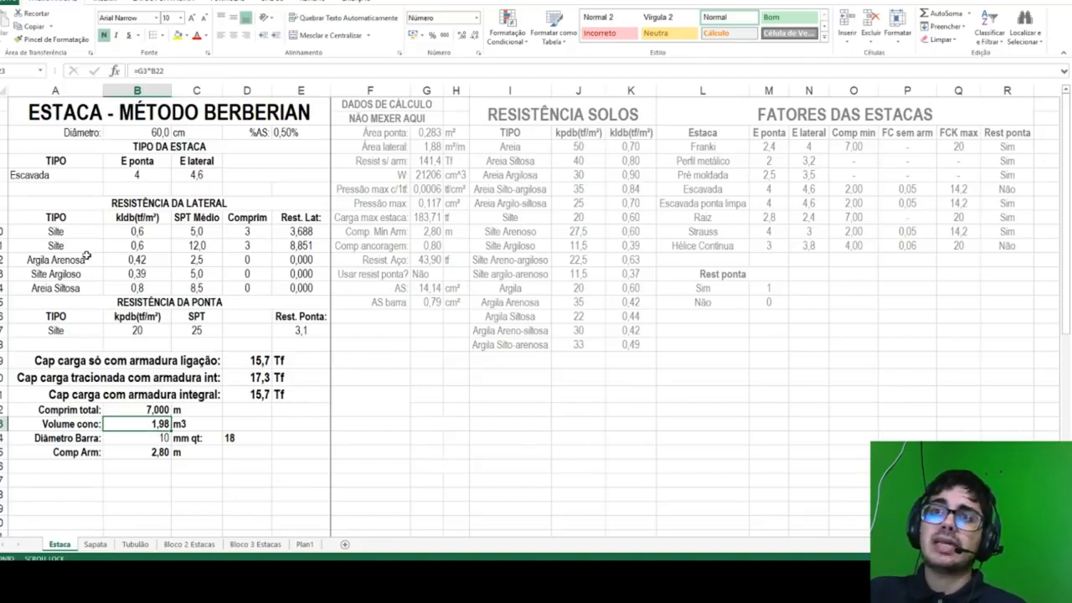
Step: Try a pile diameter of 30 cm and undo the change
click(138, 134)
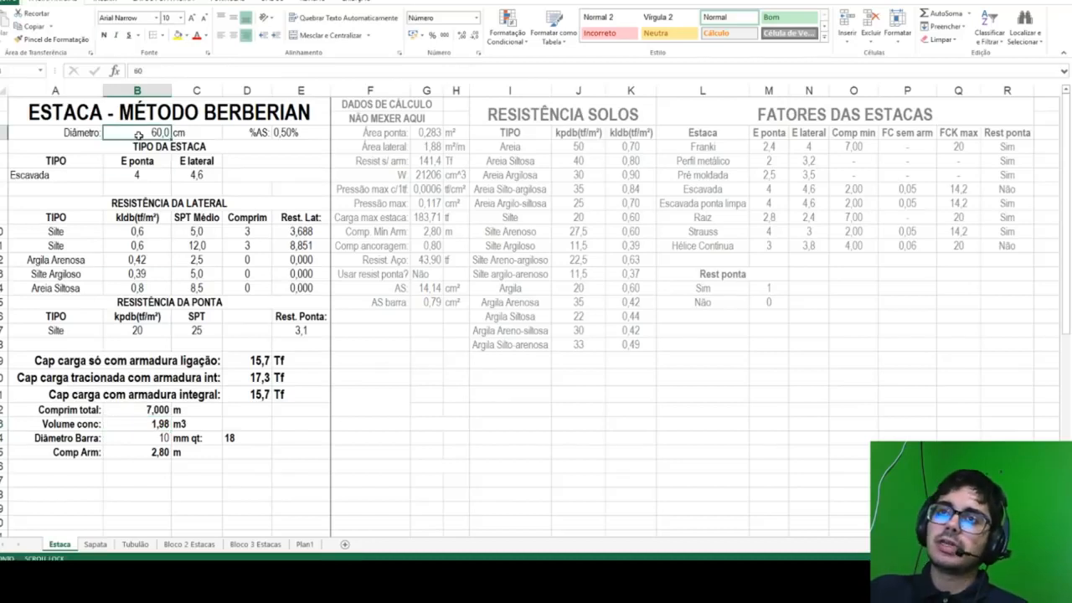
text(30)
key(Return)
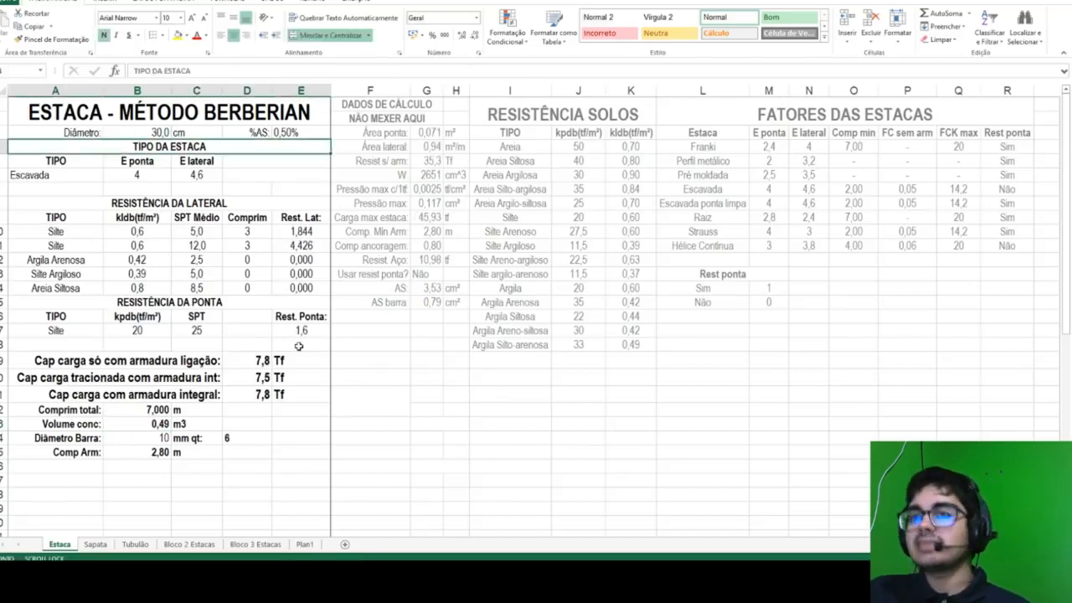
key(ctrl+z)
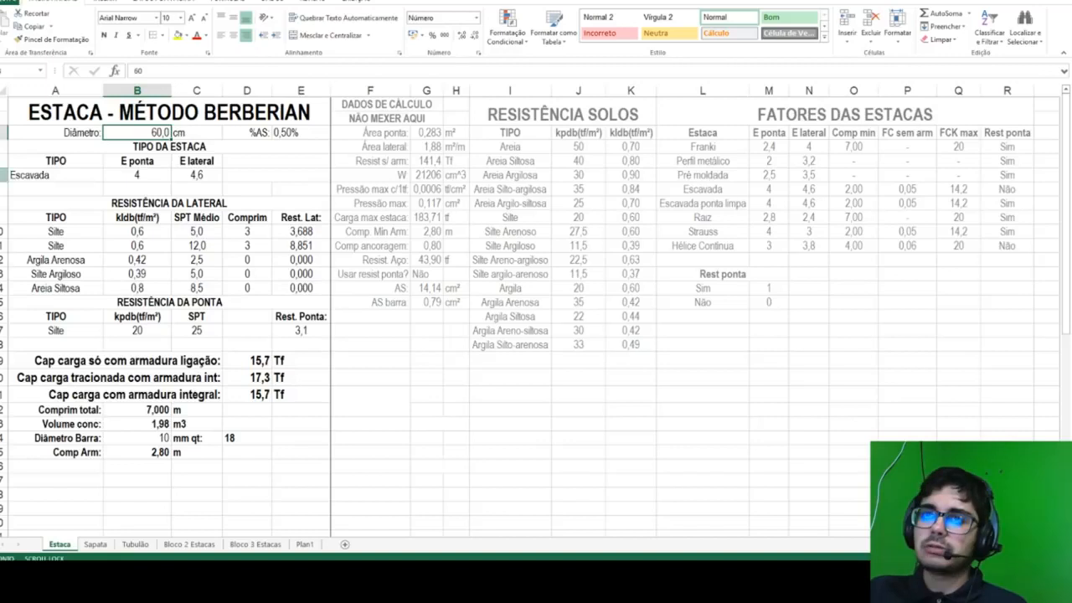
Step: Select the RESISTÊNCIA SOLOS and FATORES DAS ESTACAS tables together to review them
click(528, 102)
drag(660, 155, 969, 325)
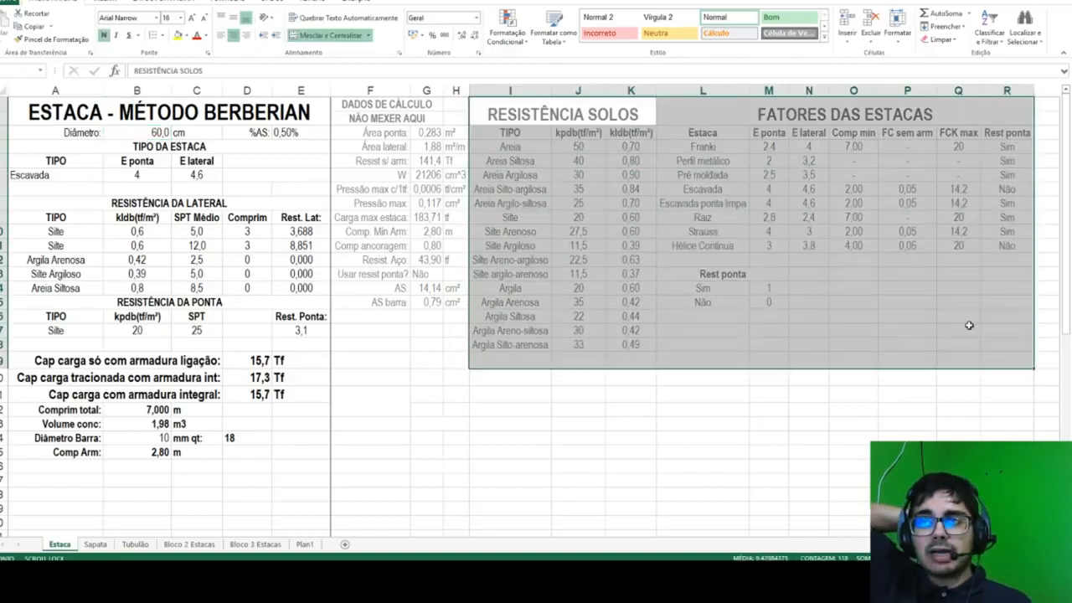